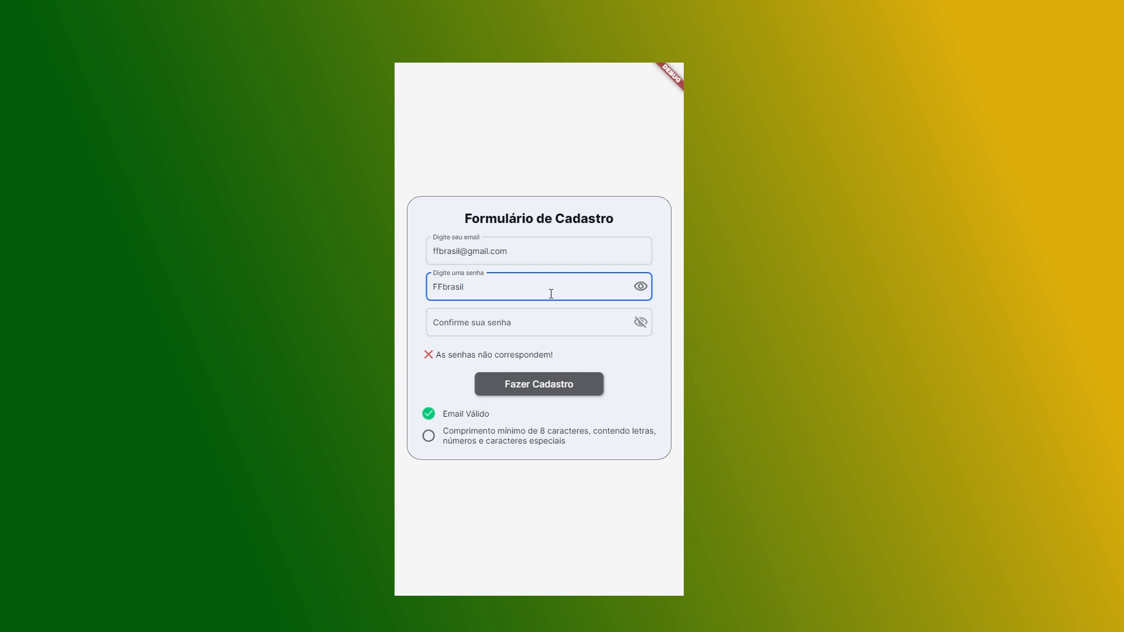
Step: Finish the password, then type the same password visibly in the confirm field so the mismatch error clears
{"action": "type", "text": "123"}
{"action": "left_click", "coordinate": [477, 319]}
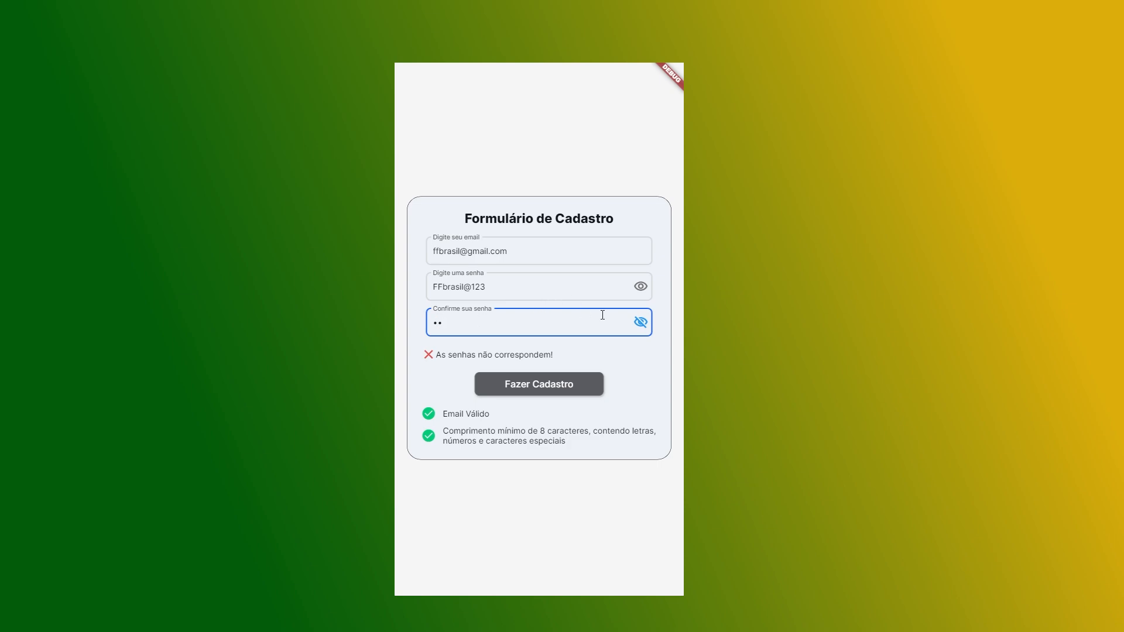
{"action": "left_click", "coordinate": [641, 322]}
{"action": "type", "text": "FFbrasil@123"}
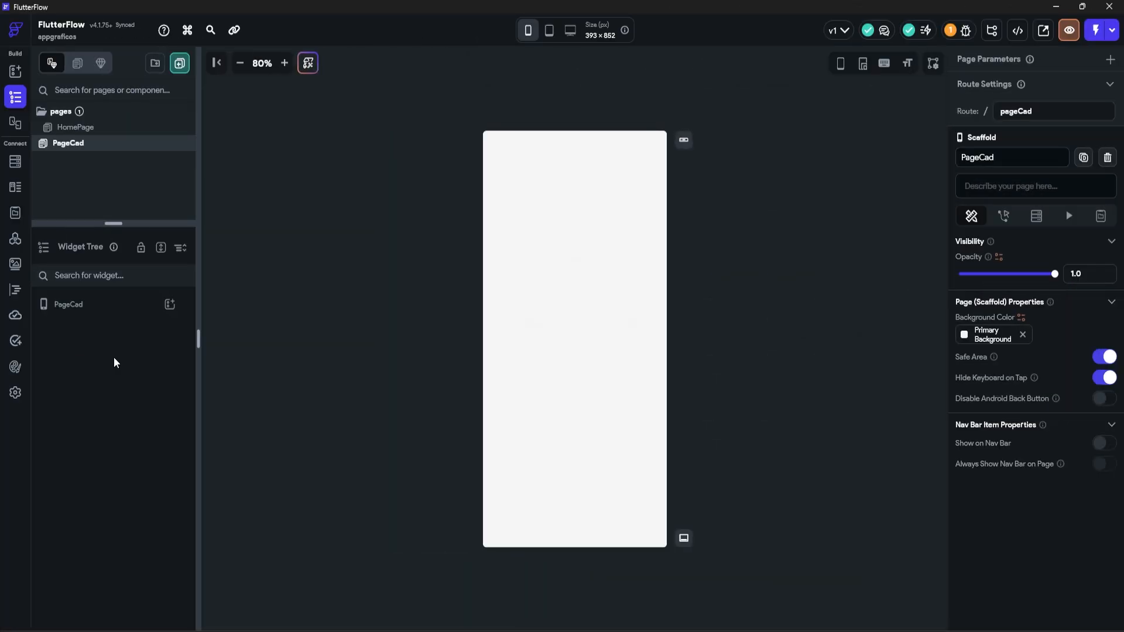
Step: Add a Container to PageCad sized 100% width and 100% height
{"action": "left_click", "coordinate": [170, 304]}
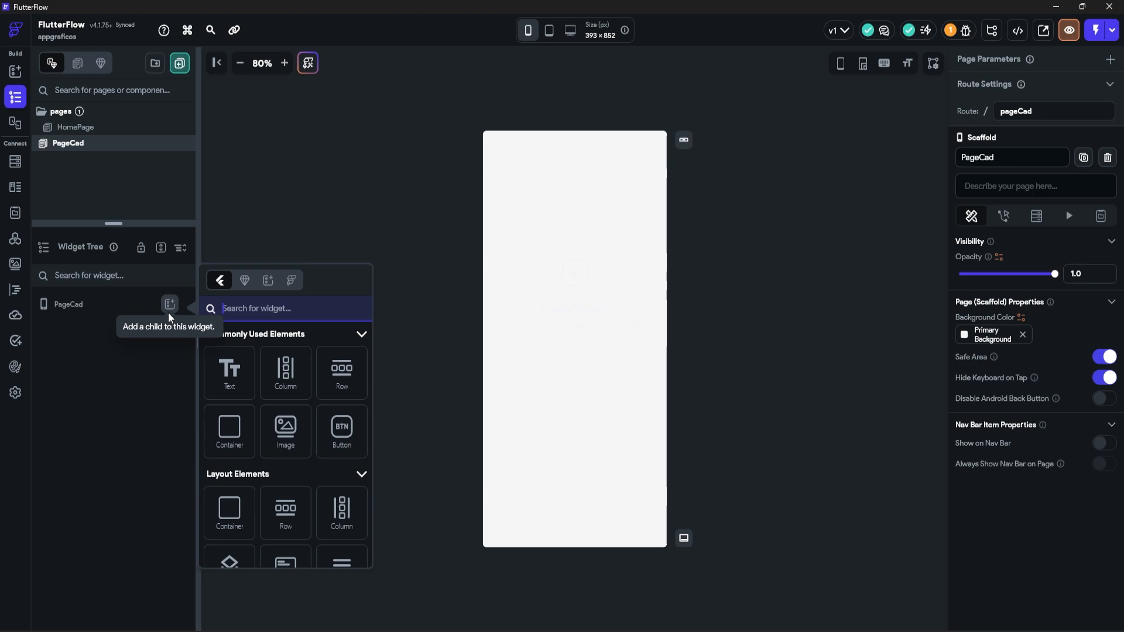
{"action": "left_click", "coordinate": [231, 433]}
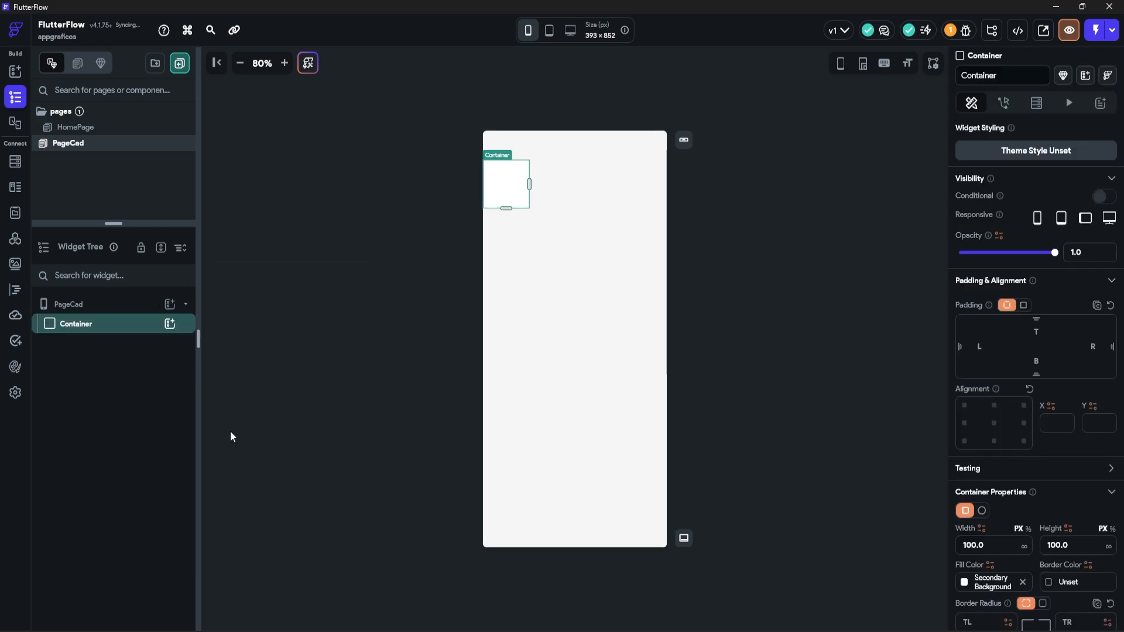
{"action": "left_click", "coordinate": [1027, 529]}
{"action": "type", "text": "100"}
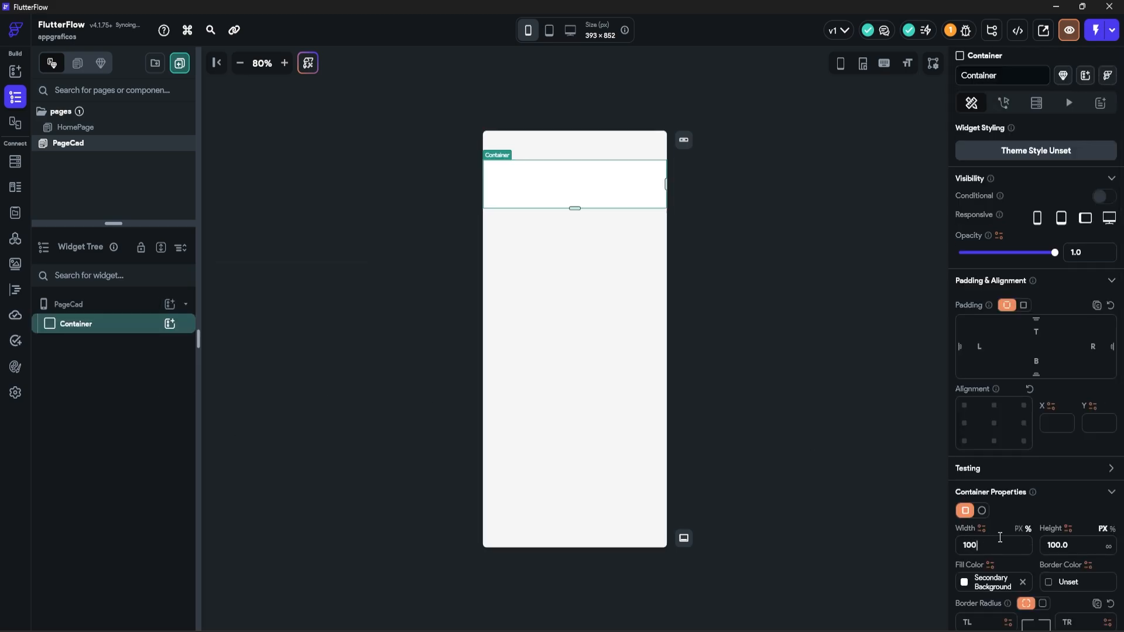
{"action": "left_click", "coordinate": [1112, 529]}
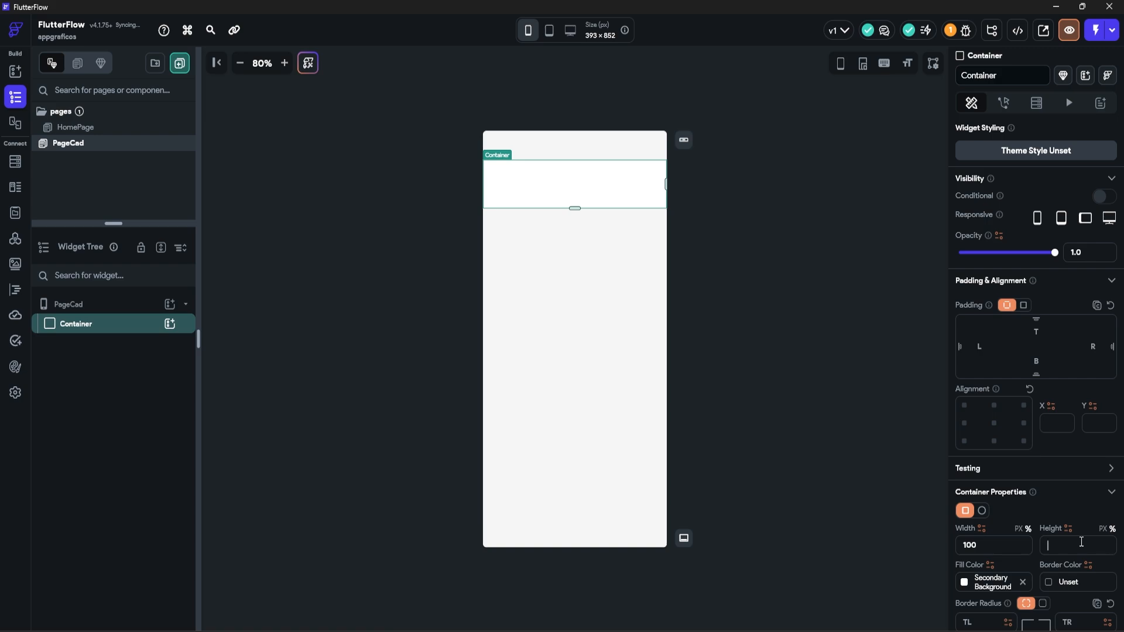
{"action": "type", "text": "100"}
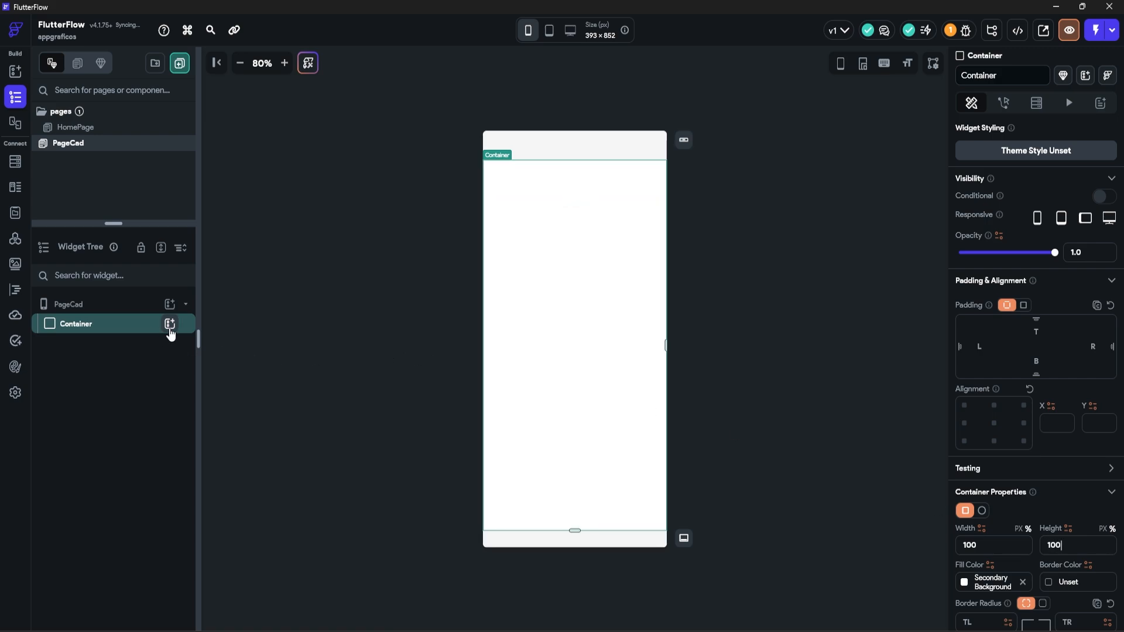
Step: Add a Column inside the Container with Main Axis Alignment set to Center
{"action": "left_click", "coordinate": [170, 323]}
{"action": "left_click", "coordinate": [277, 402]}
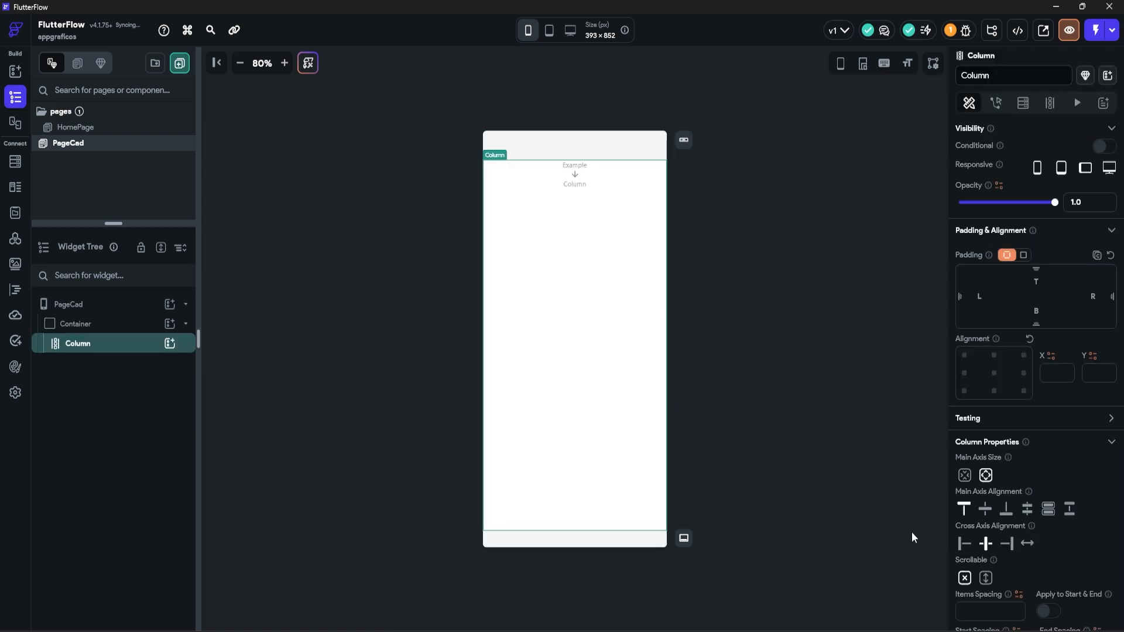
{"action": "left_click", "coordinate": [983, 510]}
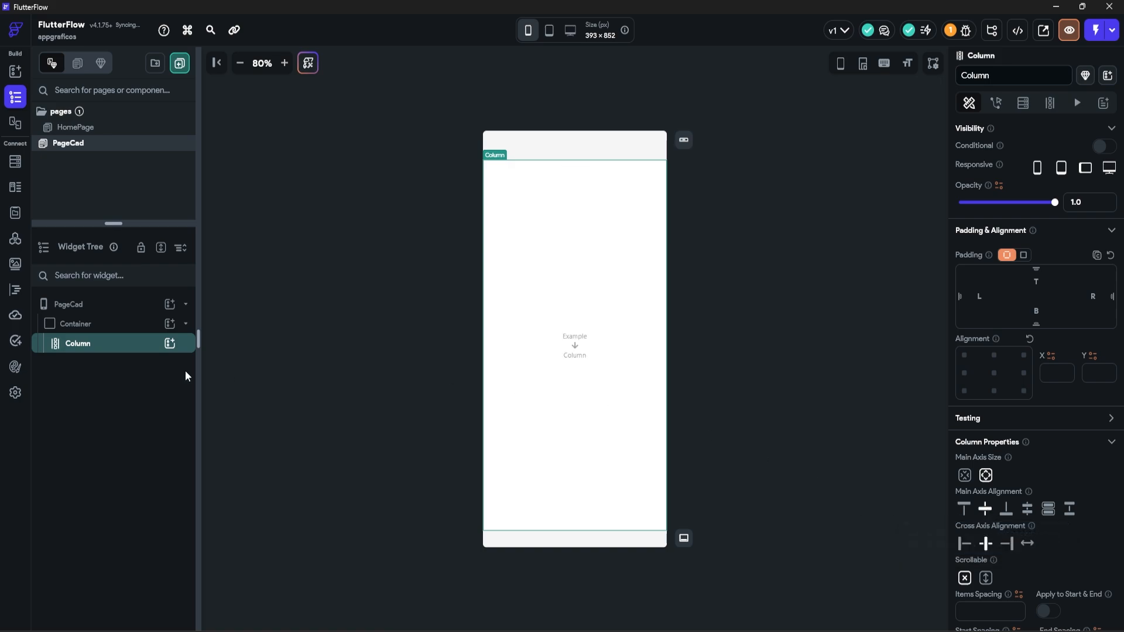
Step: Add a Container inside the Column sized 100% width and 100% height
{"action": "left_click", "coordinate": [170, 343]}
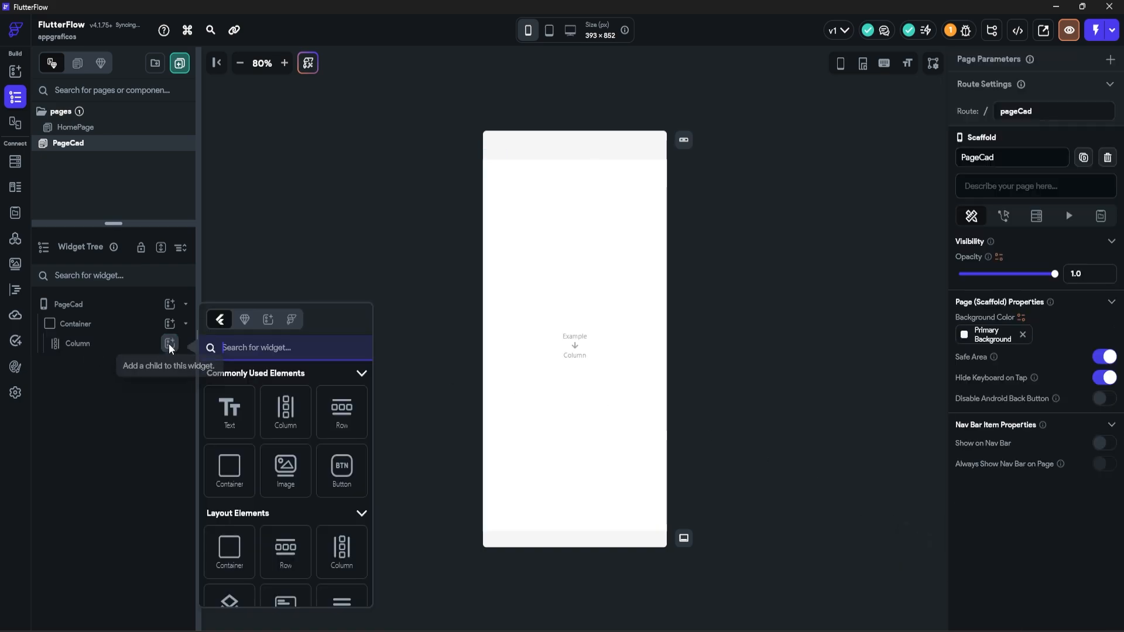
{"action": "left_click", "coordinate": [226, 472]}
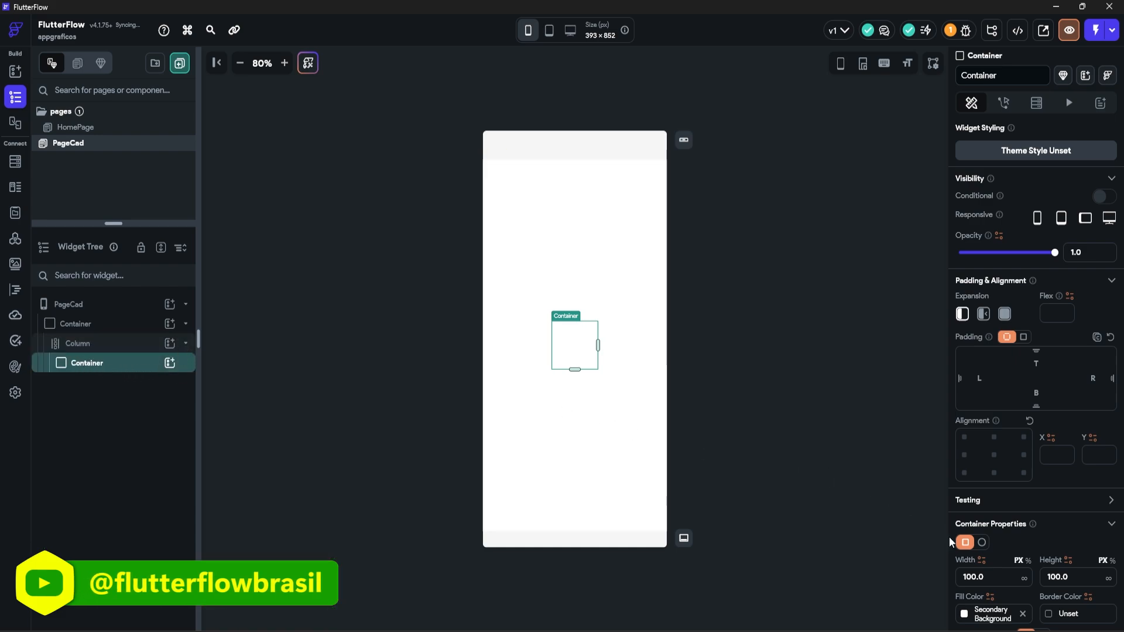
{"action": "scroll", "coordinate": [996, 470], "scroll_direction": "down", "scroll_amount": 3}
{"action": "left_click", "coordinate": [1028, 377]}
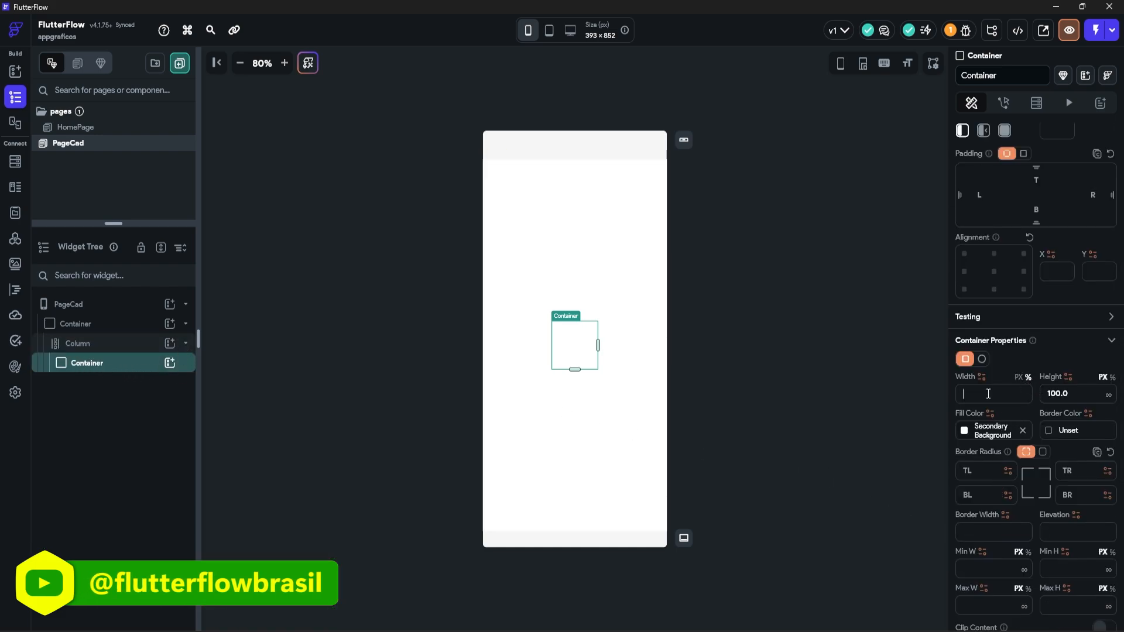
{"action": "type", "text": "100"}
{"action": "left_click", "coordinate": [1111, 377]}
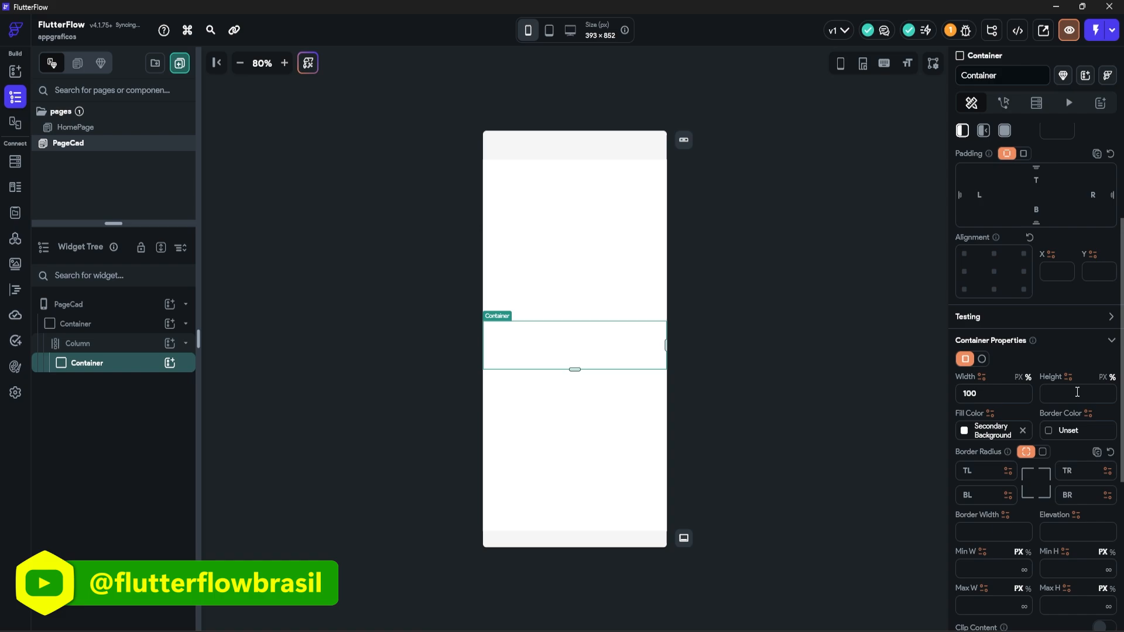
{"action": "left_click", "coordinate": [1077, 392]}
{"action": "type", "text": "100"}
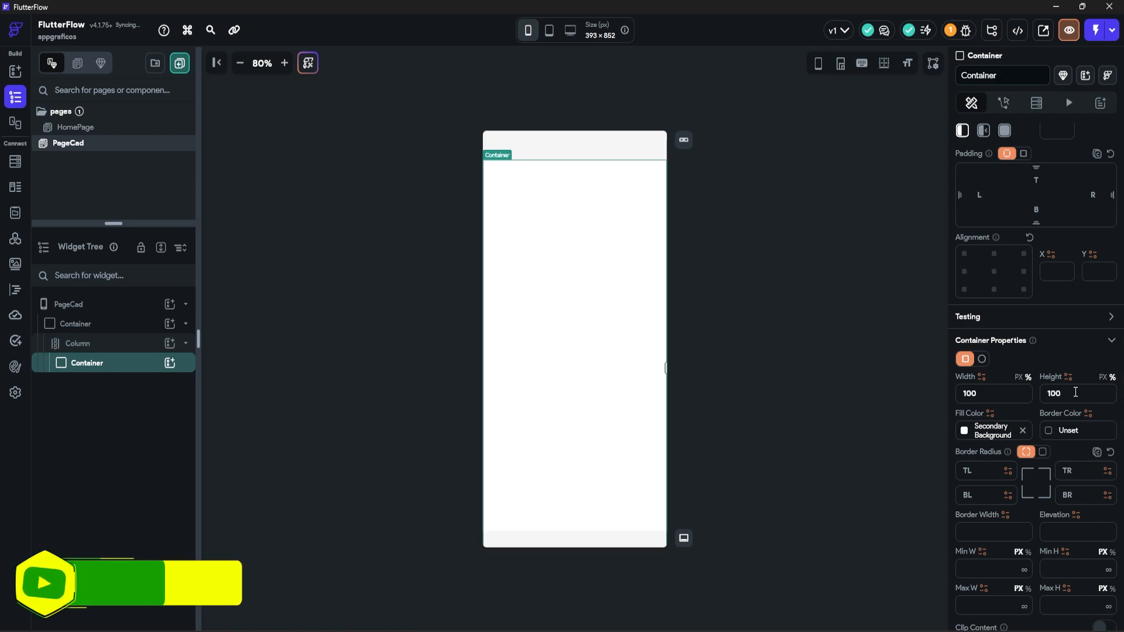
Step: Fill the card with the Secondary colour at about 30% opacity and round all corners to 24
{"action": "left_click", "coordinate": [964, 431]}
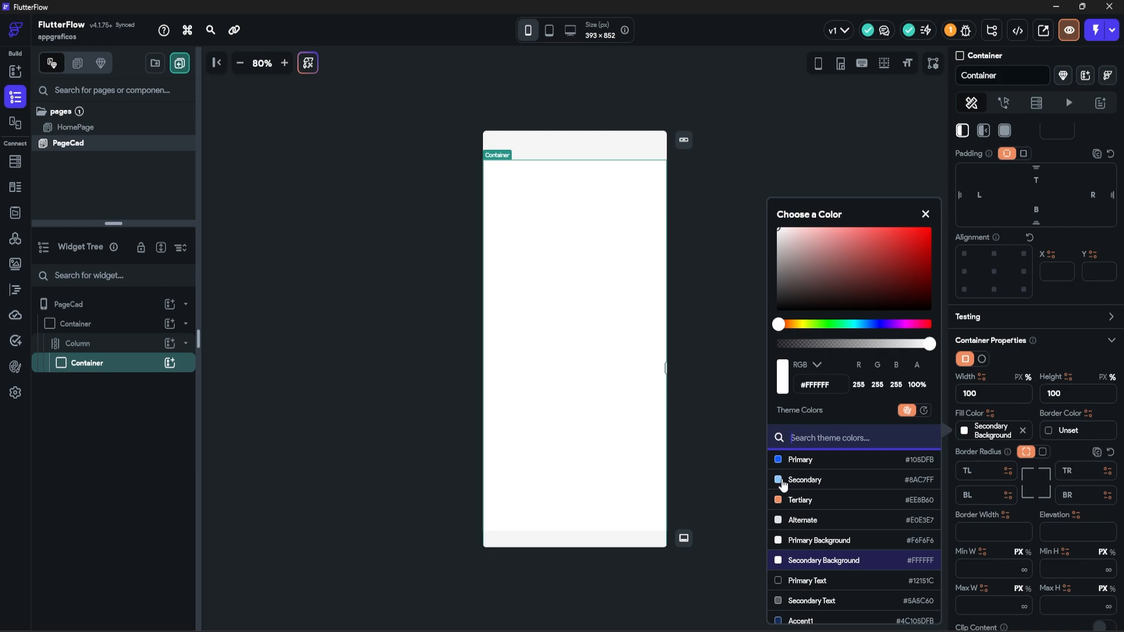
{"action": "left_click", "coordinate": [783, 481]}
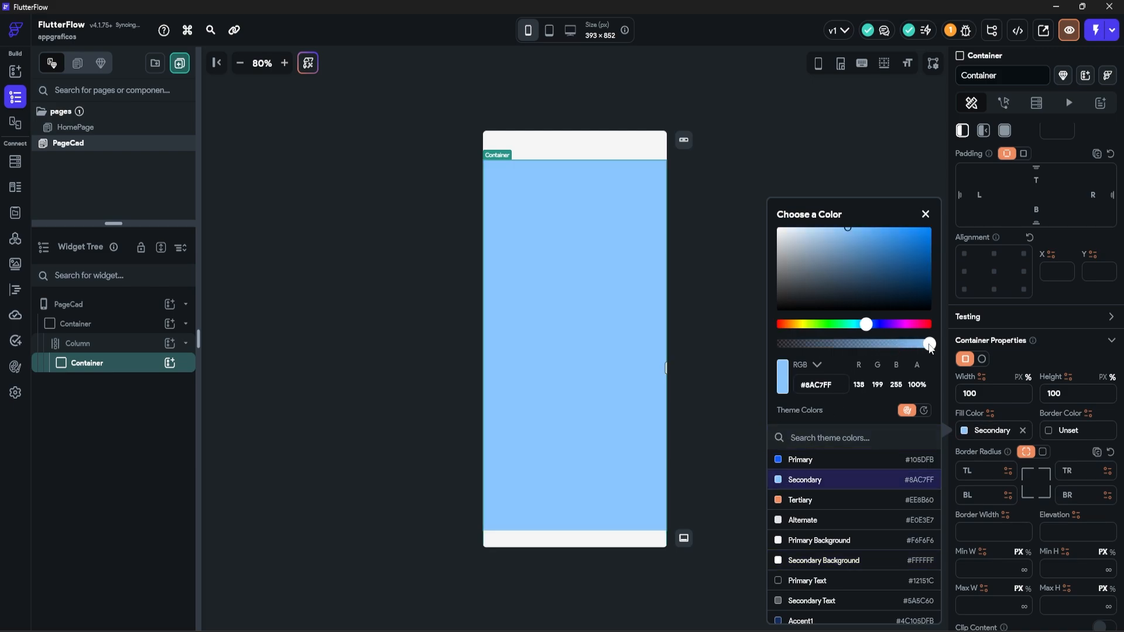
{"action": "left_click_drag", "start_coordinate": [931, 348], "coordinate": [826, 348]}
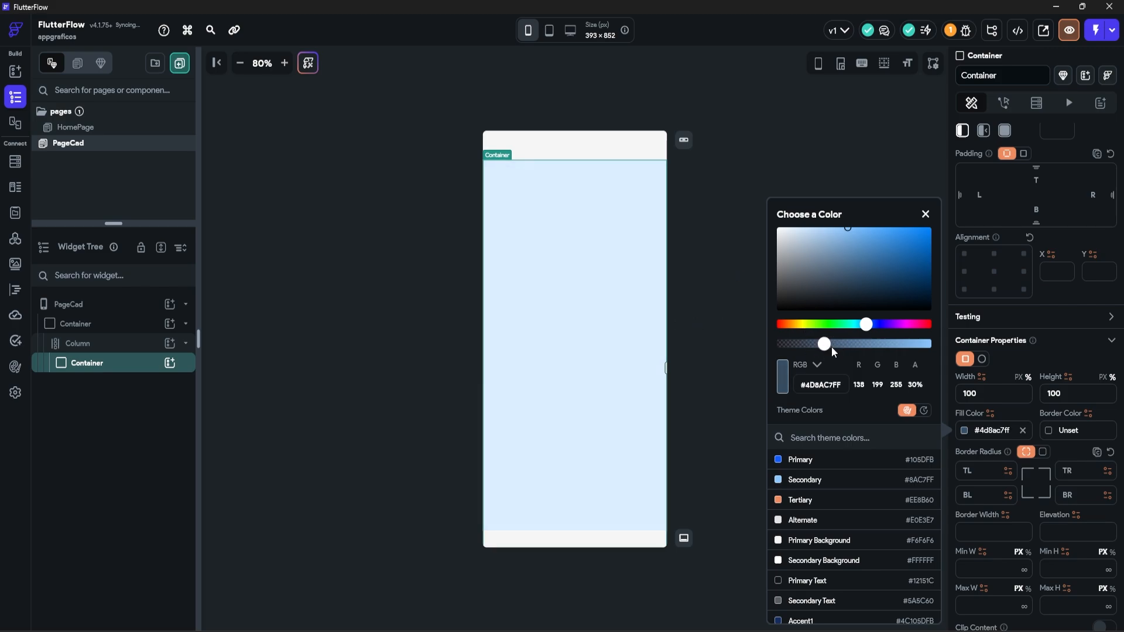
{"action": "left_click", "coordinate": [1041, 452]}
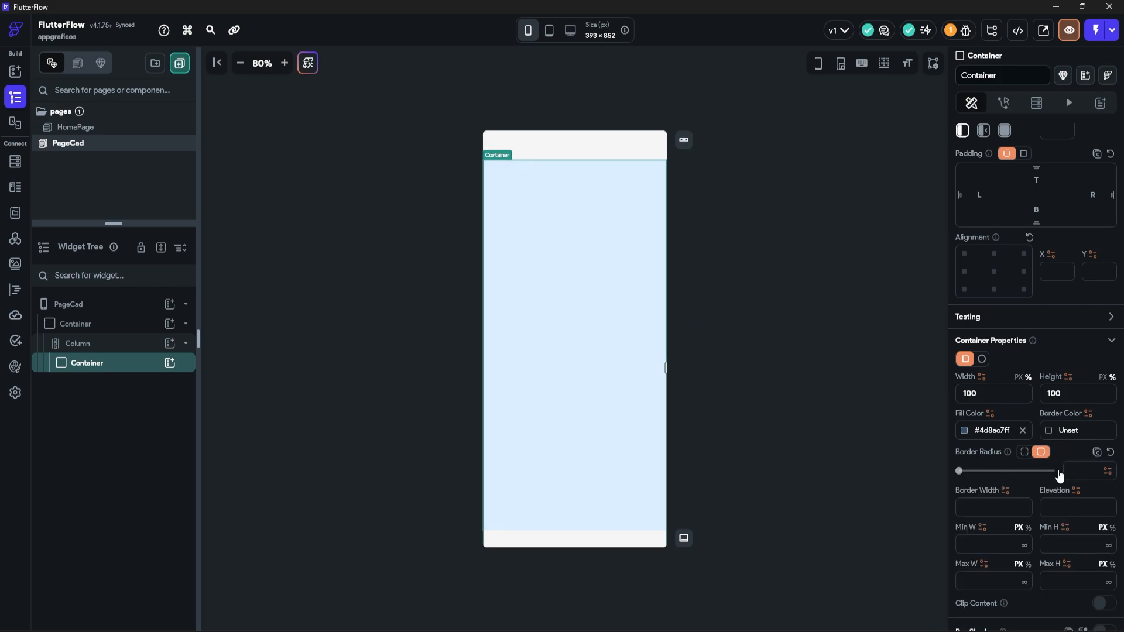
{"action": "left_click", "coordinate": [1088, 470]}
{"action": "type", "text": "24"}
Step: Give the card a 0.5 border width and maximum size 570 by 450
{"action": "scroll", "coordinate": [1007, 448], "scroll_direction": "down", "scroll_amount": 1}
{"action": "left_click", "coordinate": [967, 449]}
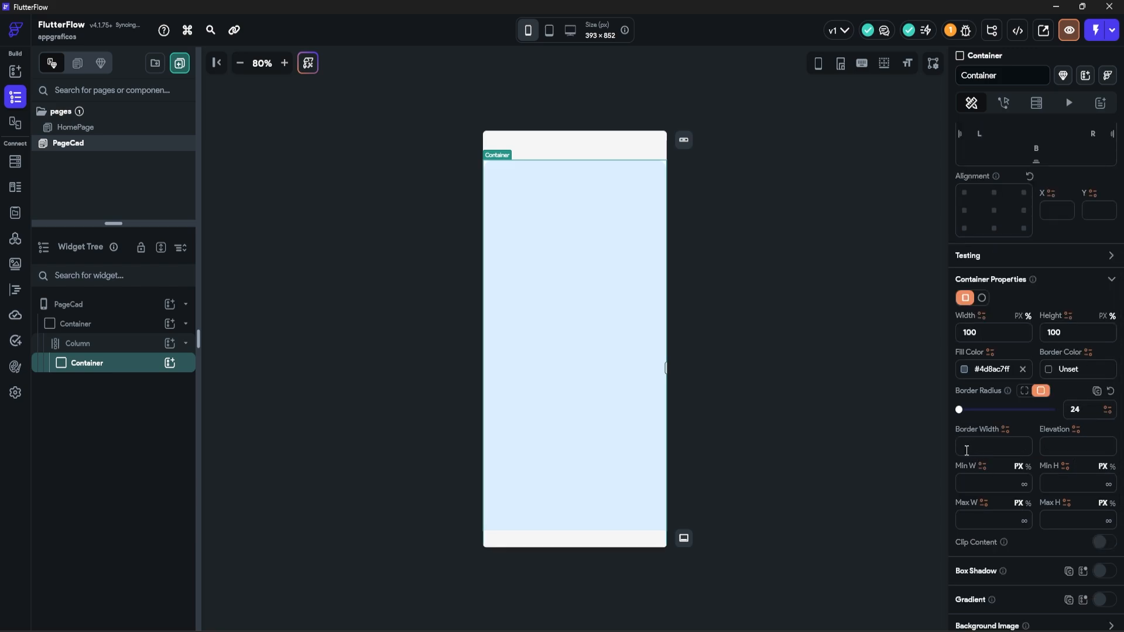
{"action": "type", "text": "0.5"}
{"action": "left_click", "coordinate": [987, 515]}
{"action": "type", "text": "570"}
{"action": "left_click", "coordinate": [1061, 520]}
{"action": "type", "text": "450"}
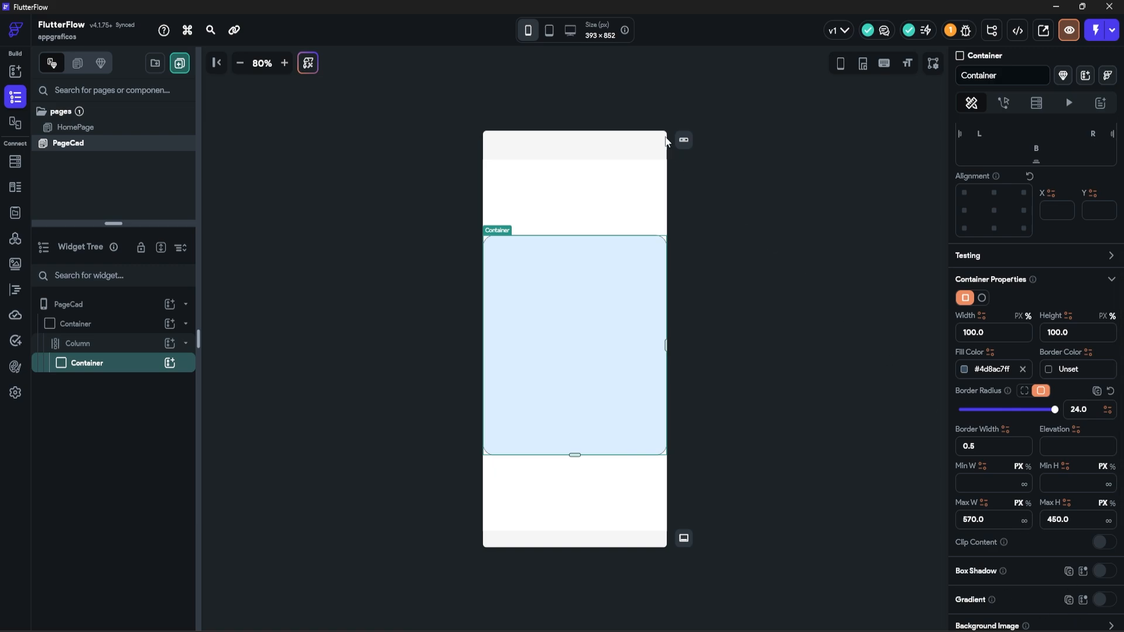
Step: Preview the card layout at tablet and desktop sizes, then return to phone size
{"action": "left_click", "coordinate": [549, 31]}
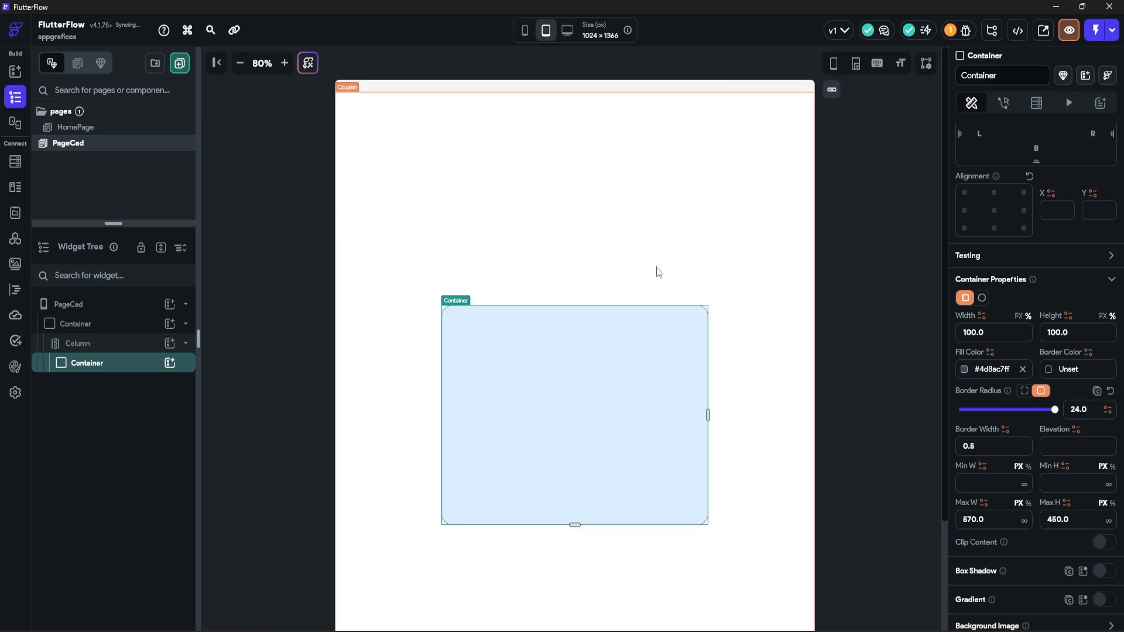
{"action": "left_click", "coordinate": [568, 30]}
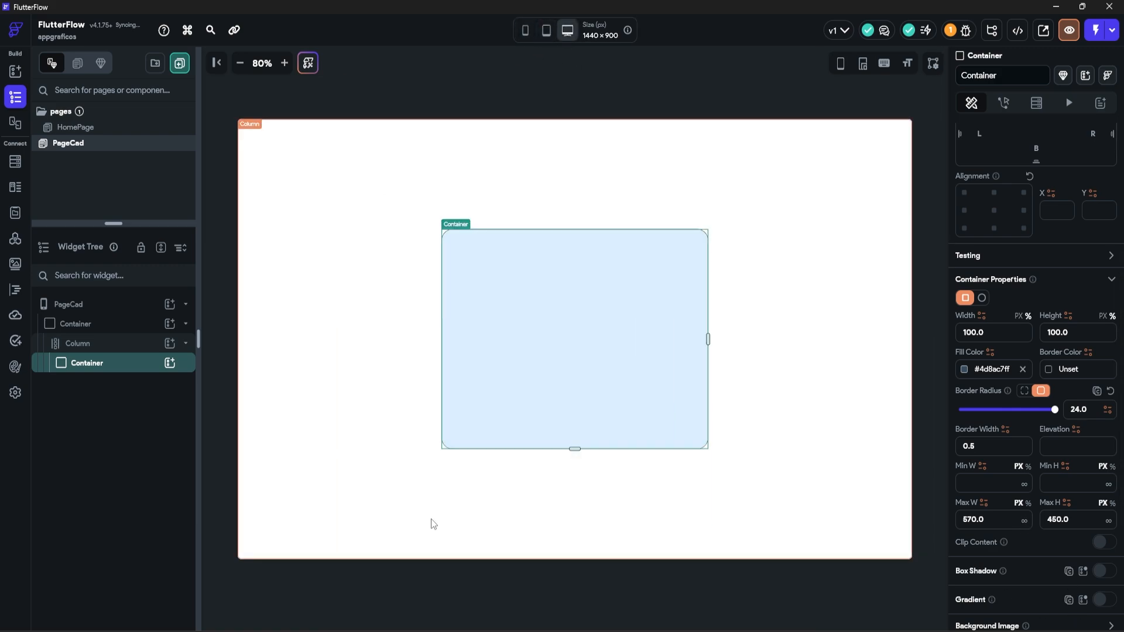
{"action": "left_click", "coordinate": [526, 30]}
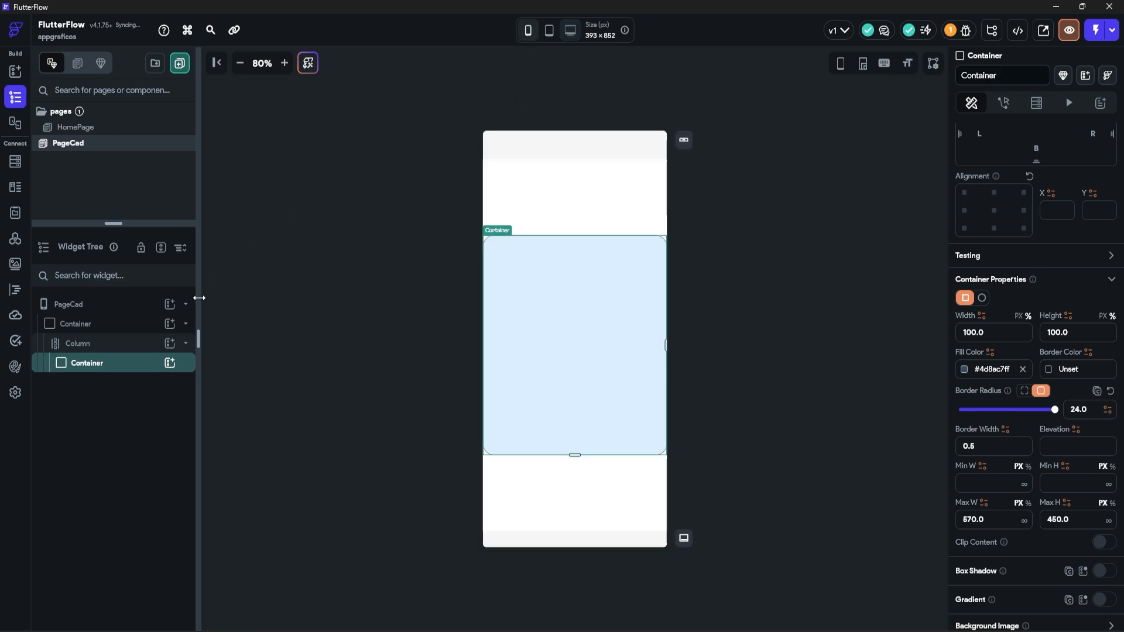
Step: Give the outer Column a uniform padding of 18 on all sides
{"action": "left_click", "coordinate": [111, 350]}
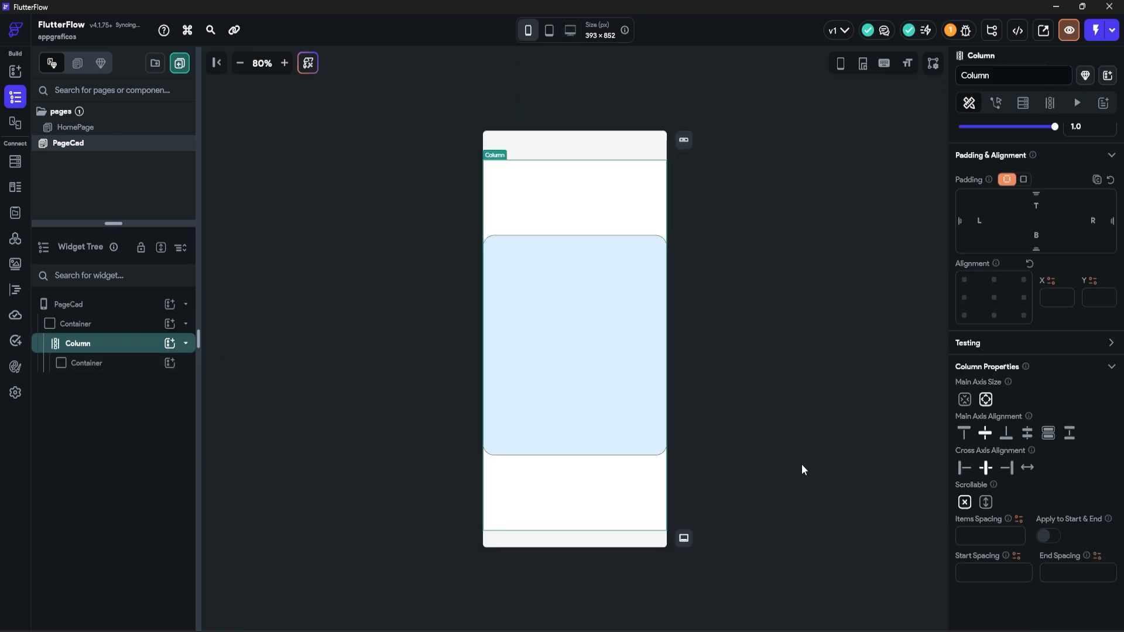
{"action": "left_click", "coordinate": [1024, 180]}
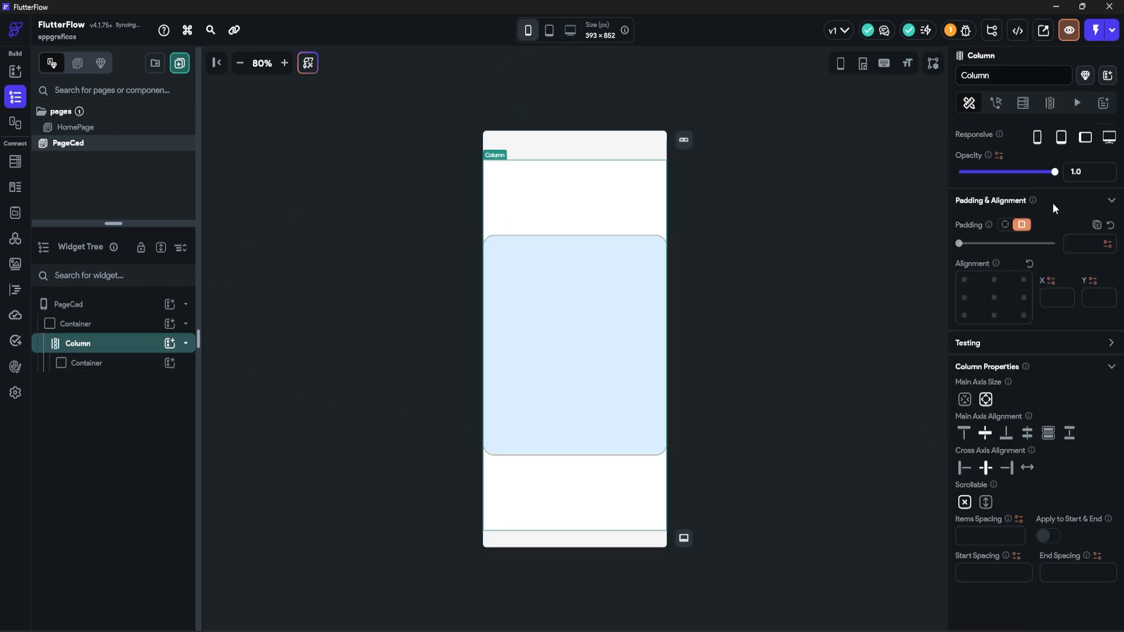
{"action": "left_click", "coordinate": [1085, 248]}
{"action": "type", "text": "18"}
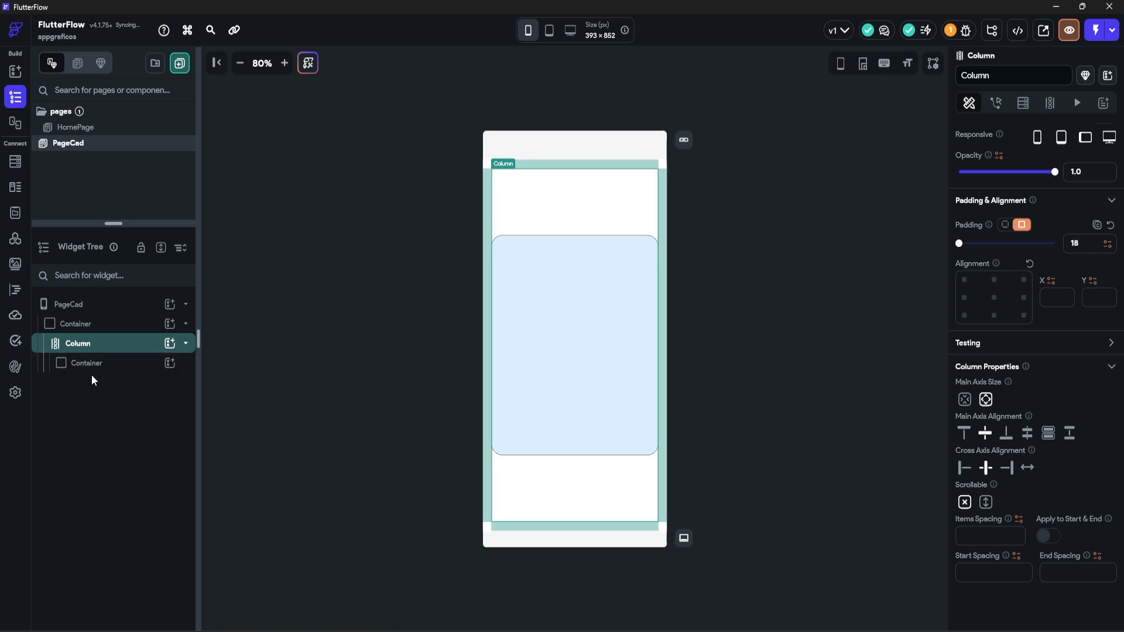
{"action": "left_click", "coordinate": [150, 366]}
{"action": "left_click", "coordinate": [170, 363]}
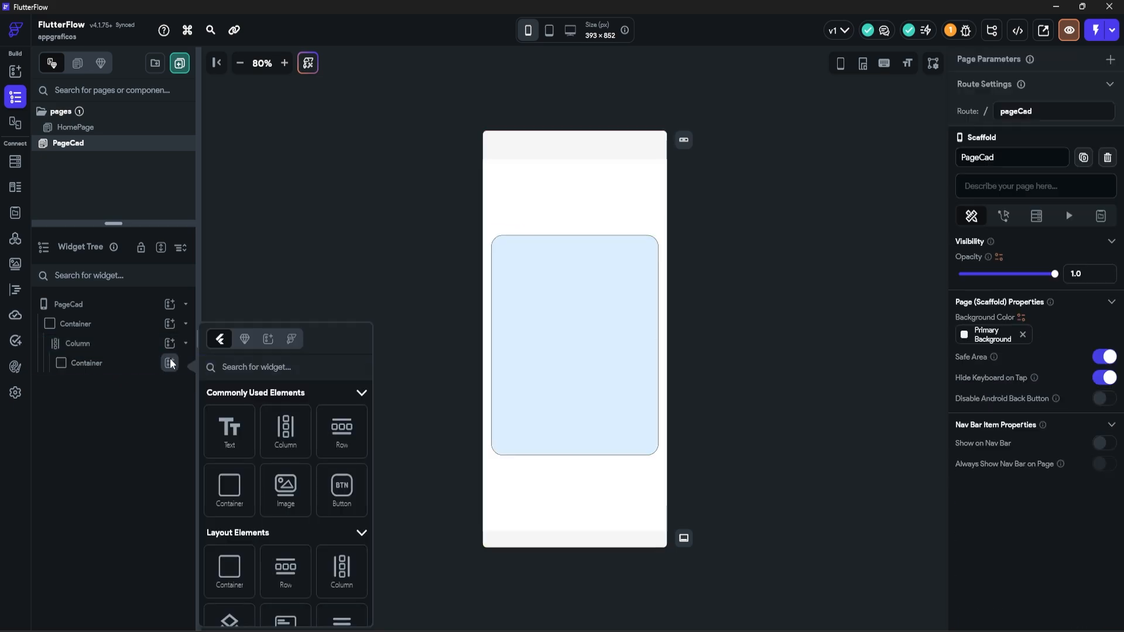
Step: Add a Column inside the card container and name it ColunaPrincipal
{"action": "left_click", "coordinate": [286, 429]}
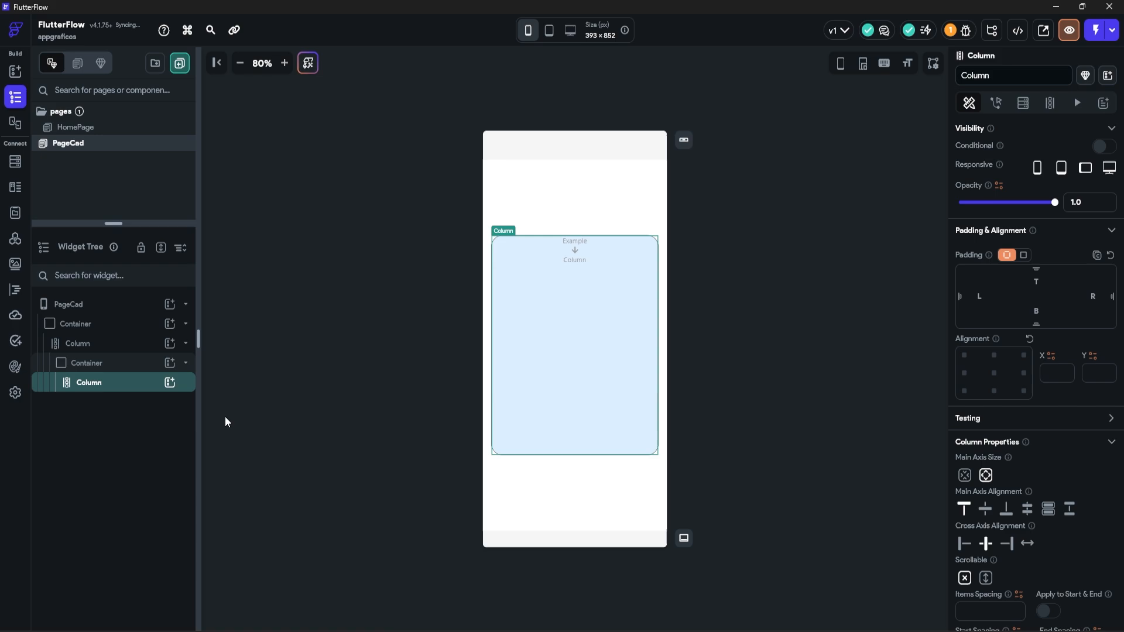
{"action": "double_click", "coordinate": [94, 383]}
{"action": "type", "text": "Co"}
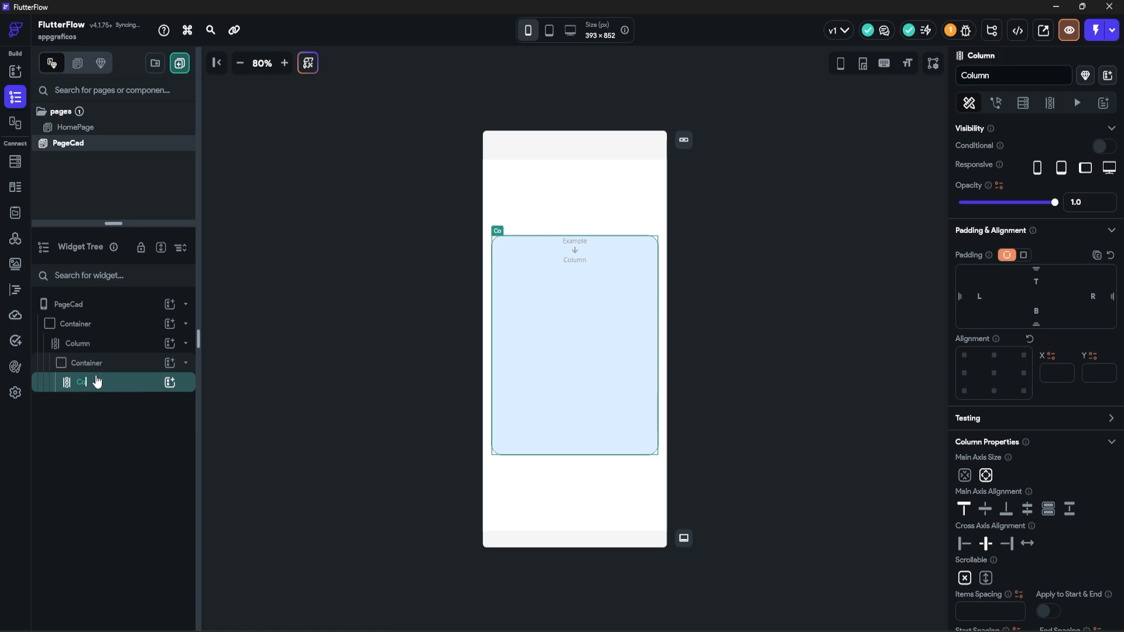
{"action": "type", "text": "lunaPrincipal"}
{"action": "key", "text": "Return"}
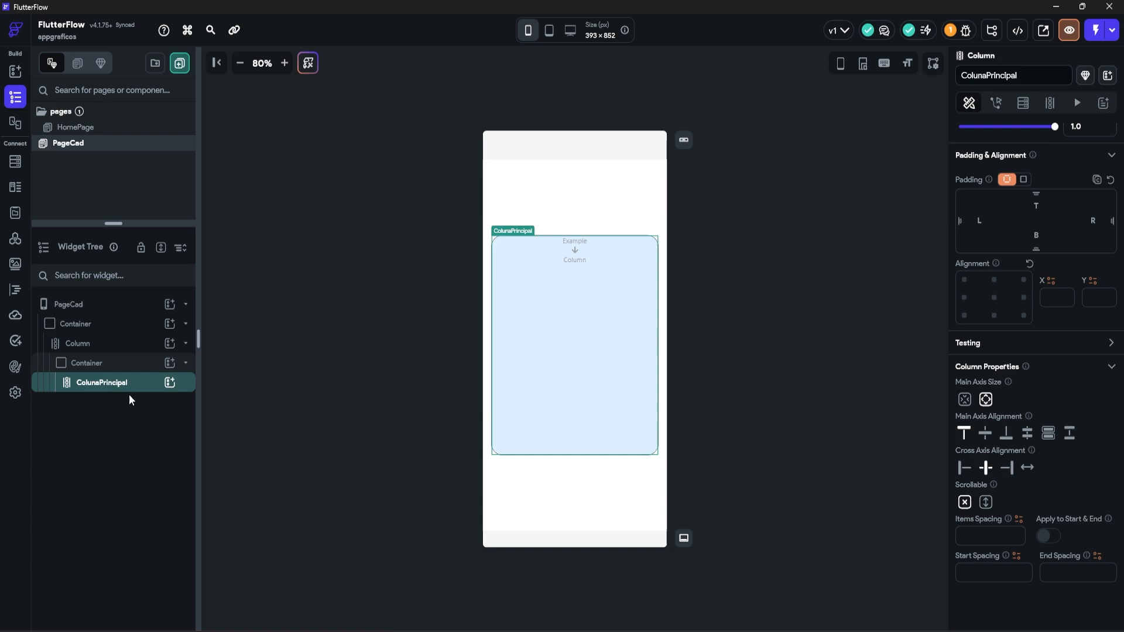
Step: Add a Text title reading 'Formulário de Cadastro' with font size 22 and 700 - Bold weight
{"action": "left_click", "coordinate": [169, 383]}
{"action": "left_click", "coordinate": [228, 426]}
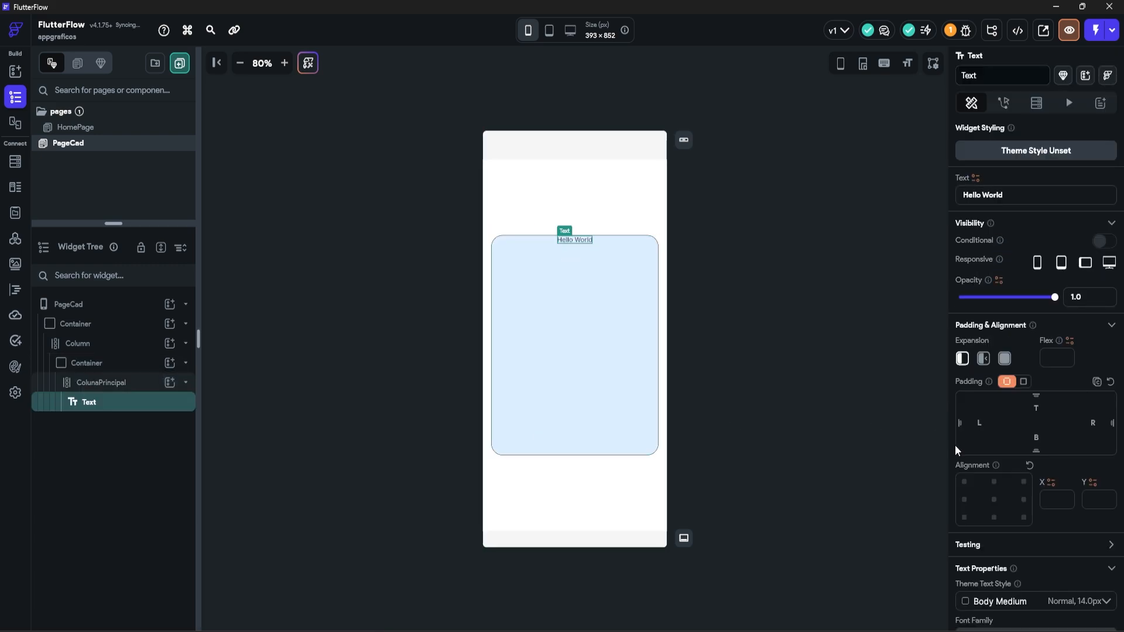
{"action": "left_click_drag", "start_coordinate": [1015, 196], "coordinate": [848, 200]}
{"action": "type", "text": "F"}
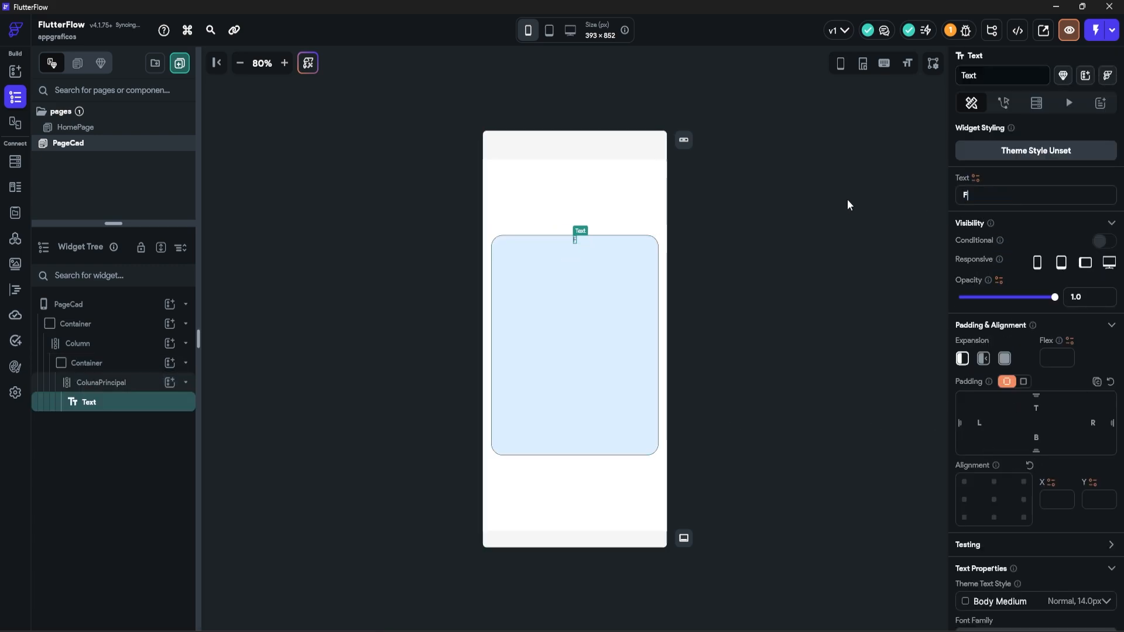
{"action": "type", "text": "ormulário de Cadastro"}
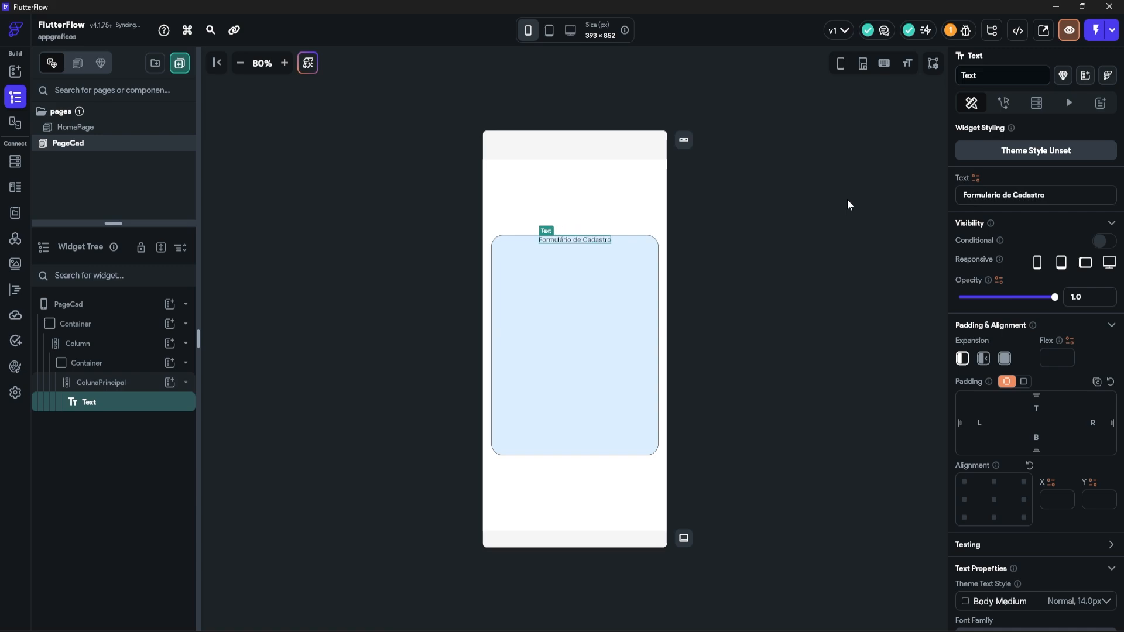
{"action": "scroll", "coordinate": [1037, 344], "scroll_direction": "down", "scroll_amount": 4}
{"action": "left_click_drag", "start_coordinate": [993, 470], "coordinate": [854, 454]}
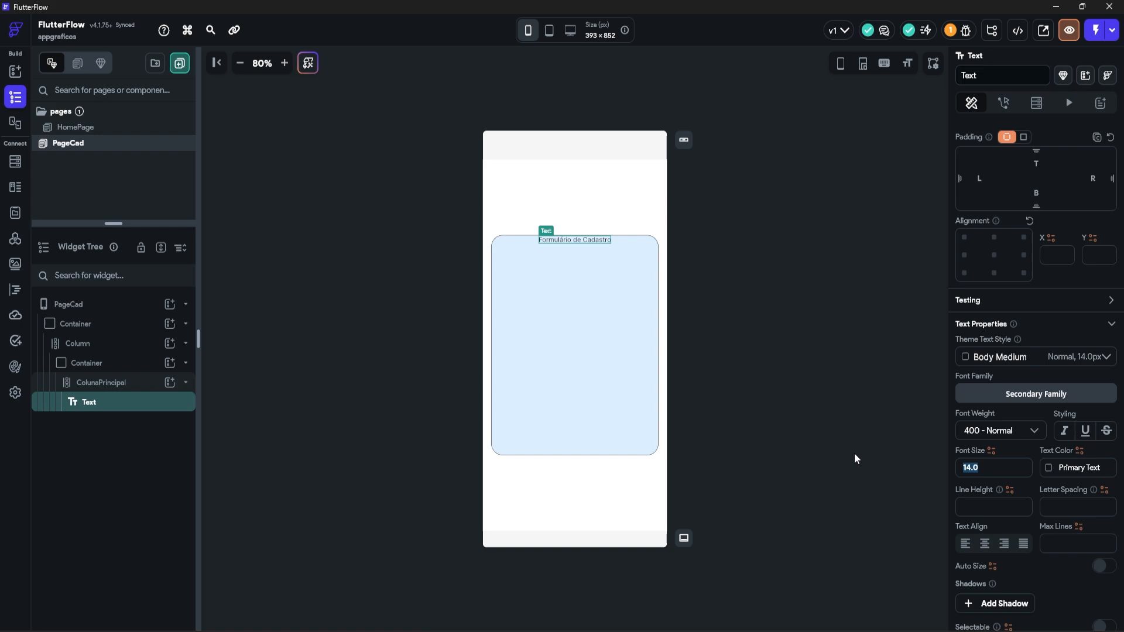
{"action": "type", "text": "22"}
{"action": "left_click", "coordinate": [972, 432]}
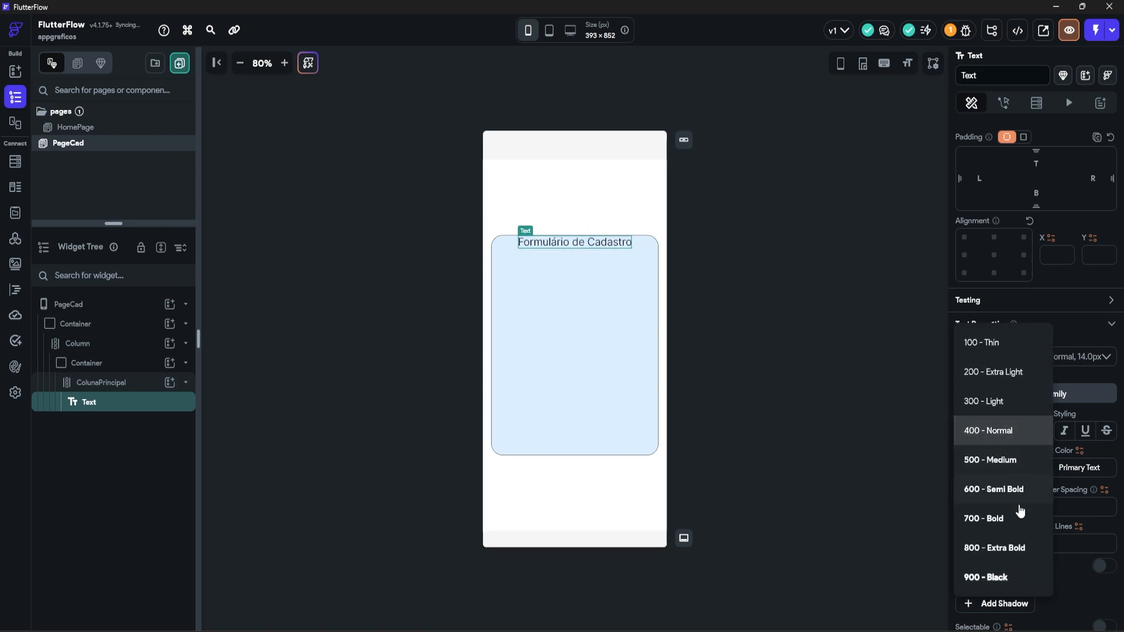
{"action": "left_click", "coordinate": [1008, 520]}
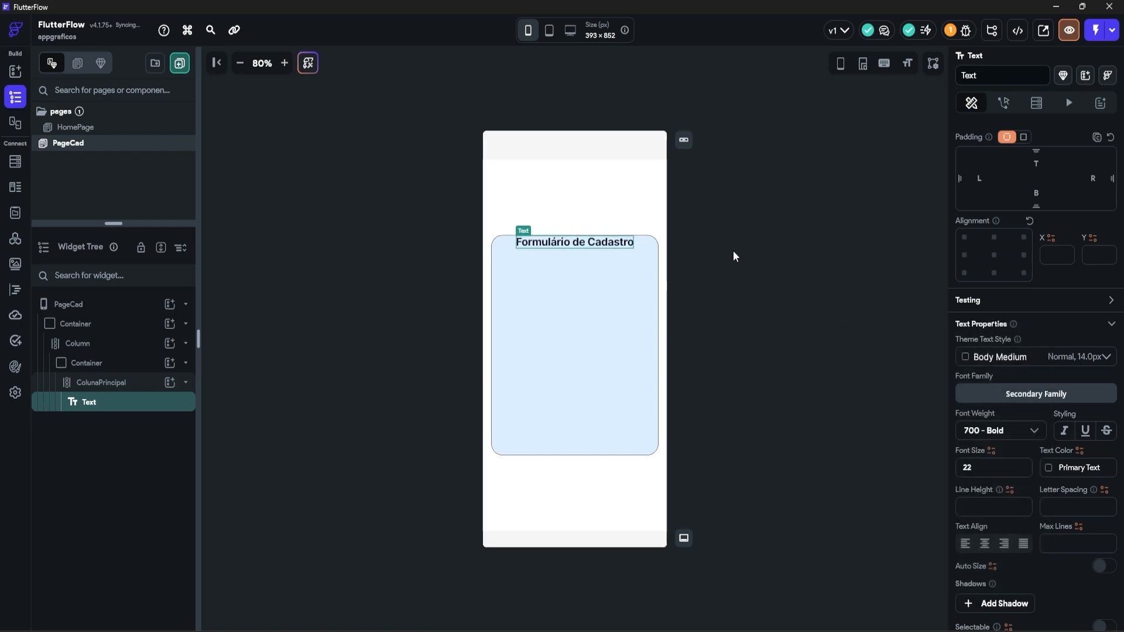
Step: Give ColunaPrincipal a uniform padding of 12
{"action": "left_click", "coordinate": [82, 382]}
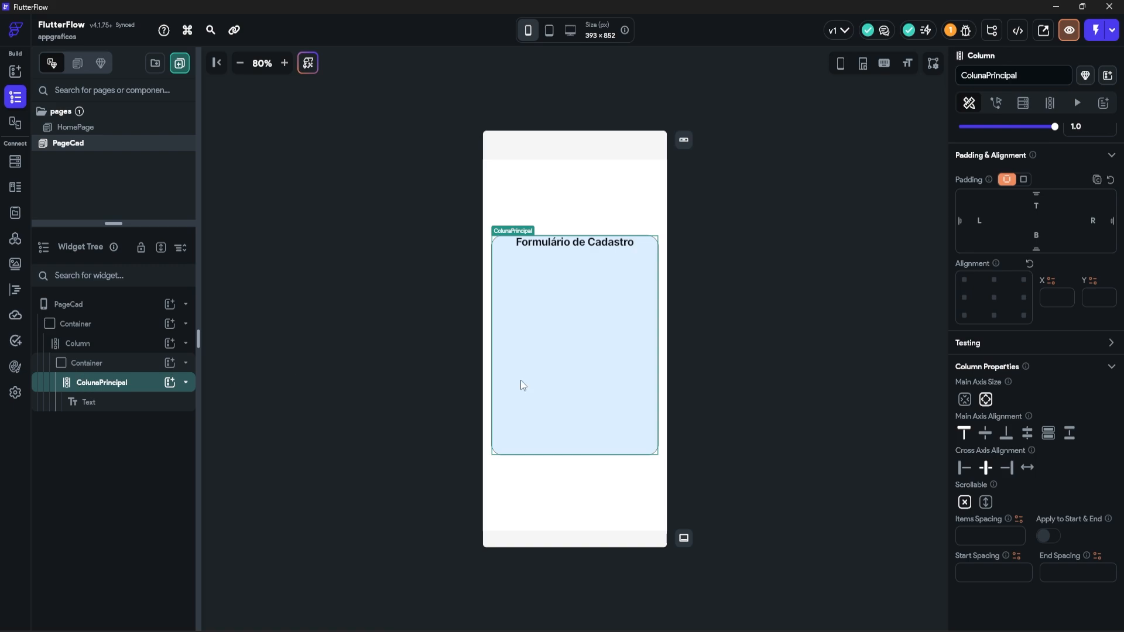
{"action": "left_click", "coordinate": [1022, 255]}
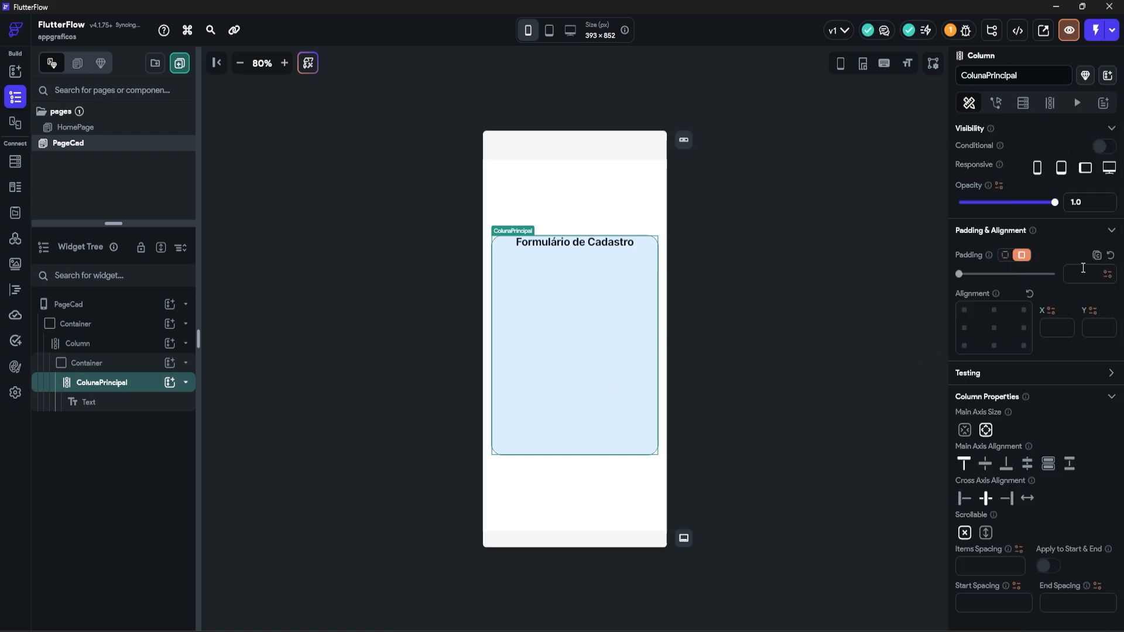
{"action": "type", "text": "12"}
{"action": "left_click", "coordinate": [709, 205]}
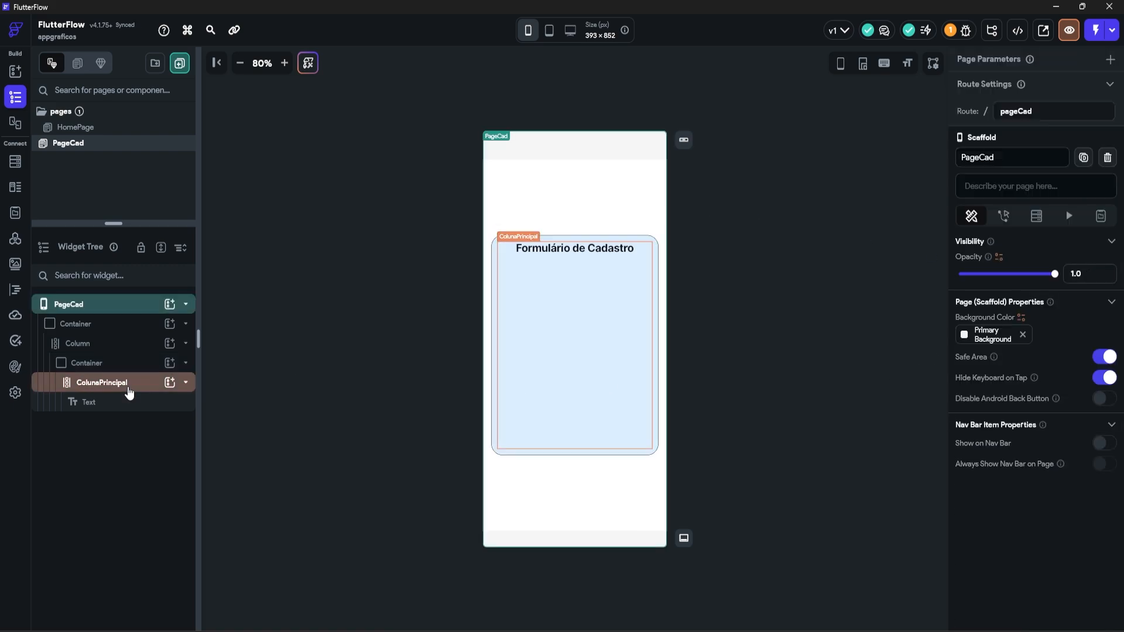
{"action": "left_click", "coordinate": [155, 391]}
{"action": "left_click", "coordinate": [170, 382]}
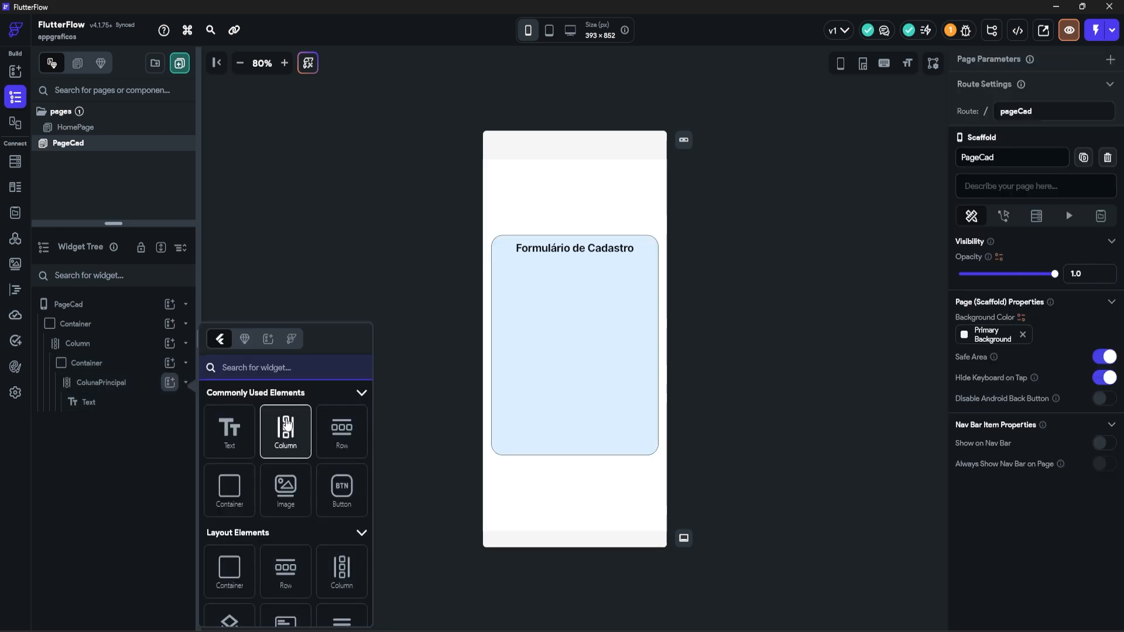
Step: Insert a nested Column below the 'Formulário de Cadastro' title and set the title's bottom padding to 12
{"action": "left_click", "coordinate": [286, 427]}
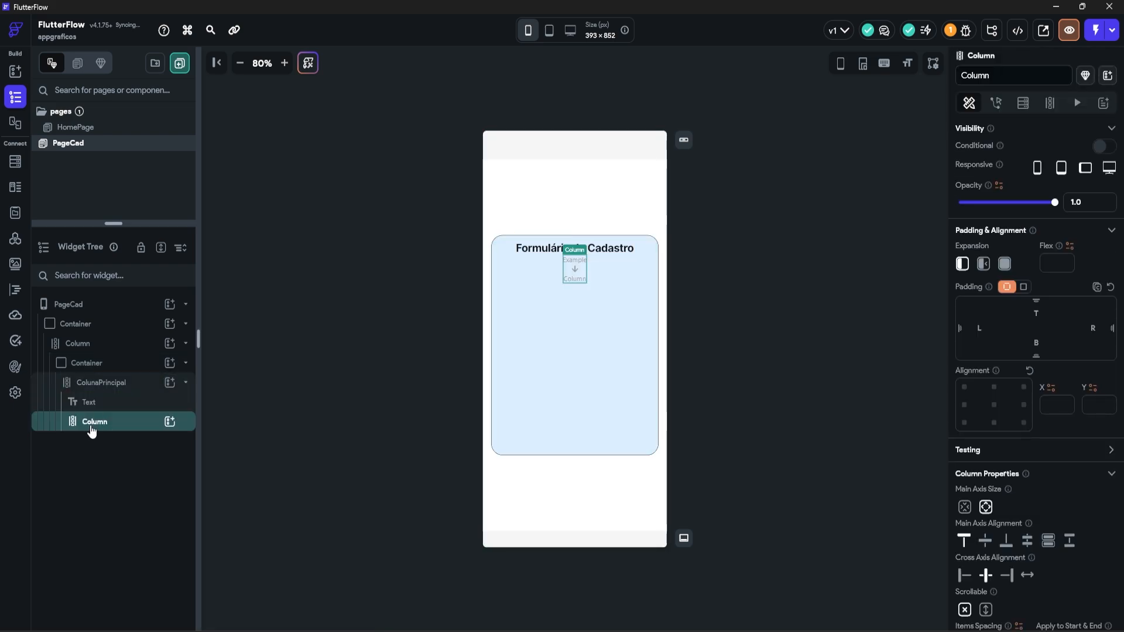
{"action": "left_click", "coordinate": [94, 403]}
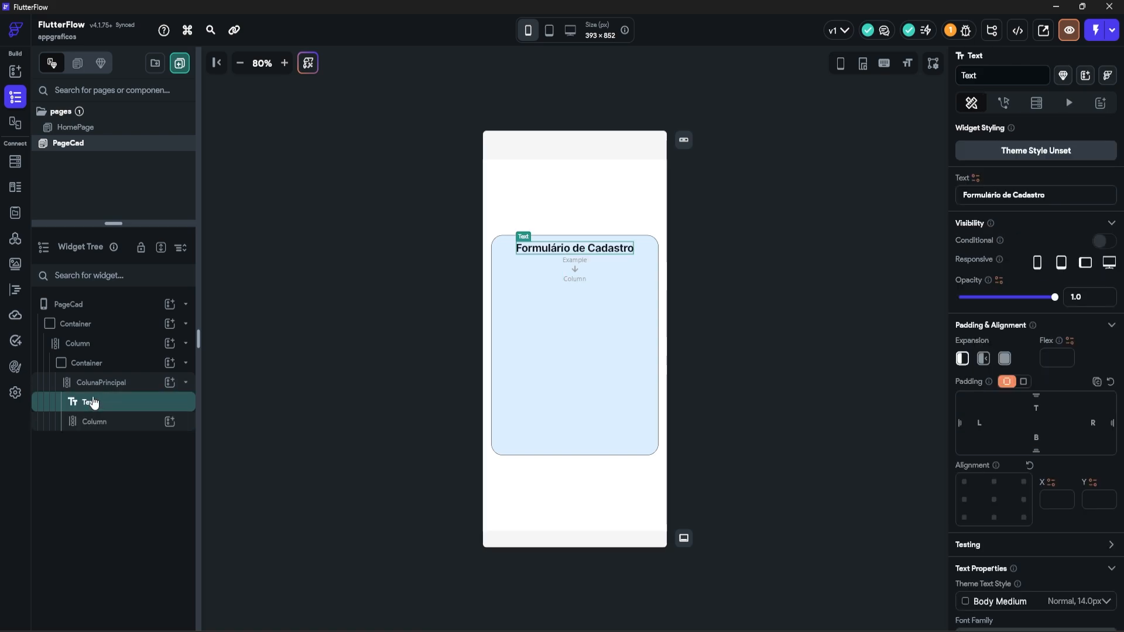
{"action": "left_click", "coordinate": [1036, 438]}
{"action": "type", "text": "12"}
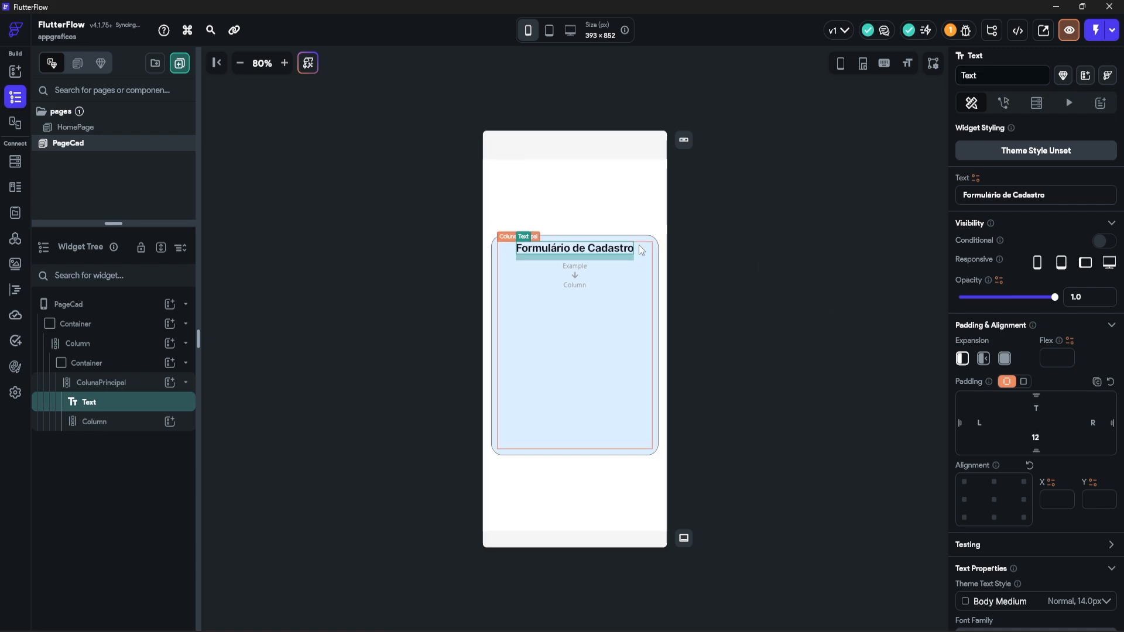
Step: Add a TextField to the inner Column and clear its left and right padding
{"action": "left_click", "coordinate": [120, 423]}
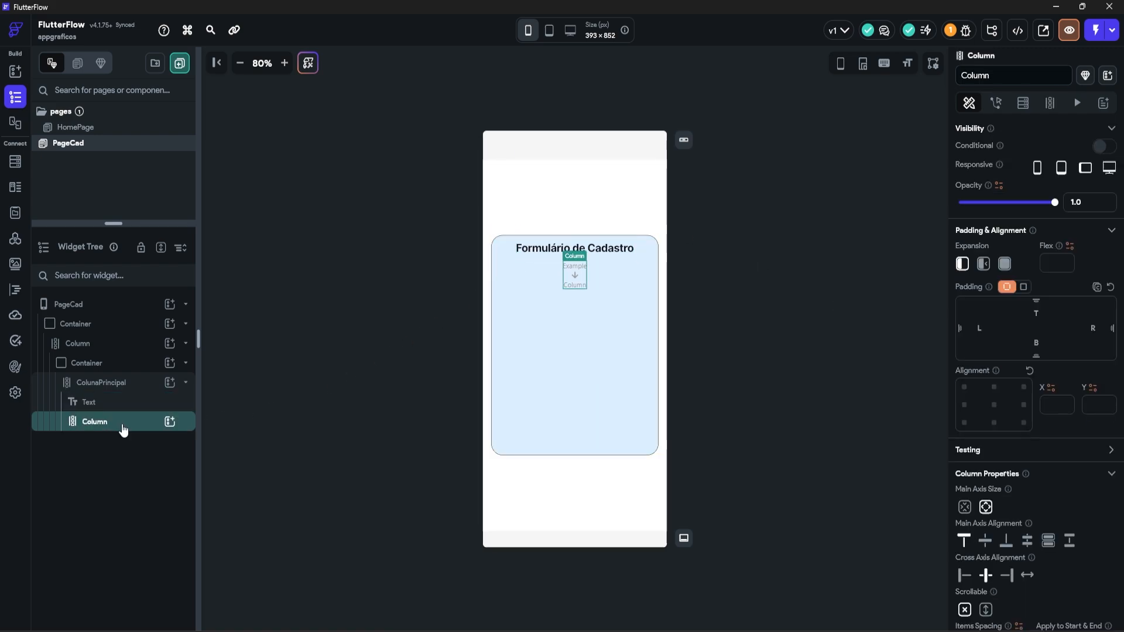
{"action": "left_click", "coordinate": [170, 421]}
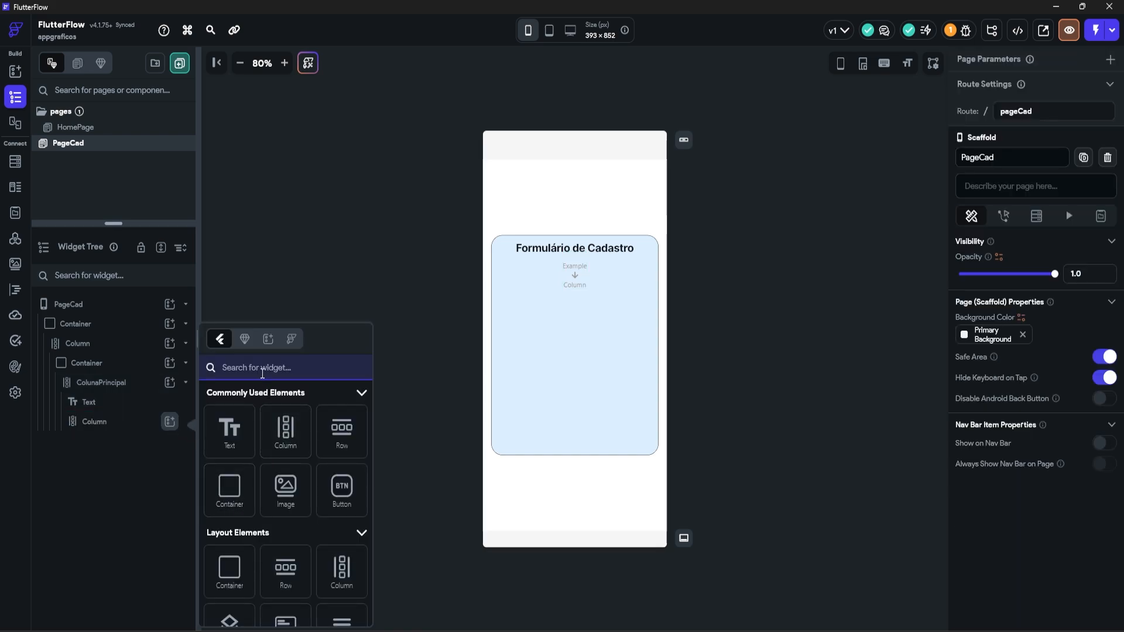
{"action": "type", "text": "text"}
{"action": "scroll", "coordinate": [234, 468], "scroll_direction": "down", "scroll_amount": 2}
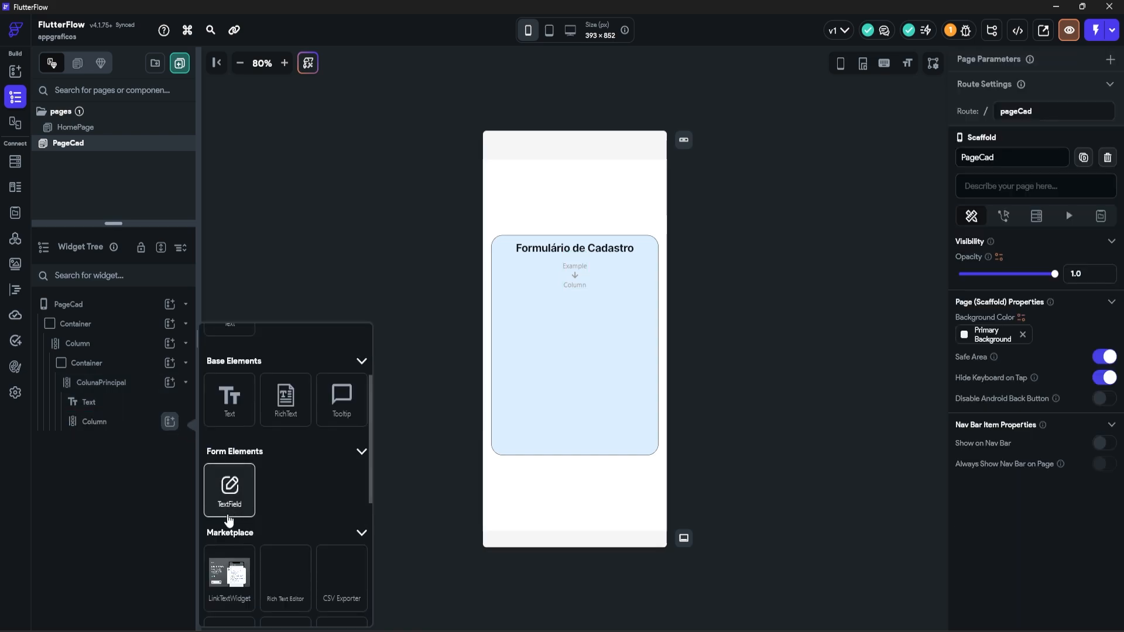
{"action": "left_click", "coordinate": [230, 494]}
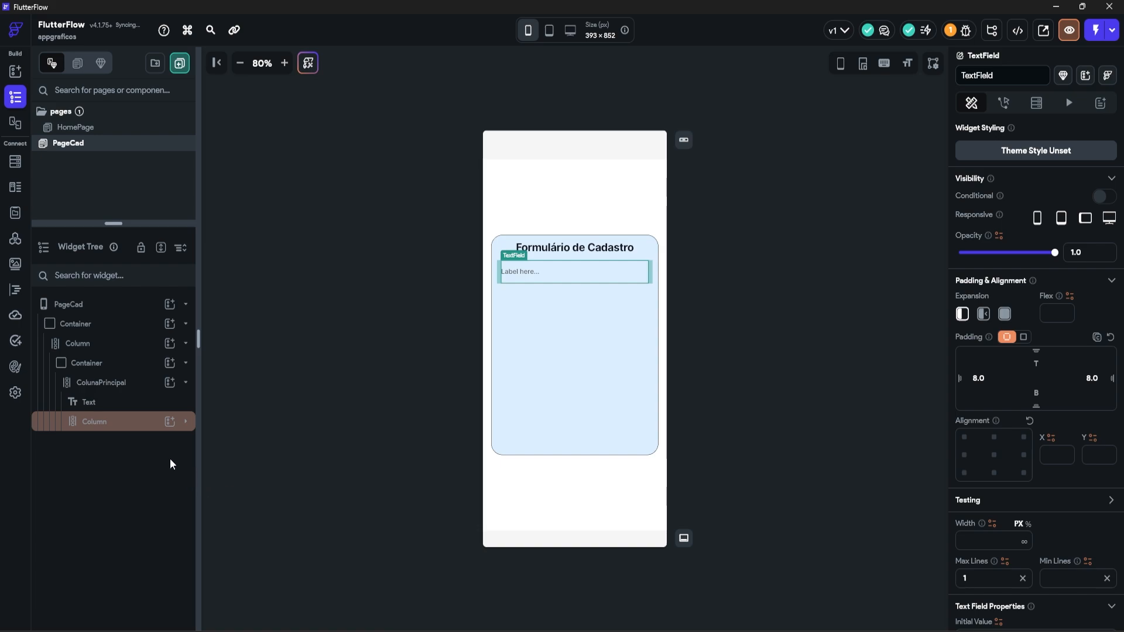
{"action": "left_click", "coordinate": [185, 422]}
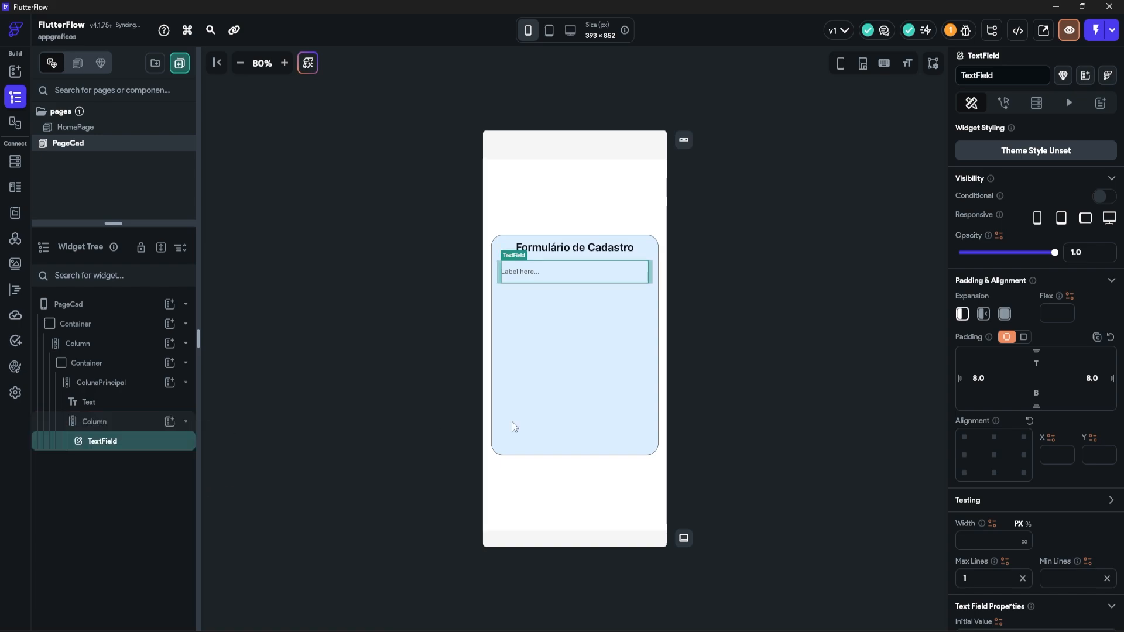
{"action": "left_click_drag", "start_coordinate": [988, 380], "coordinate": [972, 379]}
{"action": "key", "text": "BackSpace"}
{"action": "left_click_drag", "start_coordinate": [1087, 379], "coordinate": [1109, 381]}
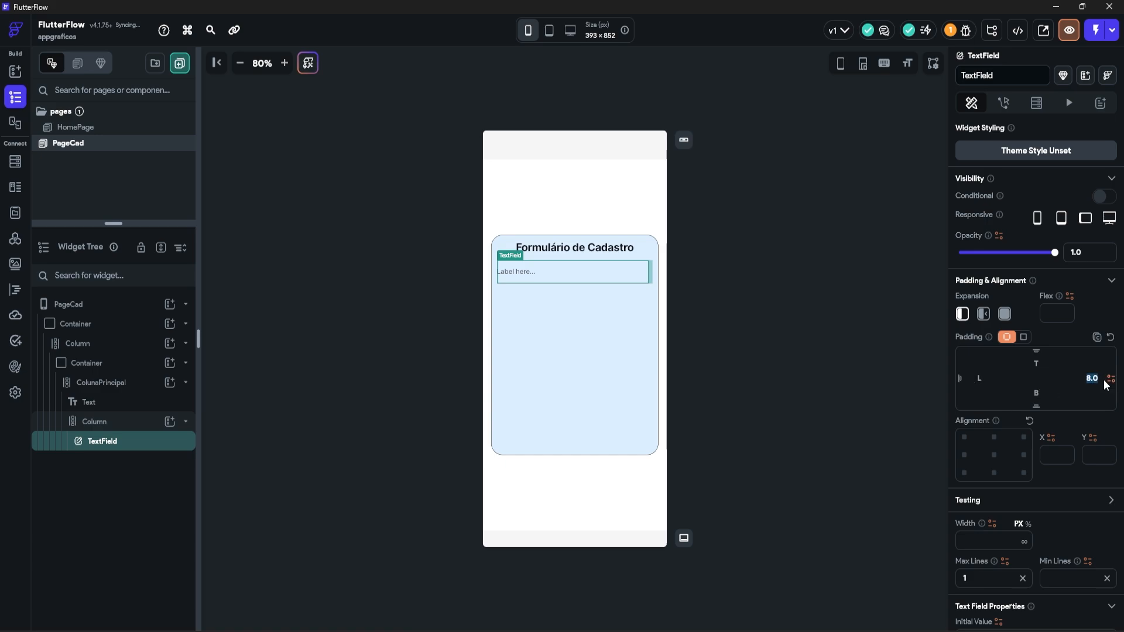
{"action": "key", "text": "BackSpace"}
Step: Set the TextField's label to 'Email' and its hint to 'Digite seu email'
{"action": "scroll", "coordinate": [1080, 448], "scroll_direction": "down", "scroll_amount": 8}
{"action": "scroll", "coordinate": [1080, 448], "scroll_direction": "down", "scroll_amount": 3}
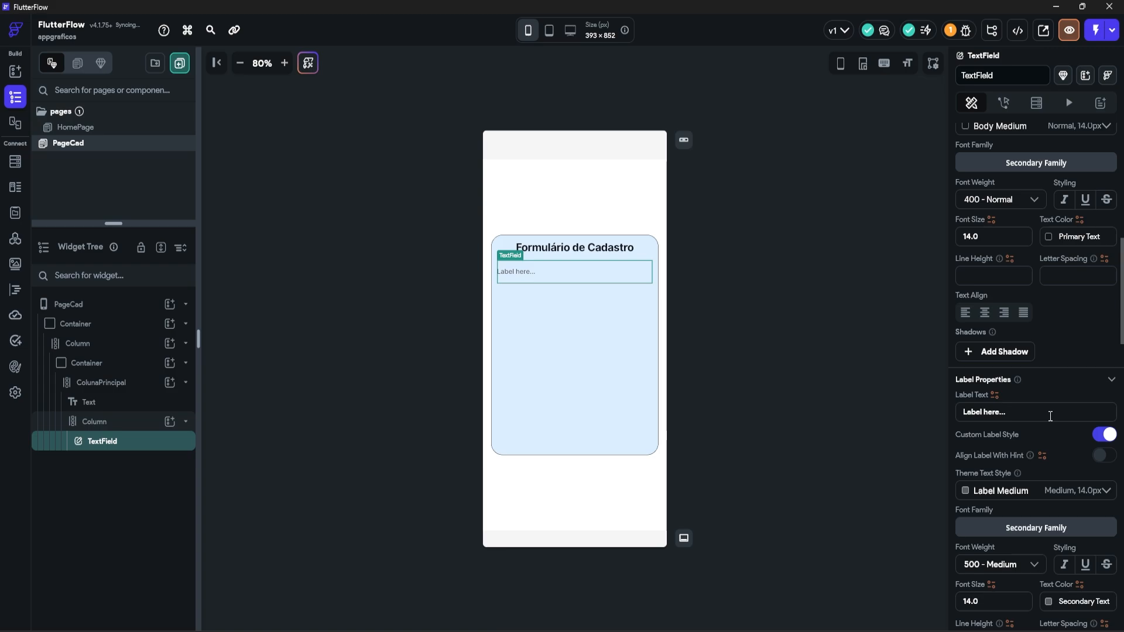
{"action": "left_click_drag", "start_coordinate": [1021, 289], "coordinate": [871, 297]}
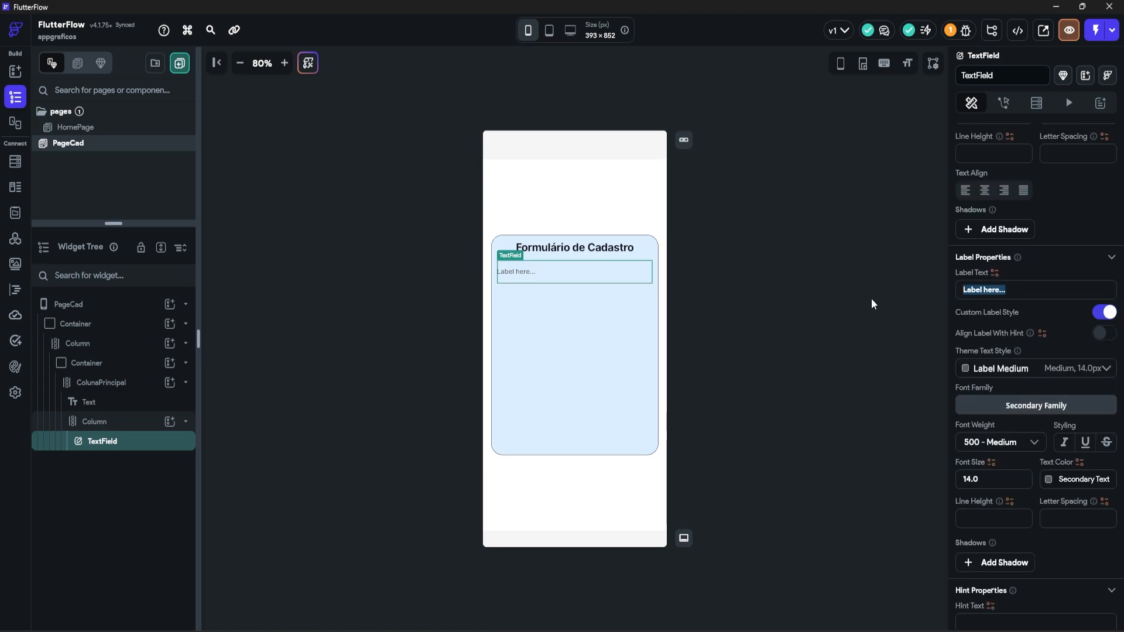
{"action": "type", "text": "Email"}
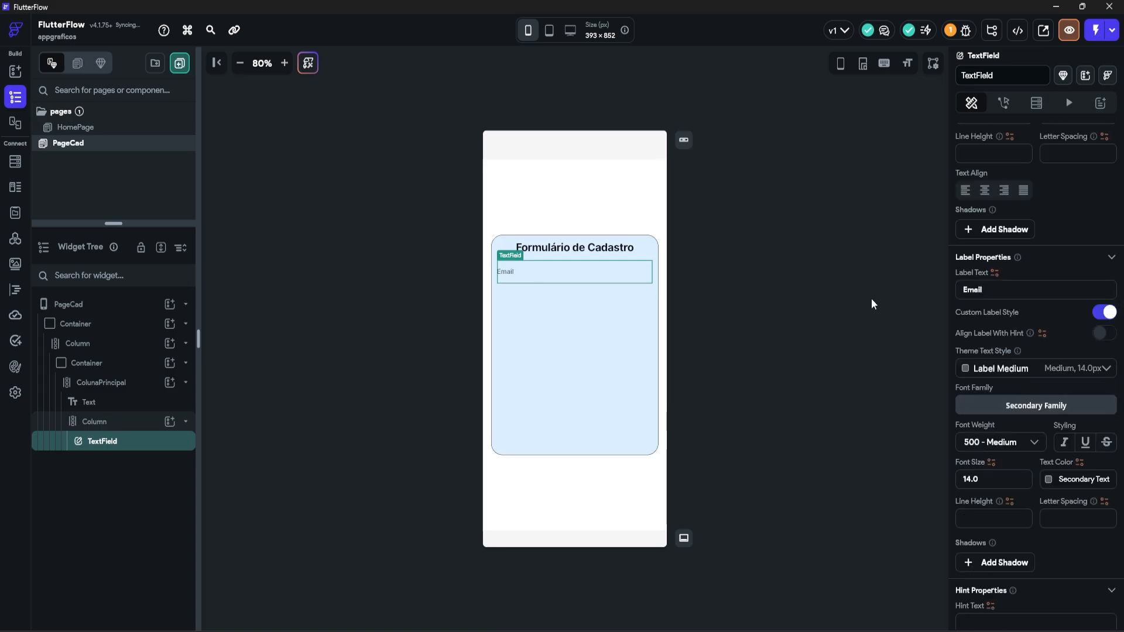
{"action": "scroll", "coordinate": [985, 530], "scroll_direction": "down", "scroll_amount": 1}
{"action": "left_click", "coordinate": [993, 559]}
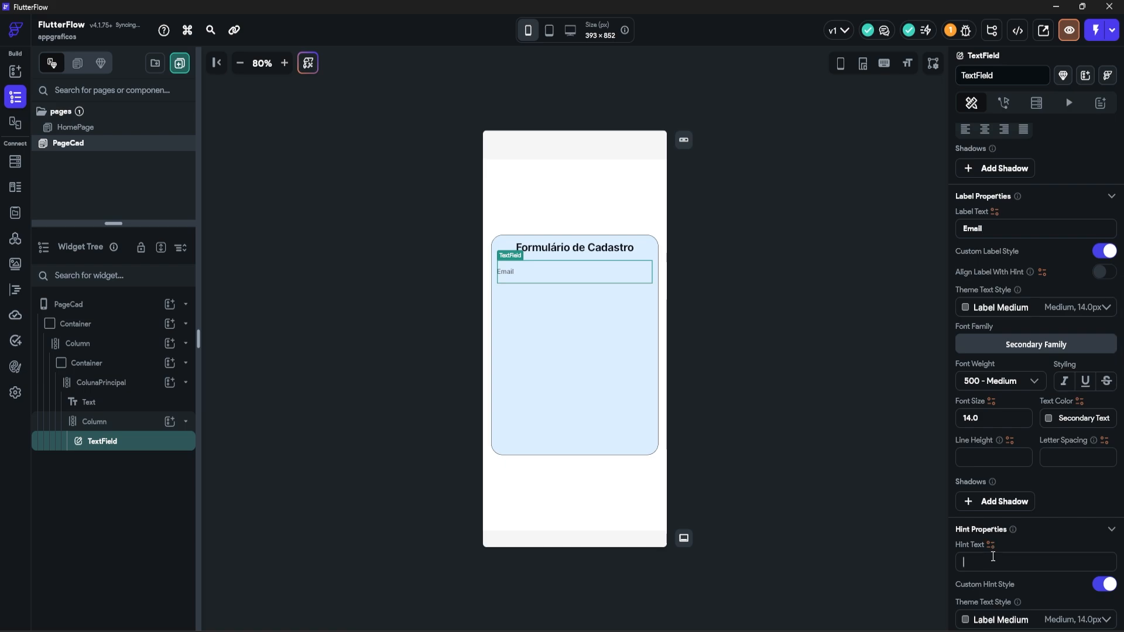
{"action": "type", "text": "Digite seu email..."}
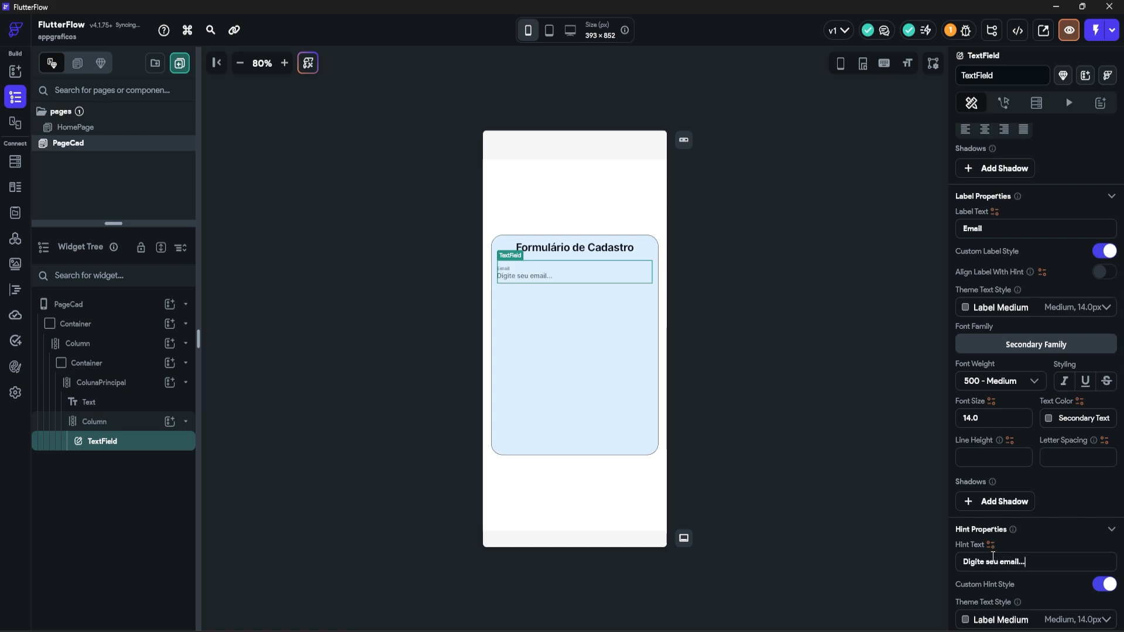
{"action": "scroll", "coordinate": [999, 351], "scroll_direction": "down", "scroll_amount": 8}
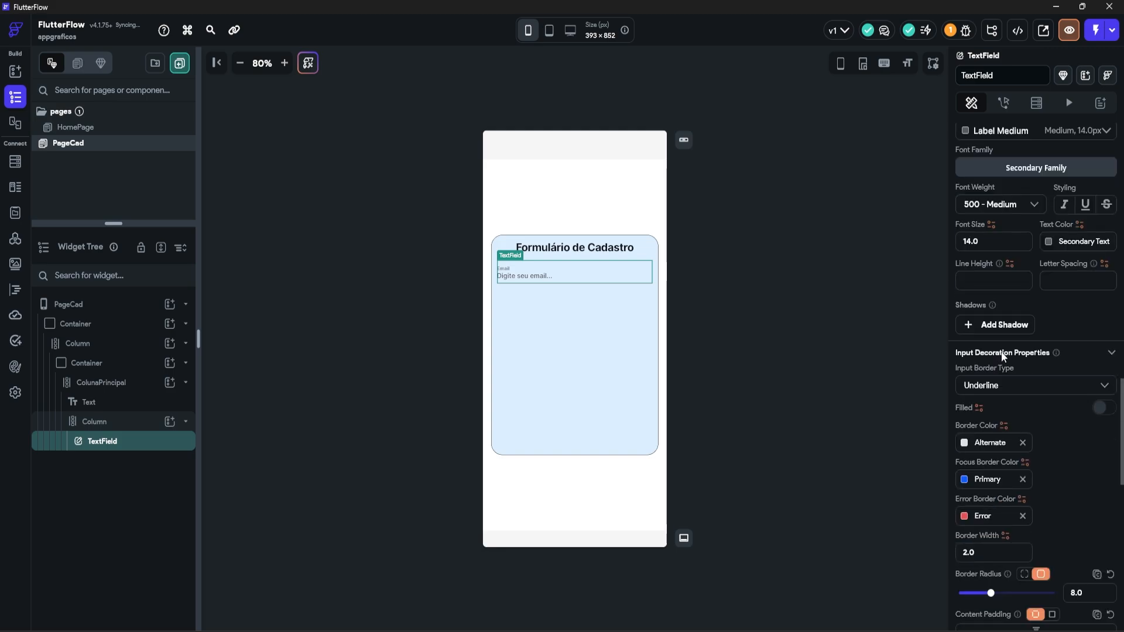
Step: Give the Email field an outline border in semi-transparent light grey
{"action": "left_click", "coordinate": [987, 388]}
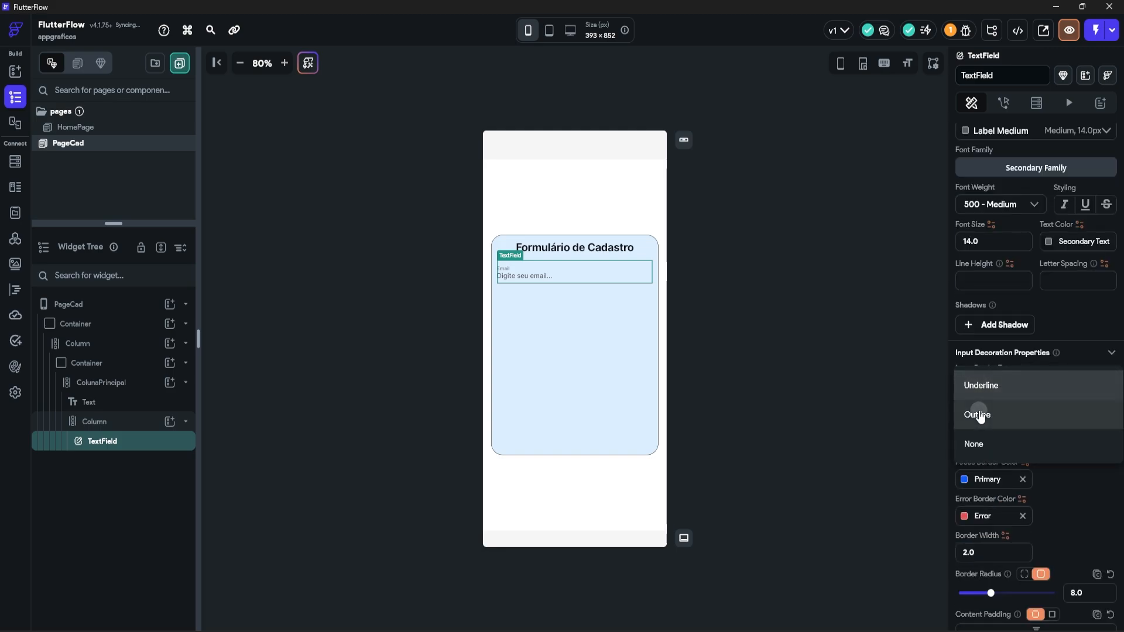
{"action": "left_click", "coordinate": [980, 414]}
{"action": "scroll", "coordinate": [980, 414], "scroll_direction": "down", "scroll_amount": 1}
{"action": "left_click", "coordinate": [966, 383]}
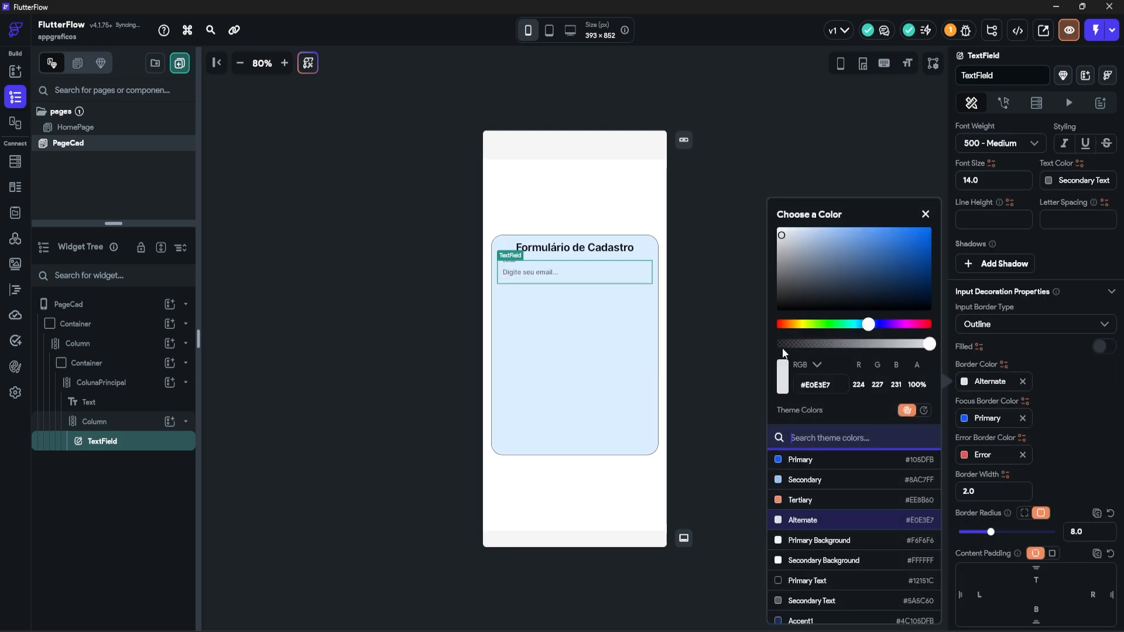
{"action": "left_click_drag", "start_coordinate": [795, 272], "coordinate": [777, 254]}
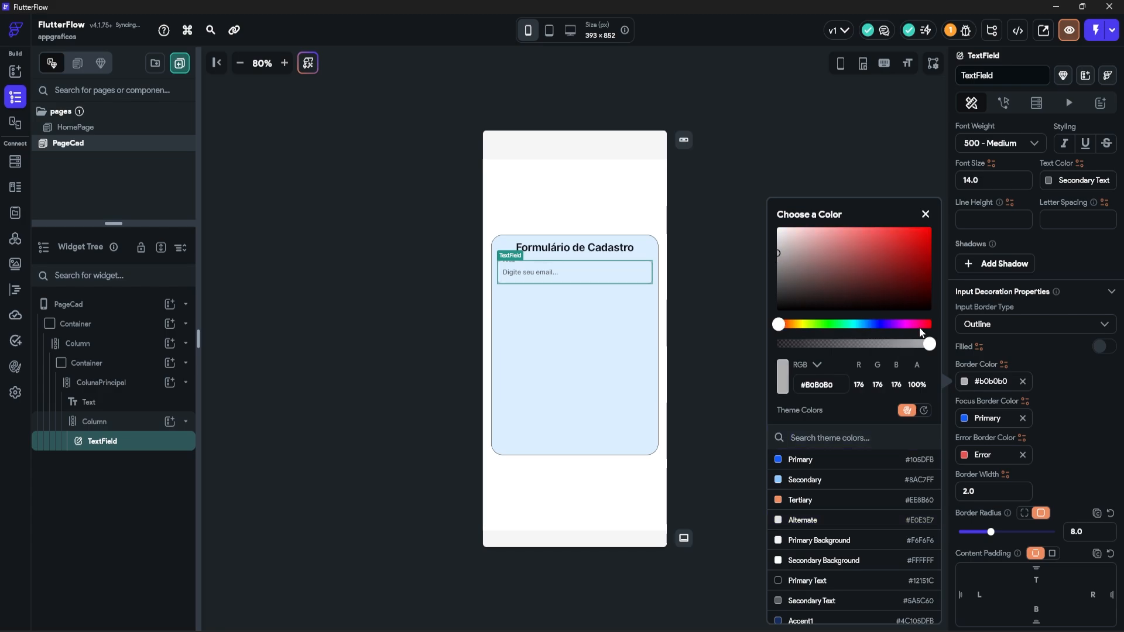
{"action": "left_click", "coordinate": [928, 344]}
{"action": "left_click_drag", "start_coordinate": [928, 345], "coordinate": [840, 346]}
{"action": "scroll", "coordinate": [1059, 271], "scroll_direction": "down", "scroll_amount": 8}
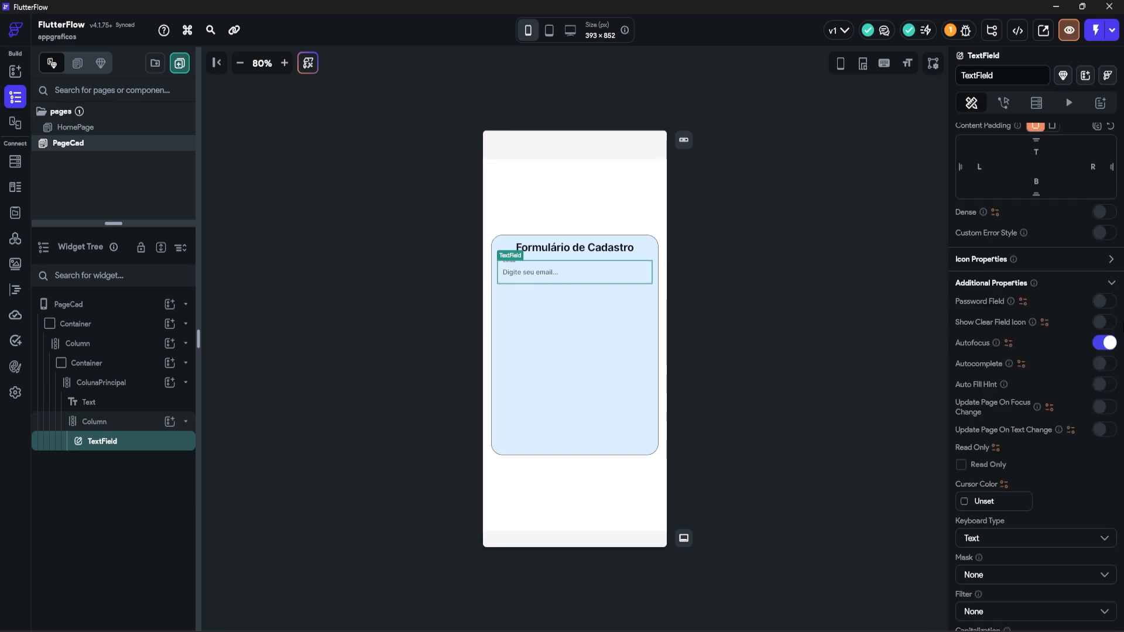
Step: Enable a size-25 clear icon, disable autofocus, and update the page on text change with 0 delay
{"action": "left_click", "coordinate": [1101, 322]}
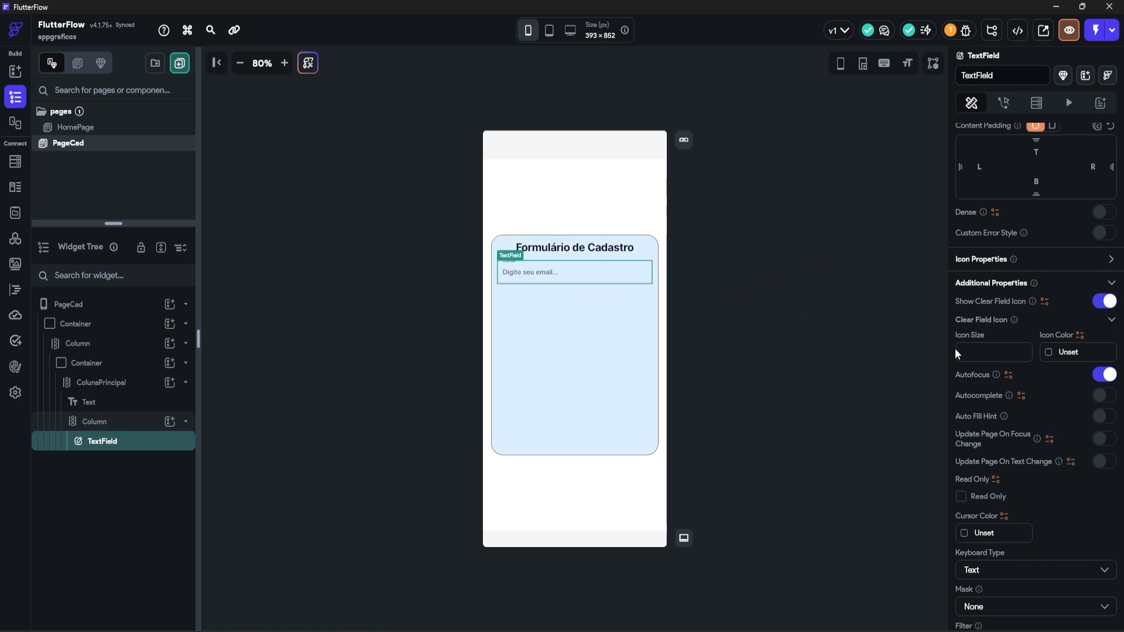
{"action": "type", "text": "25"}
{"action": "scroll", "coordinate": [1046, 342], "scroll_direction": "down", "scroll_amount": 1}
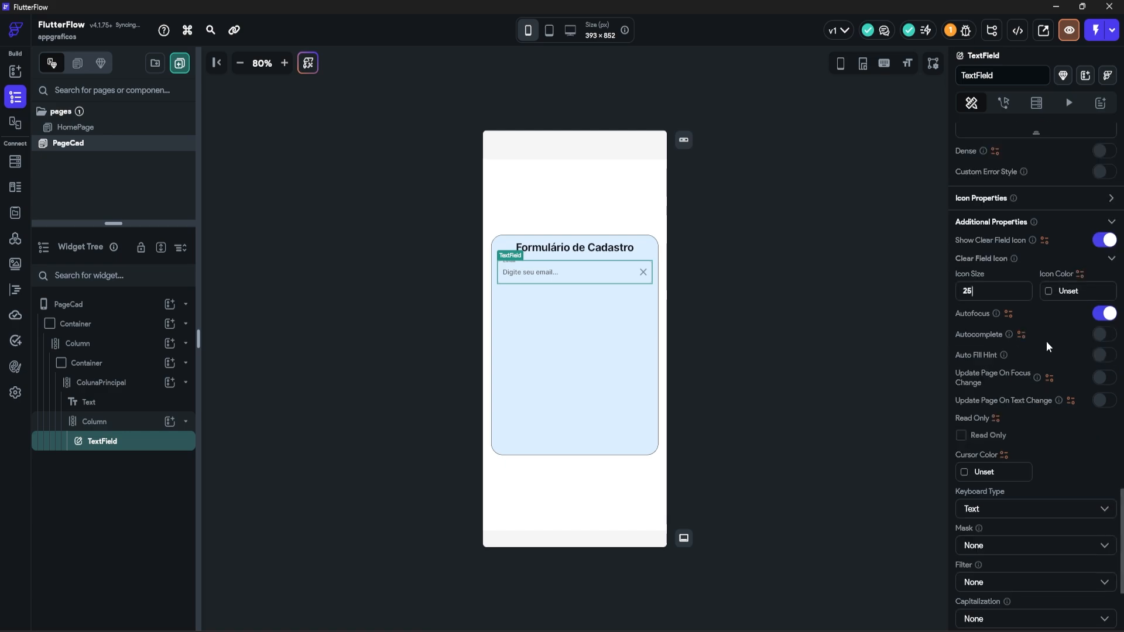
{"action": "left_click", "coordinate": [1104, 314]}
{"action": "scroll", "coordinate": [1067, 358], "scroll_direction": "down", "scroll_amount": 1}
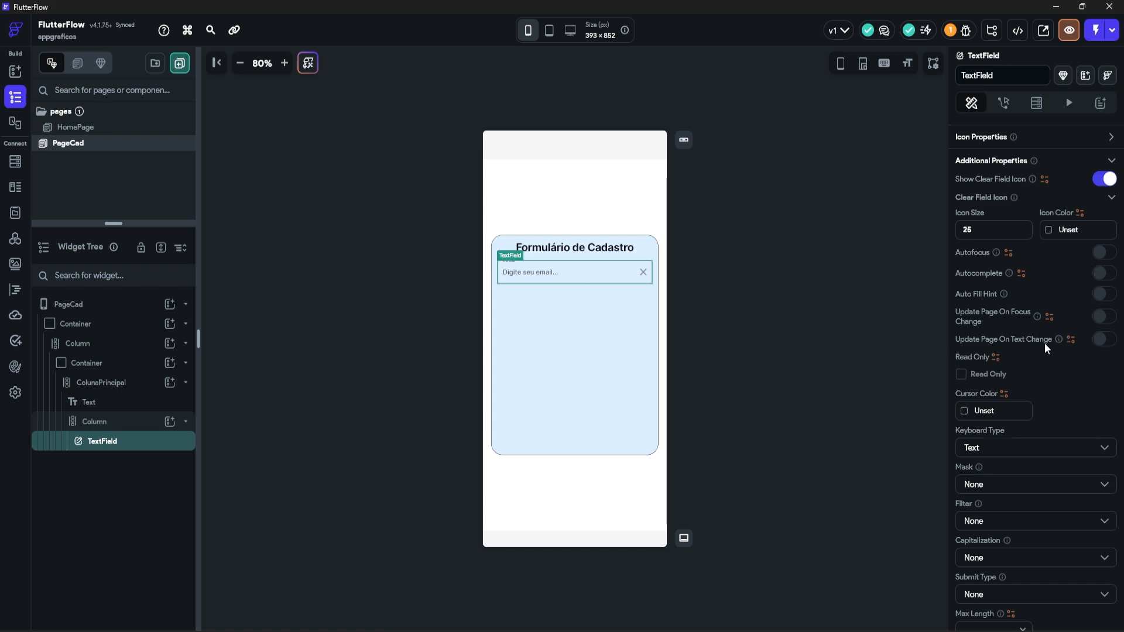
{"action": "left_click", "coordinate": [1103, 339]}
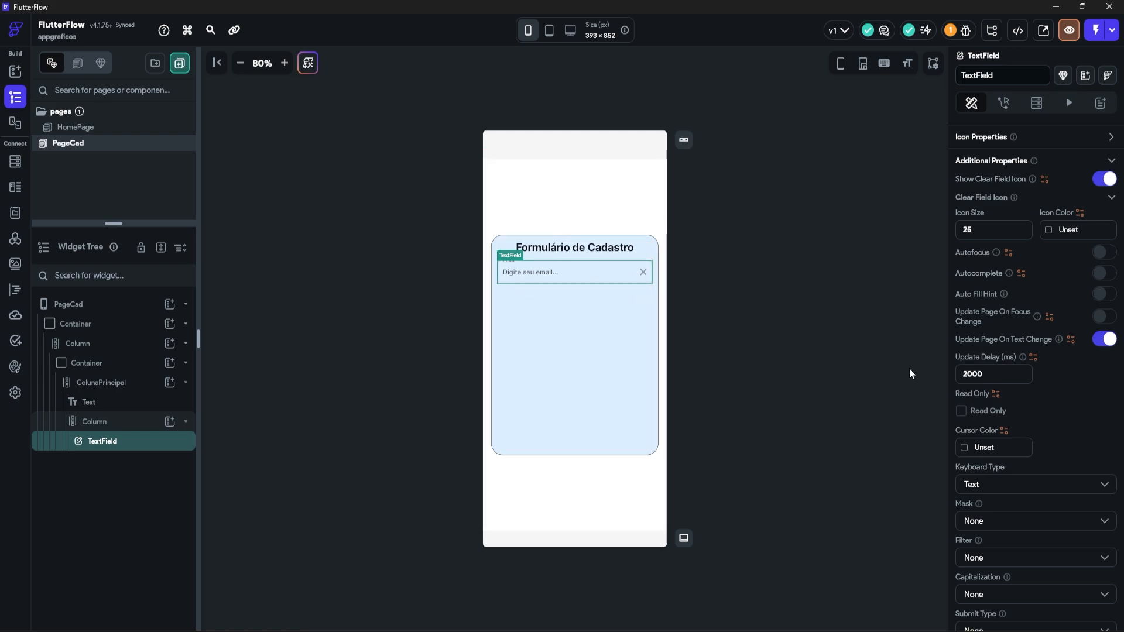
{"action": "left_click_drag", "start_coordinate": [999, 378], "coordinate": [904, 380]}
{"action": "key", "text": "BackSpace"}
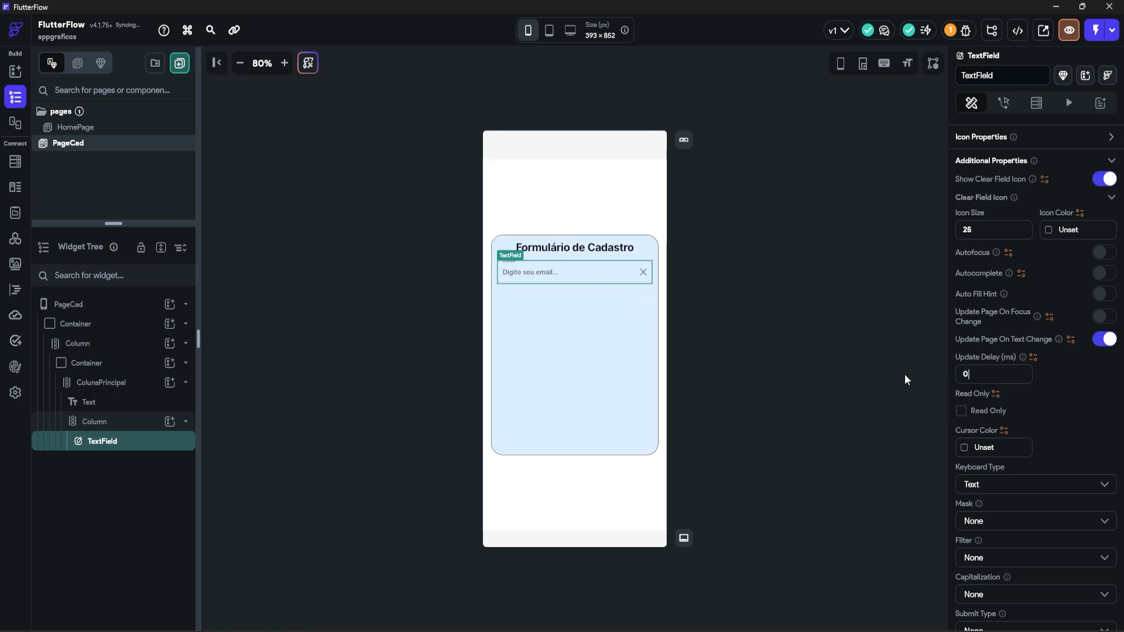
{"action": "type", "text": "0"}
Step: Set the keyboard type to Email Address and slightly darken the border to #665c5c5c
{"action": "scroll", "coordinate": [1035, 414], "scroll_direction": "down", "scroll_amount": 2}
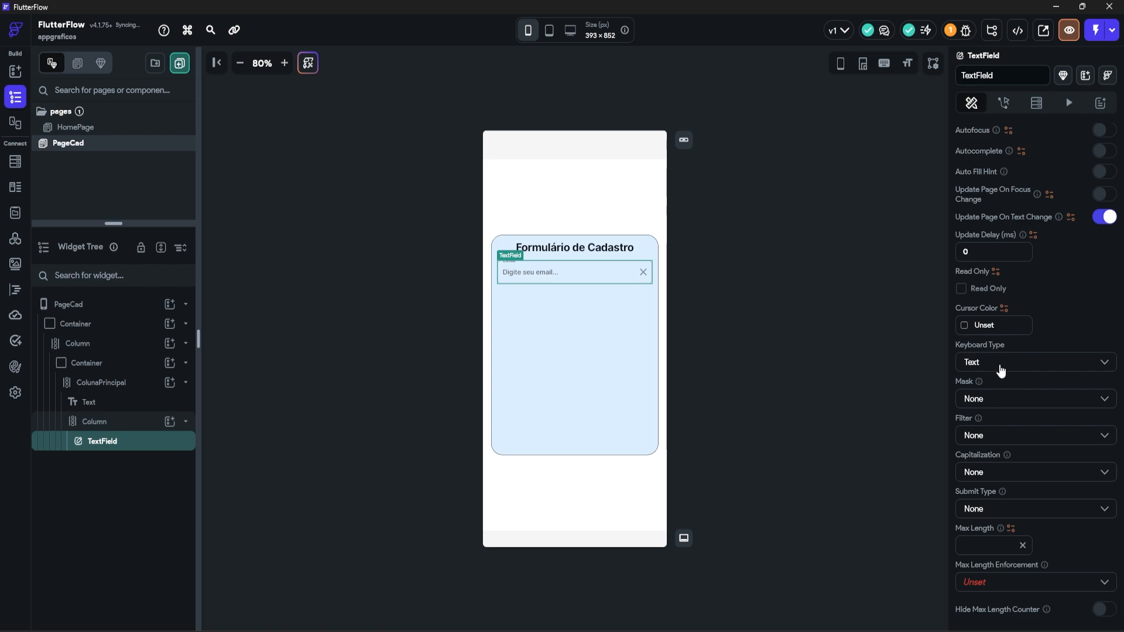
{"action": "left_click", "coordinate": [999, 366]}
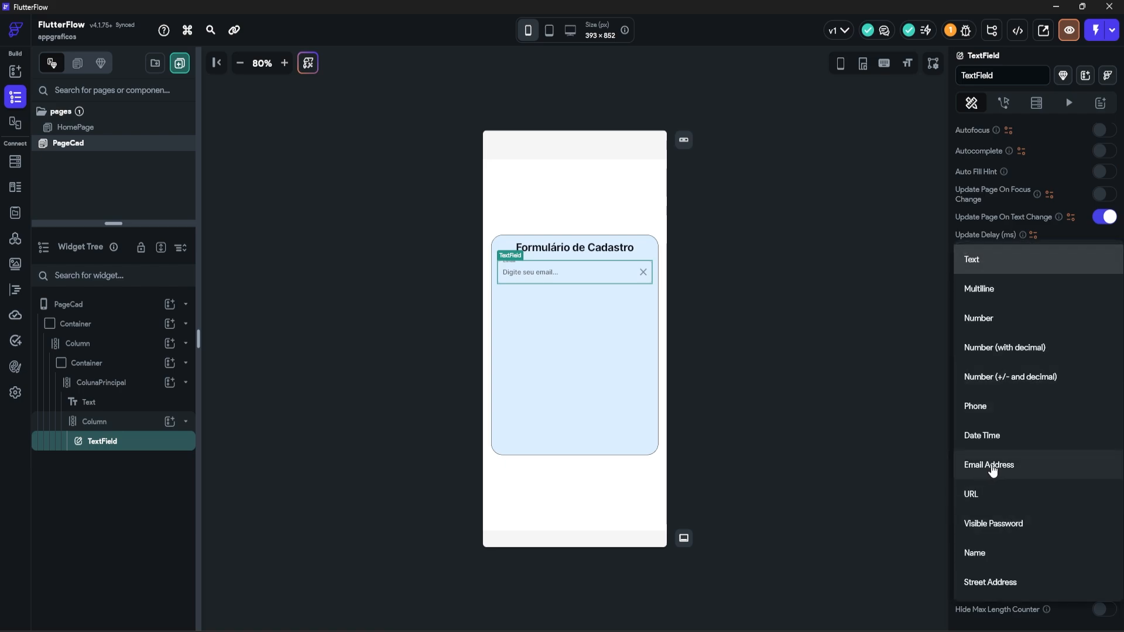
{"action": "left_click", "coordinate": [989, 466]}
{"action": "scroll", "coordinate": [1039, 373], "scroll_direction": "down", "scroll_amount": 5}
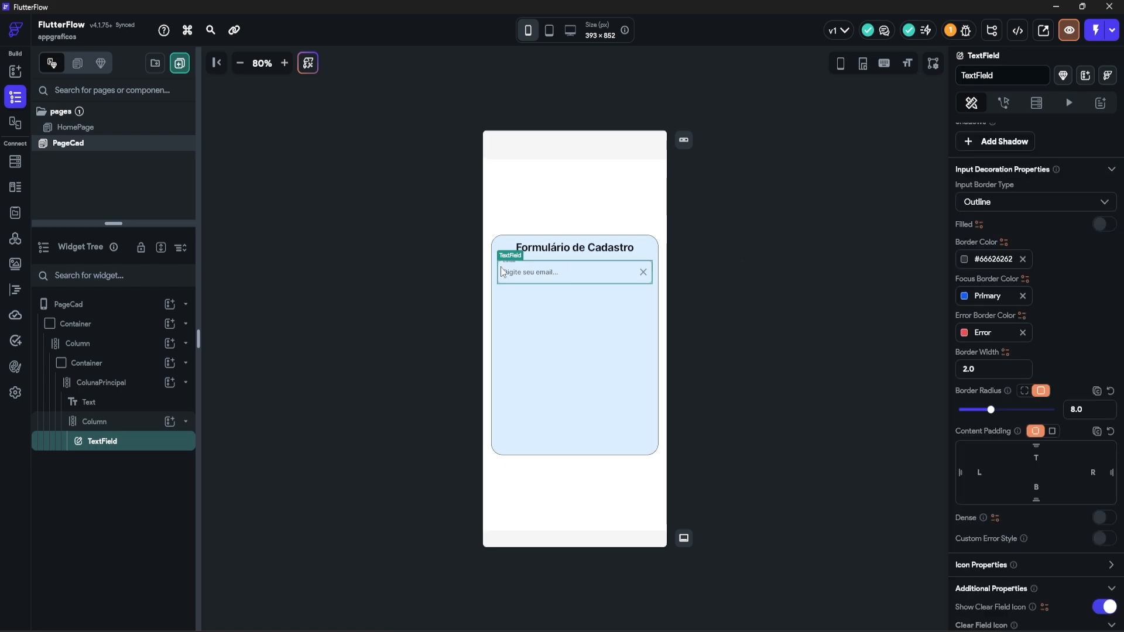
{"action": "left_click", "coordinate": [964, 260]}
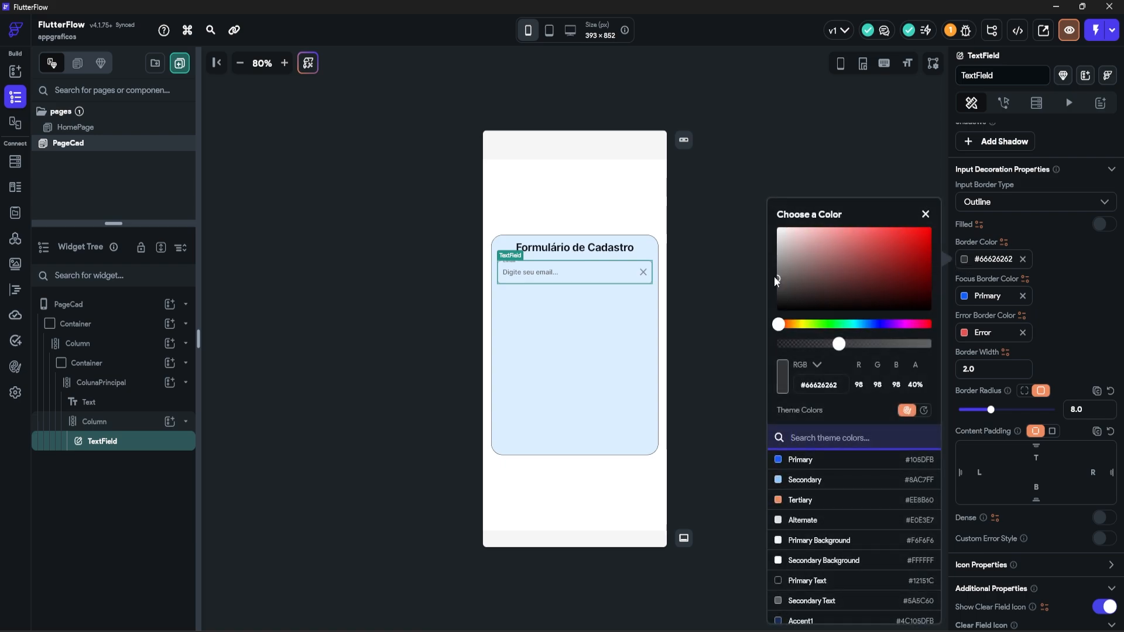
{"action": "left_click_drag", "start_coordinate": [775, 277], "coordinate": [777, 280]}
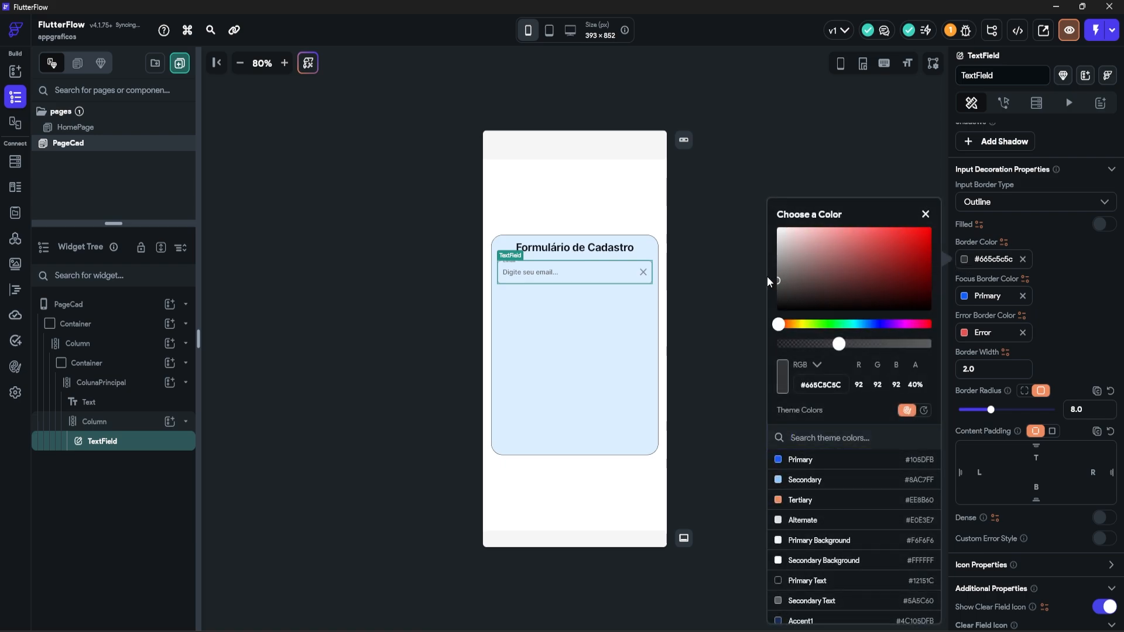
{"action": "left_click", "coordinate": [725, 265]}
Step: Name the text field widget 'email' and duplicate it
{"action": "left_click", "coordinate": [1002, 75]}
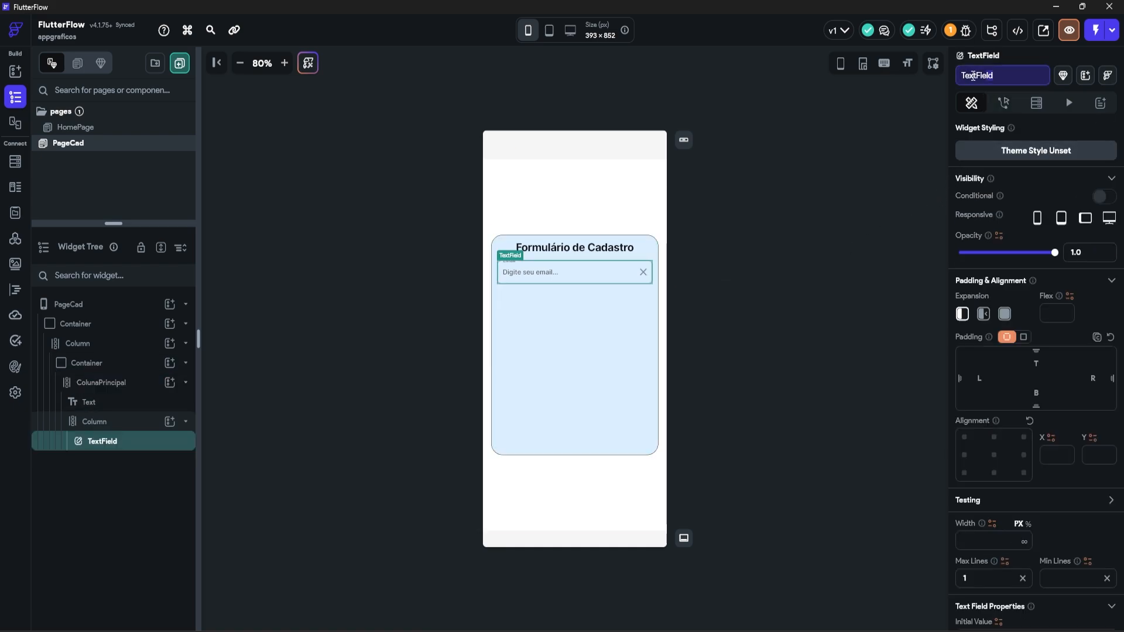
{"action": "type", "text": "email"}
{"action": "left_click", "coordinate": [531, 269]}
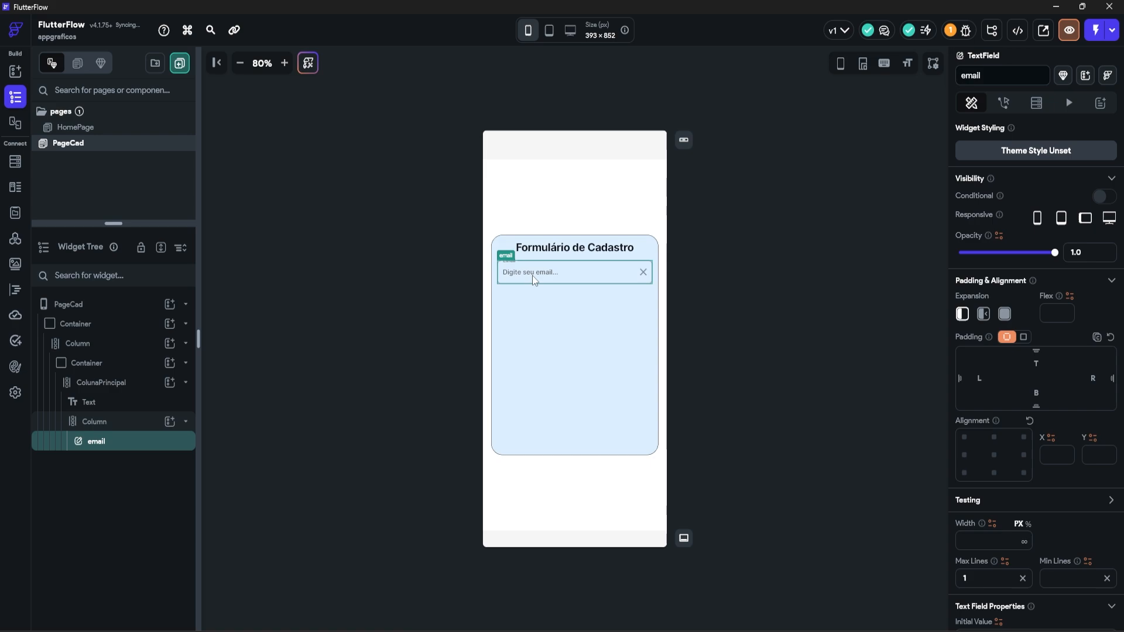
{"action": "key", "text": "ctrl+v"}
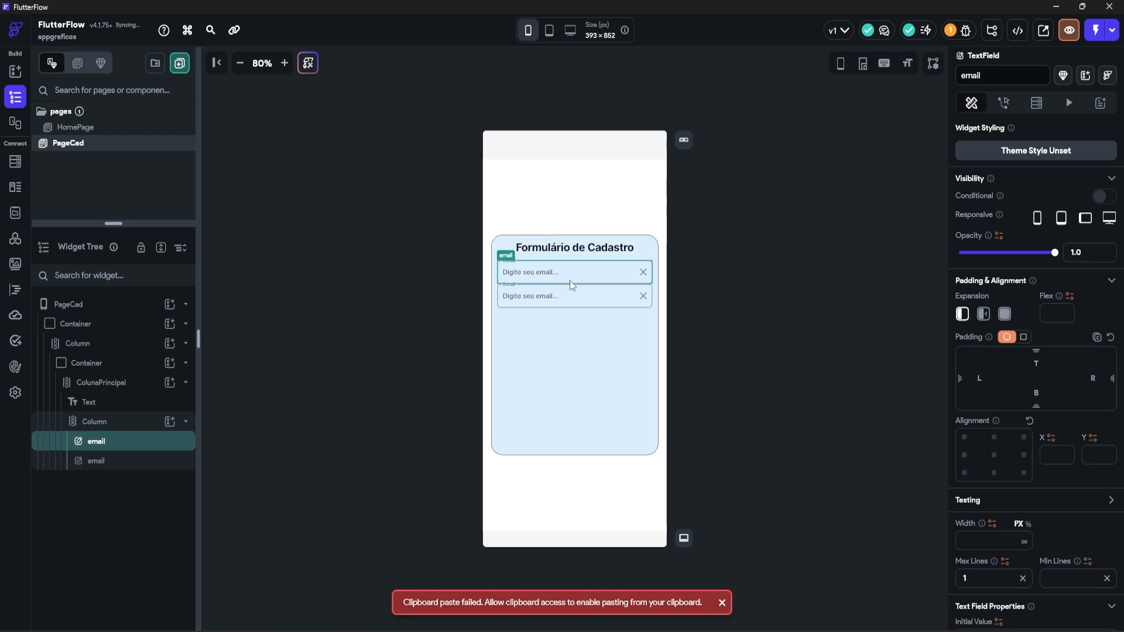
Step: Rename the copy to senha, with hint 'Digite sua senha...' and label 'Senha'
{"action": "left_click", "coordinate": [999, 76]}
{"action": "type", "text": "senha"}
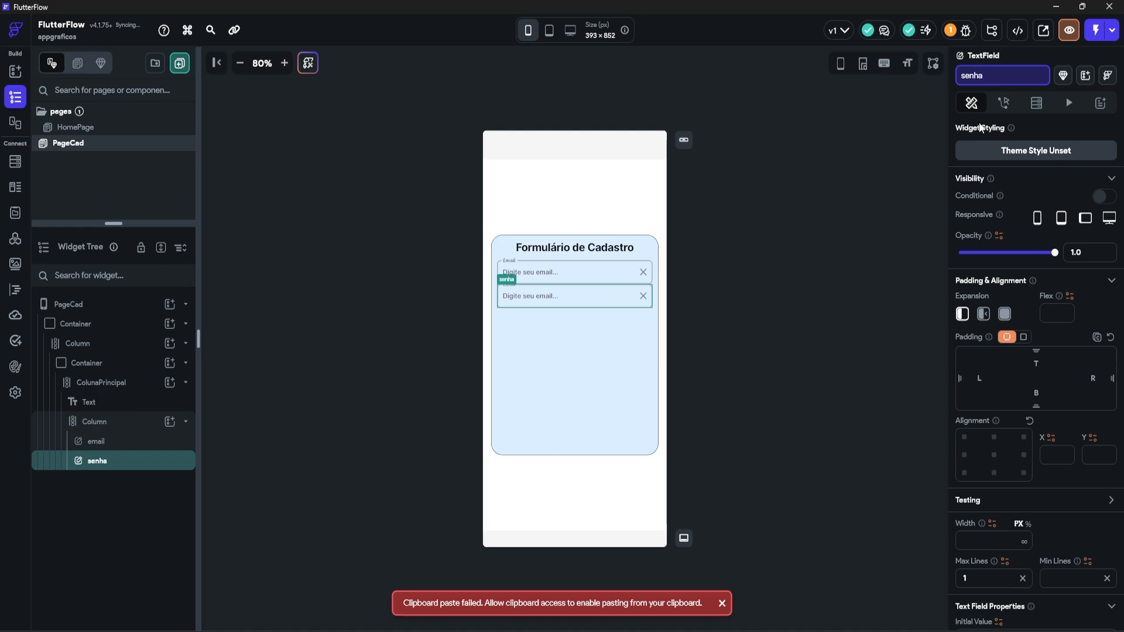
{"action": "scroll", "coordinate": [1033, 288], "scroll_direction": "down", "scroll_amount": 12}
{"action": "scroll", "coordinate": [1014, 306], "scroll_direction": "down", "scroll_amount": 1}
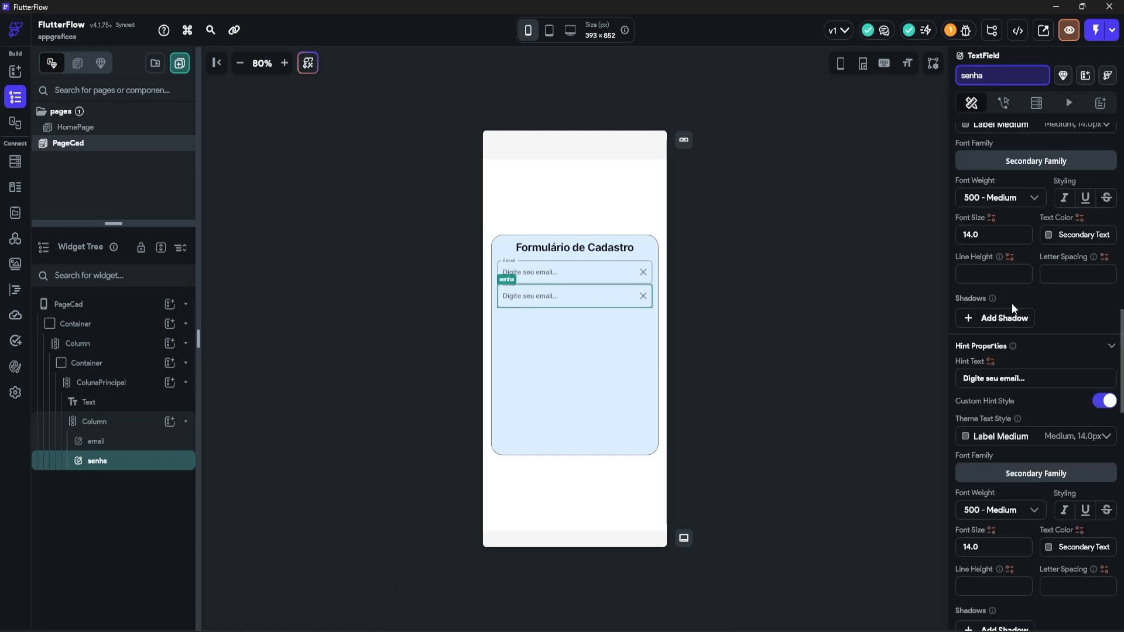
{"action": "left_click", "coordinate": [959, 378]}
{"action": "left_click", "coordinate": [966, 378]}
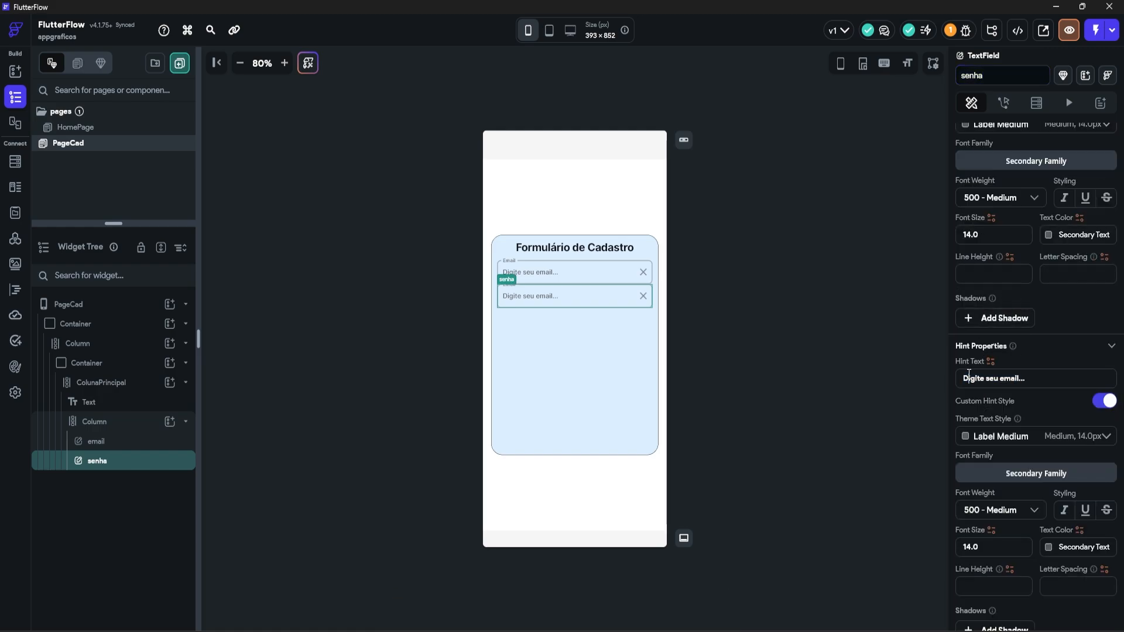
{"action": "left_click_drag", "start_coordinate": [964, 379], "coordinate": [1092, 396]}
{"action": "type", "text": "sua senha..."}
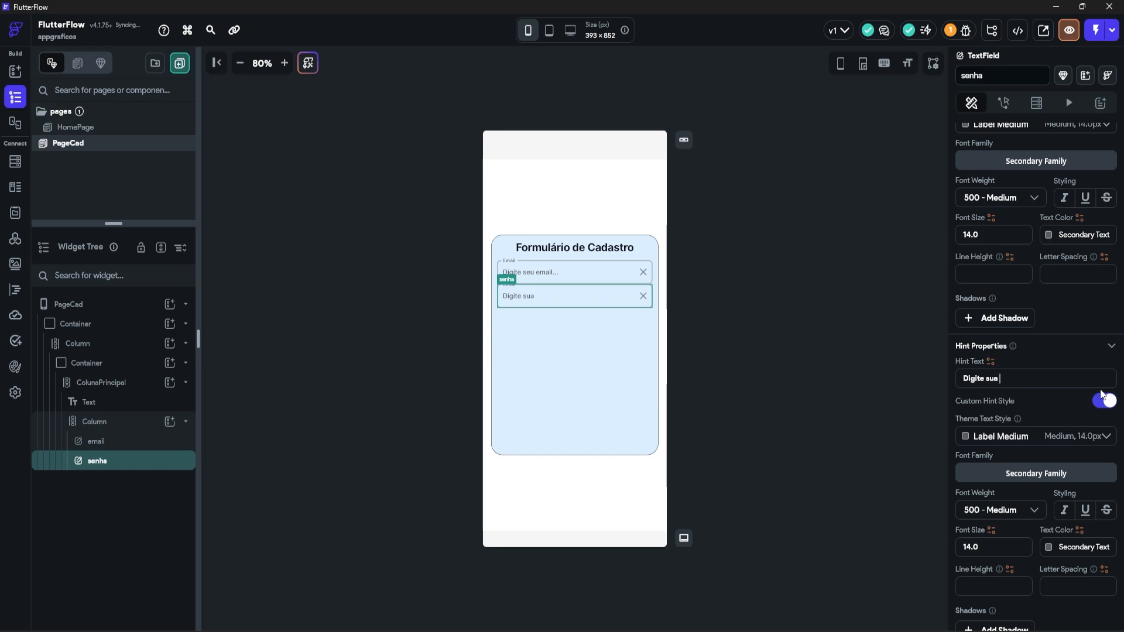
{"action": "scroll", "coordinate": [1018, 328], "scroll_direction": "up", "scroll_amount": 4}
{"action": "left_click_drag", "start_coordinate": [991, 289], "coordinate": [911, 296]}
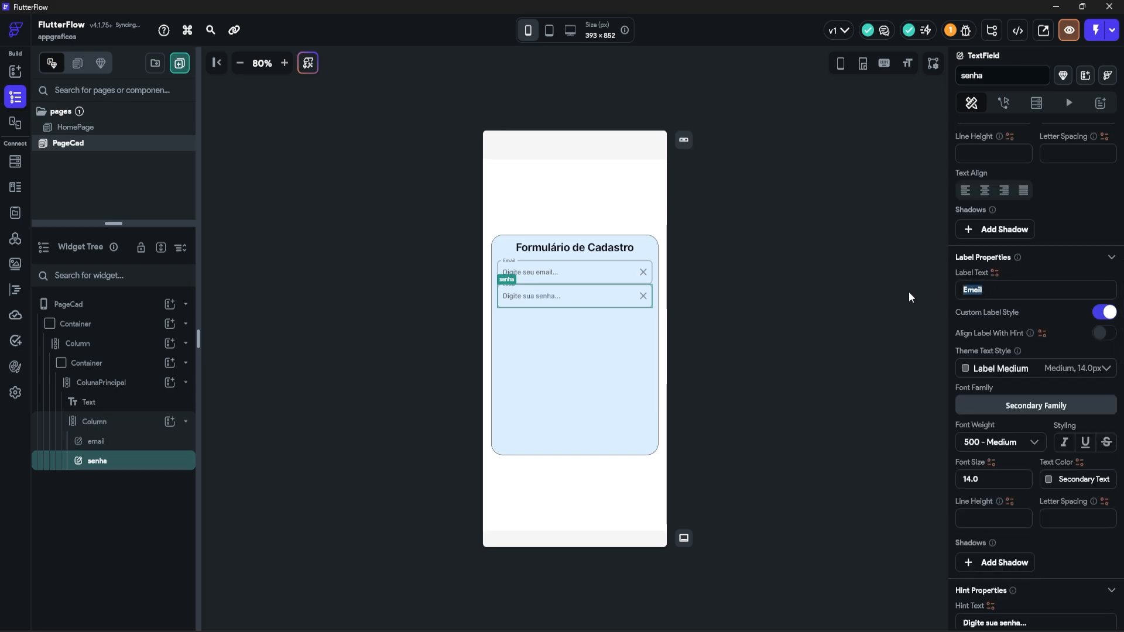
{"action": "type", "text": "Senha"}
Step: Make senha a password field without clear icon, with Text keyboard, and duplicate it
{"action": "scroll", "coordinate": [971, 328], "scroll_direction": "down", "scroll_amount": 10}
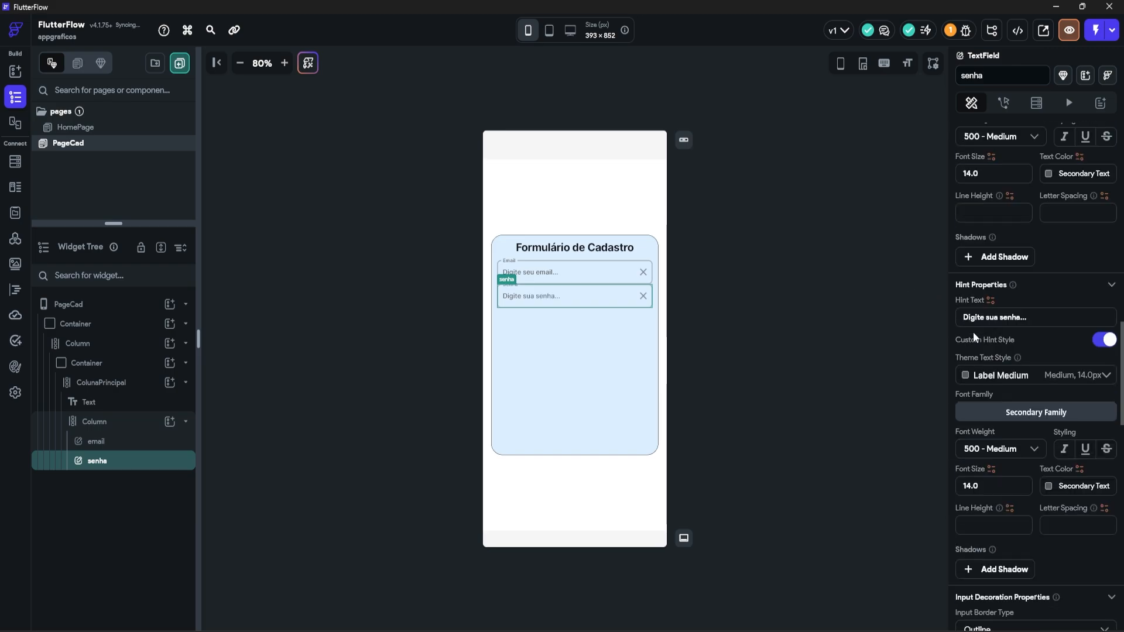
{"action": "scroll", "coordinate": [980, 335], "scroll_direction": "down", "scroll_amount": 6}
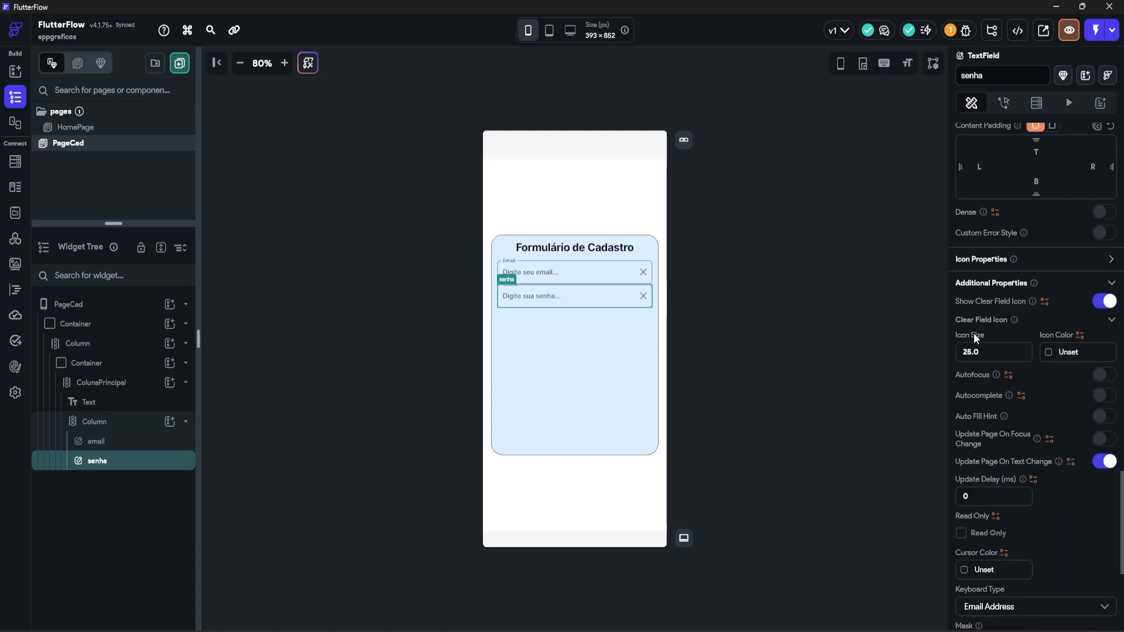
{"action": "scroll", "coordinate": [996, 335], "scroll_direction": "up", "scroll_amount": 2}
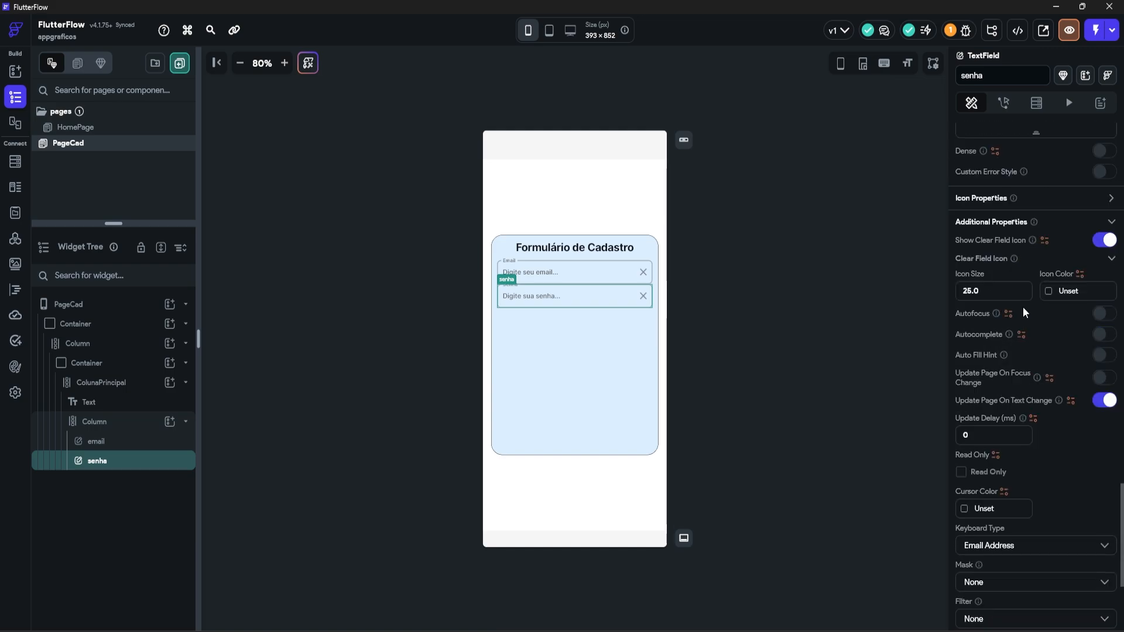
{"action": "left_click", "coordinate": [1106, 240]}
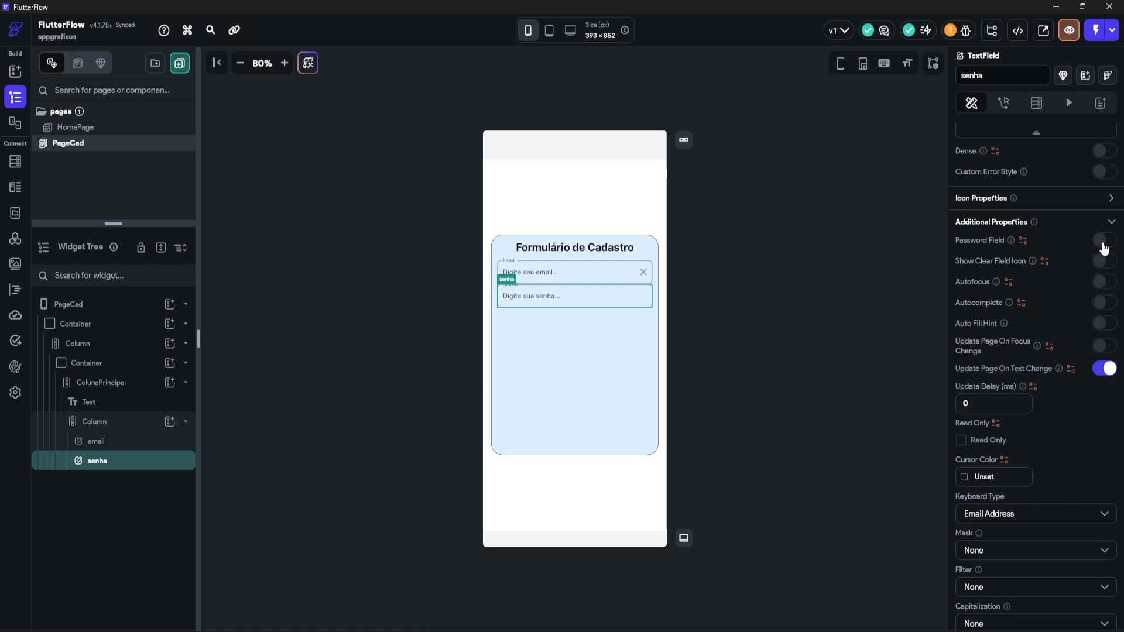
{"action": "left_click", "coordinate": [1104, 241]}
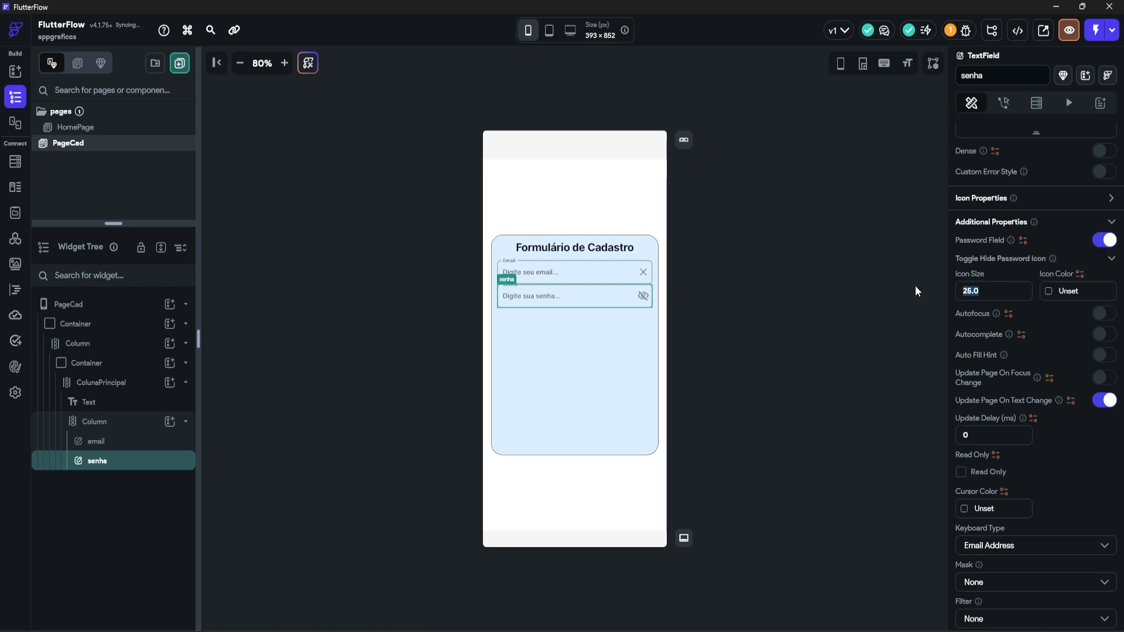
{"action": "left_click", "coordinate": [1002, 547]}
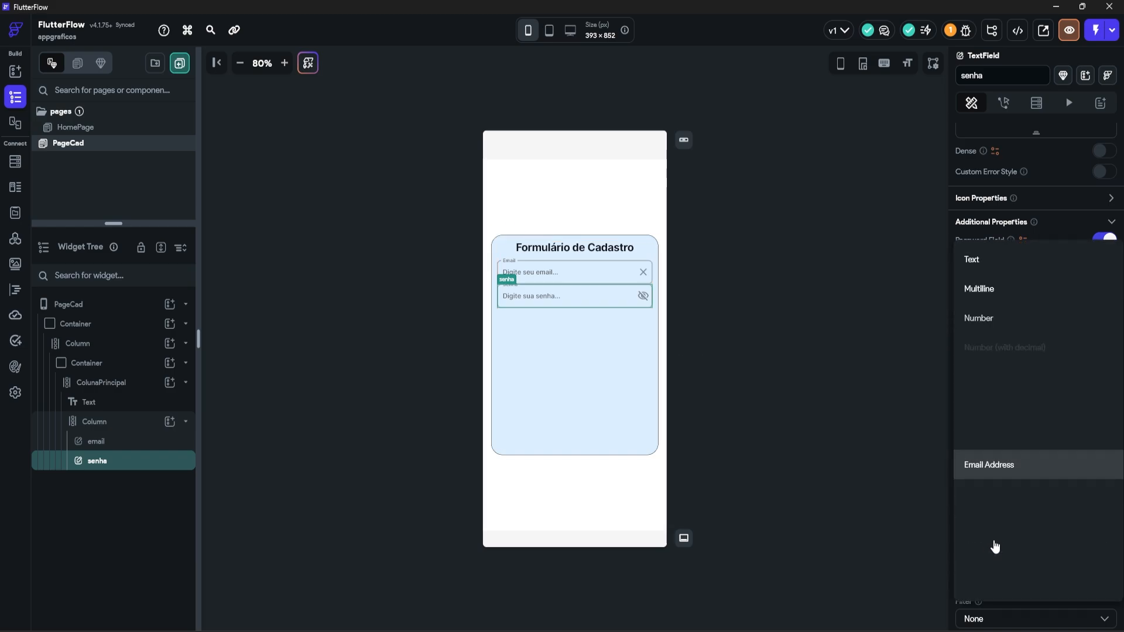
{"action": "left_click", "coordinate": [988, 260]}
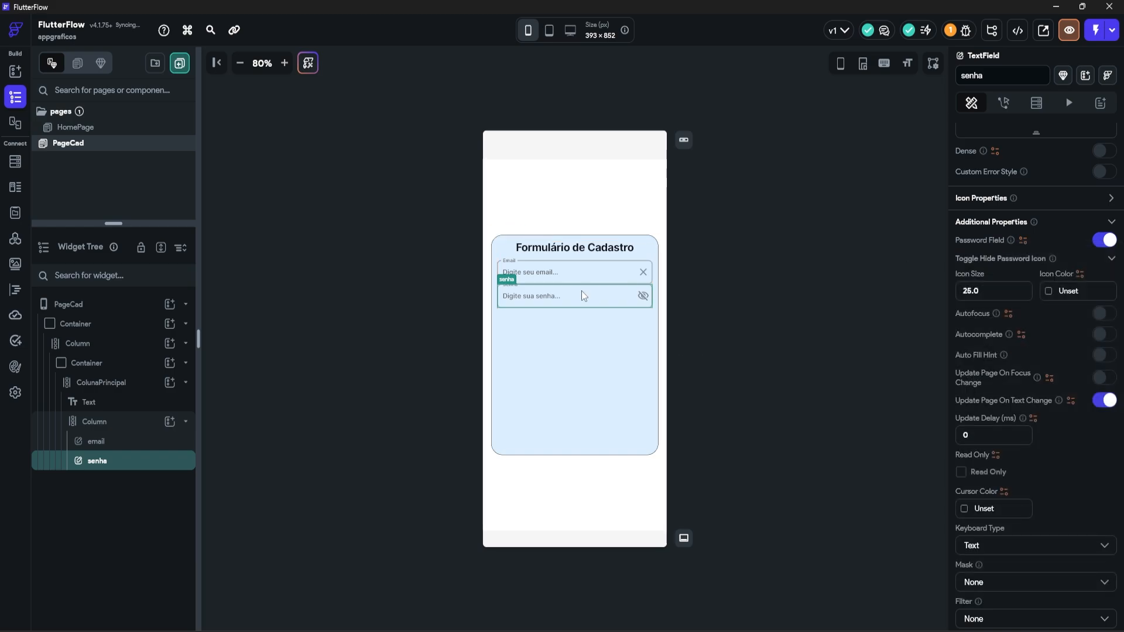
{"action": "scroll", "coordinate": [1106, 431], "scroll_direction": "down", "scroll_amount": 2}
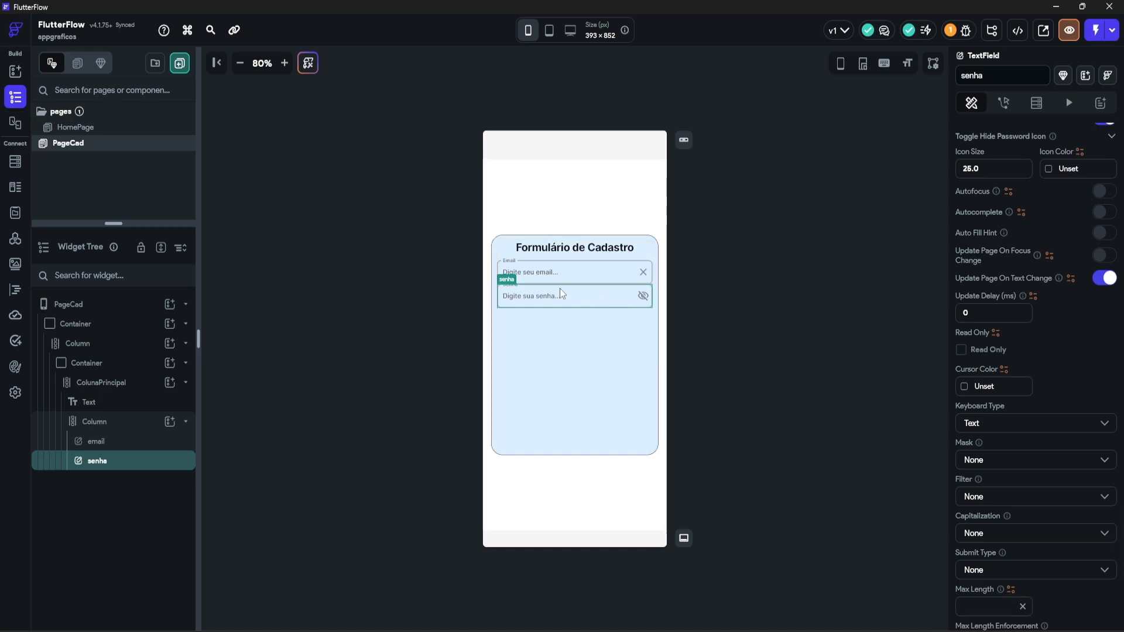
{"action": "key", "text": "ctrl+d"}
{"action": "scroll", "coordinate": [1036, 359], "scroll_direction": "up", "scroll_amount": 10}
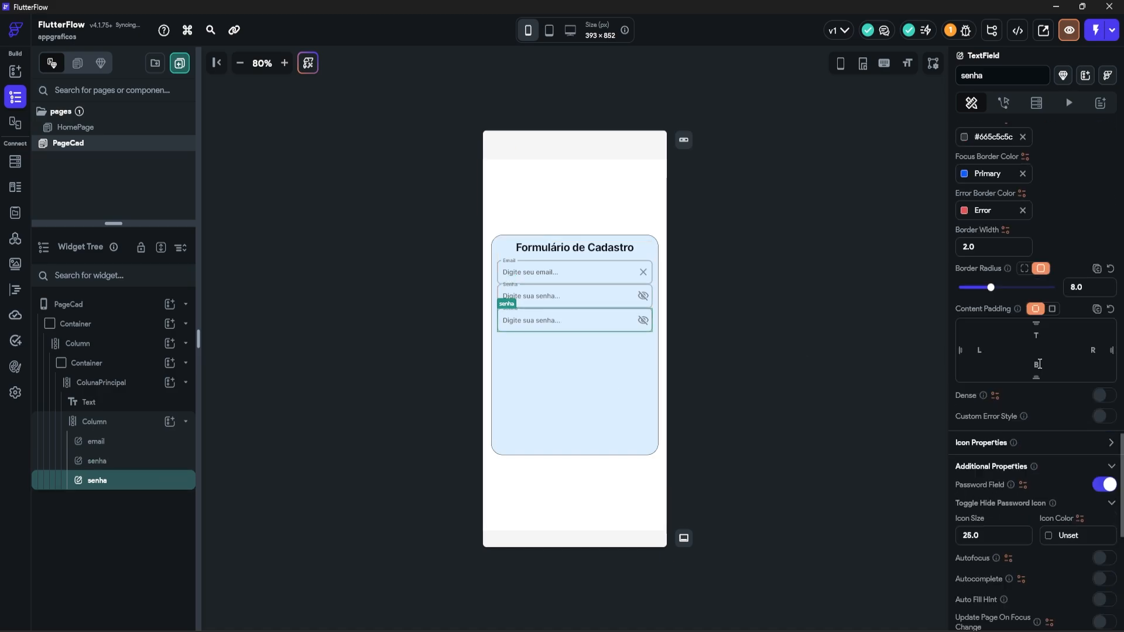
Step: Rename the copied field to confirmarSenha with label 'Confirmar Senha' and hint 'Confirme sua senha...'
{"action": "left_click", "coordinate": [962, 75]}
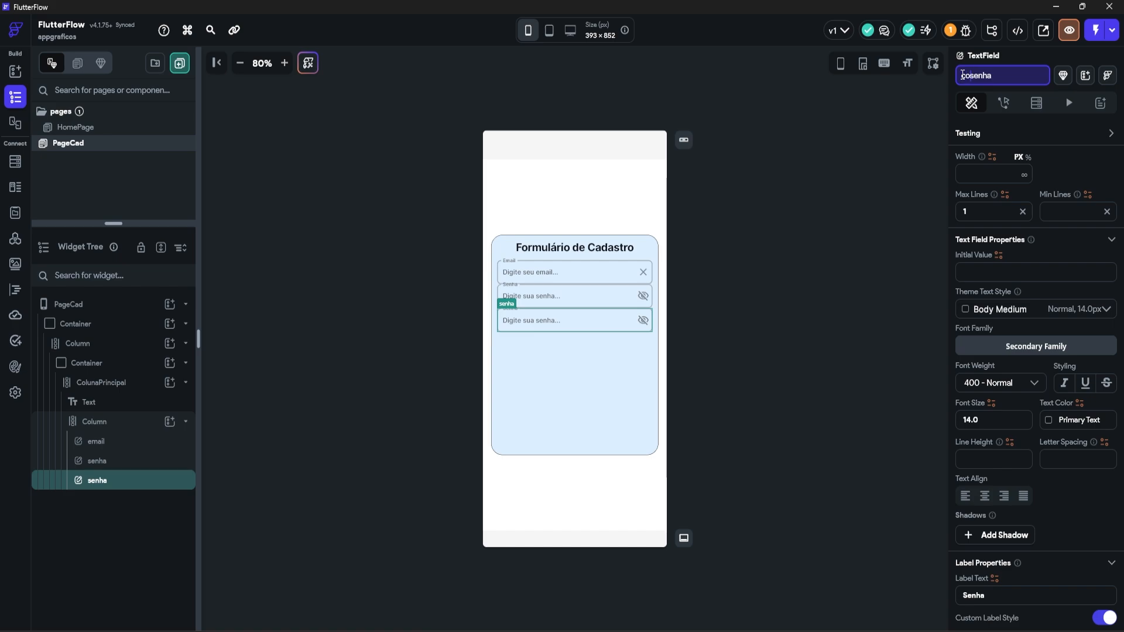
{"action": "type", "text": "confirmarS"}
{"action": "key", "text": "Return"}
{"action": "scroll", "coordinate": [968, 359], "scroll_direction": "down", "scroll_amount": 4}
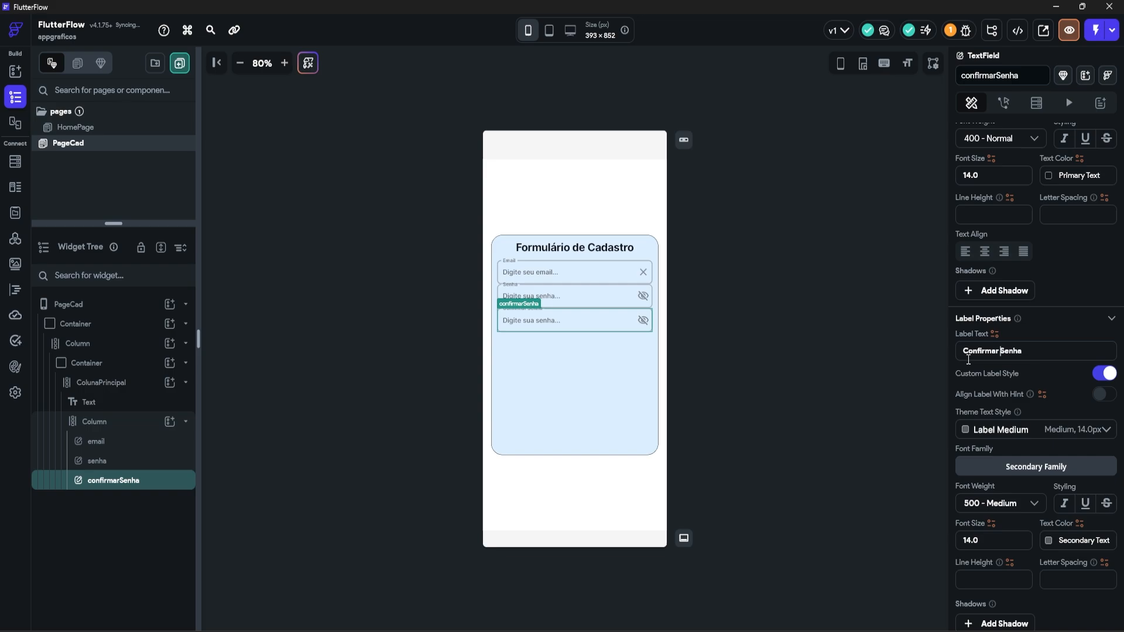
{"action": "scroll", "coordinate": [990, 334], "scroll_direction": "down", "scroll_amount": 6}
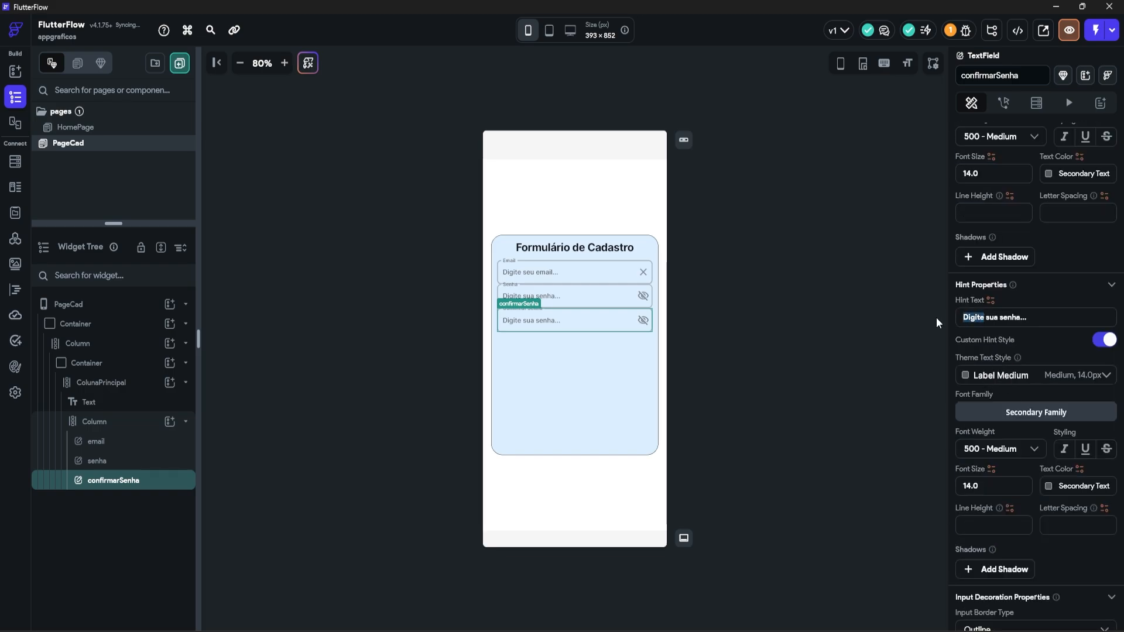
{"action": "type", "text": "Confirme"}
Step: Select the ColunaPrincipal column so its form fields can be spaced 12 apart
{"action": "left_click", "coordinate": [120, 422]}
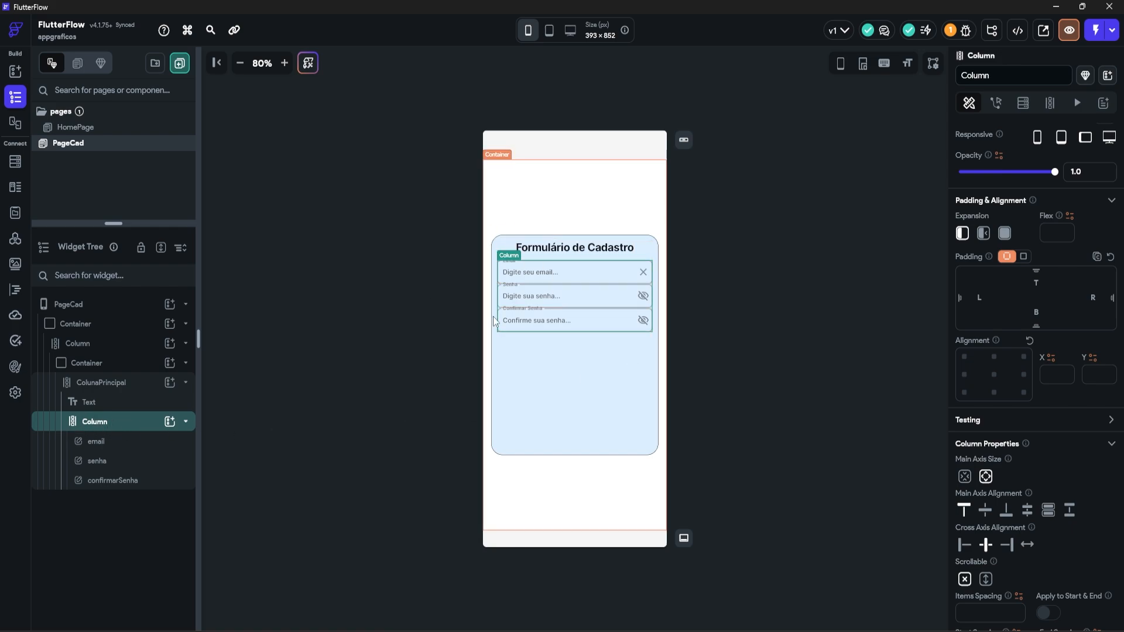
{"action": "scroll", "coordinate": [1007, 445], "scroll_direction": "down", "scroll_amount": 2}
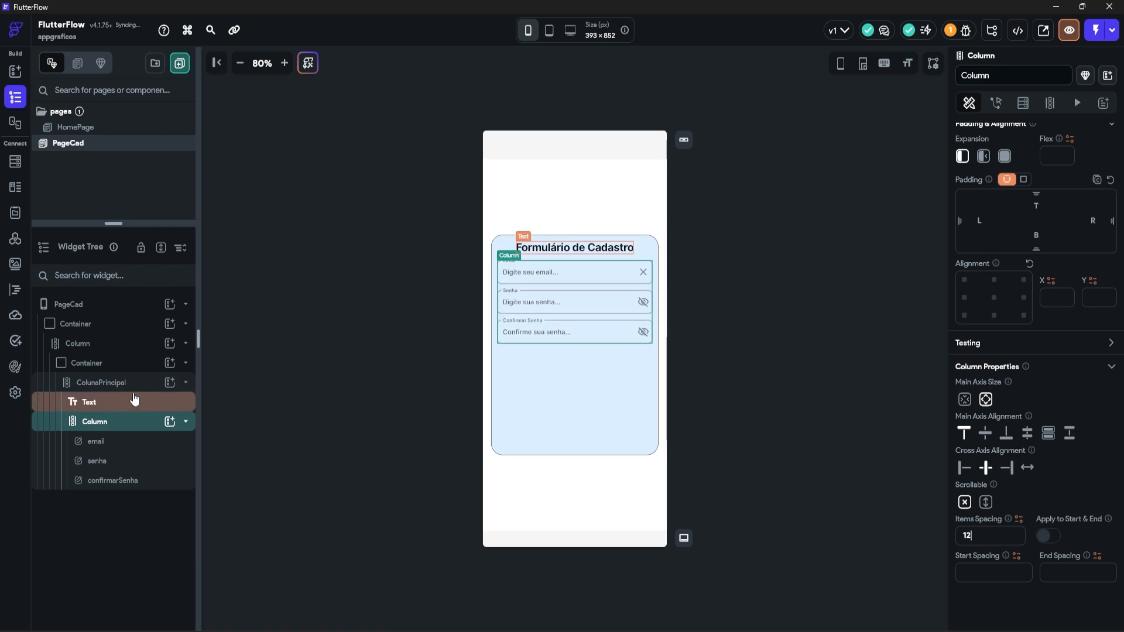
{"action": "left_click", "coordinate": [112, 381]}
Step: Add a Row to ColunaPrincipal containing an Icon and a Text widget
{"action": "left_click", "coordinate": [170, 382]}
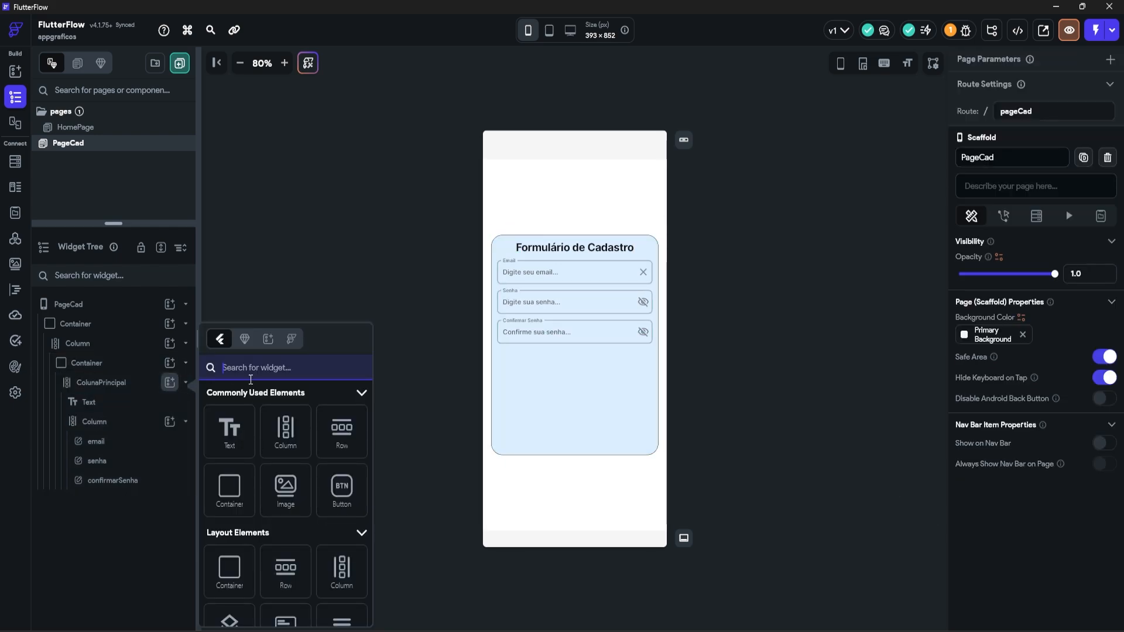
{"action": "type", "text": "row"}
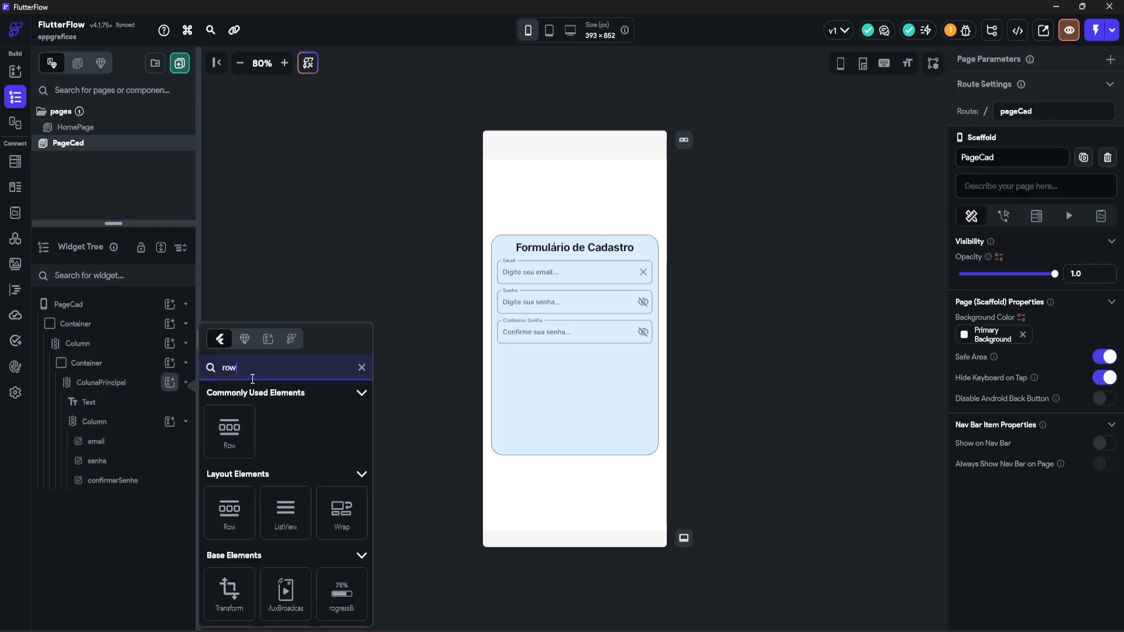
{"action": "left_click", "coordinate": [222, 436]}
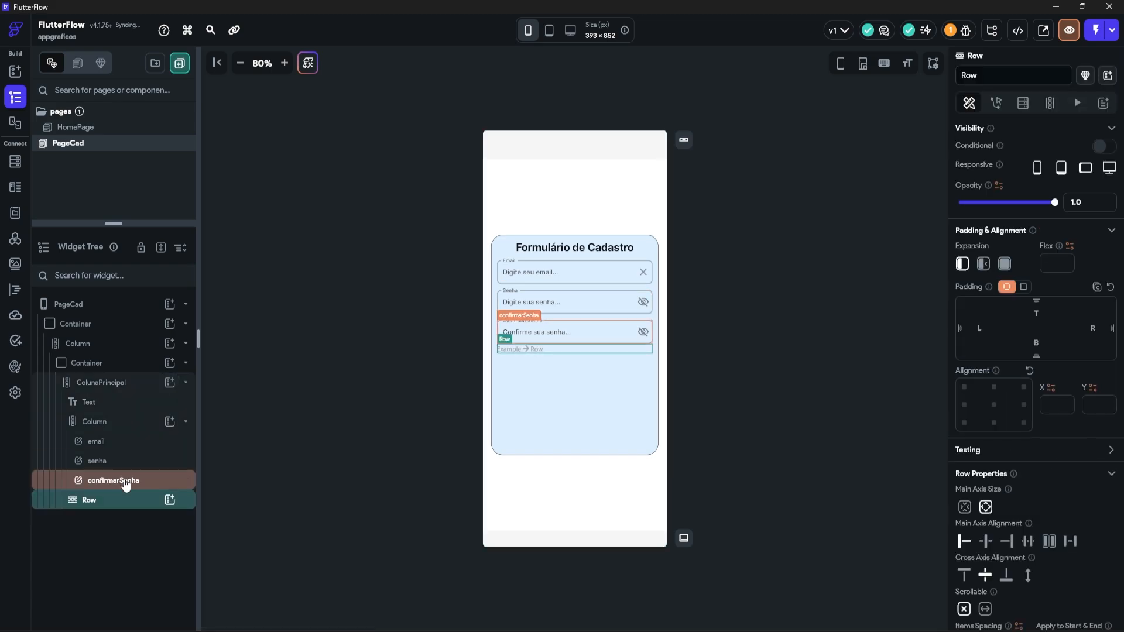
{"action": "left_click", "coordinate": [170, 500]}
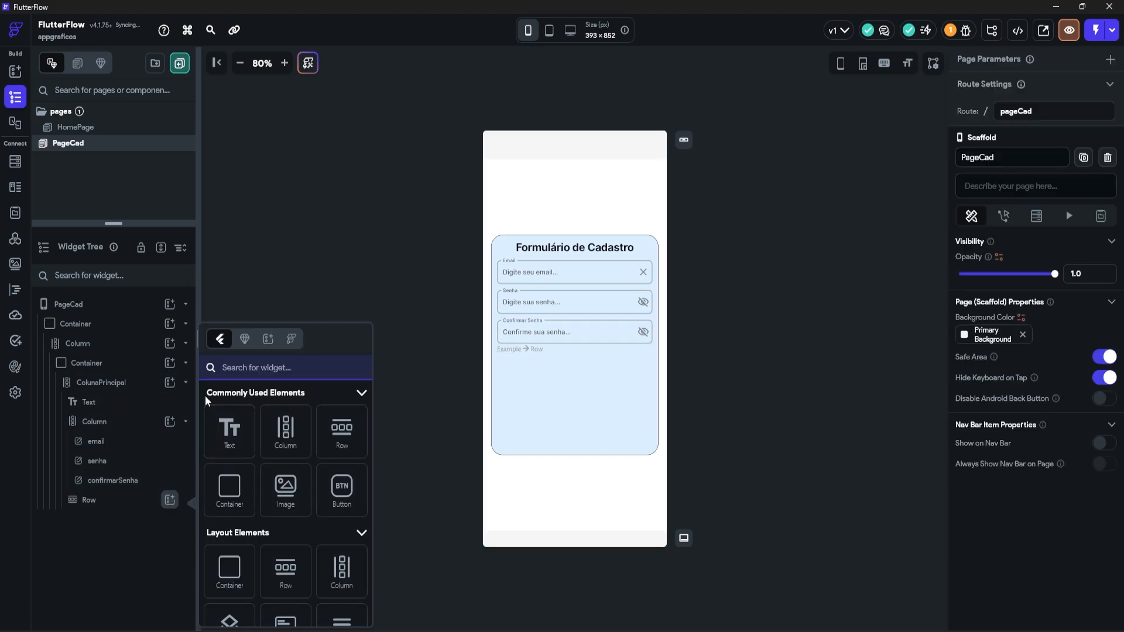
{"action": "type", "text": "icon"}
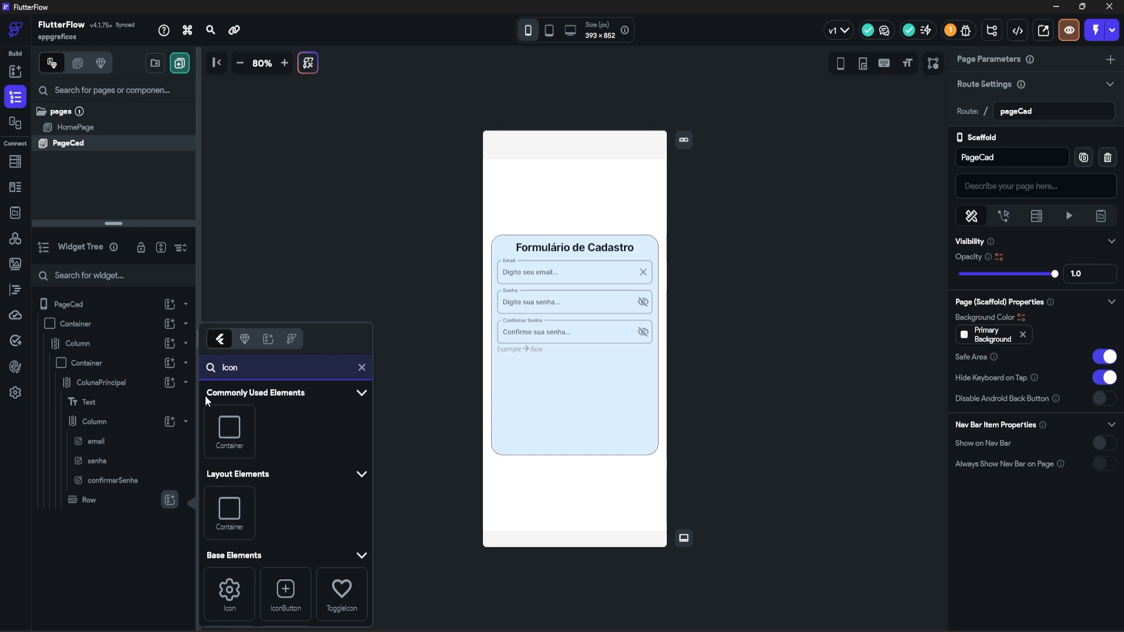
{"action": "left_click", "coordinate": [243, 576]}
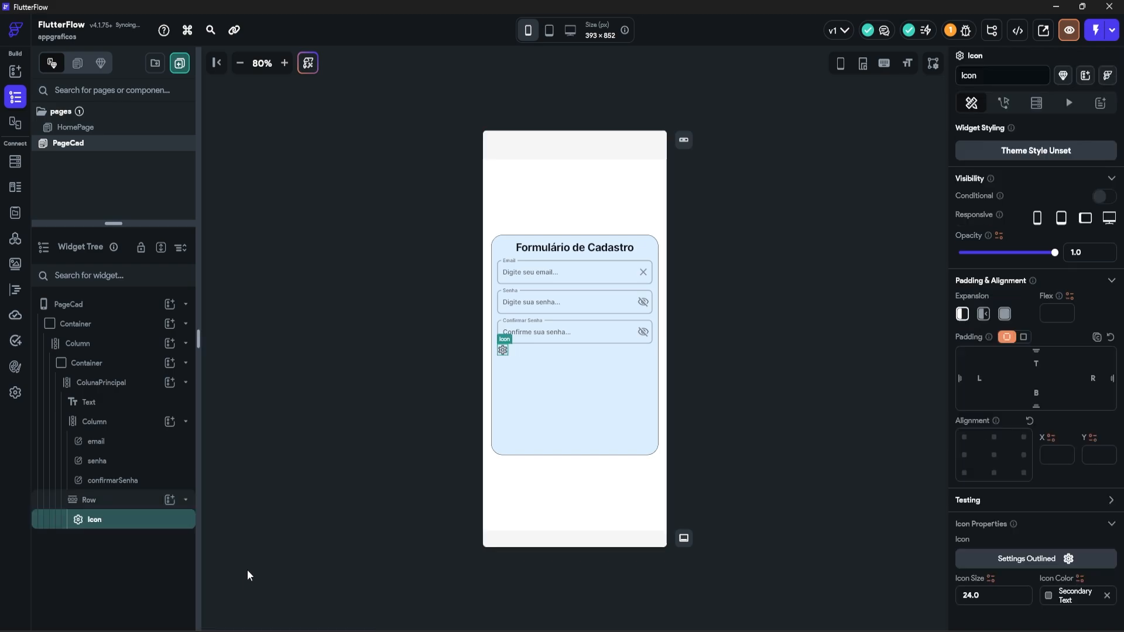
{"action": "left_click", "coordinate": [171, 501]}
{"action": "left_click", "coordinate": [233, 445]}
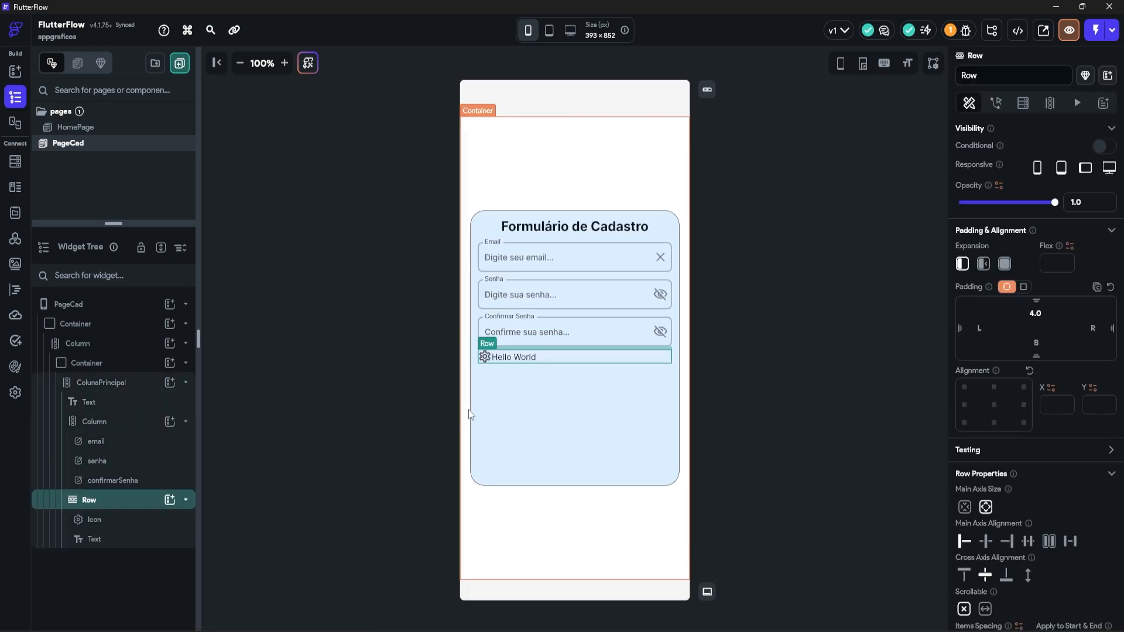
Step: Make the row's icon a close X coloured with the Error red
{"action": "left_click", "coordinate": [136, 521]}
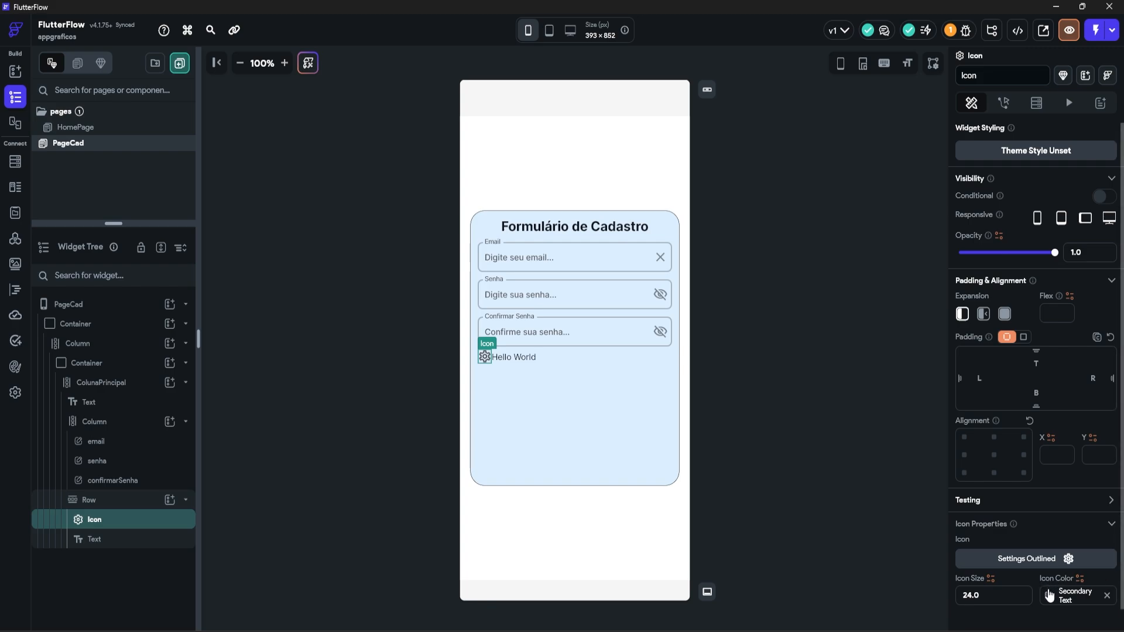
{"action": "left_click", "coordinate": [1023, 561]}
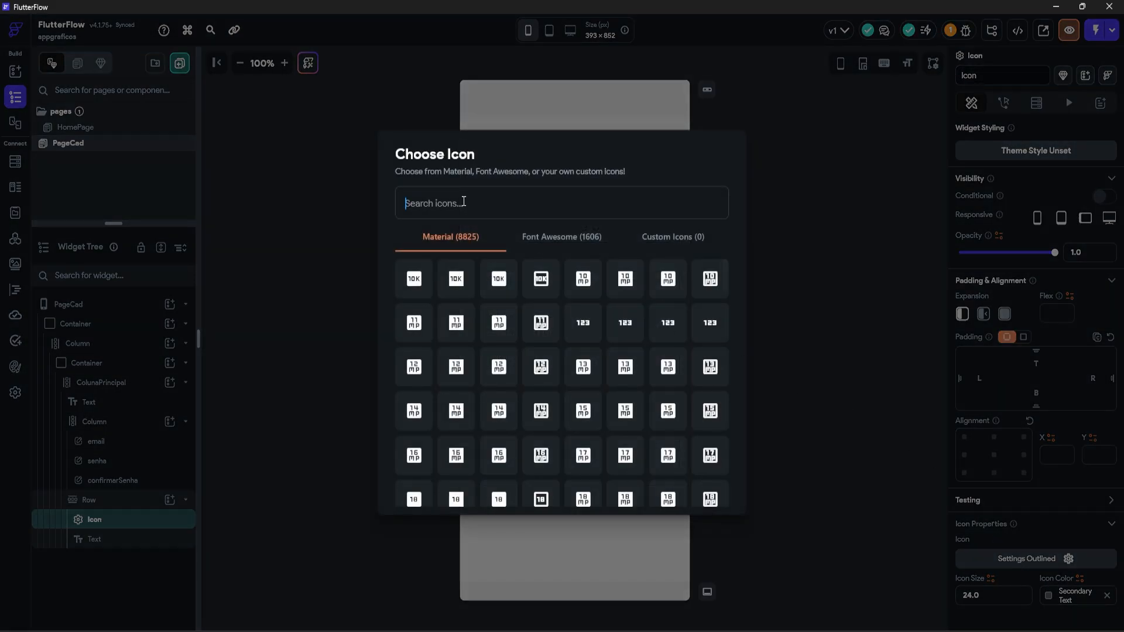
{"action": "type", "text": "close"}
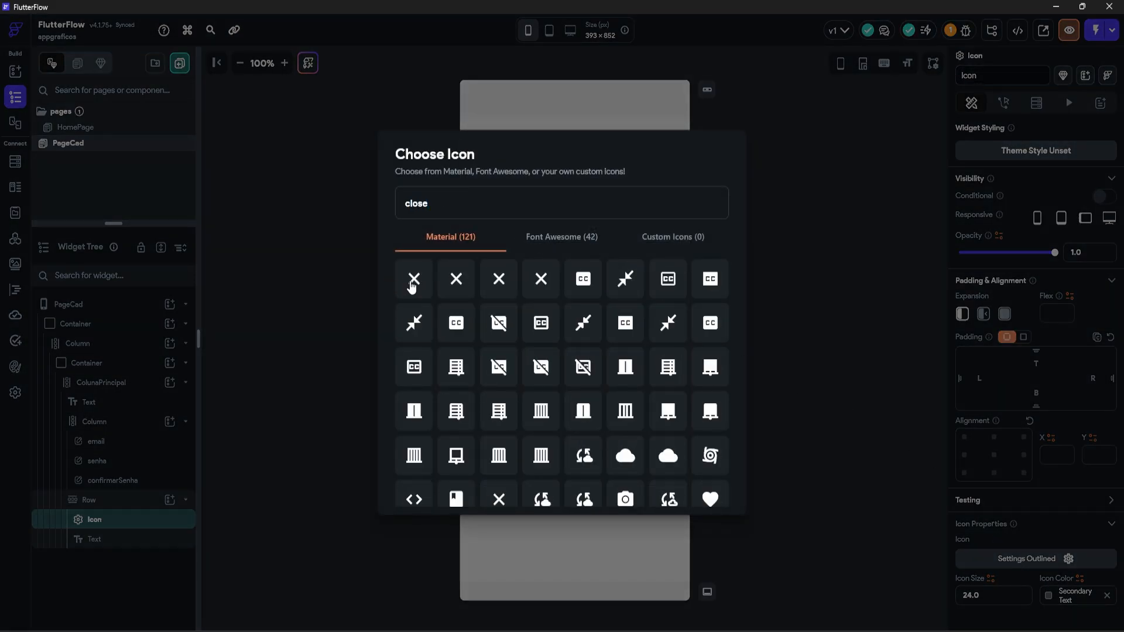
{"action": "left_click", "coordinate": [412, 282]}
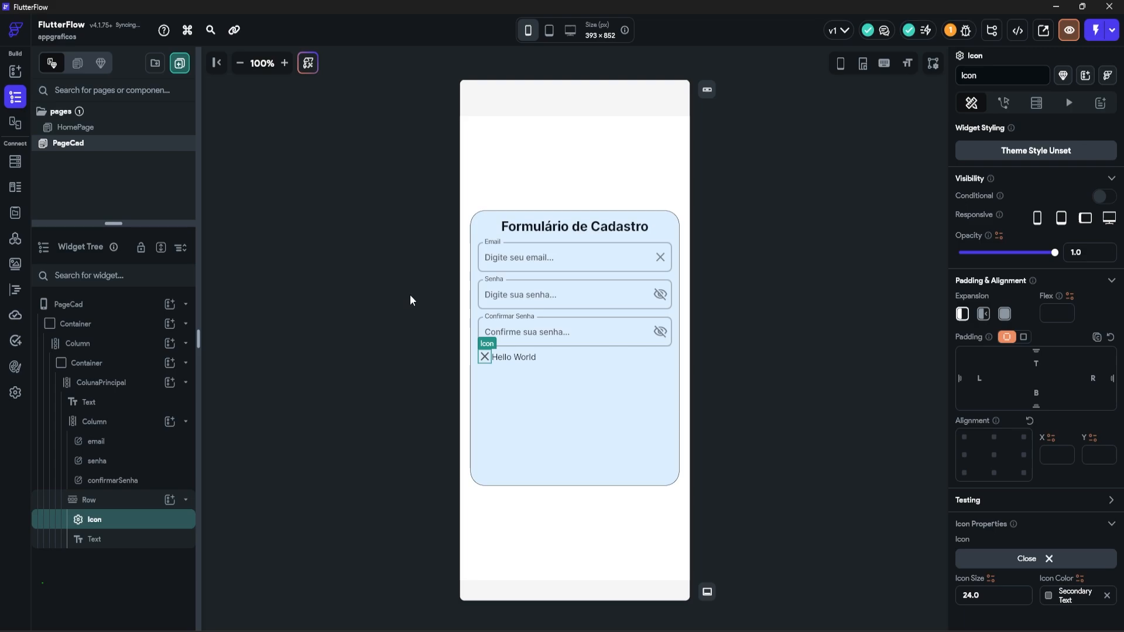
{"action": "left_click", "coordinate": [1048, 595]}
{"action": "scroll", "coordinate": [939, 518], "scroll_direction": "down", "scroll_amount": 3}
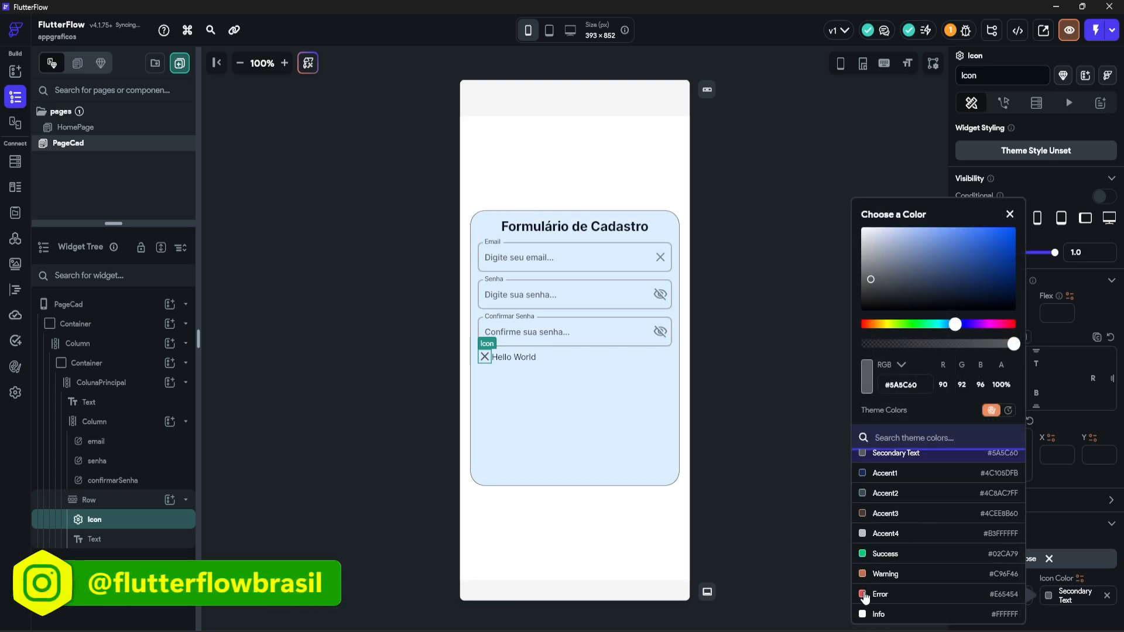
{"action": "left_click", "coordinate": [878, 594]}
Step: Replace the Hello World text with 'As senhas não correspondem!'
{"action": "left_click", "coordinate": [93, 539]}
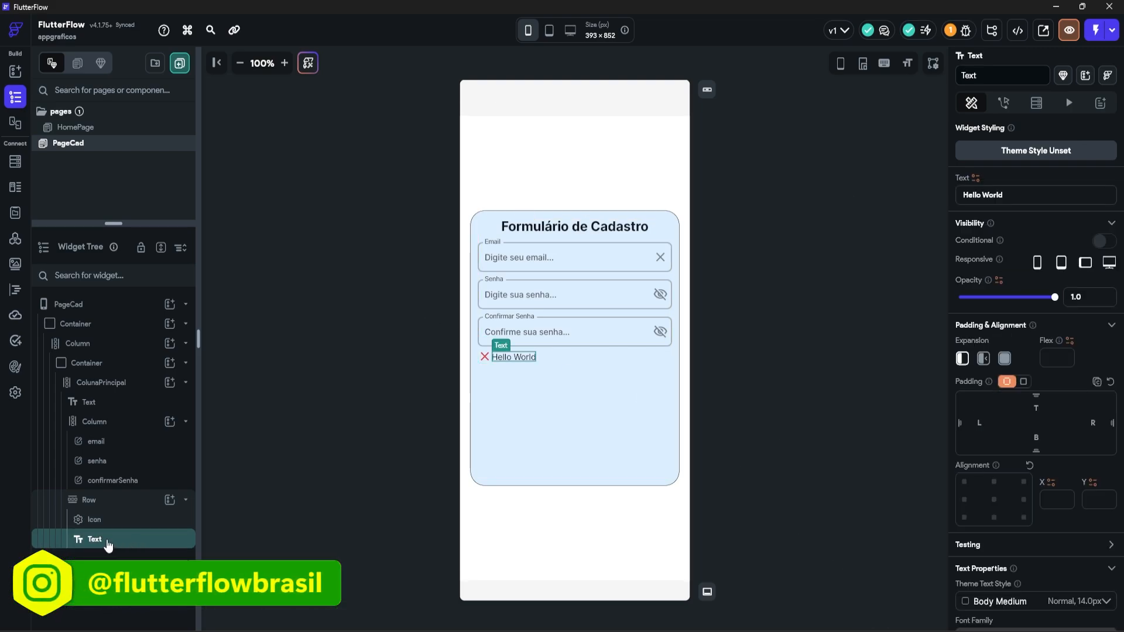
{"action": "triple_click", "coordinate": [1037, 189]}
{"action": "key", "text": "BackSpace"}
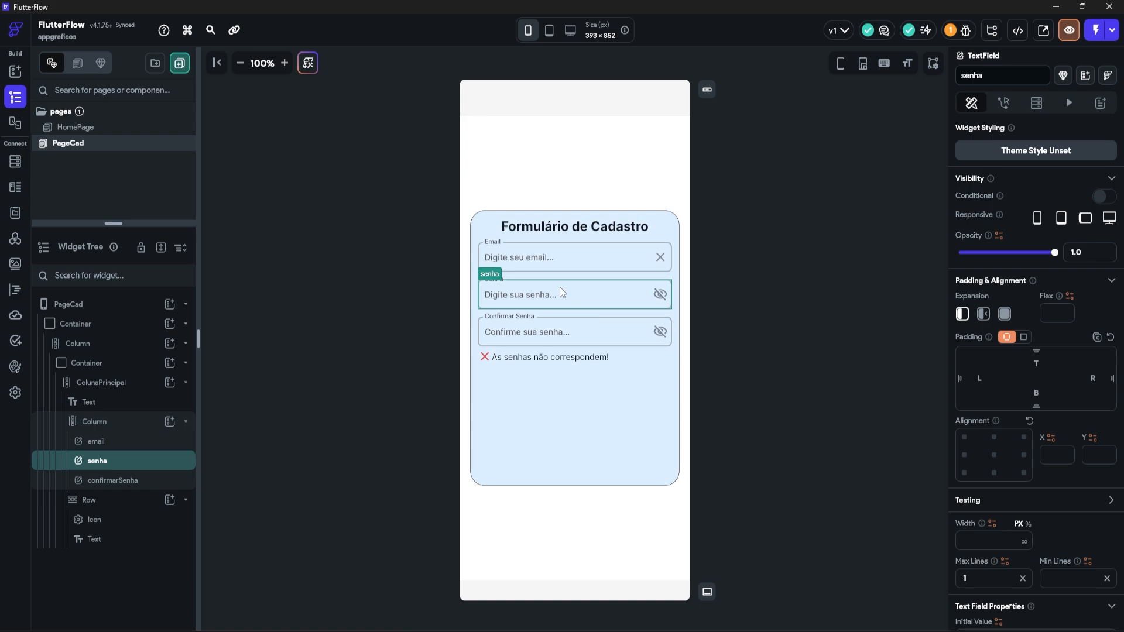
{"action": "left_click", "coordinate": [567, 329]}
{"action": "left_click", "coordinate": [555, 286]}
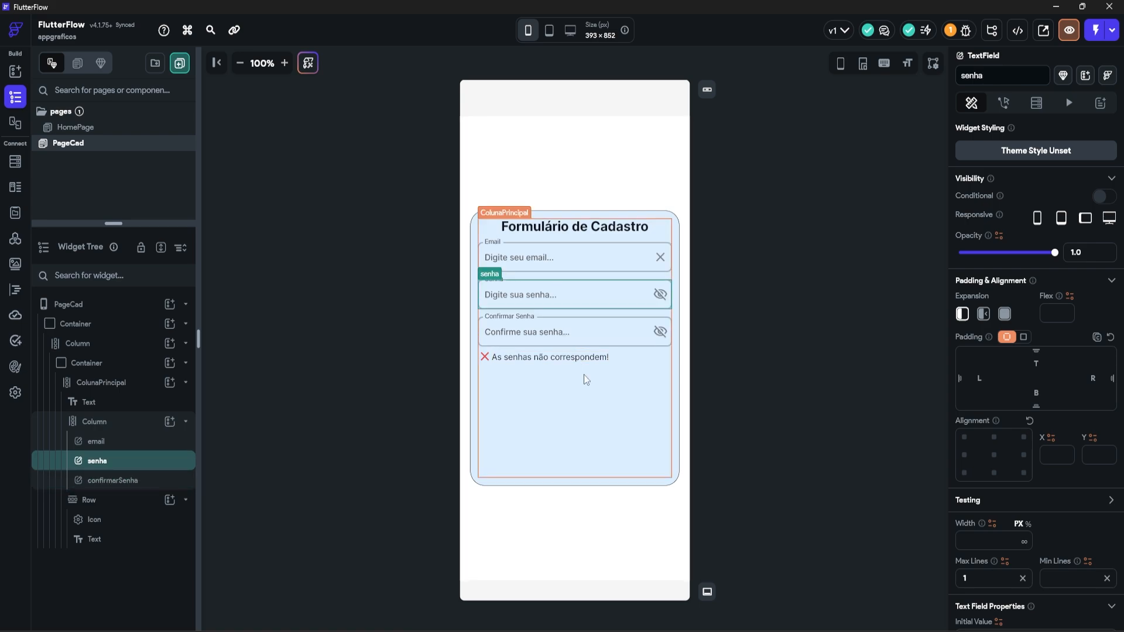
Step: Add a 'Fazer Cadastro' button to ColunaPrincipal, width 180, with 18 top and bottom padding
{"action": "left_click", "coordinate": [616, 360]}
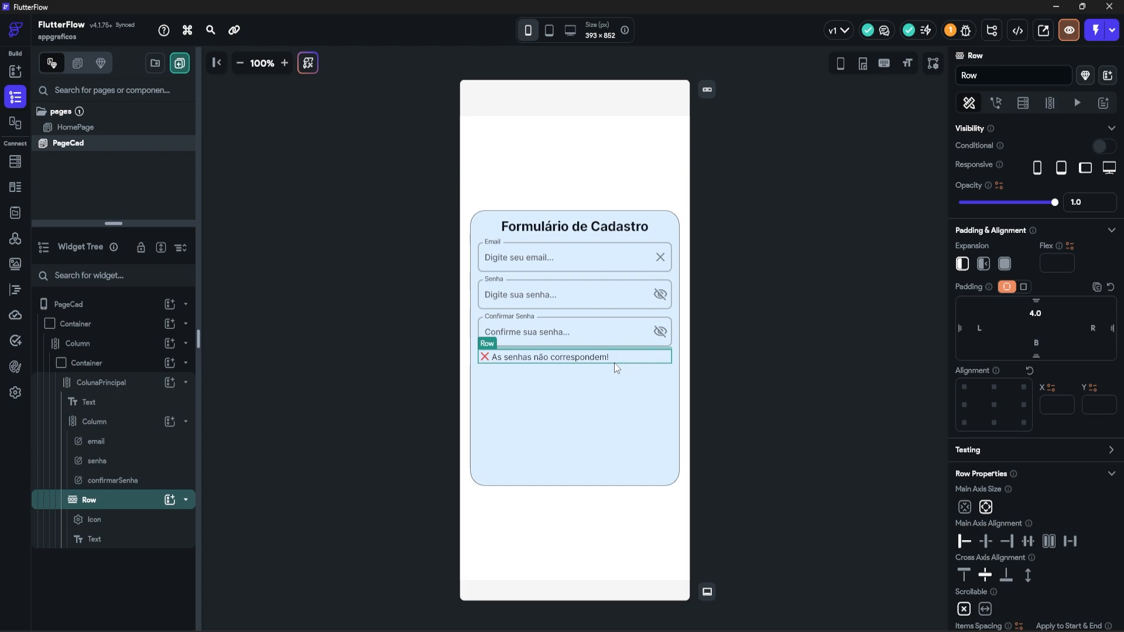
{"action": "left_click", "coordinate": [616, 367]}
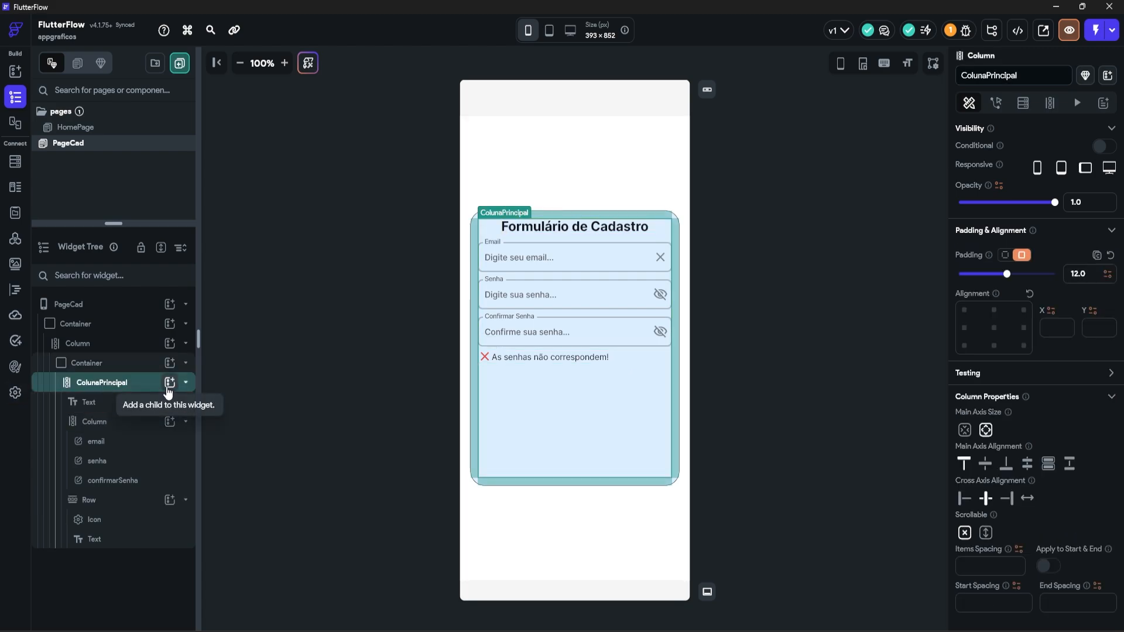
{"action": "left_click", "coordinate": [169, 383]}
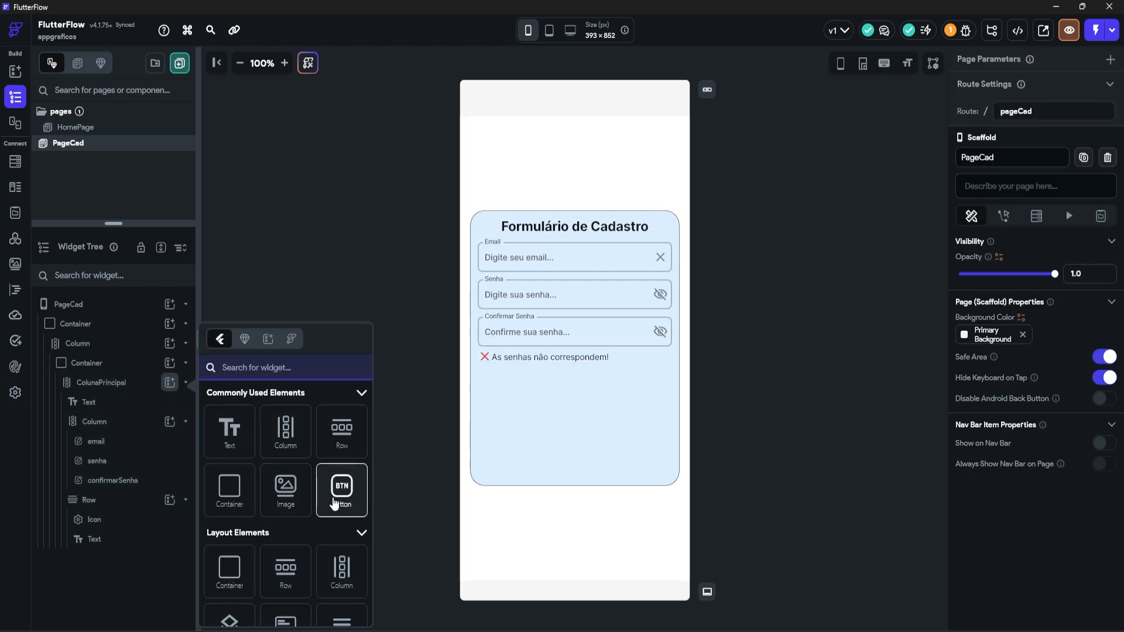
{"action": "left_click", "coordinate": [342, 487]}
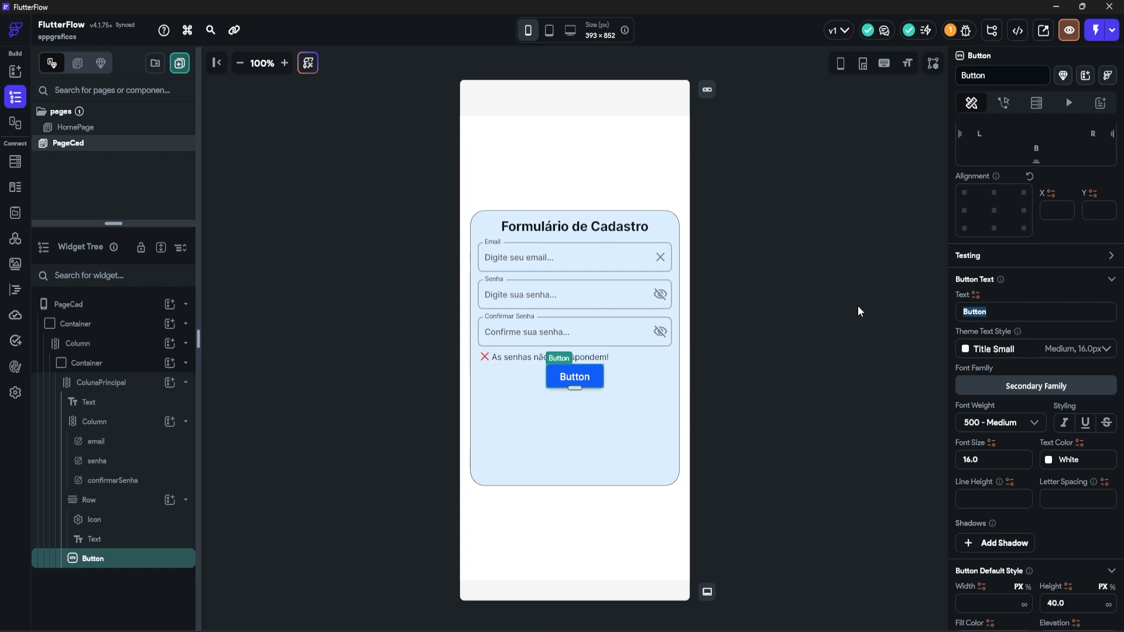
{"action": "type", "text": "Faz"}
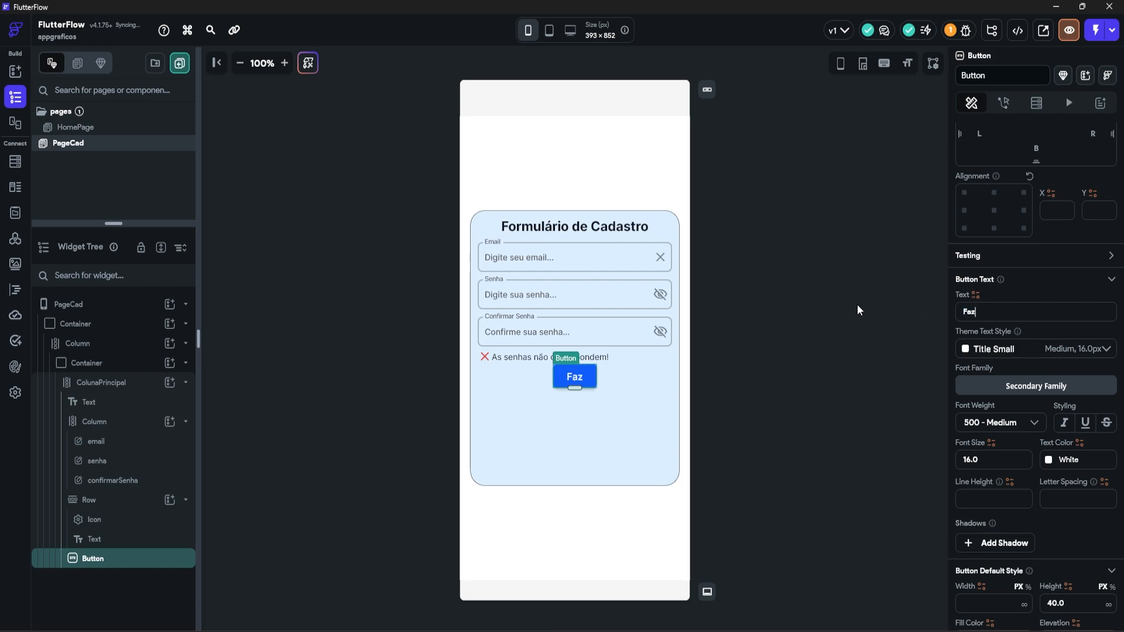
{"action": "type", "text": "er Cadastro"}
{"action": "scroll", "coordinate": [975, 405], "scroll_direction": "down", "scroll_amount": 4}
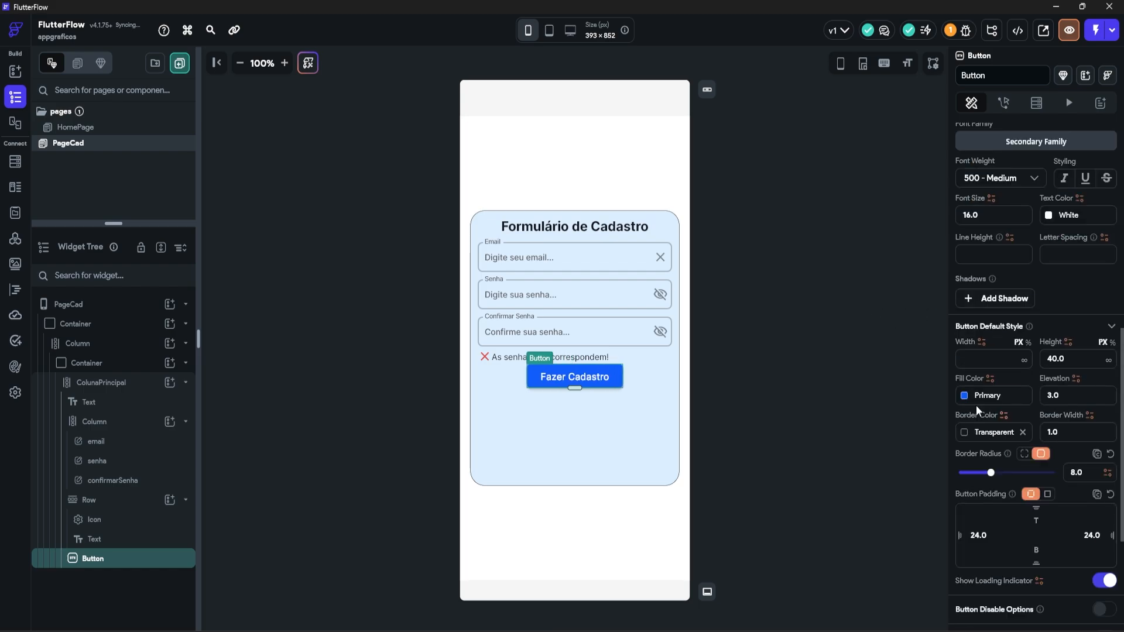
{"action": "type", "text": "180"}
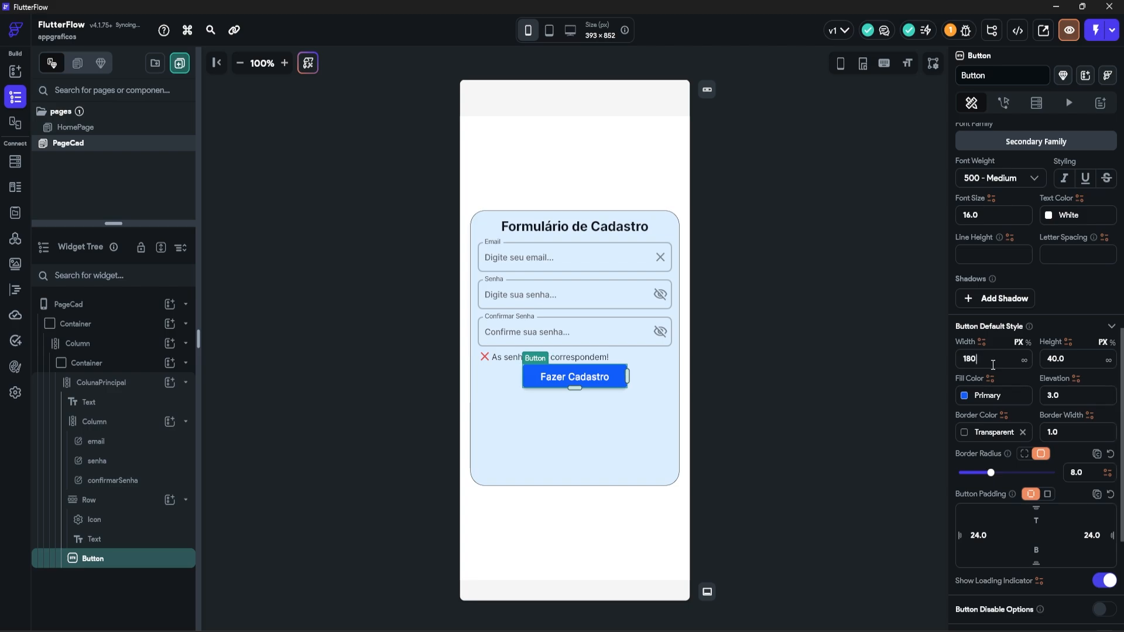
{"action": "scroll", "coordinate": [1034, 367], "scroll_direction": "up", "scroll_amount": 8}
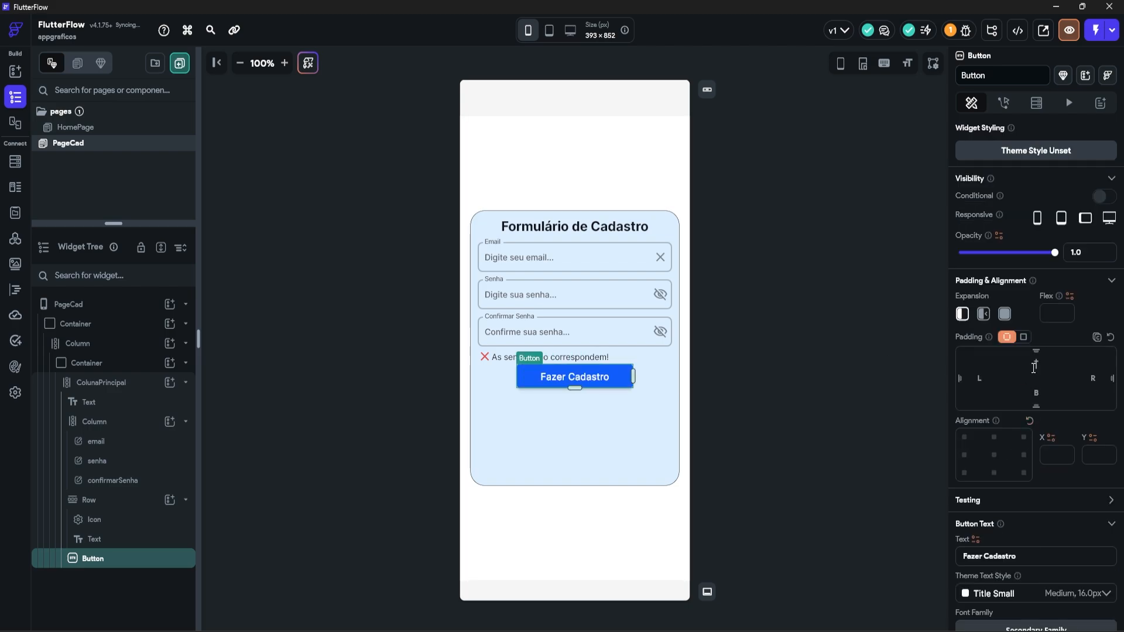
{"action": "left_click", "coordinate": [1036, 365]}
{"action": "type", "text": "18"}
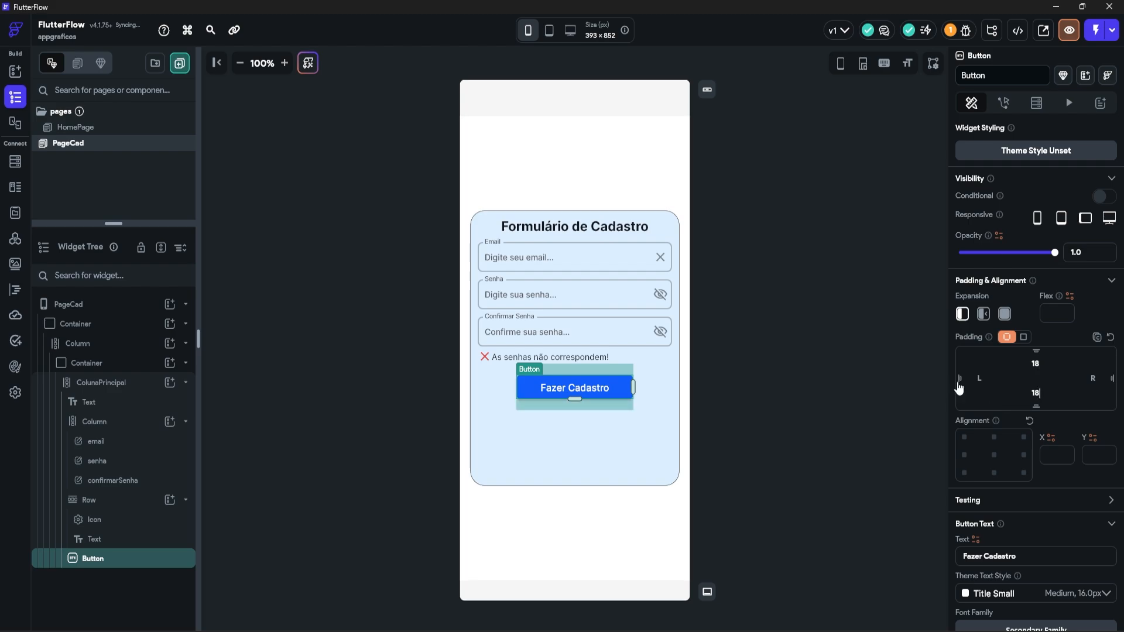
{"action": "left_click", "coordinate": [771, 394]}
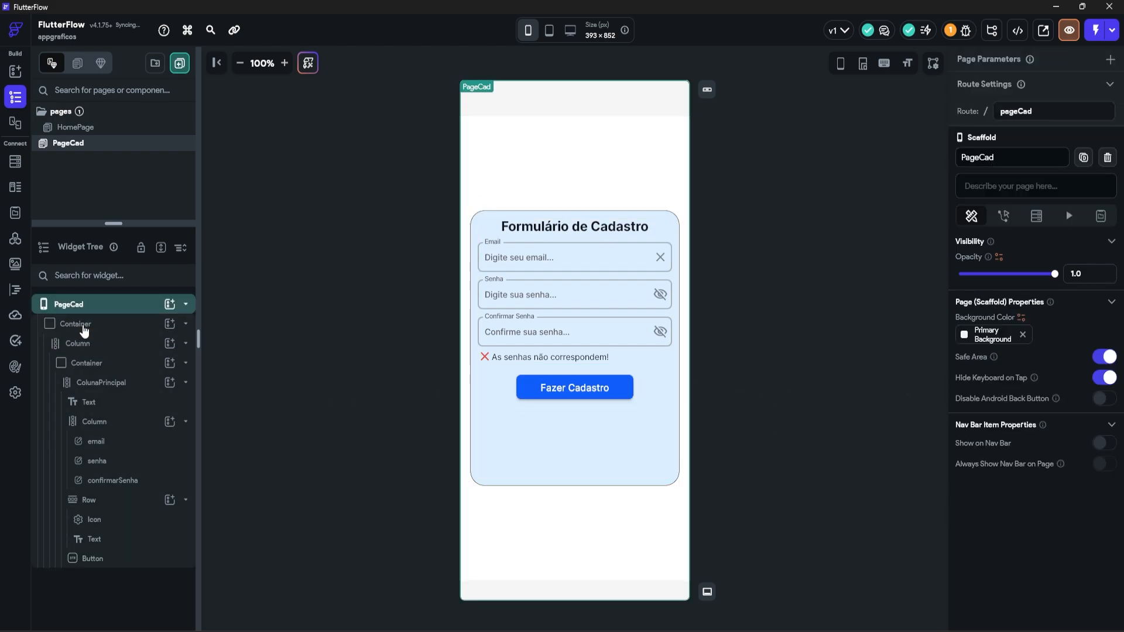
Step: Turn on a gradient background for the page's outer container
{"action": "left_click", "coordinate": [82, 325]}
{"action": "scroll", "coordinate": [1034, 410], "scroll_direction": "down", "scroll_amount": 8}
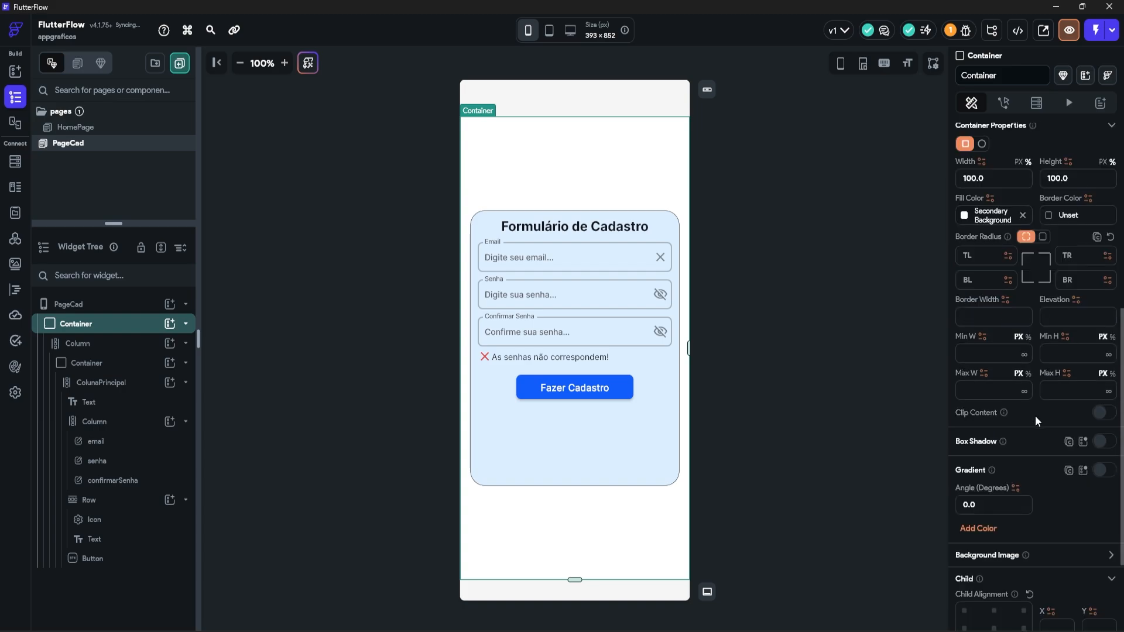
{"action": "scroll", "coordinate": [1097, 442], "scroll_direction": "up", "scroll_amount": 3}
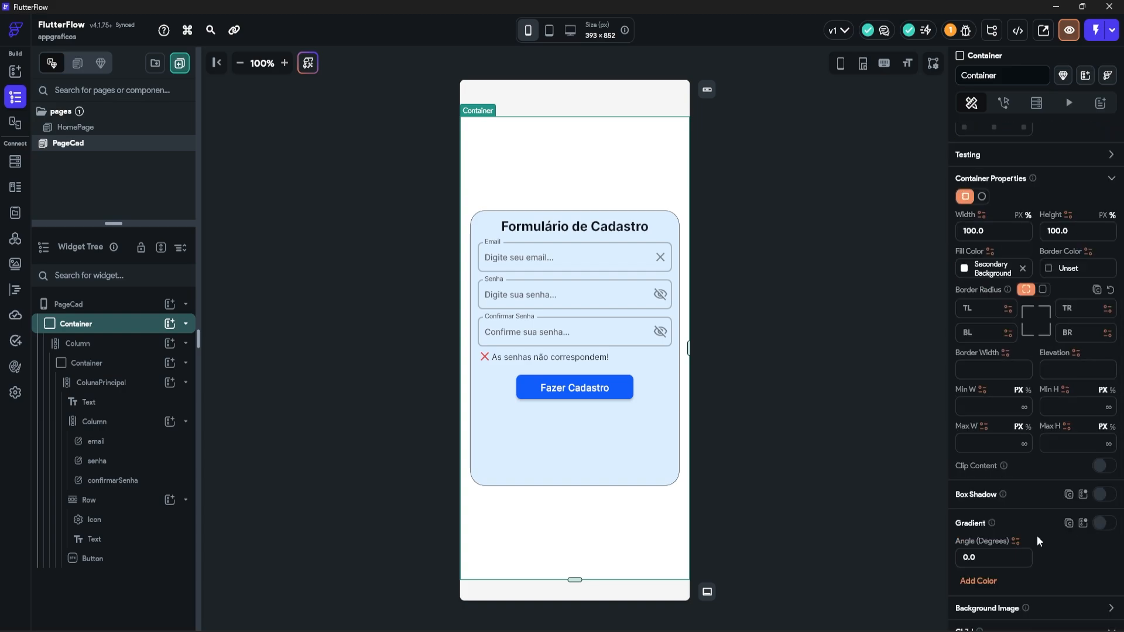
{"action": "left_click", "coordinate": [1104, 524]}
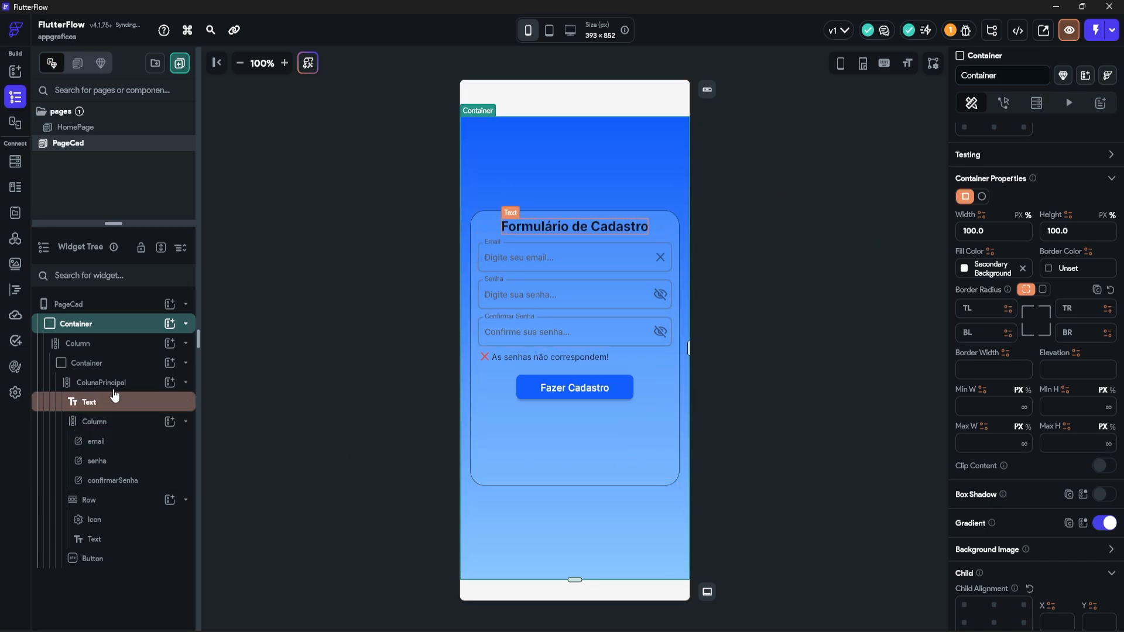
Step: Fill the signup card with #FFFFFF at 100% and centre ColunaPrincipal vertically
{"action": "left_click", "coordinate": [86, 364]}
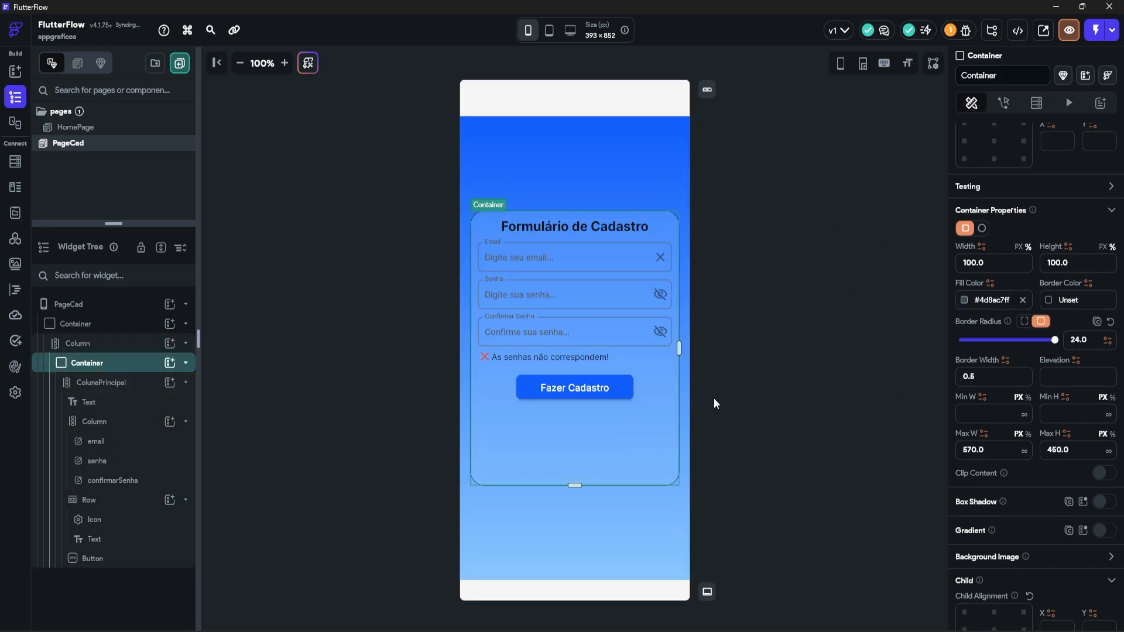
{"action": "left_click", "coordinate": [963, 300]}
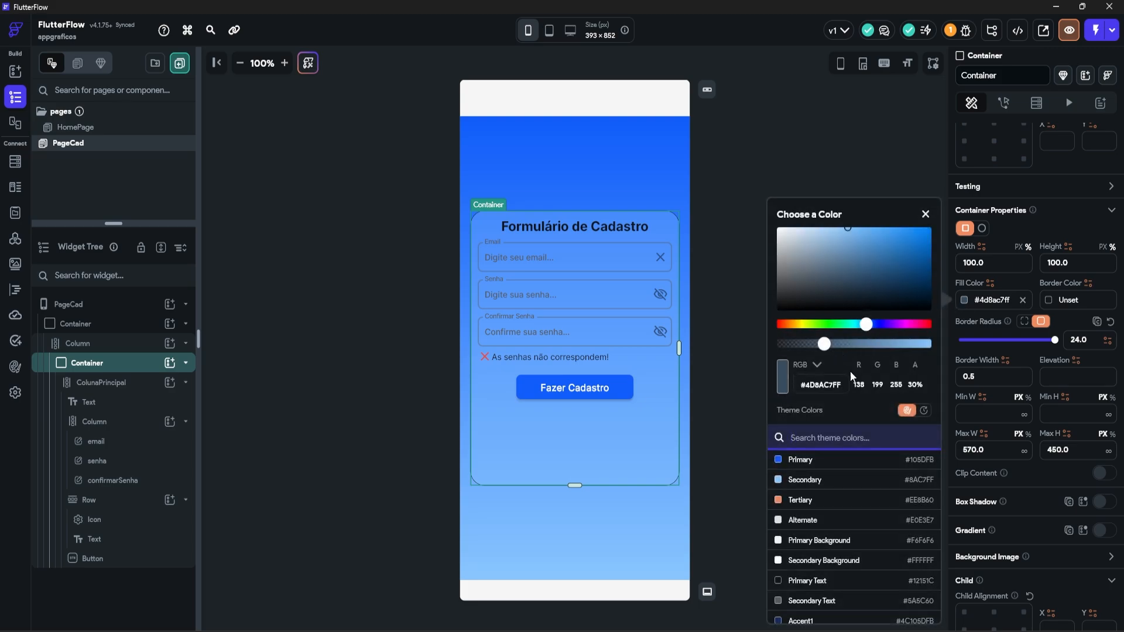
{"action": "left_click_drag", "start_coordinate": [817, 300], "coordinate": [768, 211]}
{"action": "left_click_drag", "start_coordinate": [822, 347], "coordinate": [938, 350]}
{"action": "left_click", "coordinate": [736, 154]}
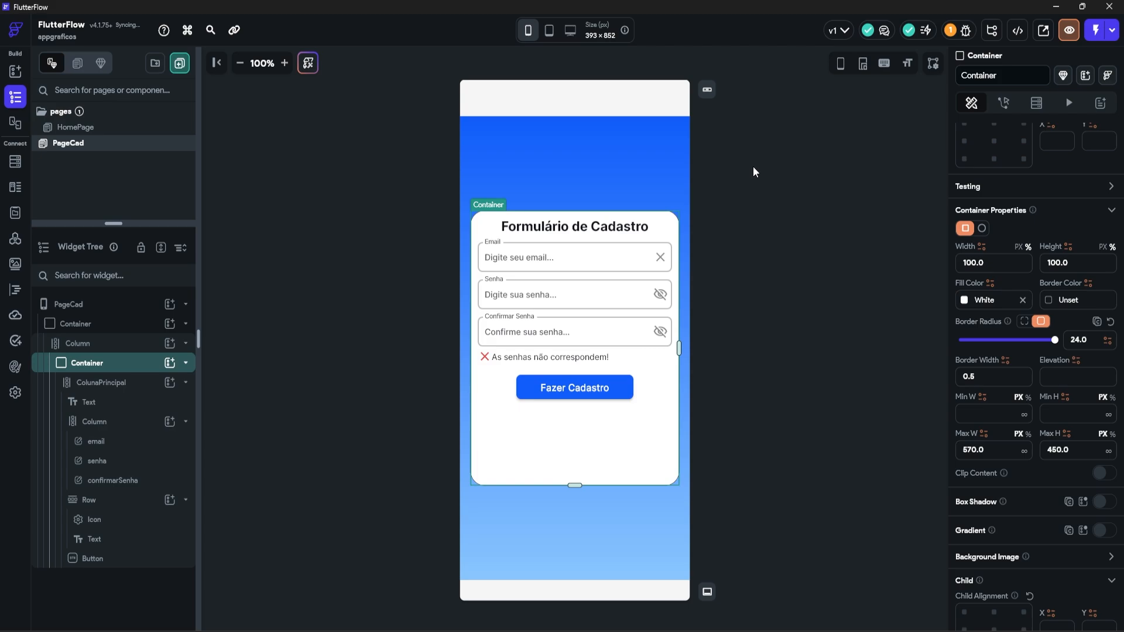
{"action": "left_click", "coordinate": [589, 473]}
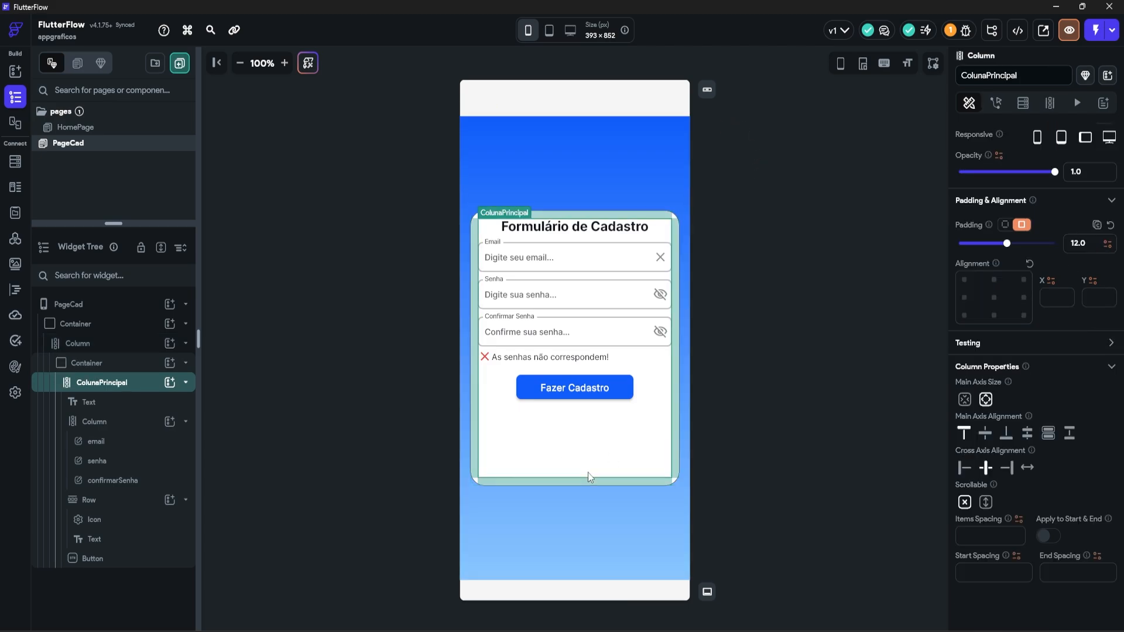
{"action": "left_click", "coordinate": [986, 436]}
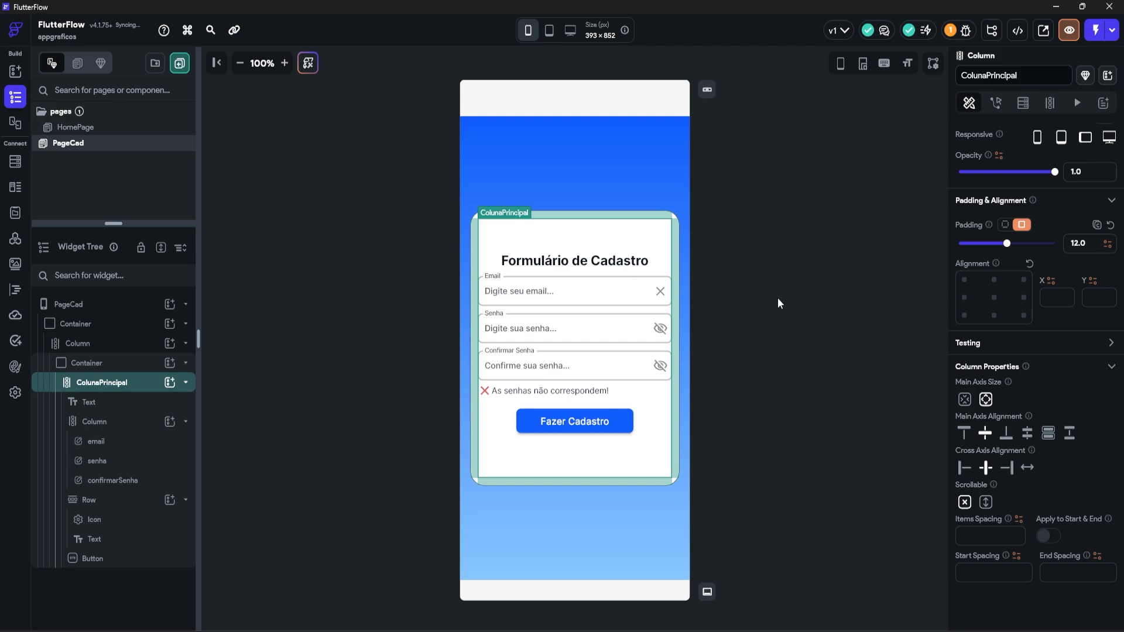
Step: Nest a Column, a Row and a ConditionalBuilder inside ColunaPrincipal
{"action": "left_click", "coordinate": [800, 324]}
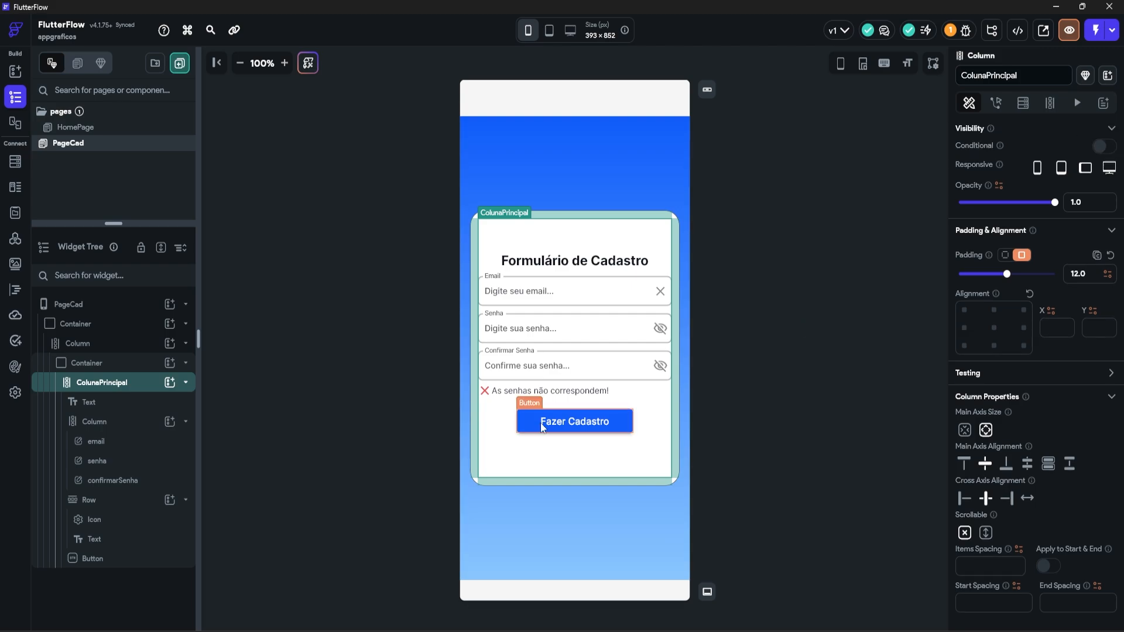
{"action": "left_click", "coordinate": [168, 383]}
{"action": "left_click", "coordinate": [284, 426]}
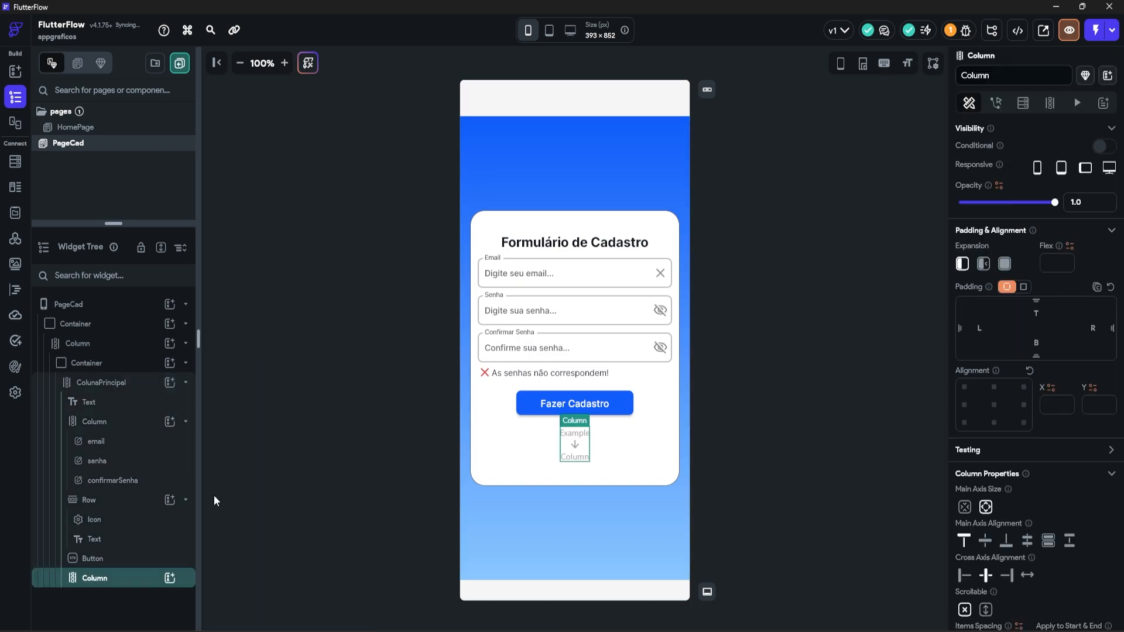
{"action": "left_click", "coordinate": [170, 579]}
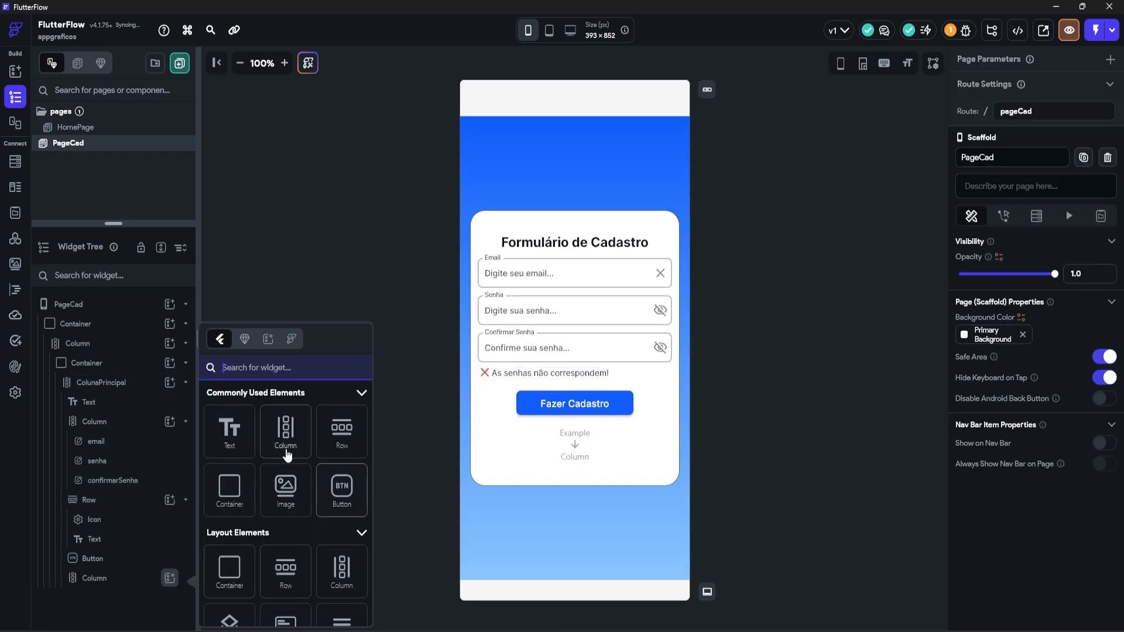
{"action": "left_click", "coordinate": [341, 432]}
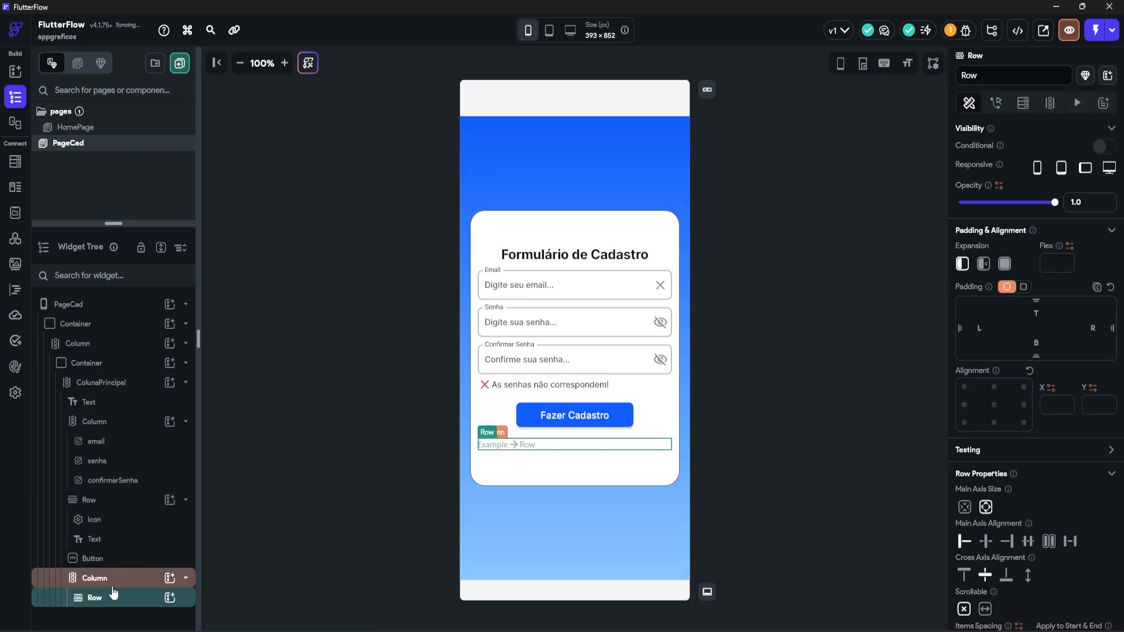
{"action": "left_click", "coordinate": [170, 597]}
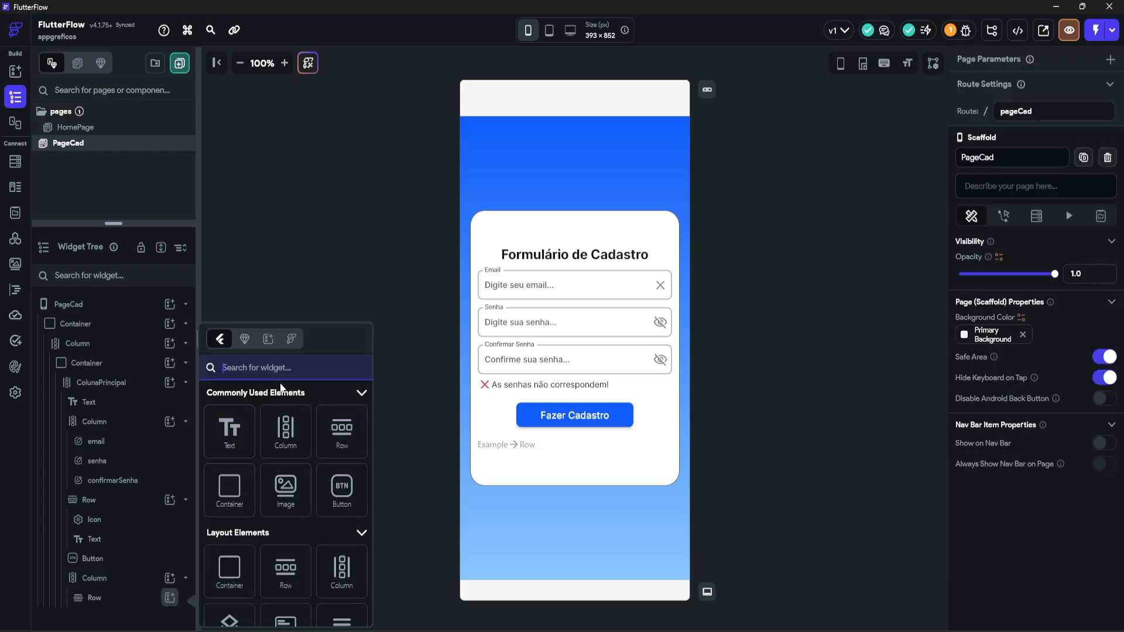
{"action": "type", "text": "condl"}
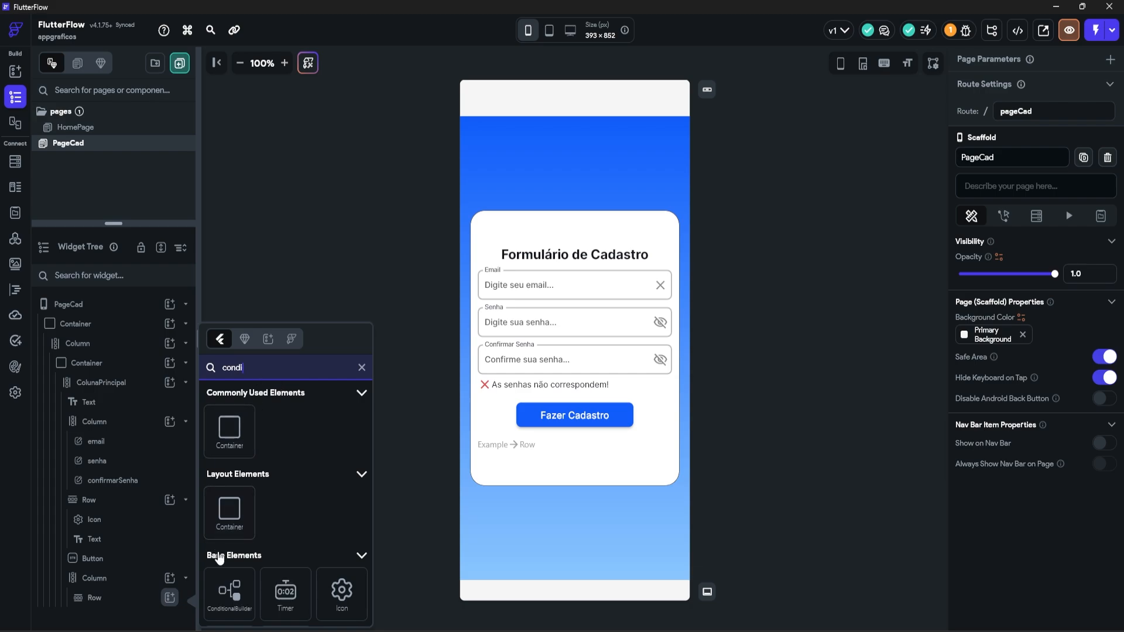
{"action": "left_click", "coordinate": [229, 591]}
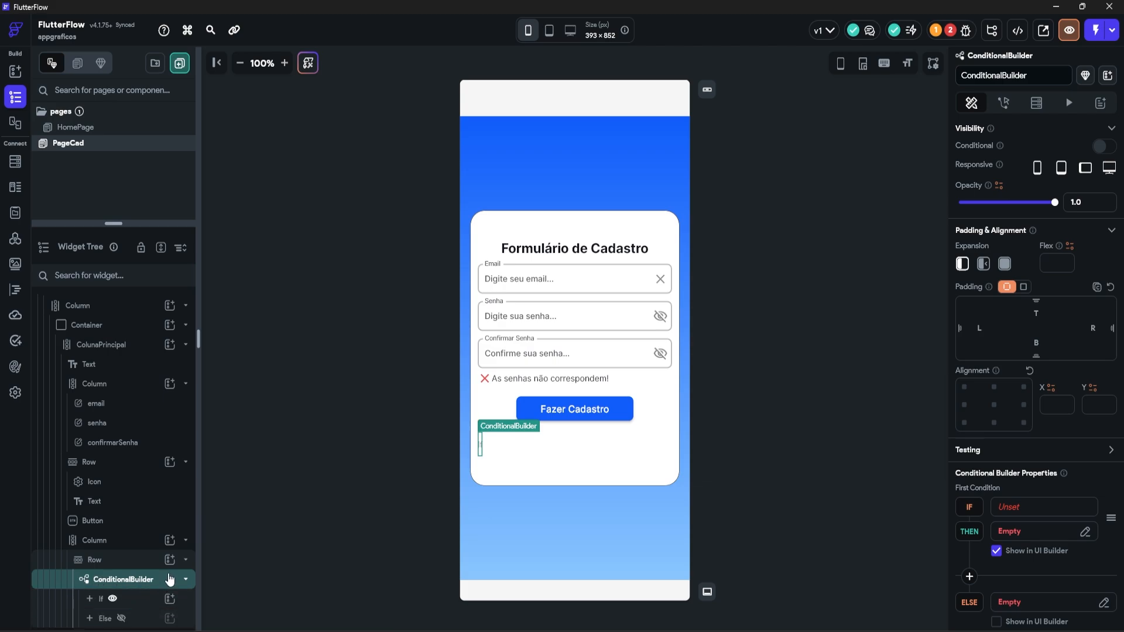
Step: Add a Text reading 'Email Válido' to the Row
{"action": "left_click", "coordinate": [125, 559]}
{"action": "left_click", "coordinate": [169, 559]}
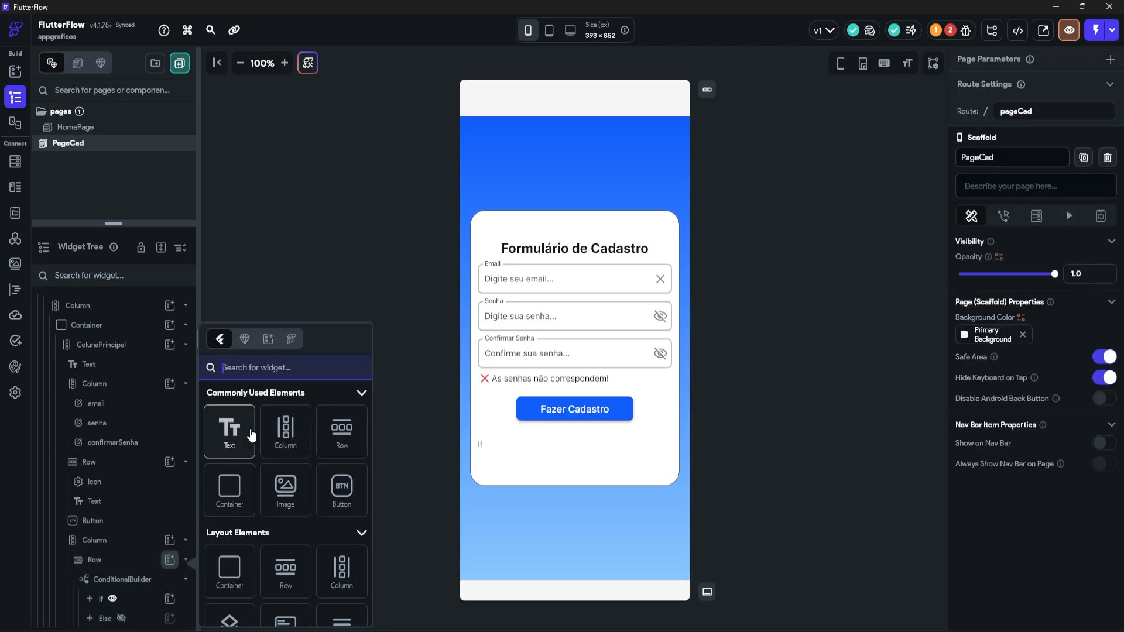
{"action": "left_click", "coordinate": [251, 434]}
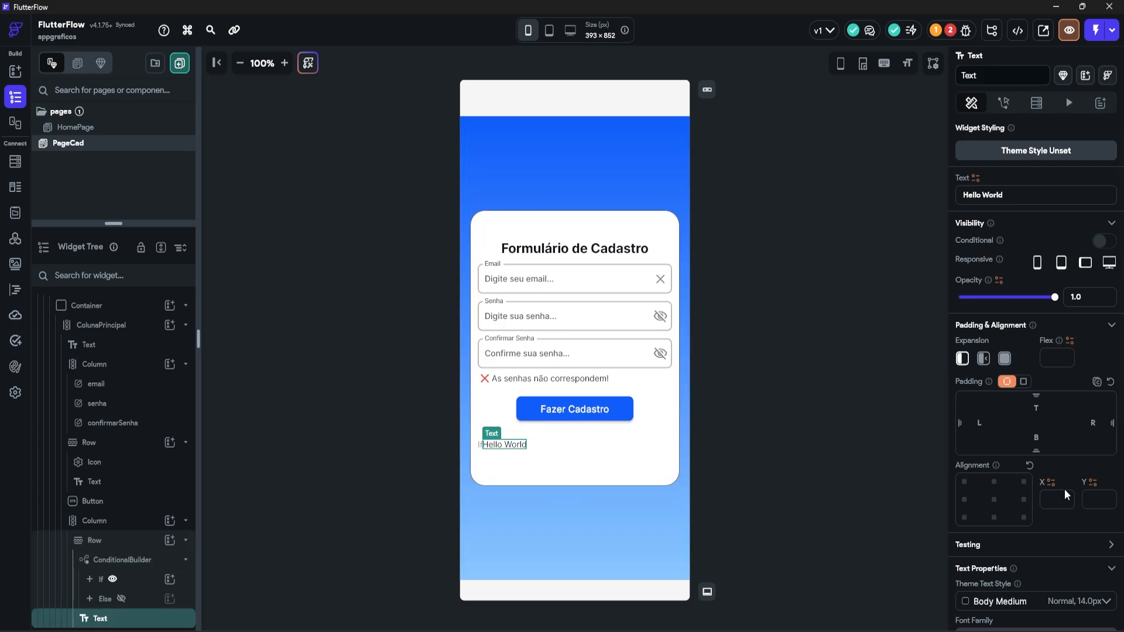
{"action": "triple_click", "coordinate": [1022, 201]}
{"action": "type", "text": "Email Válido"}
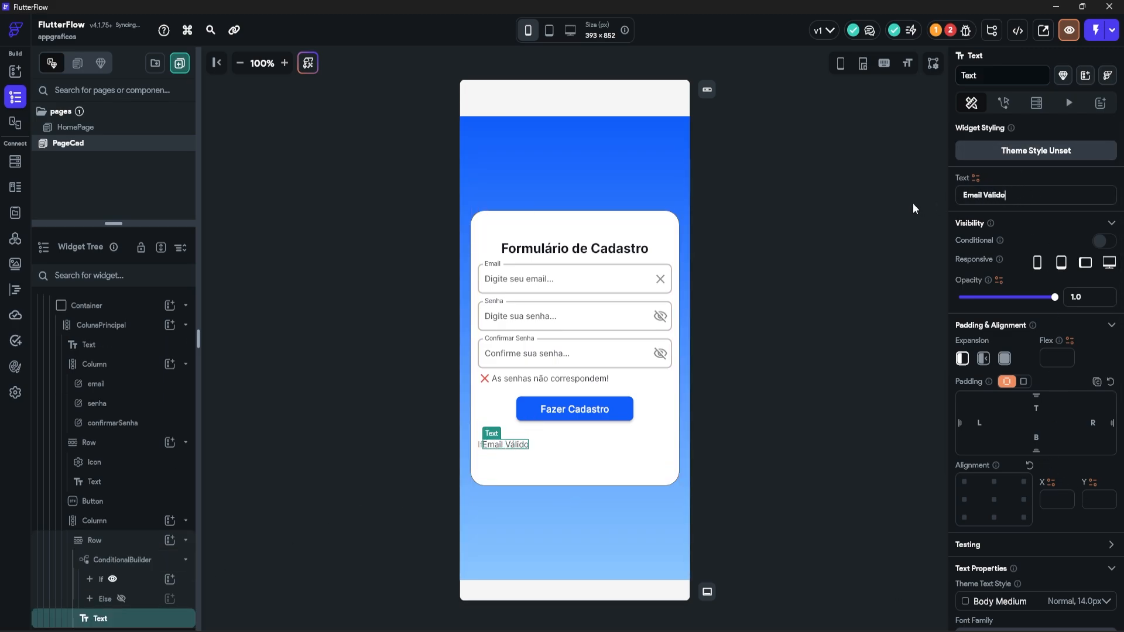
Step: Put a Radio Button Off Rounded icon under the conditional's If branch
{"action": "left_click", "coordinate": [109, 578]}
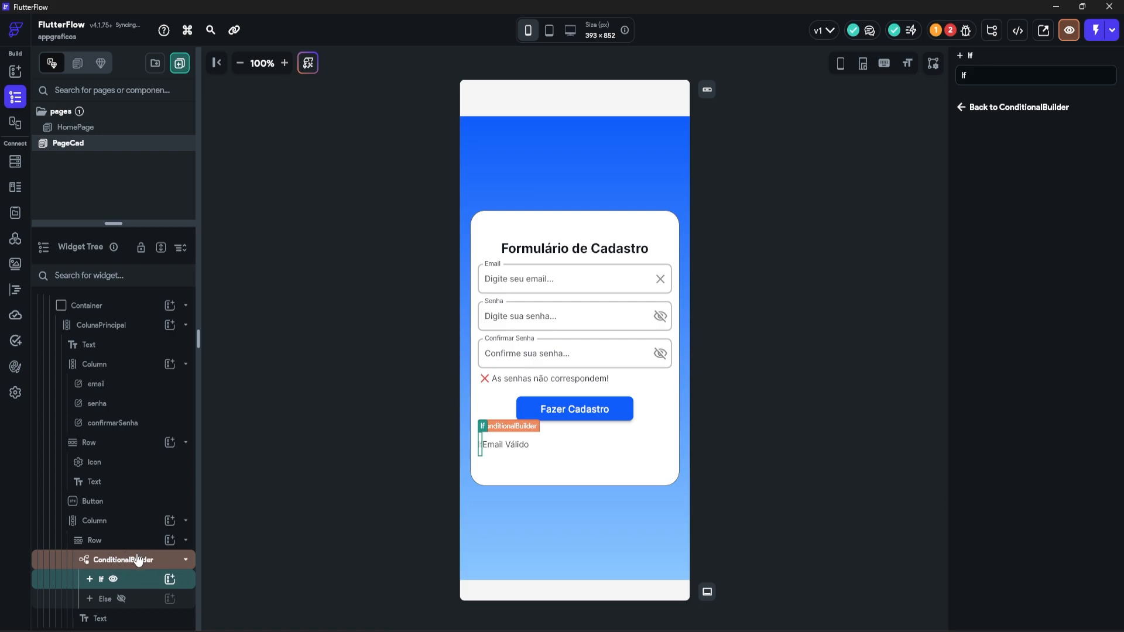
{"action": "left_click", "coordinate": [170, 580]}
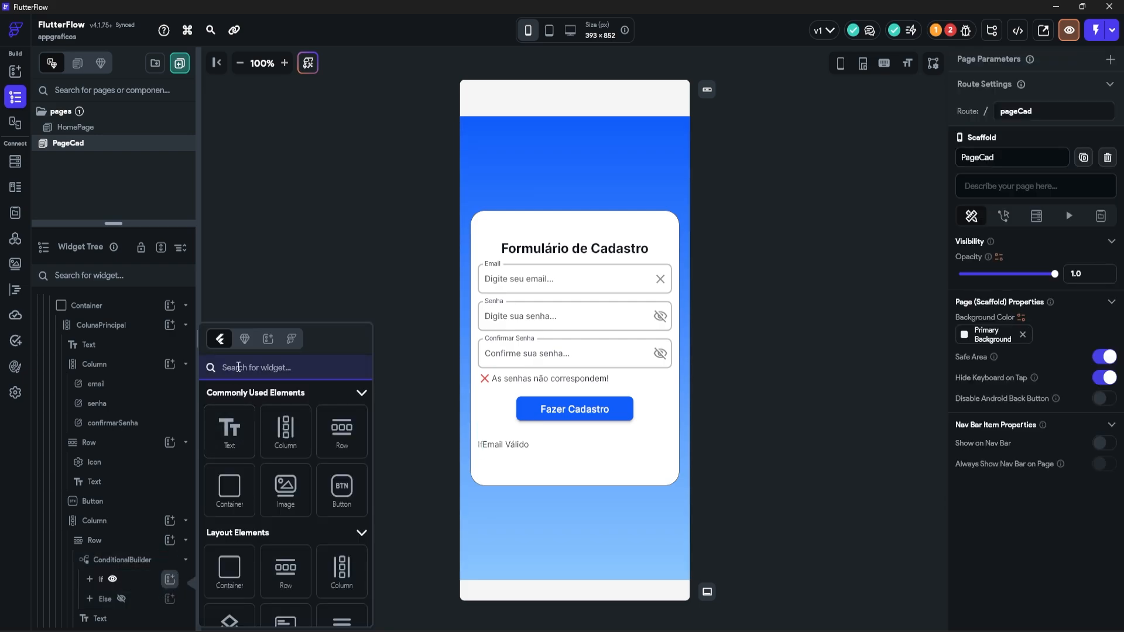
{"action": "type", "text": "Icon"}
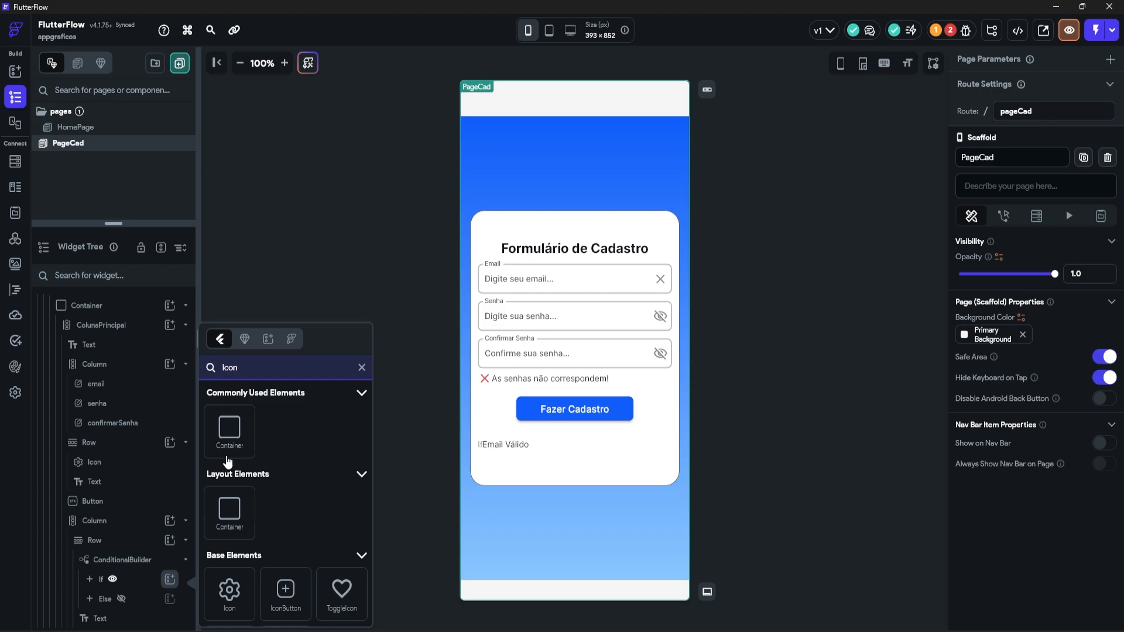
{"action": "left_click", "coordinate": [229, 591]}
{"action": "left_click", "coordinate": [1006, 551]}
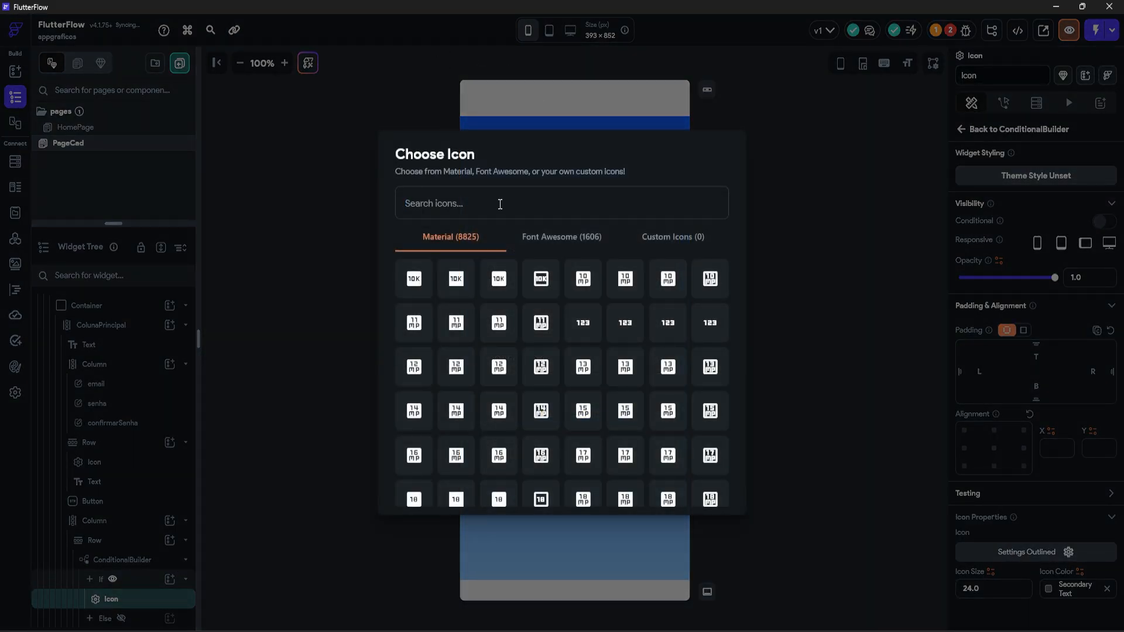
{"action": "type", "text": "check"}
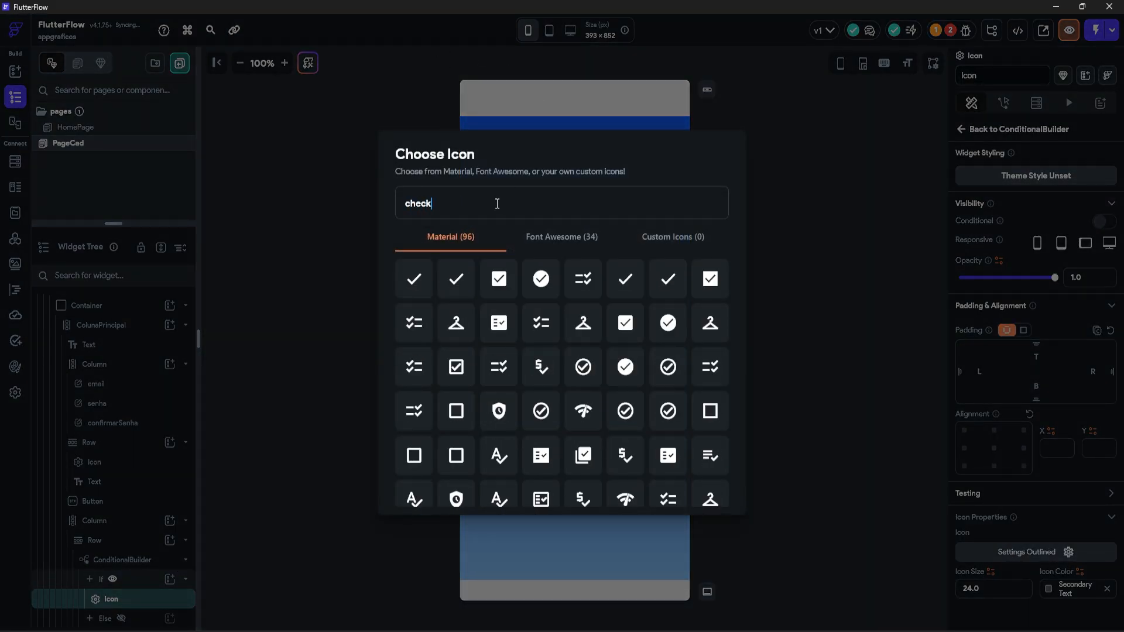
{"action": "scroll", "coordinate": [625, 359], "scroll_direction": "down", "scroll_amount": 3}
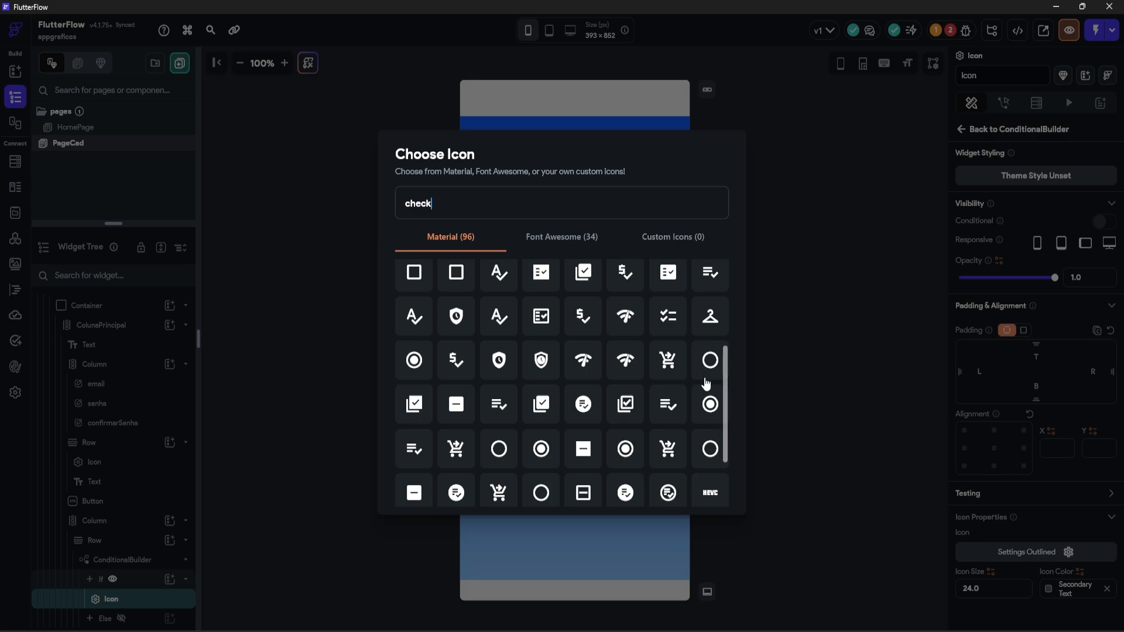
{"action": "left_click", "coordinate": [710, 449]}
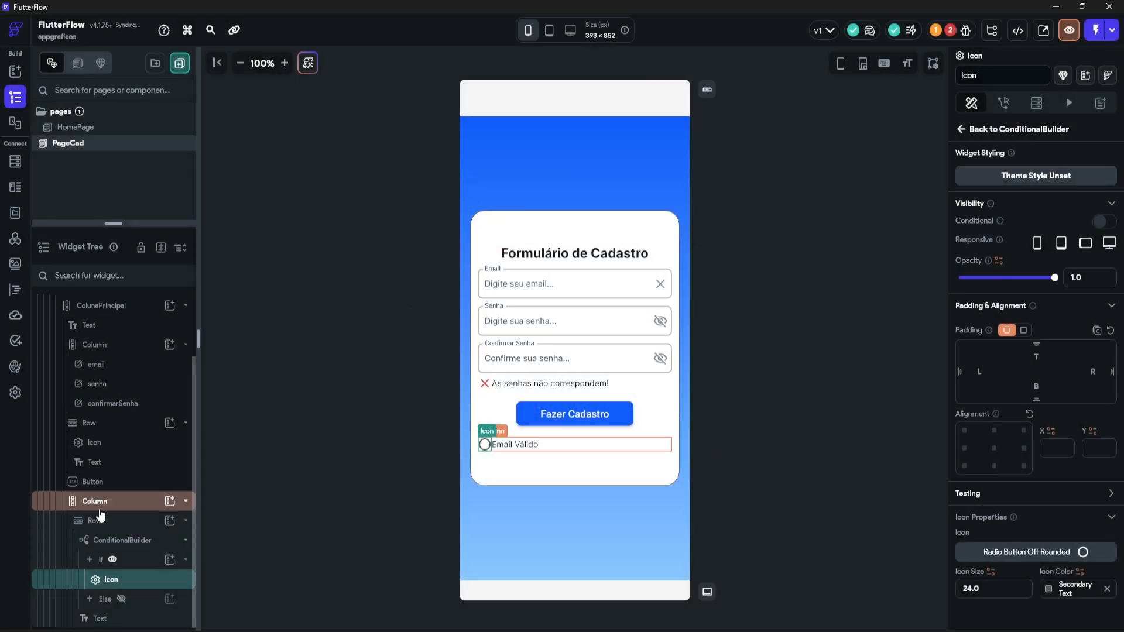
Step: Add a Success-green Check Circle Sharp icon under the Else branch
{"action": "left_click", "coordinate": [122, 599]}
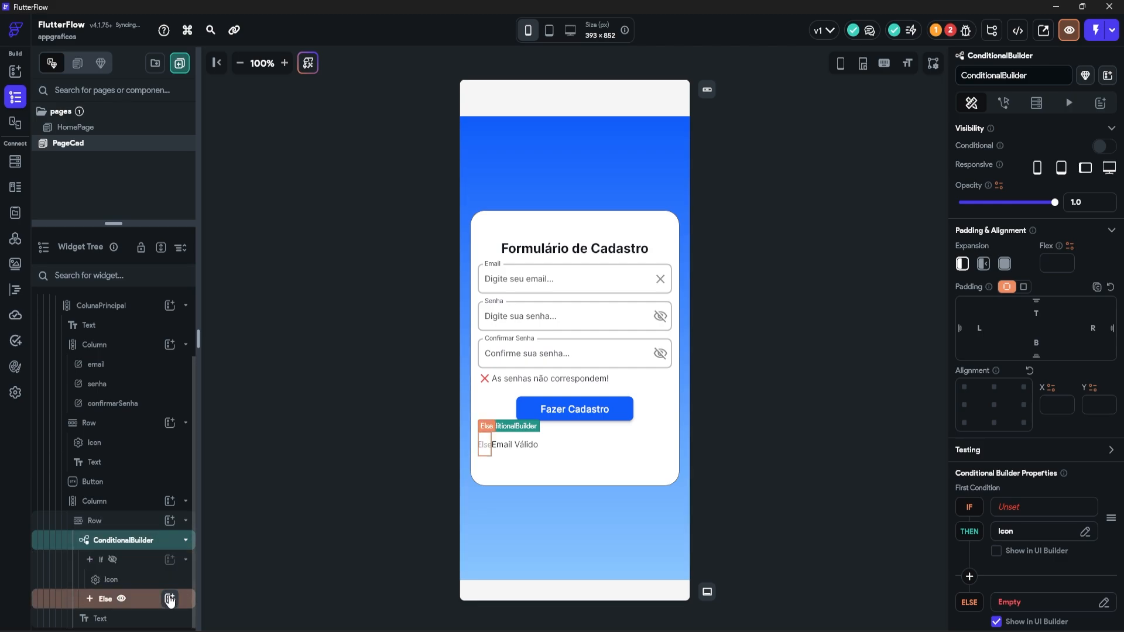
{"action": "left_click", "coordinate": [169, 599]}
{"action": "type", "text": "Icon"}
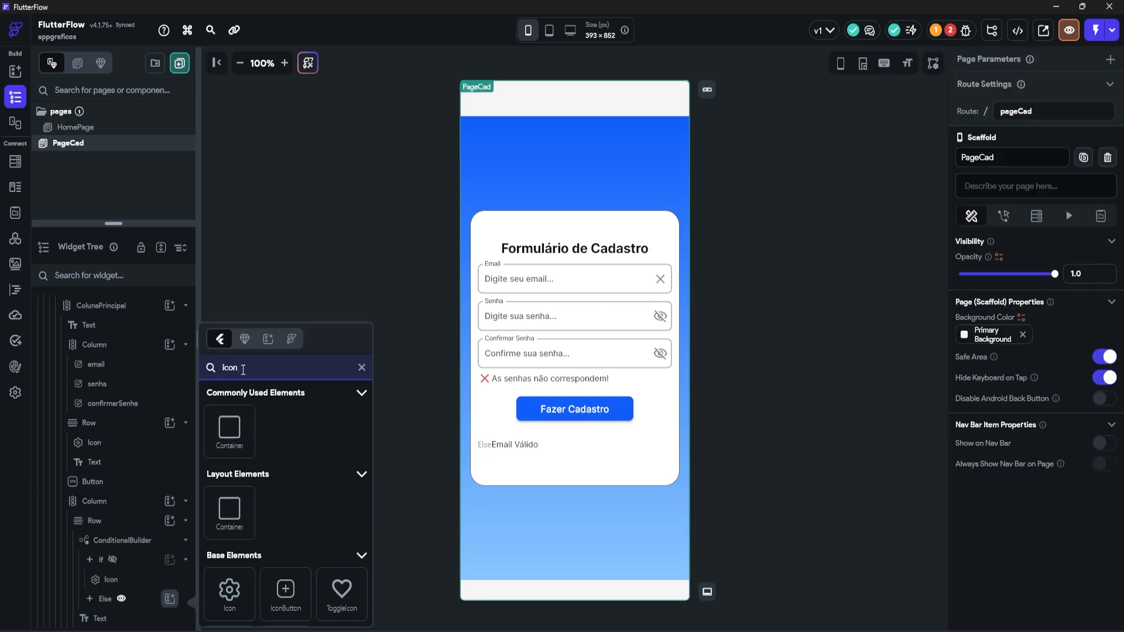
{"action": "left_click", "coordinate": [247, 610]}
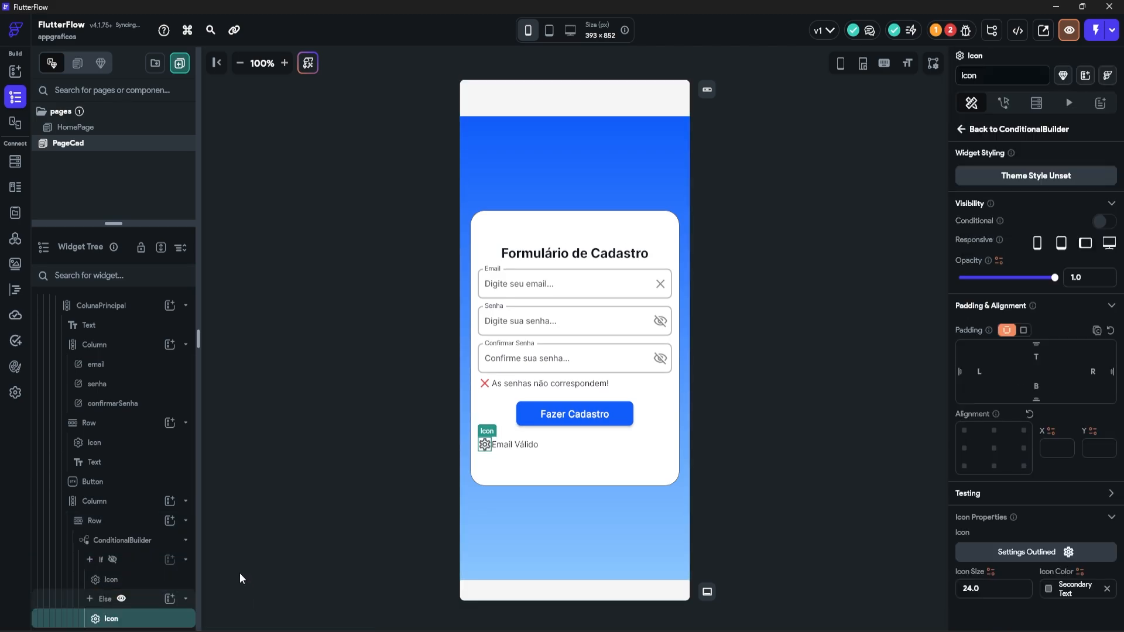
{"action": "left_click", "coordinate": [1019, 556]}
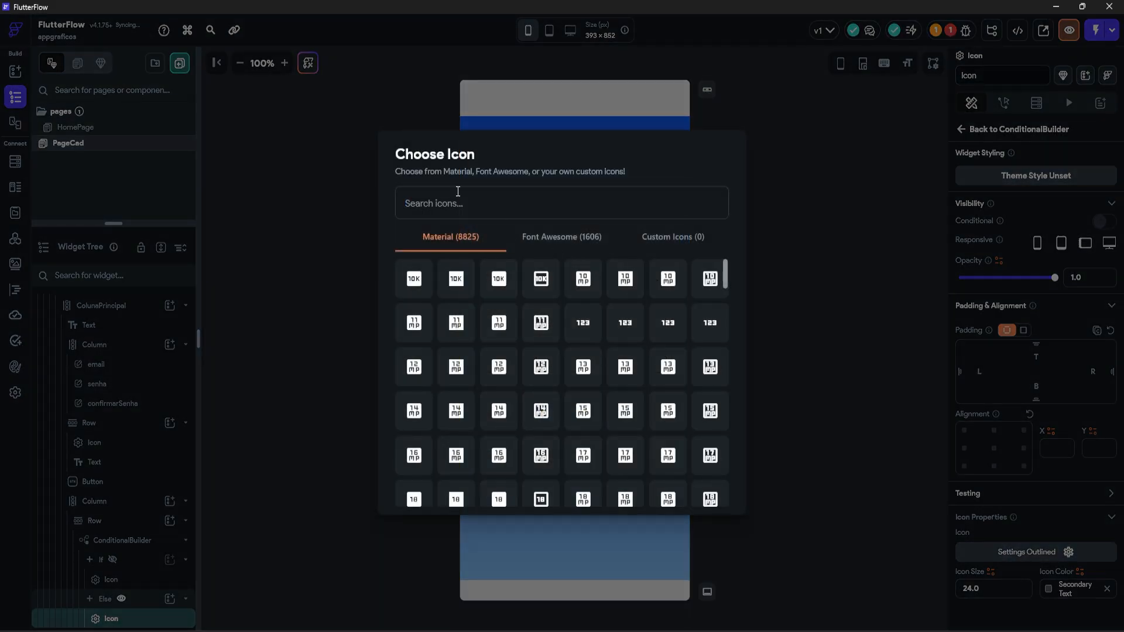
{"action": "type", "text": "chec"}
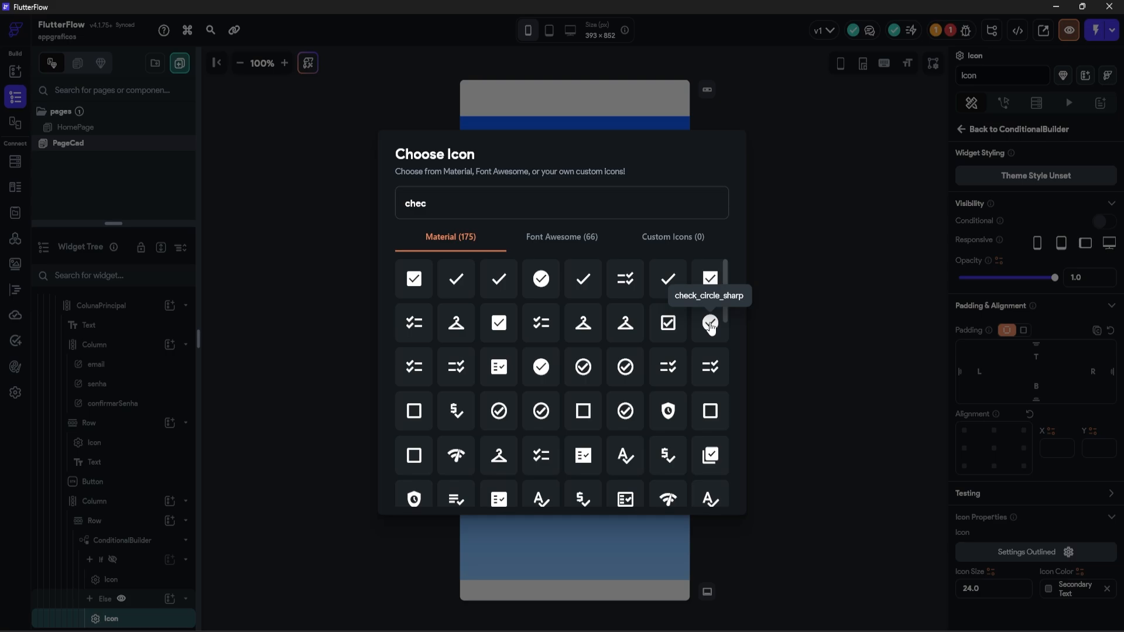
{"action": "left_click", "coordinate": [710, 323]}
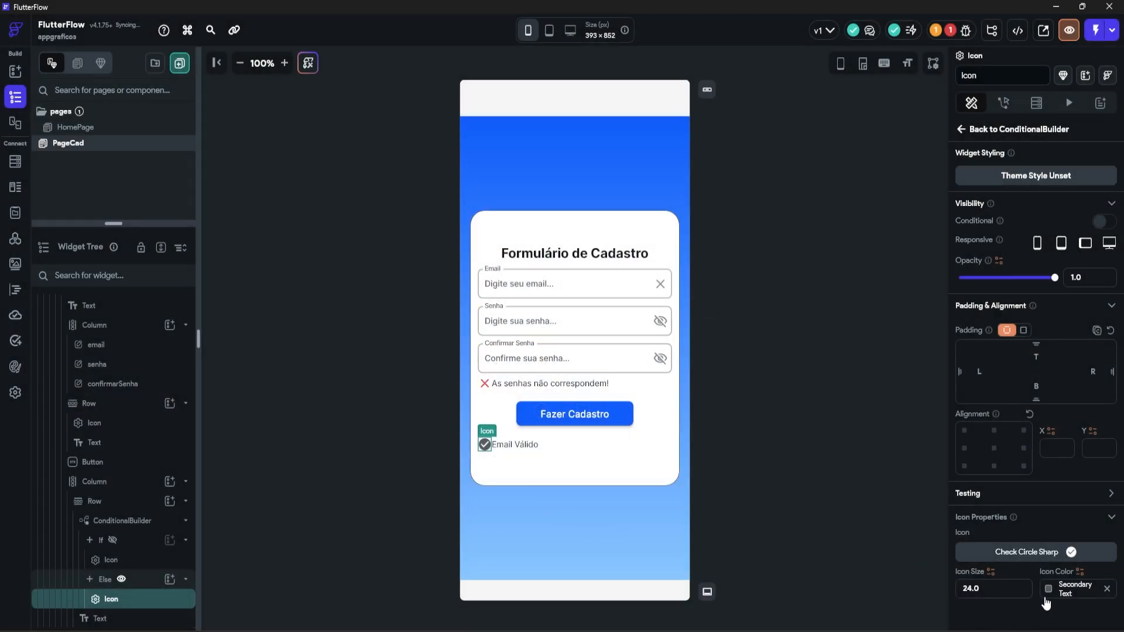
{"action": "left_click", "coordinate": [1046, 603]}
{"action": "scroll", "coordinate": [908, 547], "scroll_direction": "down", "scroll_amount": 3}
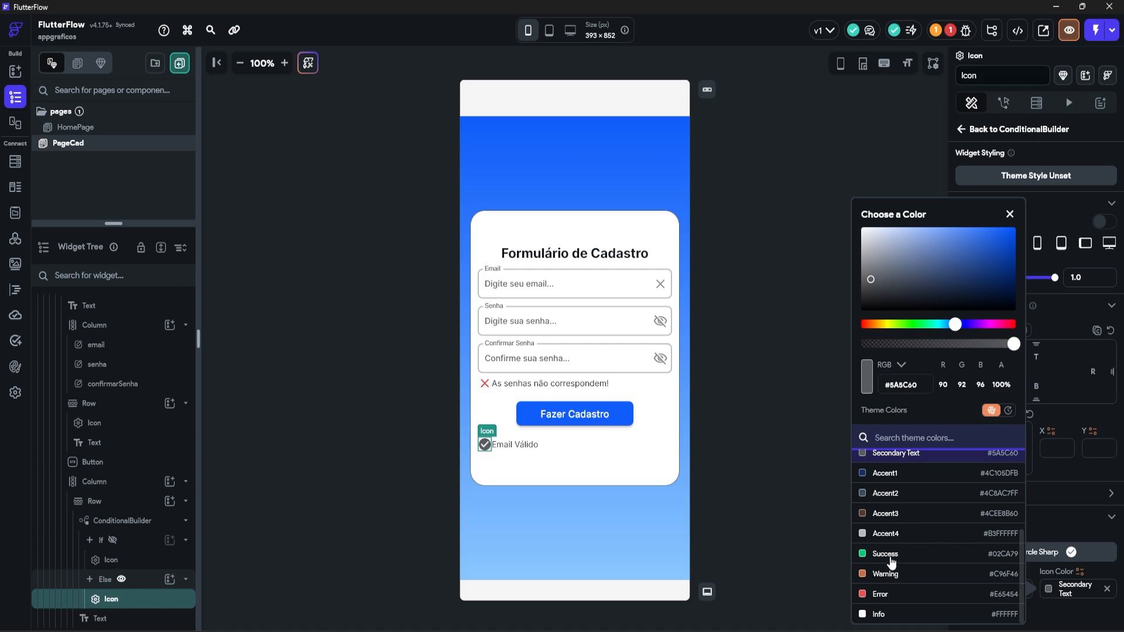
{"action": "left_click", "coordinate": [890, 556]}
Step: Give the 'Email Válido' text a left padding of 8
{"action": "left_click", "coordinate": [135, 616]}
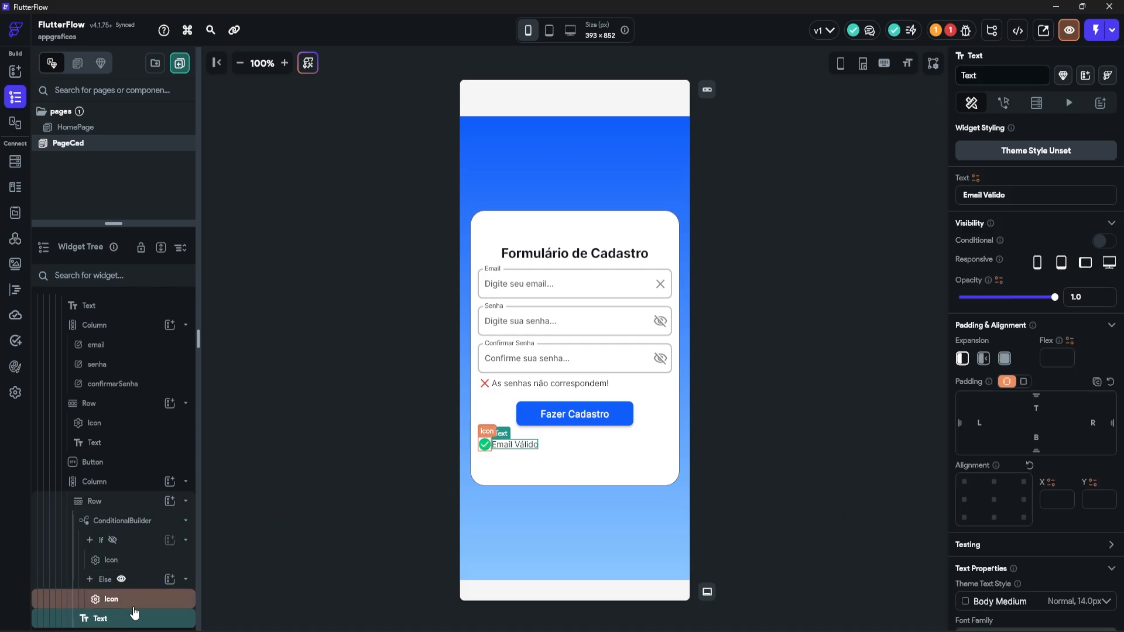
{"action": "left_click", "coordinate": [986, 428]}
{"action": "type", "text": "8"}
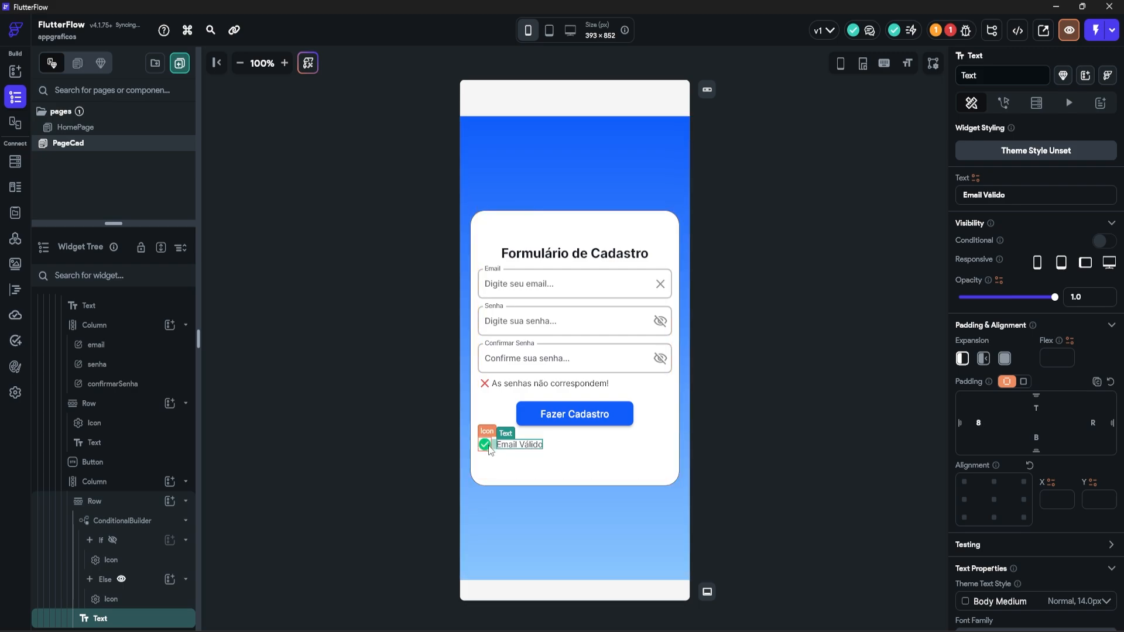
{"action": "left_click", "coordinate": [758, 448]}
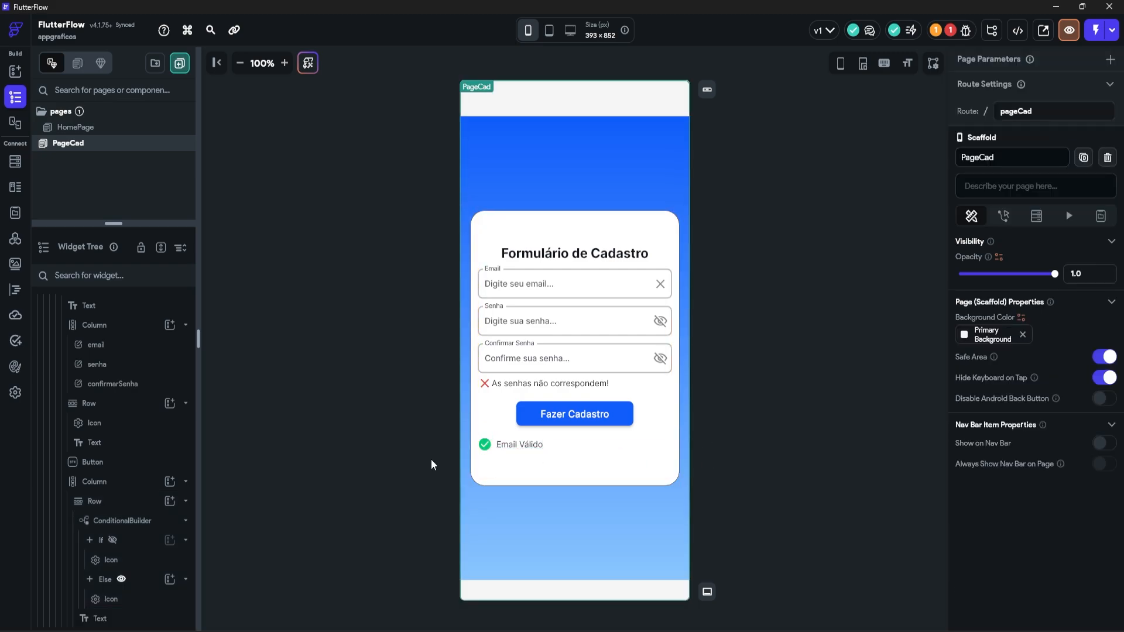
Step: Rename the email status row to validaEmail
{"action": "left_click", "coordinate": [486, 447]}
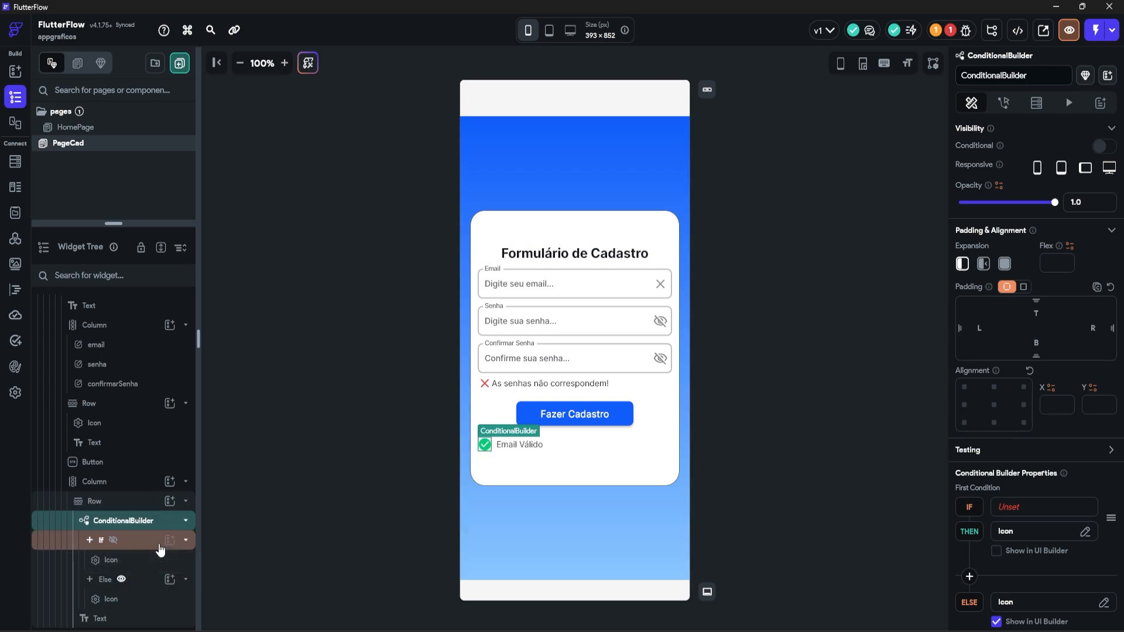
{"action": "left_click", "coordinate": [185, 502]}
{"action": "double_click", "coordinate": [98, 597]}
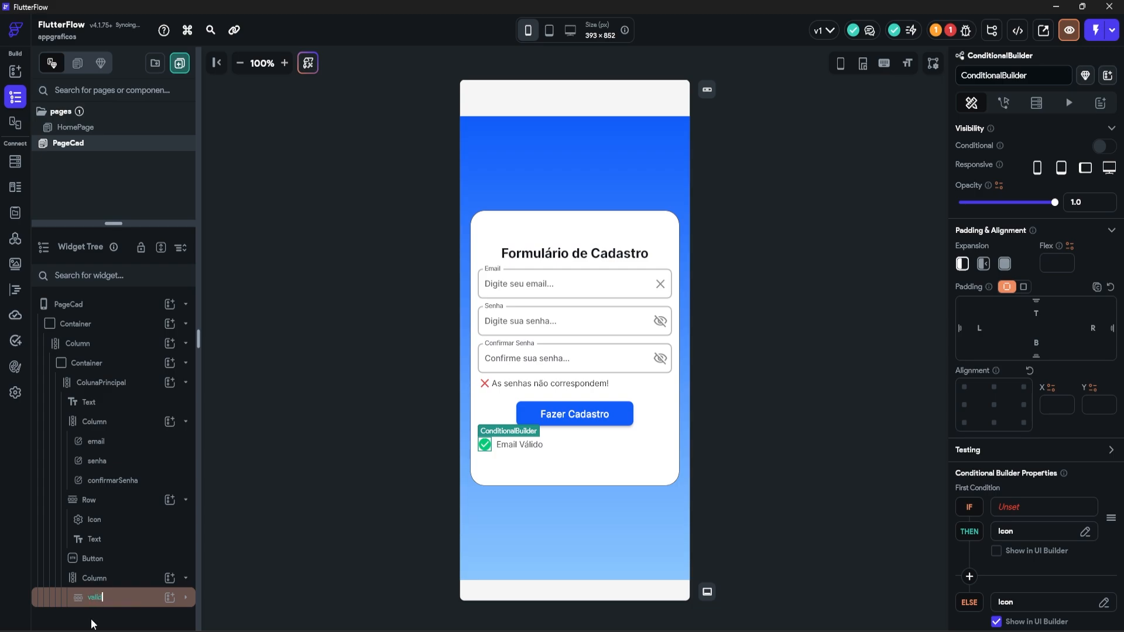
{"action": "type", "text": "validaEmail"}
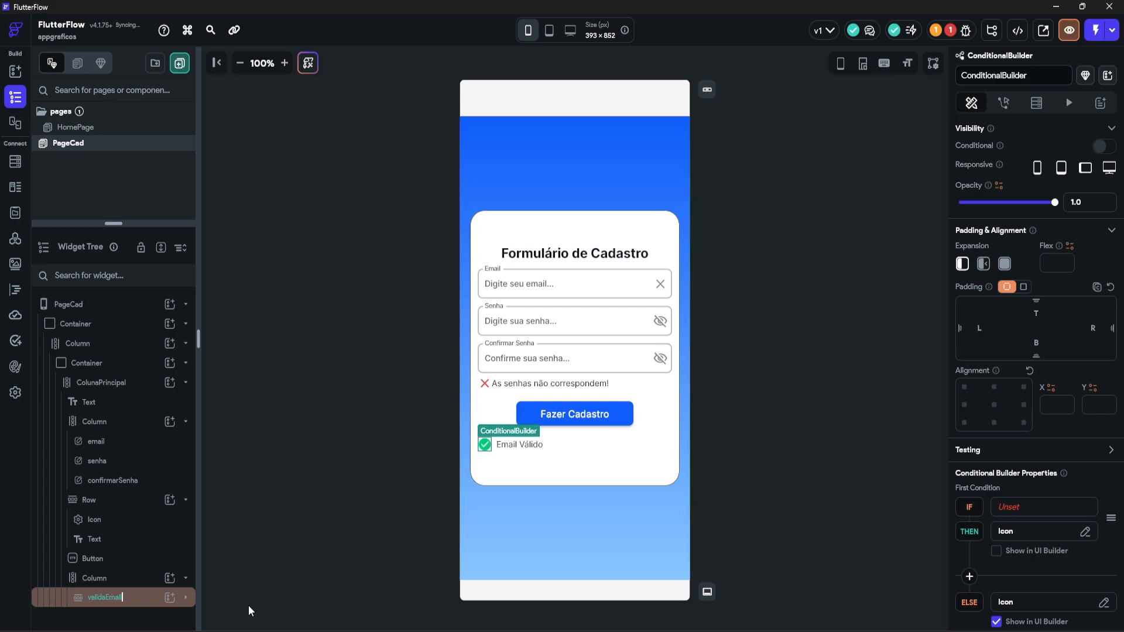
{"action": "left_click", "coordinate": [113, 601]}
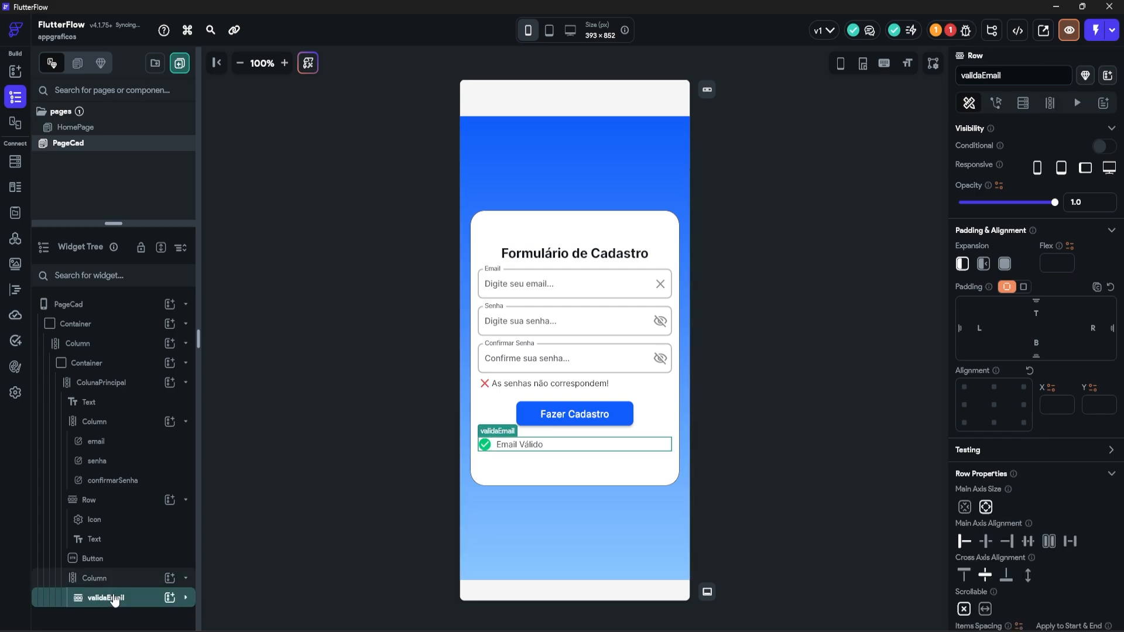
Step: Paste a copy of the row and rename it validaSenha
{"action": "key", "text": "ctrl+v"}
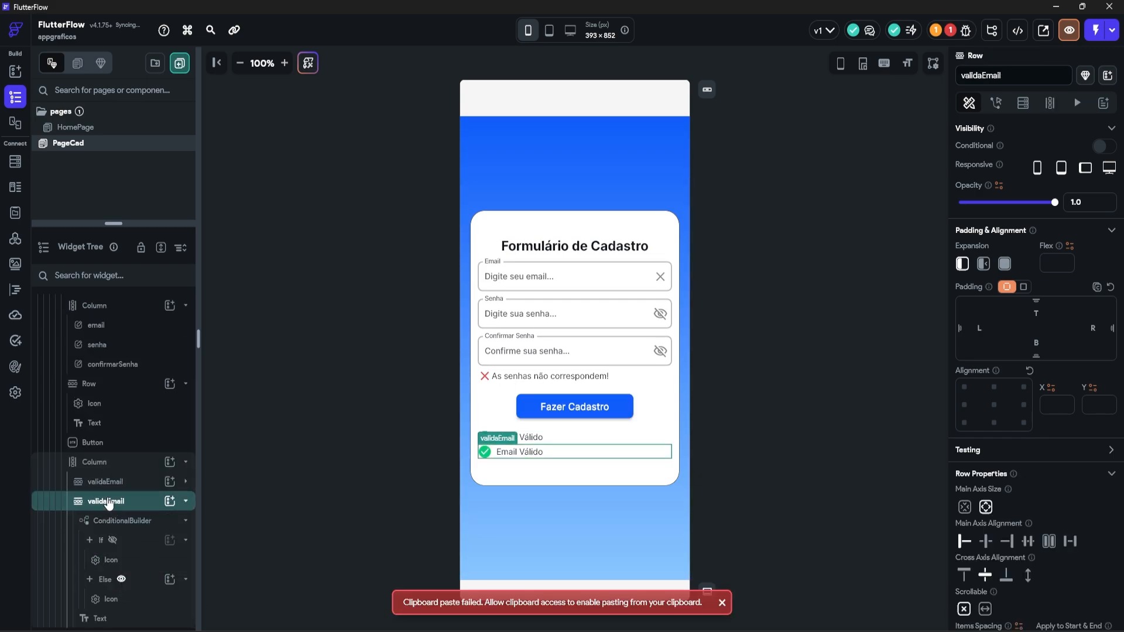
{"action": "double_click", "coordinate": [109, 502]}
{"action": "key", "text": "BackSpace"}
{"action": "key", "text": "BackSpace"}
{"action": "key", "text": "BackSpace"}
{"action": "key", "text": "BackSpace"}
{"action": "key", "text": "BackSpace"}
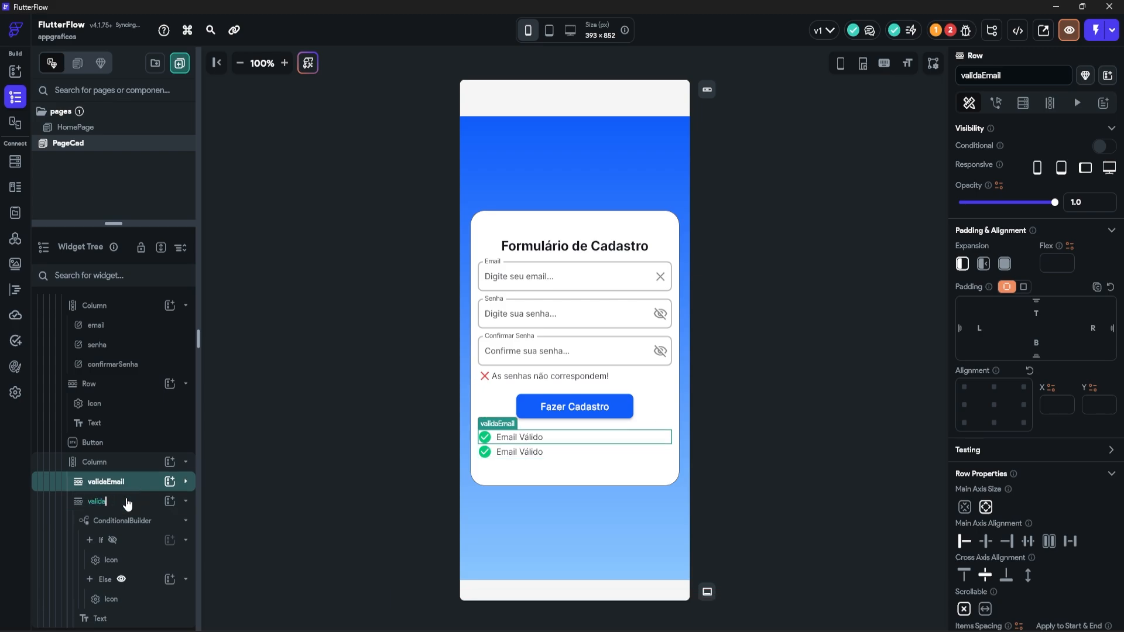
{"action": "type", "text": "Senha"}
{"action": "key", "text": "Return"}
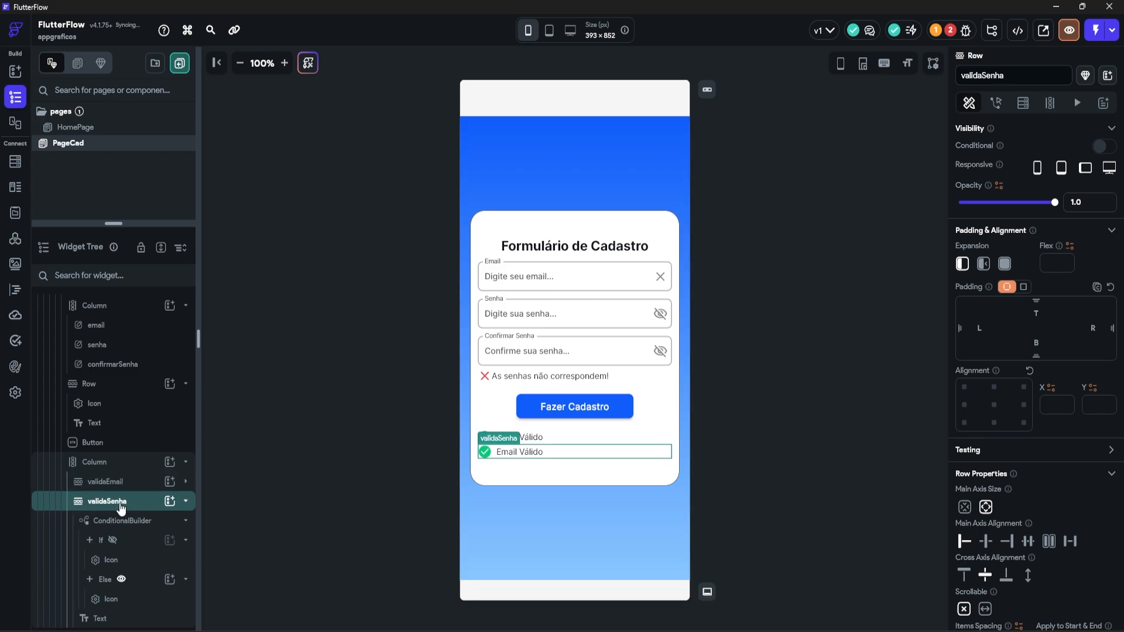
Step: Replace the copied text with the password rules sentence and set it to Expanded
{"action": "left_click", "coordinate": [117, 619]}
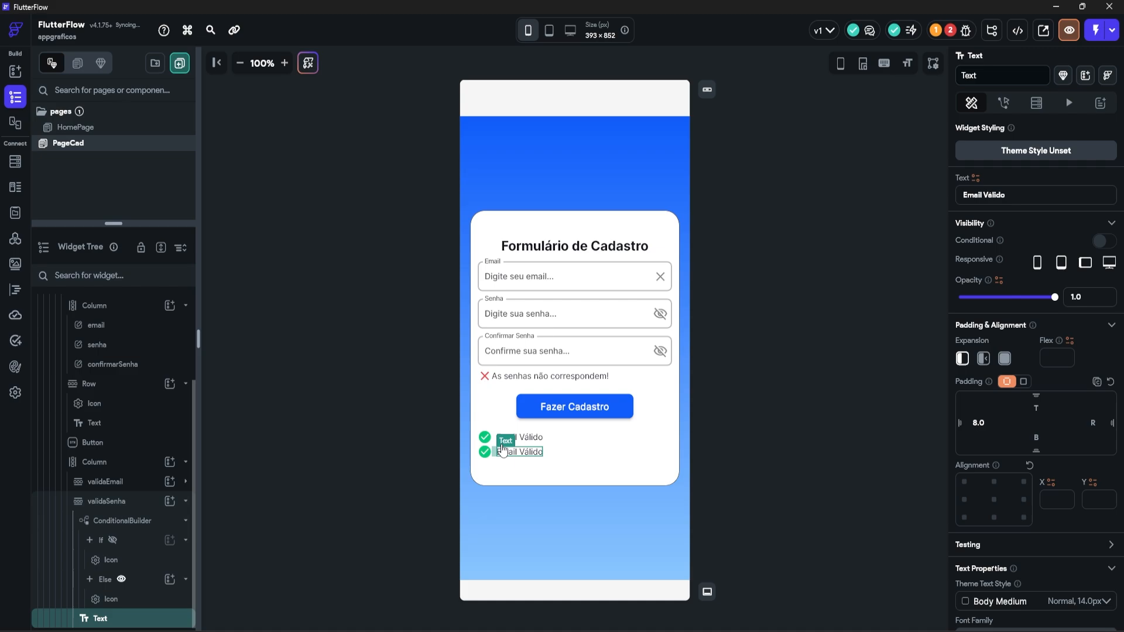
{"action": "left_click_drag", "start_coordinate": [1033, 201], "coordinate": [884, 215]}
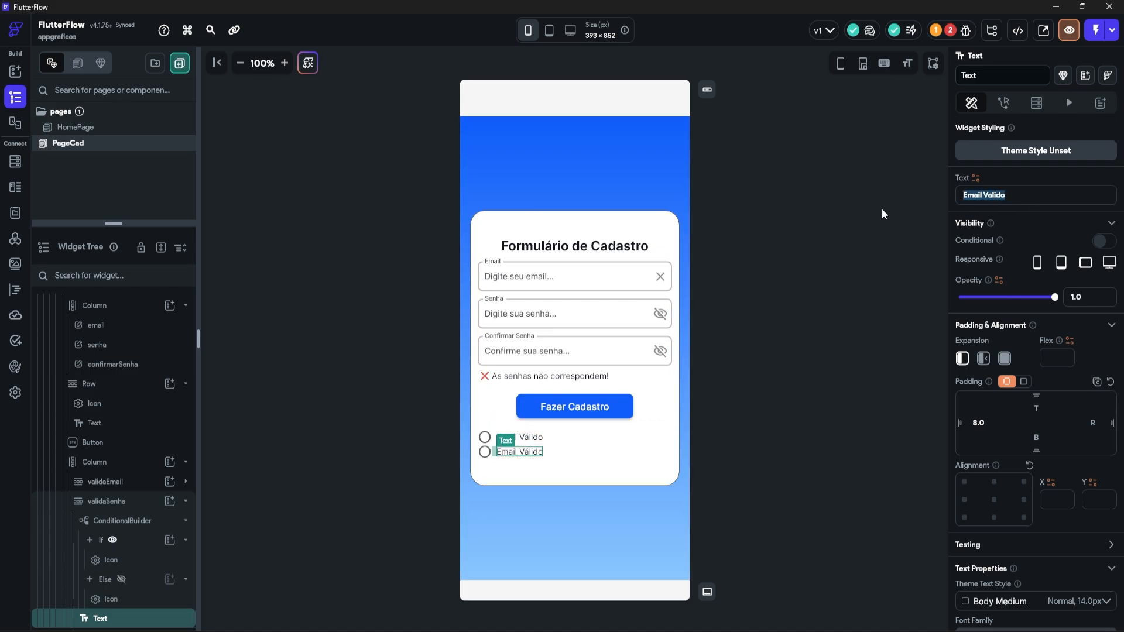
{"action": "type", "text": "Comprimento mínimo de 8 caracteres, contendo letras, números e caracteres especiais"}
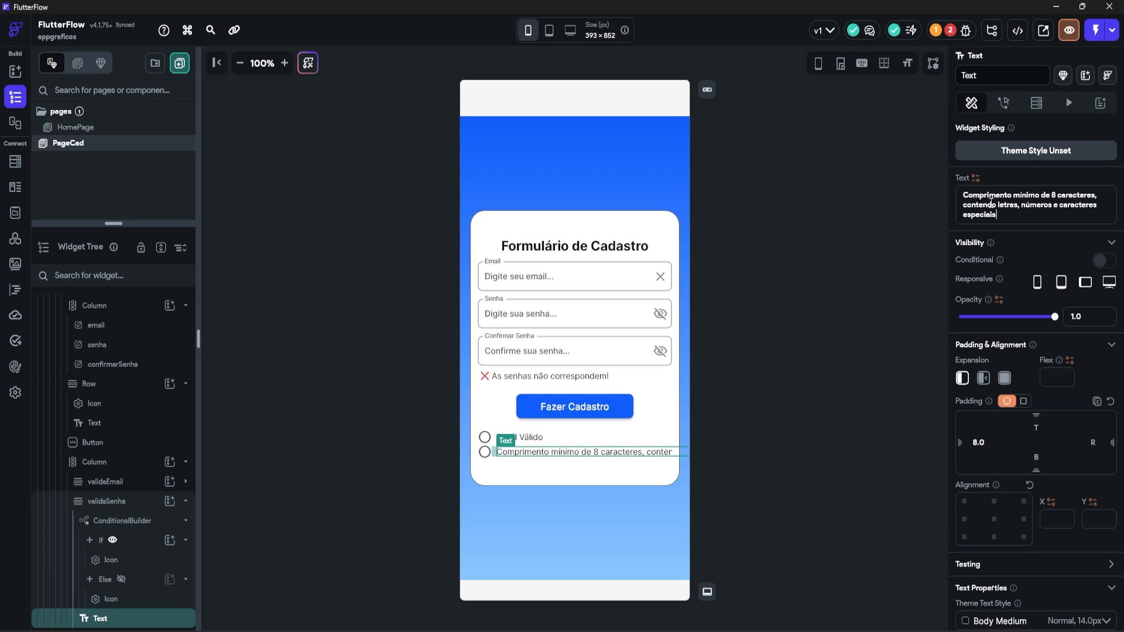
{"action": "left_click", "coordinate": [1004, 378]}
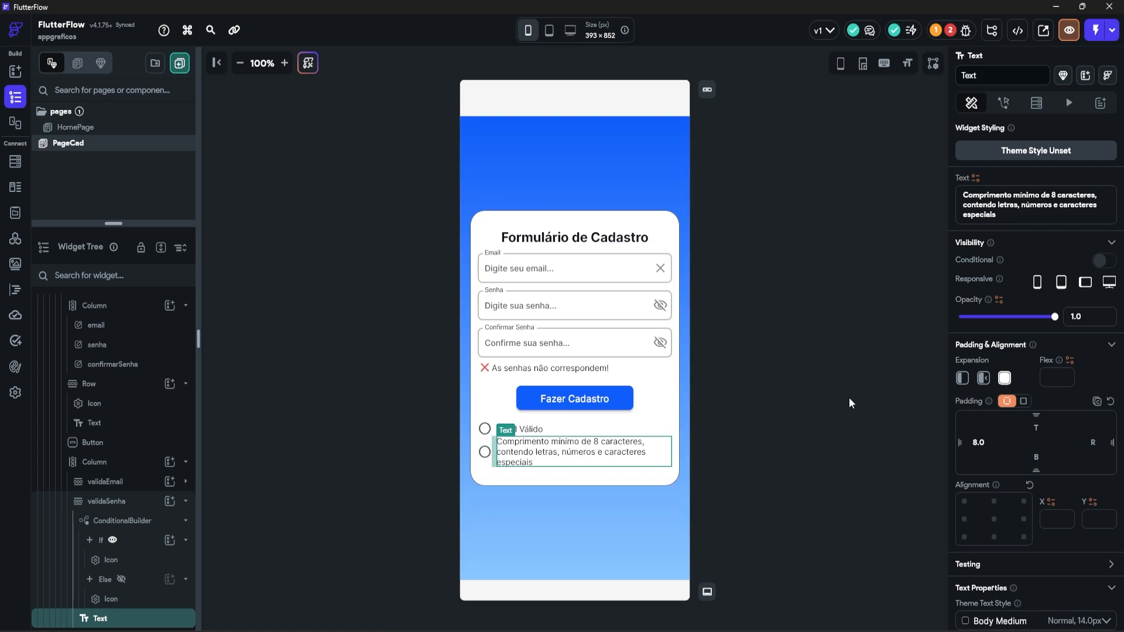
Step: Set the status rows' column Items Spacing to 8
{"action": "scroll", "coordinate": [131, 501], "scroll_direction": "up", "scroll_amount": 1}
{"action": "left_click", "coordinate": [130, 499]}
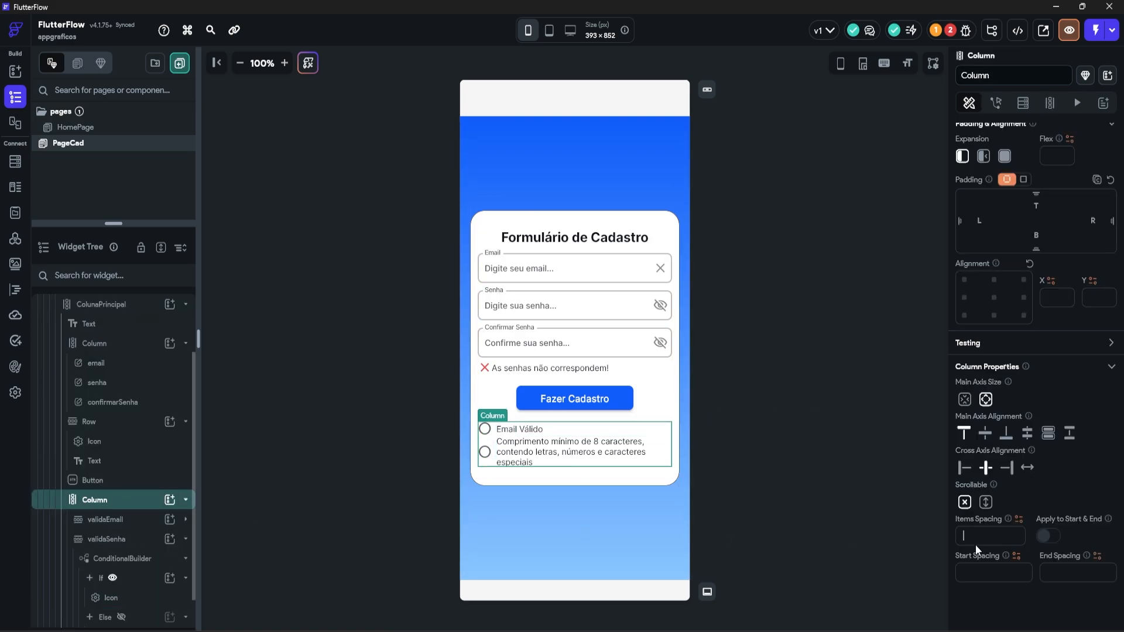
{"action": "type", "text": "8"}
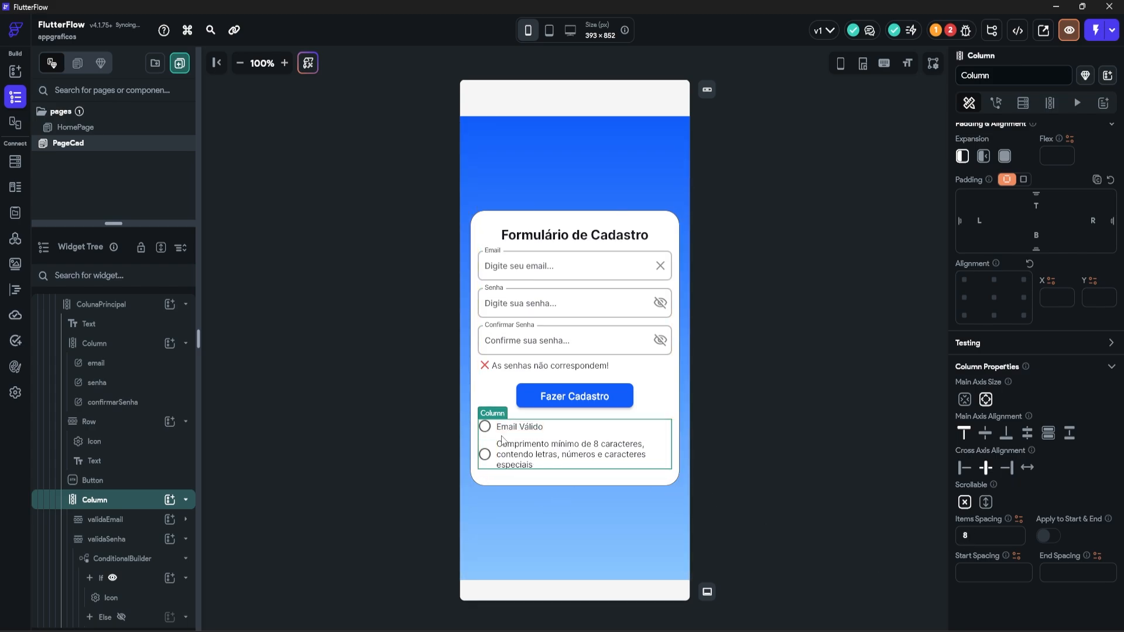
{"action": "left_click", "coordinate": [862, 448]}
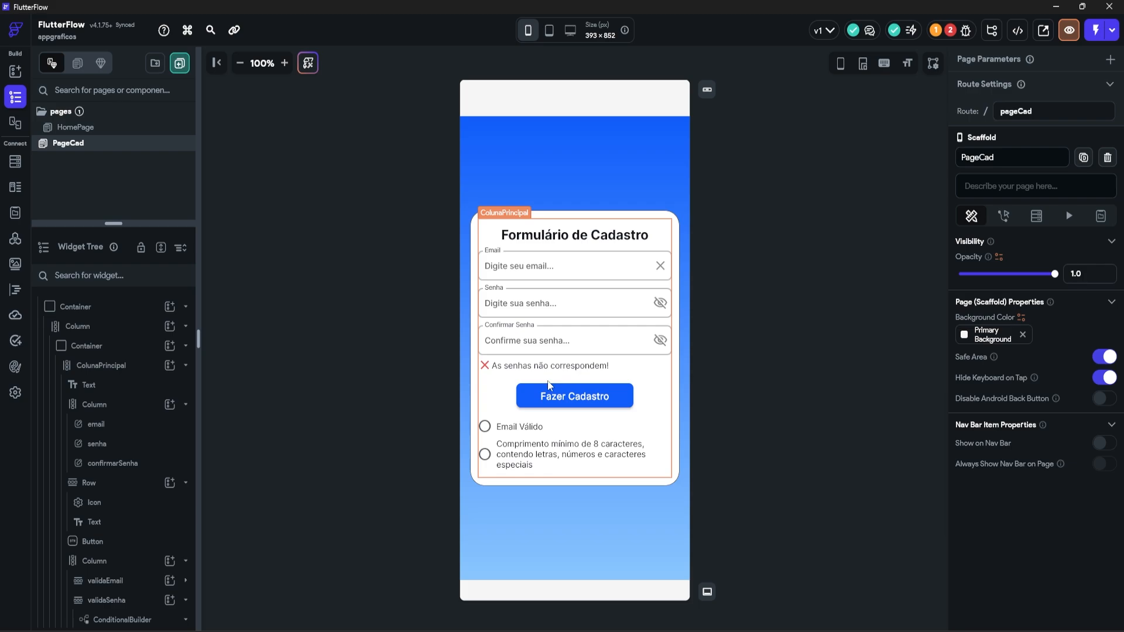
Step: Make ColunaPrincipal scrollable and adjust the 'Formulário de Cadastro' title's top padding
{"action": "left_click", "coordinate": [111, 367]}
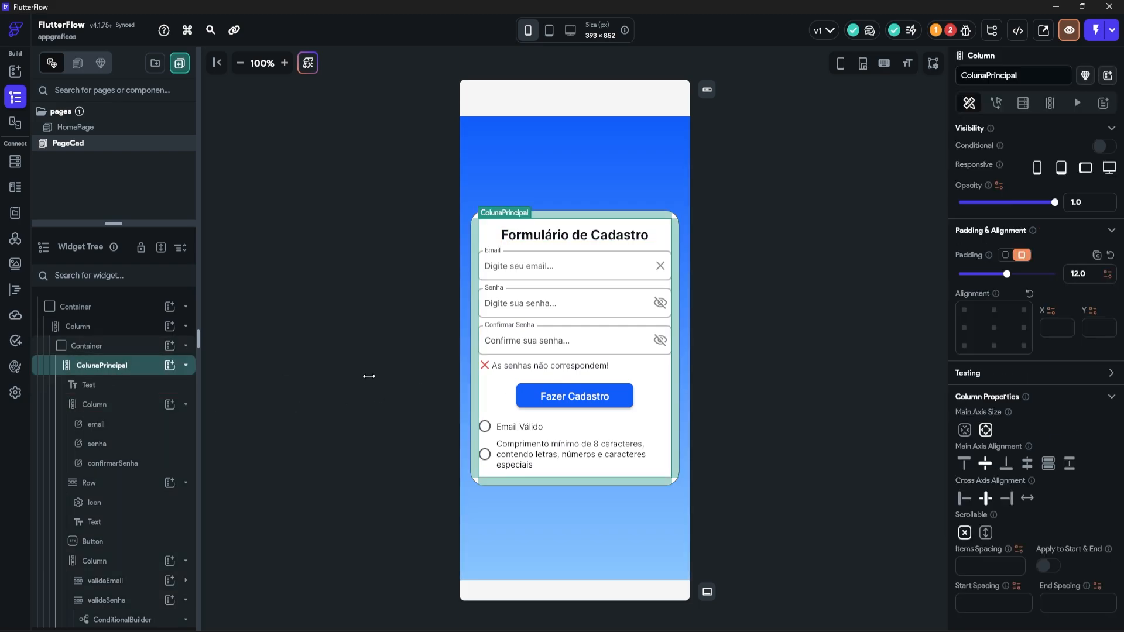
{"action": "left_click", "coordinate": [986, 533]}
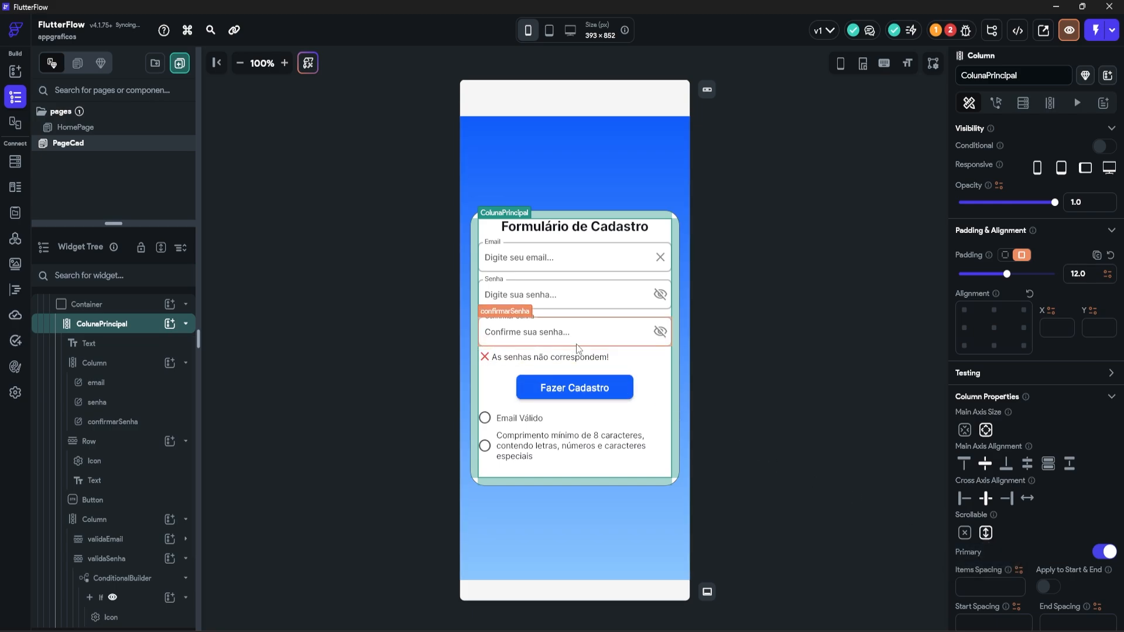
{"action": "left_click", "coordinate": [589, 229]}
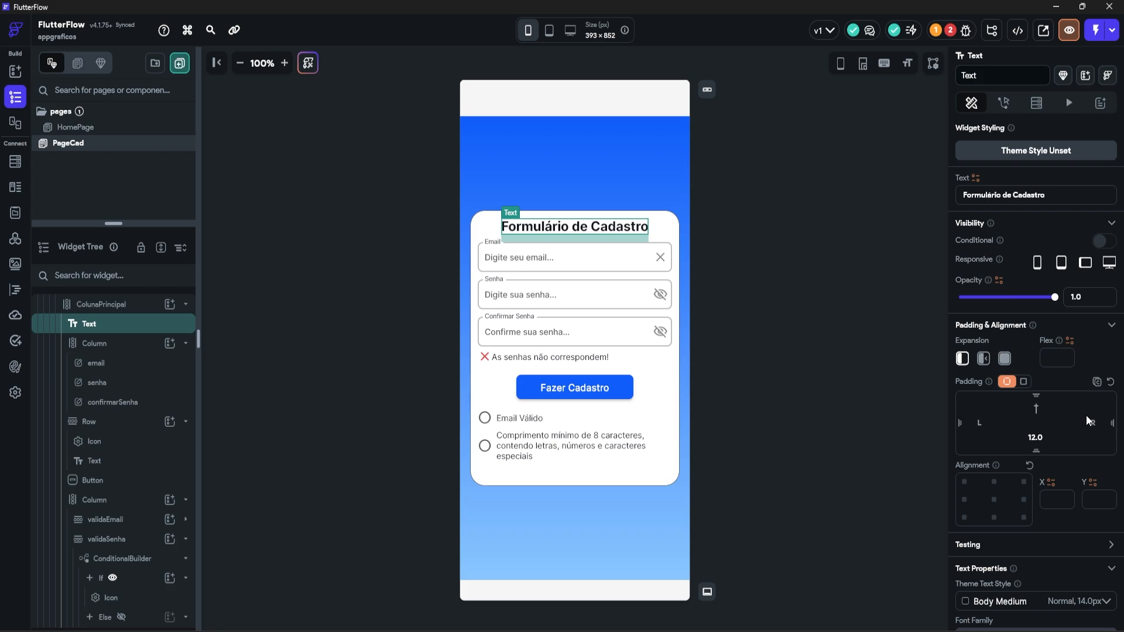
{"action": "left_click", "coordinate": [832, 424]}
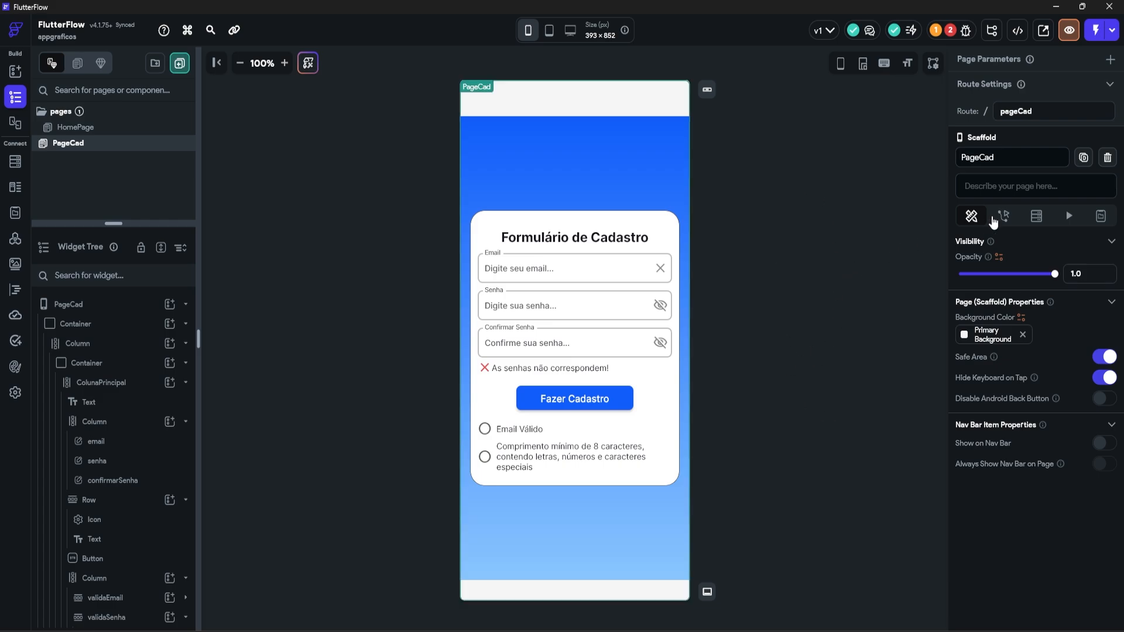
Step: Add a Boolean page state variable named check with initial value false
{"action": "left_click", "coordinate": [1101, 221]}
{"action": "left_click", "coordinate": [1038, 273]}
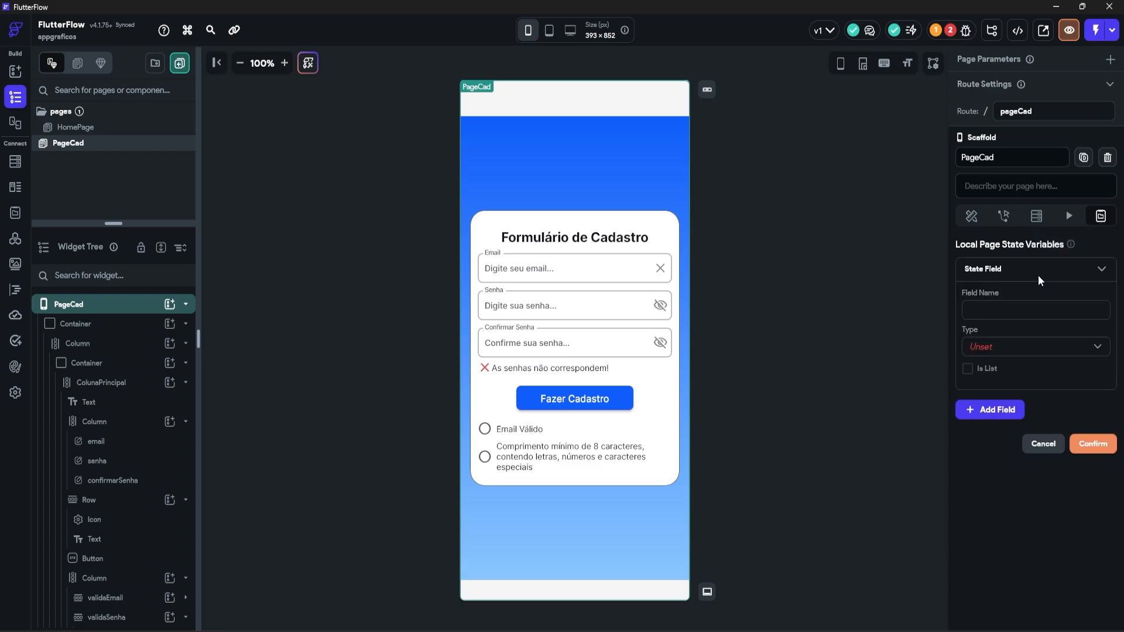
{"action": "type", "text": "check"}
{"action": "left_click", "coordinate": [1004, 346]}
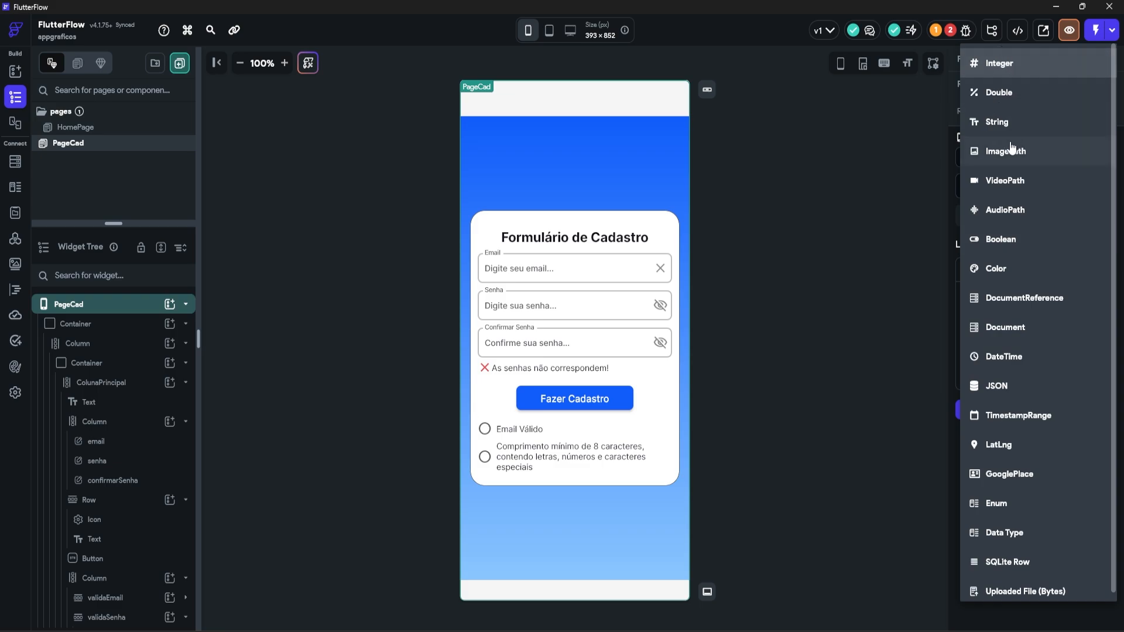
{"action": "left_click", "coordinate": [971, 240]}
{"action": "left_click", "coordinate": [976, 407]}
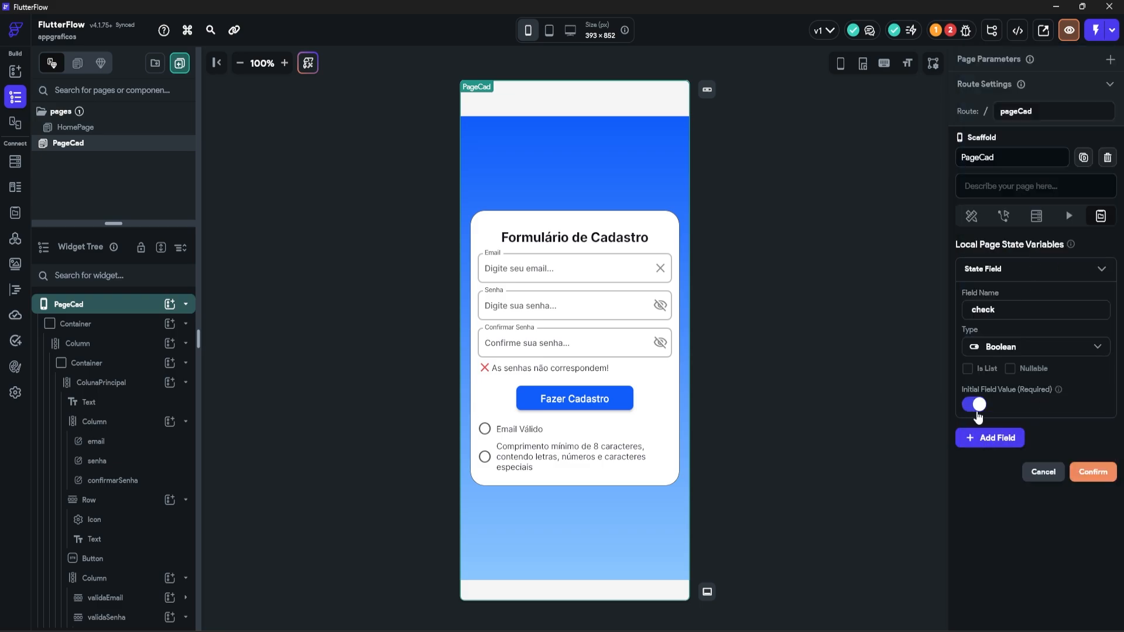
{"action": "left_click", "coordinate": [975, 406]}
{"action": "left_click", "coordinate": [1093, 472]}
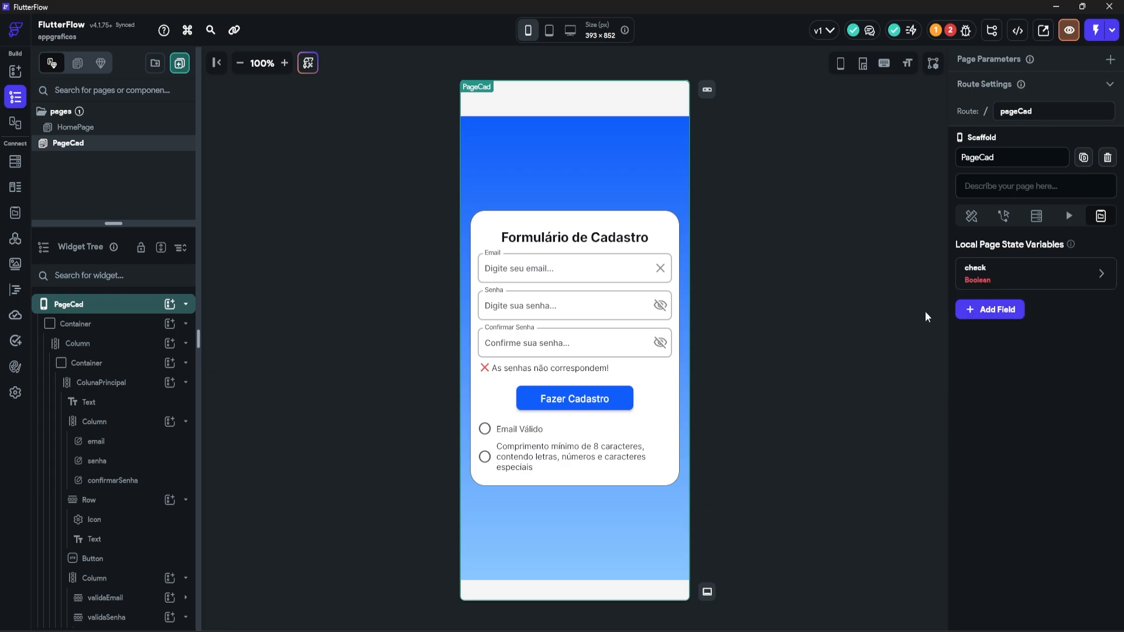
Step: Add a second Boolean page state variable, validarSenha, with initial value on
{"action": "left_click", "coordinate": [989, 309]}
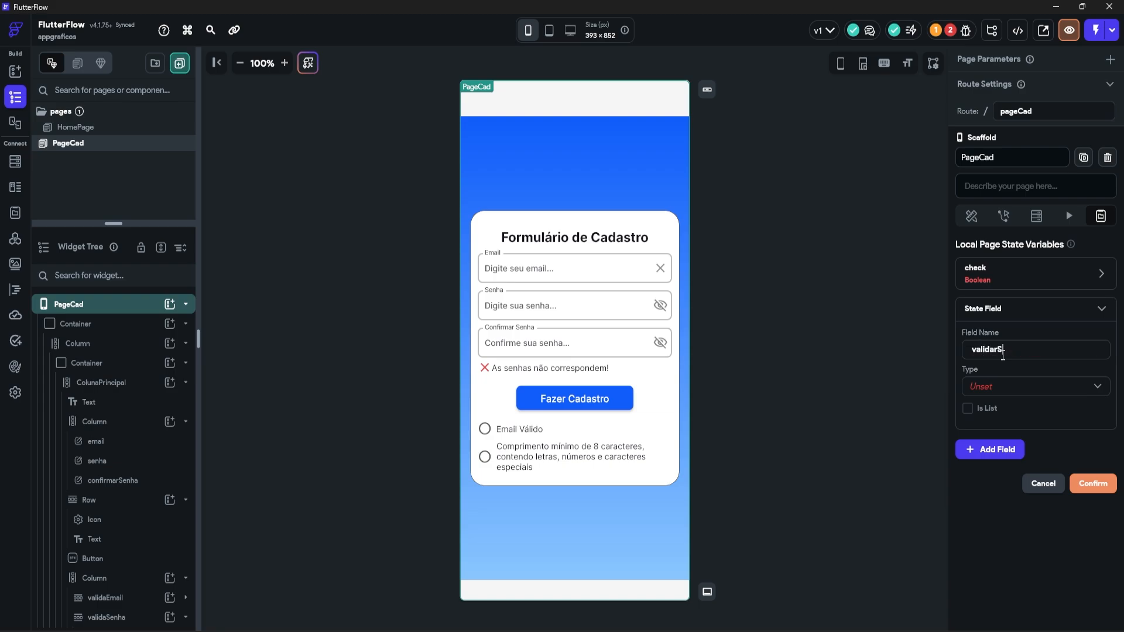
{"action": "left_click", "coordinate": [993, 388]}
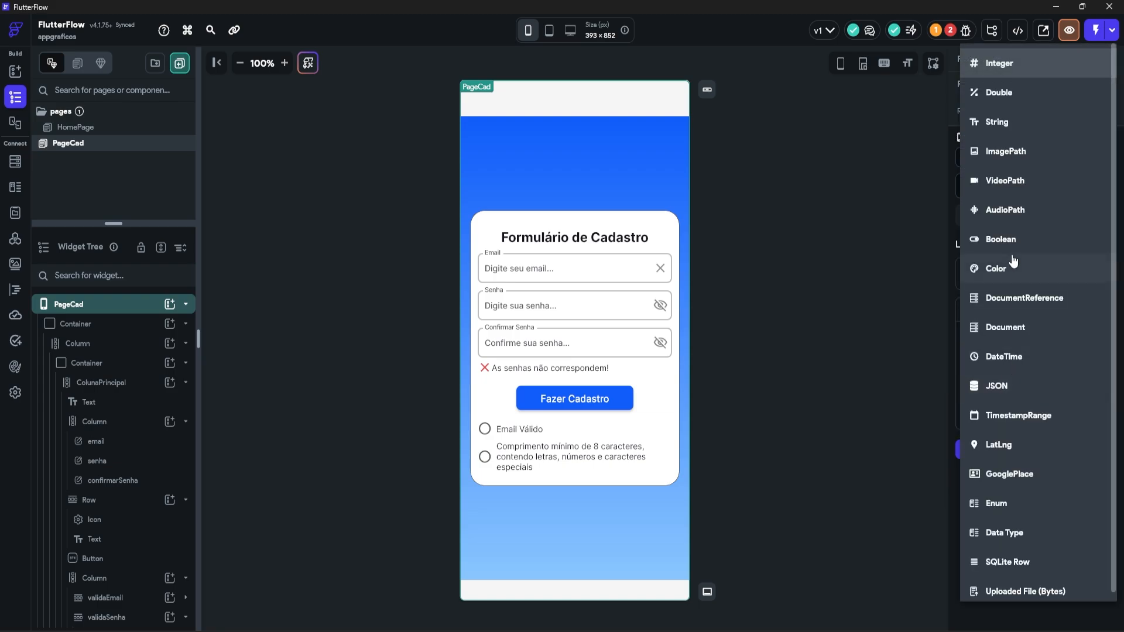
{"action": "left_click", "coordinate": [1011, 243]}
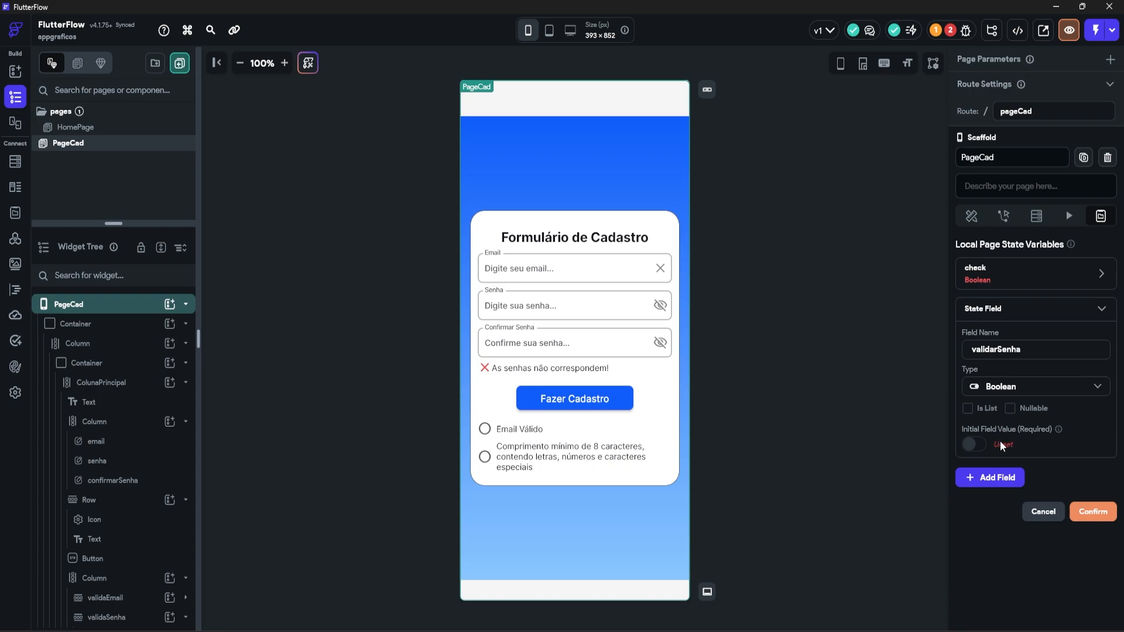
{"action": "left_click", "coordinate": [974, 445]}
{"action": "left_click", "coordinate": [1089, 519]}
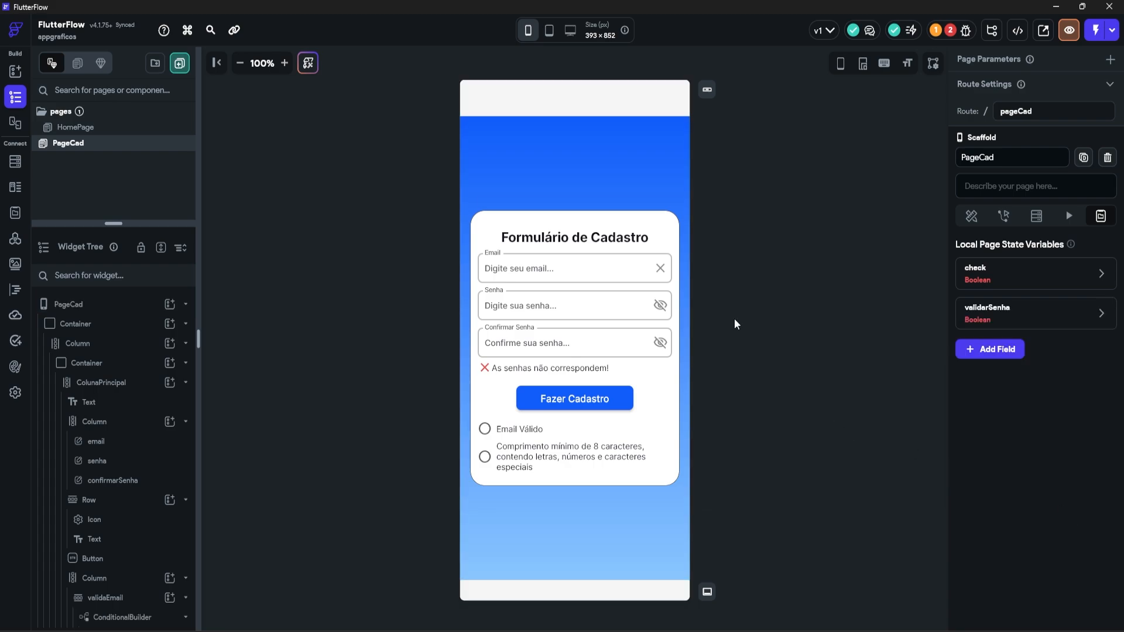
{"action": "left_click", "coordinate": [561, 273]}
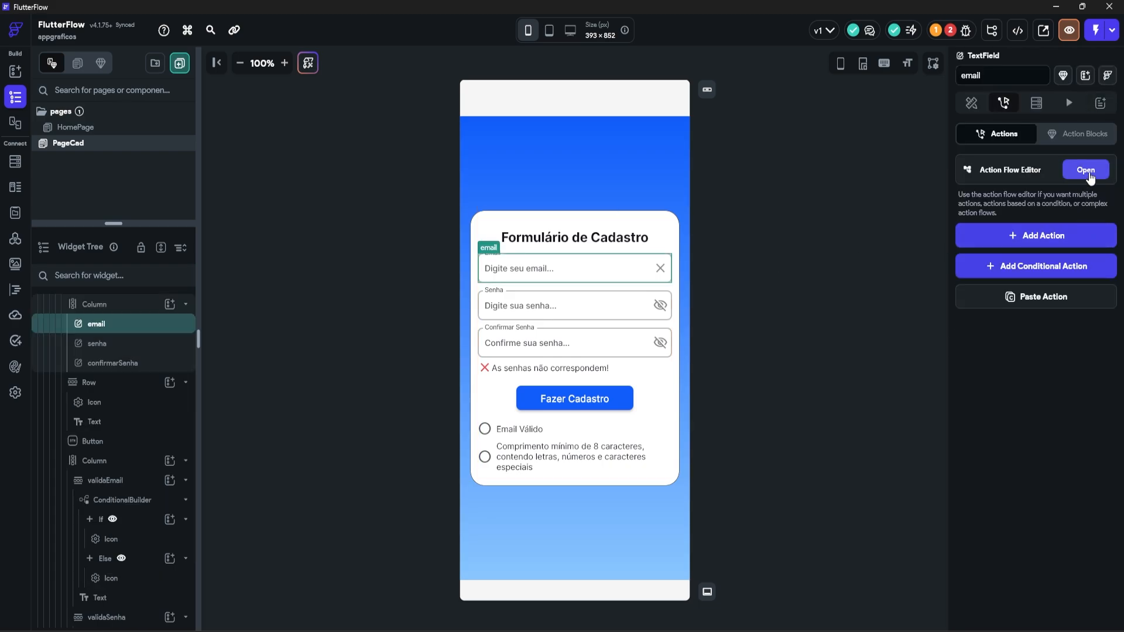
Step: Add a conditional action to the email field's On Change, combining its conditions with AND
{"action": "left_click", "coordinate": [1086, 171]}
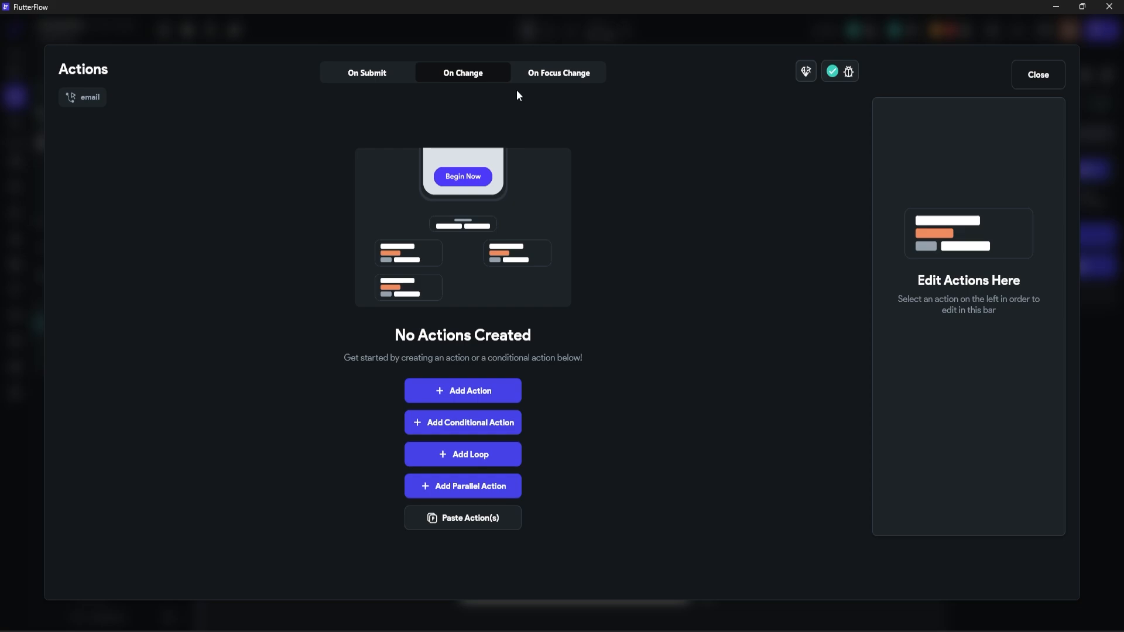
{"action": "left_click", "coordinate": [462, 424]}
{"action": "left_click", "coordinate": [967, 173]}
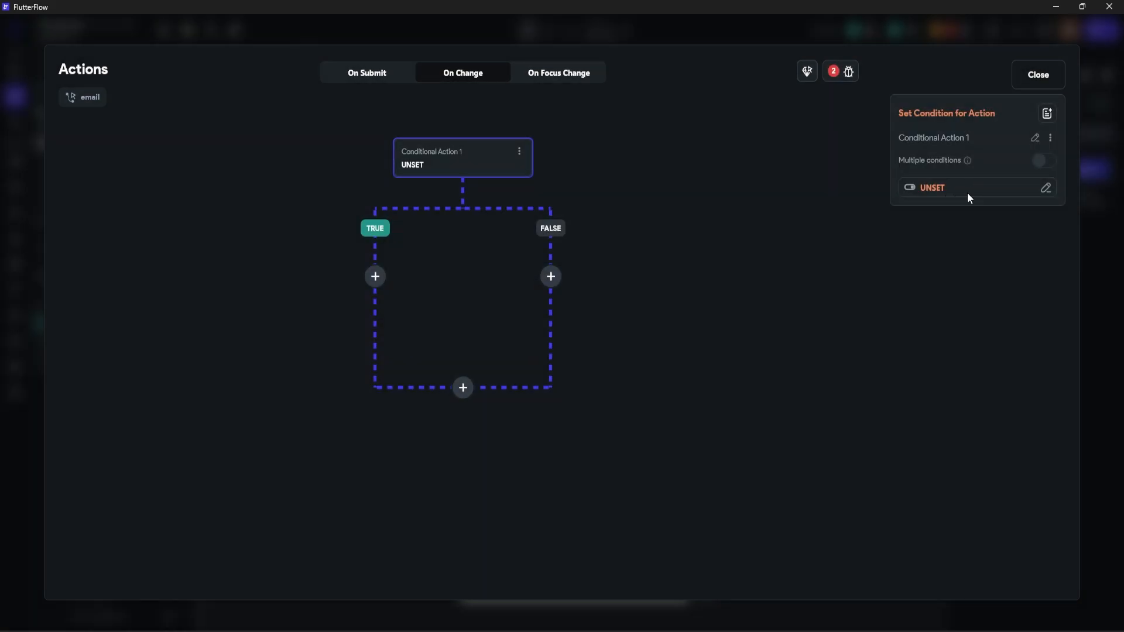
{"action": "left_click", "coordinate": [967, 192]}
{"action": "left_click", "coordinate": [768, 248]}
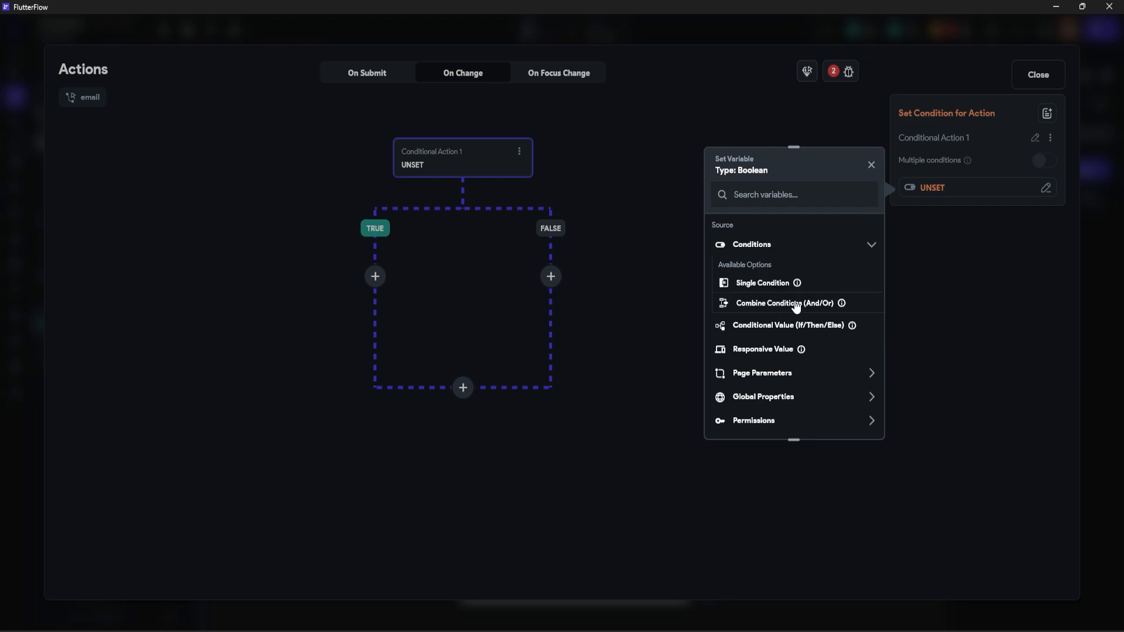
{"action": "left_click", "coordinate": [771, 305]}
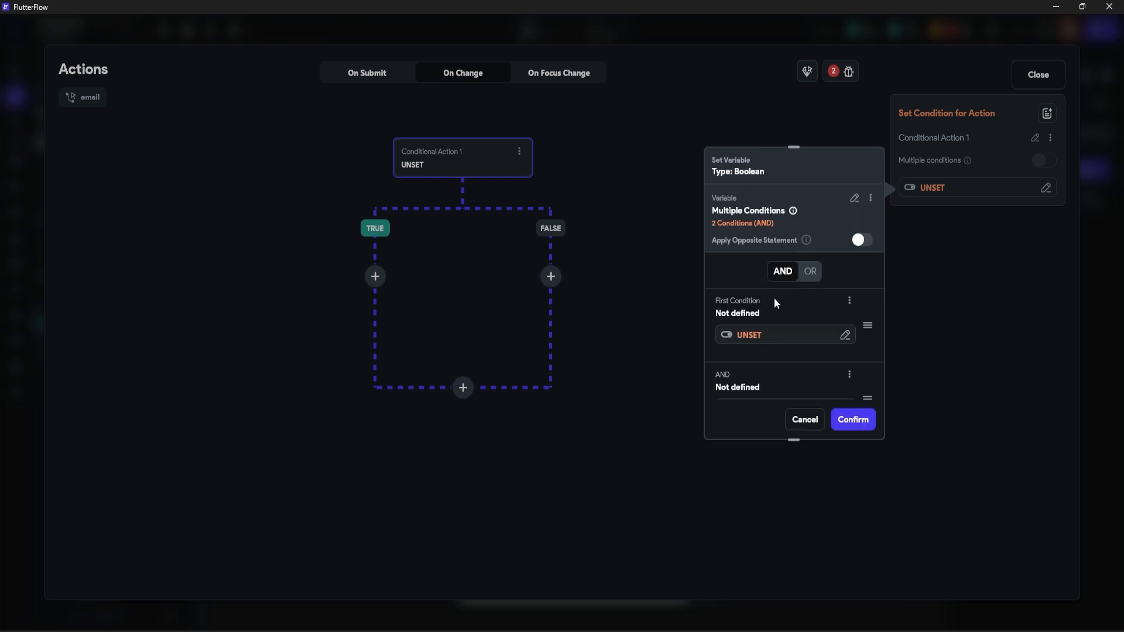
{"action": "scroll", "coordinate": [763, 297], "scroll_direction": "down", "scroll_amount": 3}
{"action": "scroll", "coordinate": [765, 301], "scroll_direction": "up", "scroll_amount": 2}
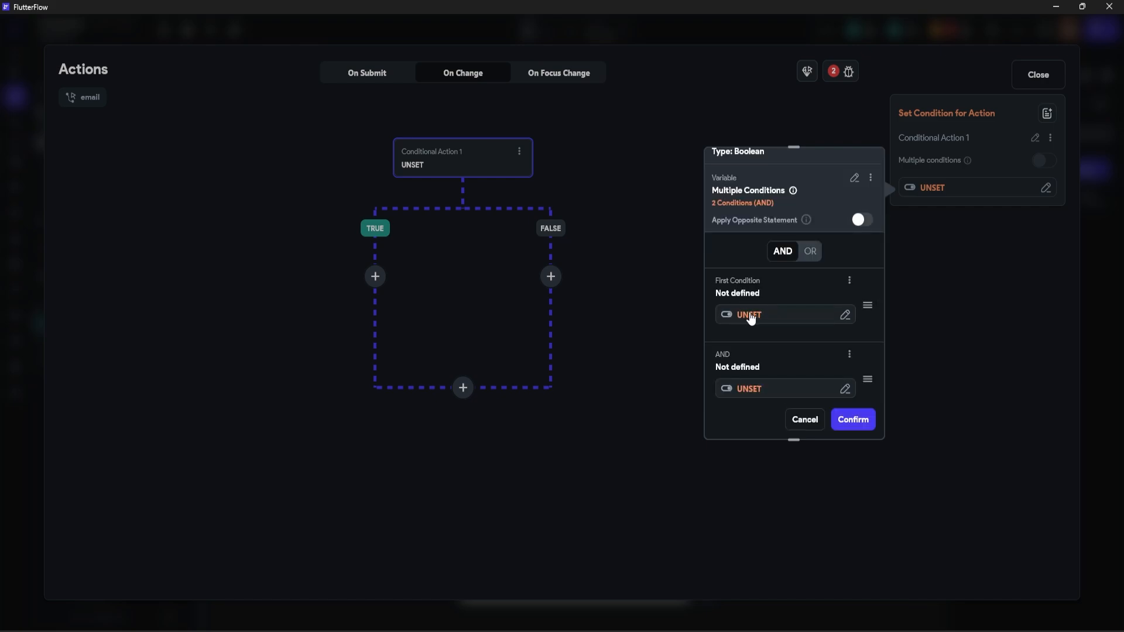
Step: Make the first condition check that the email field's text is set and not empty
{"action": "left_click", "coordinate": [749, 316]}
{"action": "left_click", "coordinate": [590, 375]}
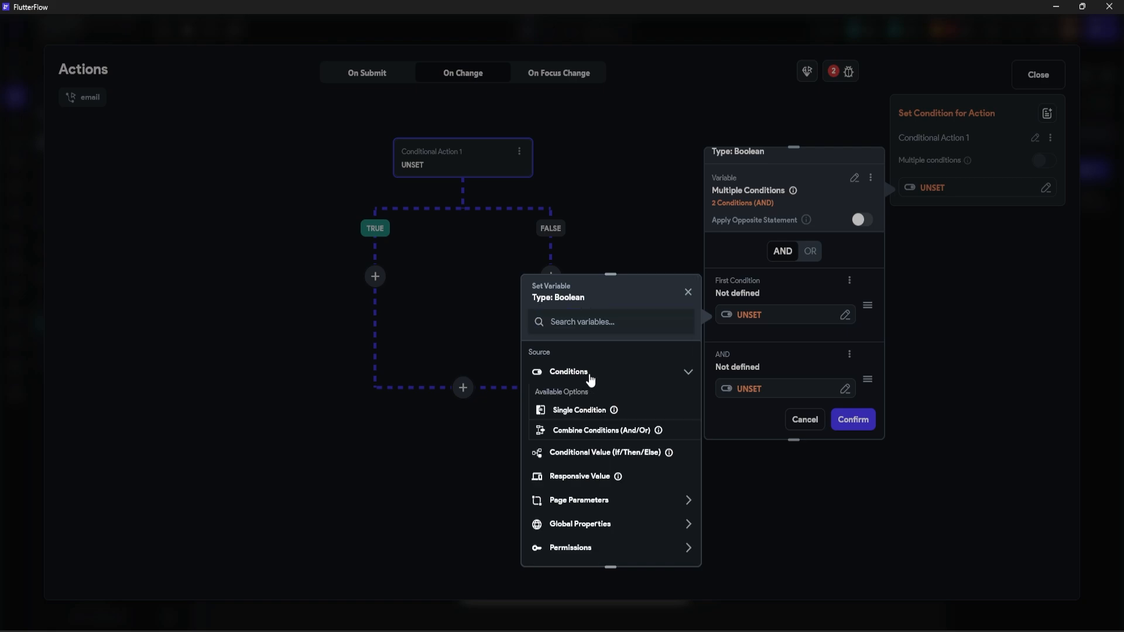
{"action": "left_click", "coordinate": [566, 413]}
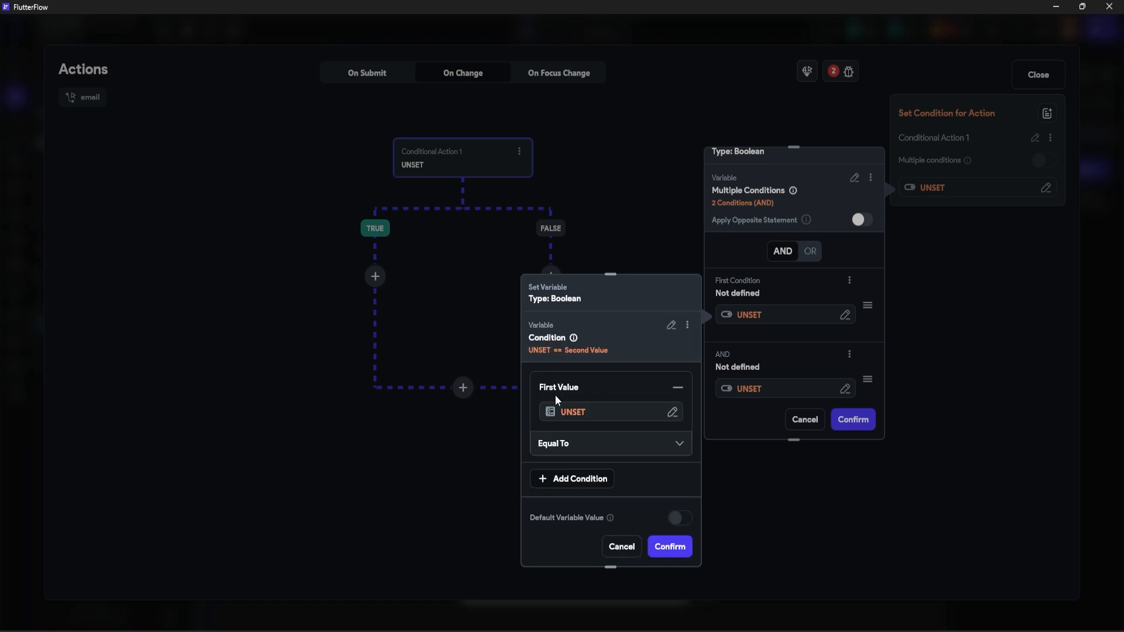
{"action": "left_click", "coordinate": [559, 412]}
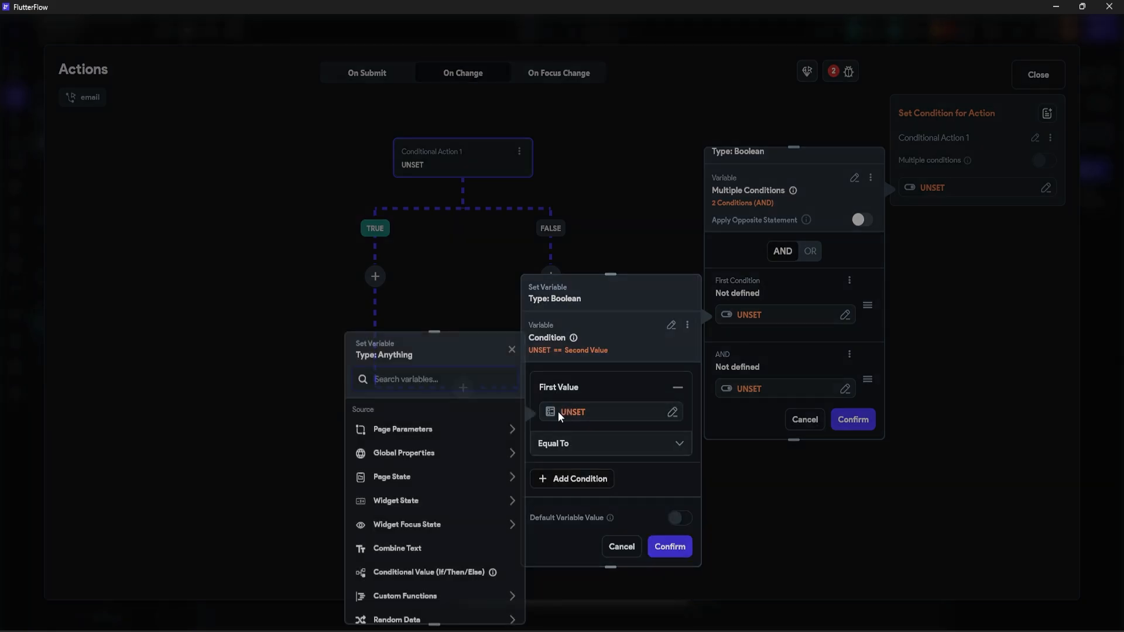
{"action": "left_click", "coordinate": [399, 502]}
{"action": "left_click", "coordinate": [392, 541]}
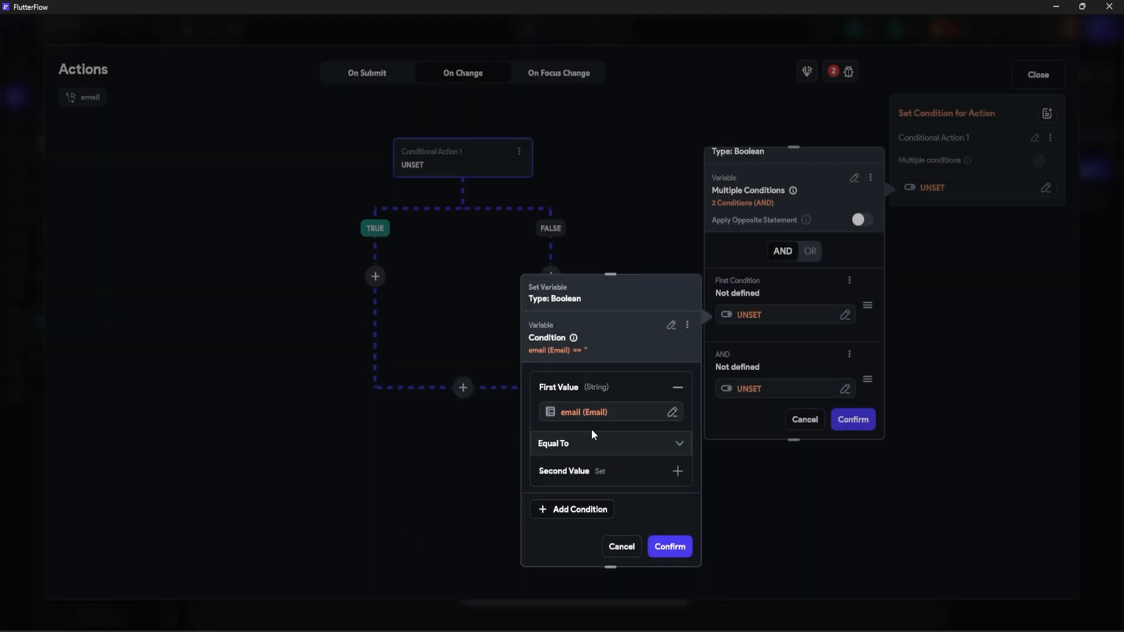
{"action": "left_click", "coordinate": [566, 446]}
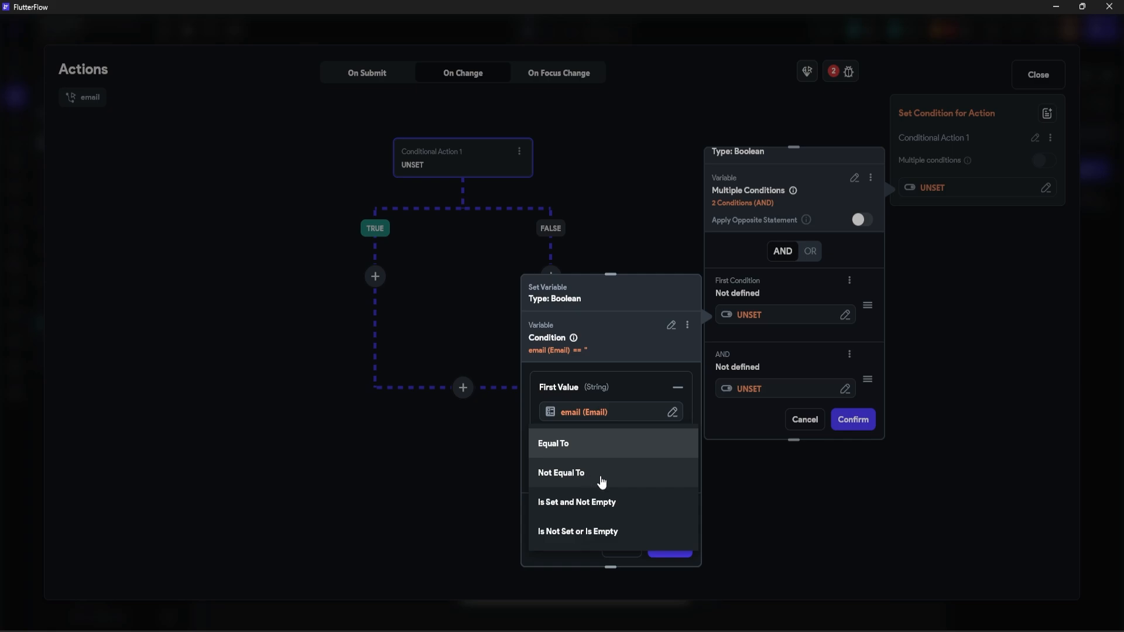
{"action": "left_click", "coordinate": [582, 506]}
{"action": "left_click", "coordinate": [664, 549]}
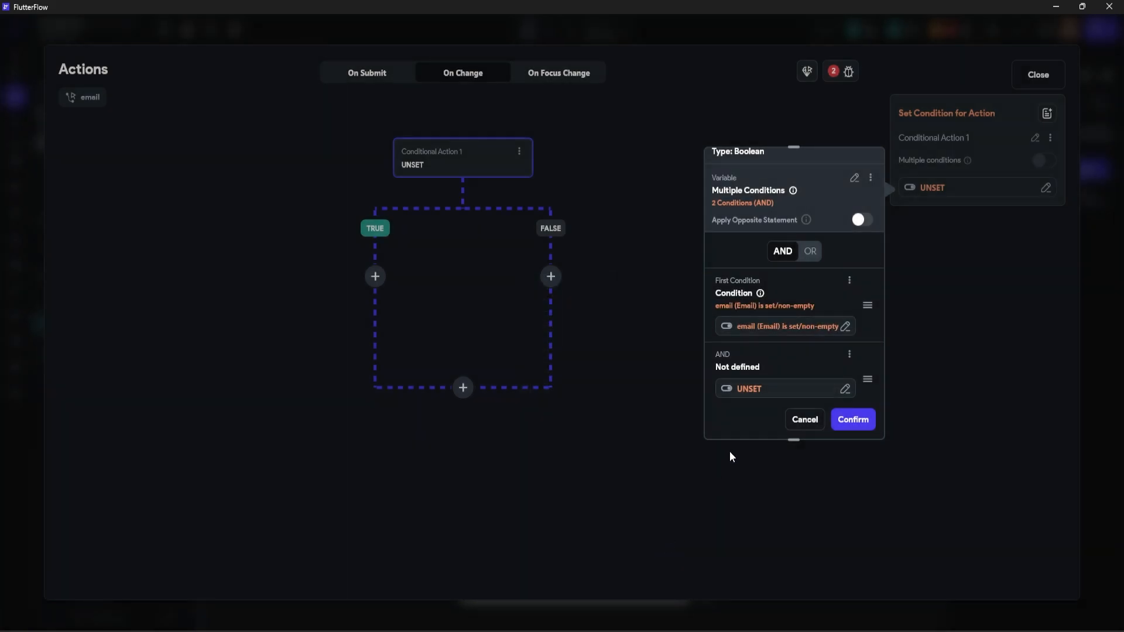
{"action": "scroll", "coordinate": [775, 328], "scroll_direction": "down", "scroll_amount": 1}
Step: Make the second condition a code expression with an email argument taken from the email field
{"action": "left_click", "coordinate": [750, 329]}
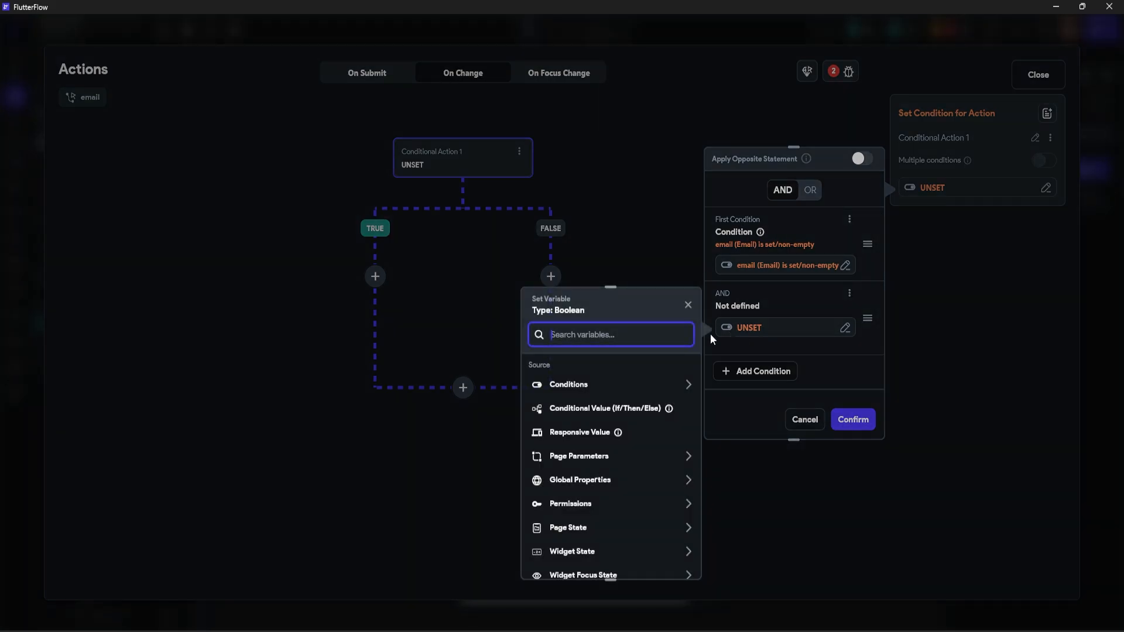
{"action": "scroll", "coordinate": [613, 427], "scroll_direction": "down", "scroll_amount": 2}
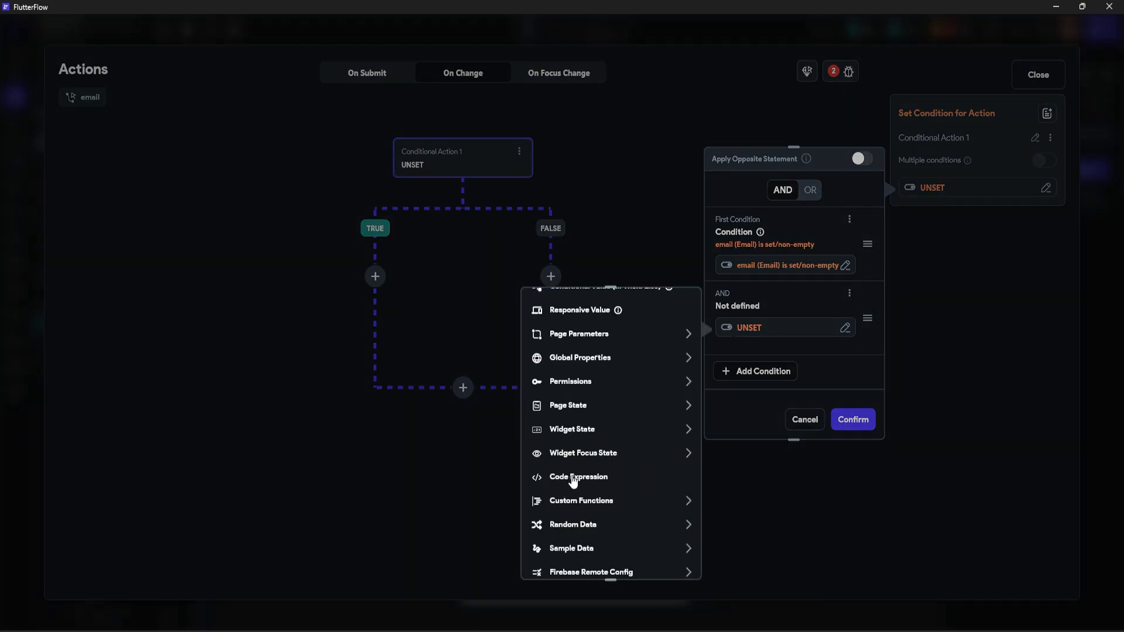
{"action": "left_click", "coordinate": [573, 481]}
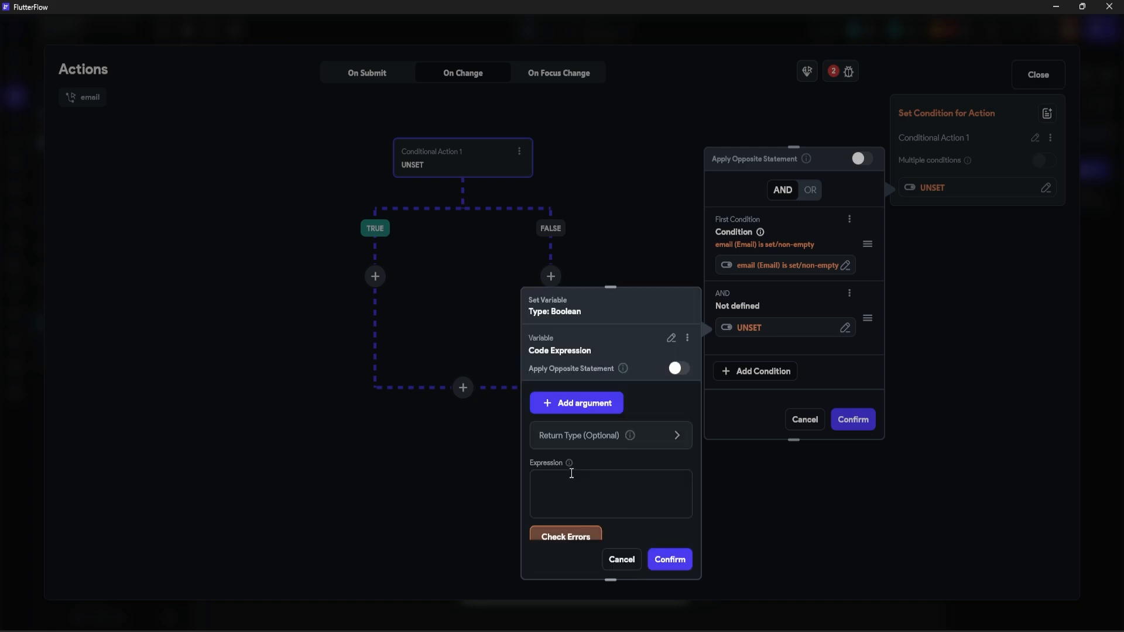
{"action": "left_click", "coordinate": [581, 405]}
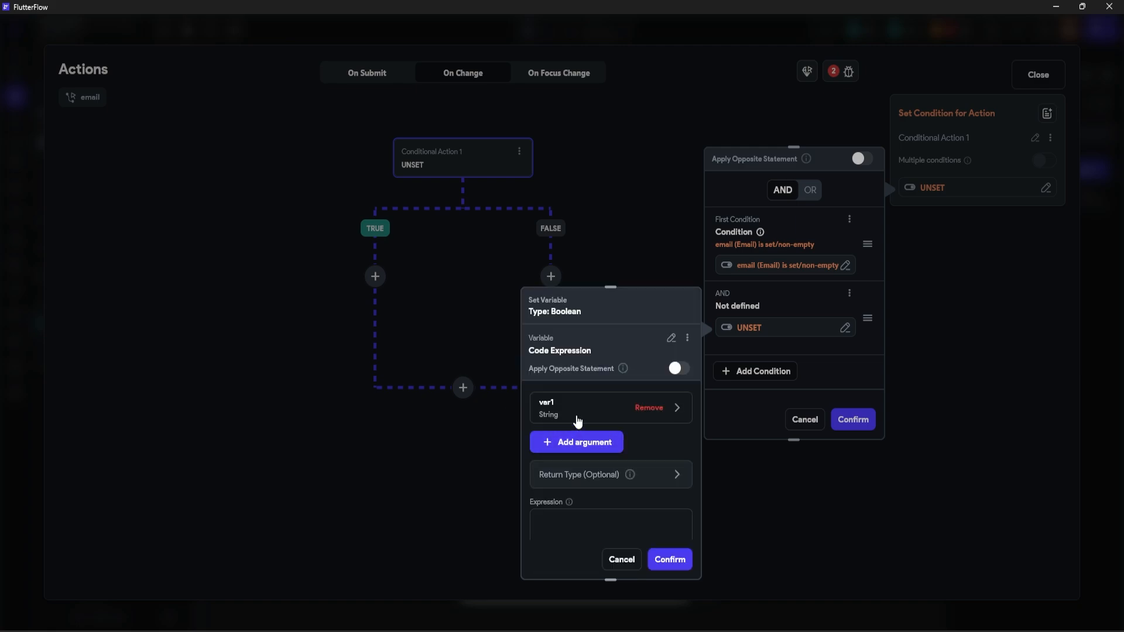
{"action": "left_click", "coordinate": [564, 414]}
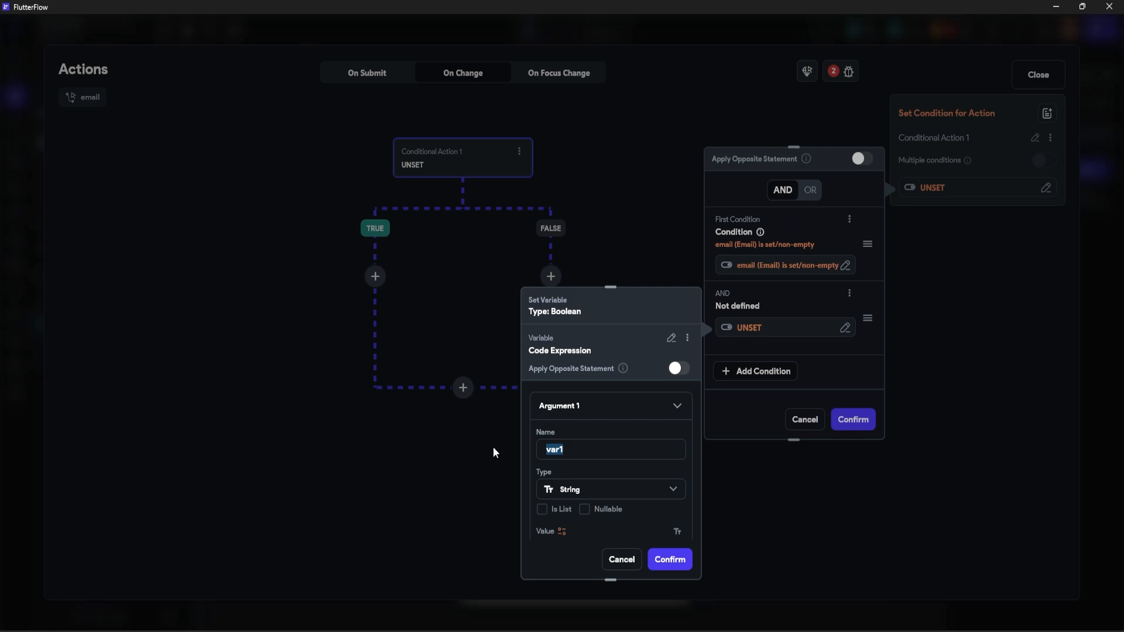
{"action": "type", "text": "emna"}
{"action": "scroll", "coordinate": [673, 427], "scroll_direction": "down", "scroll_amount": 1}
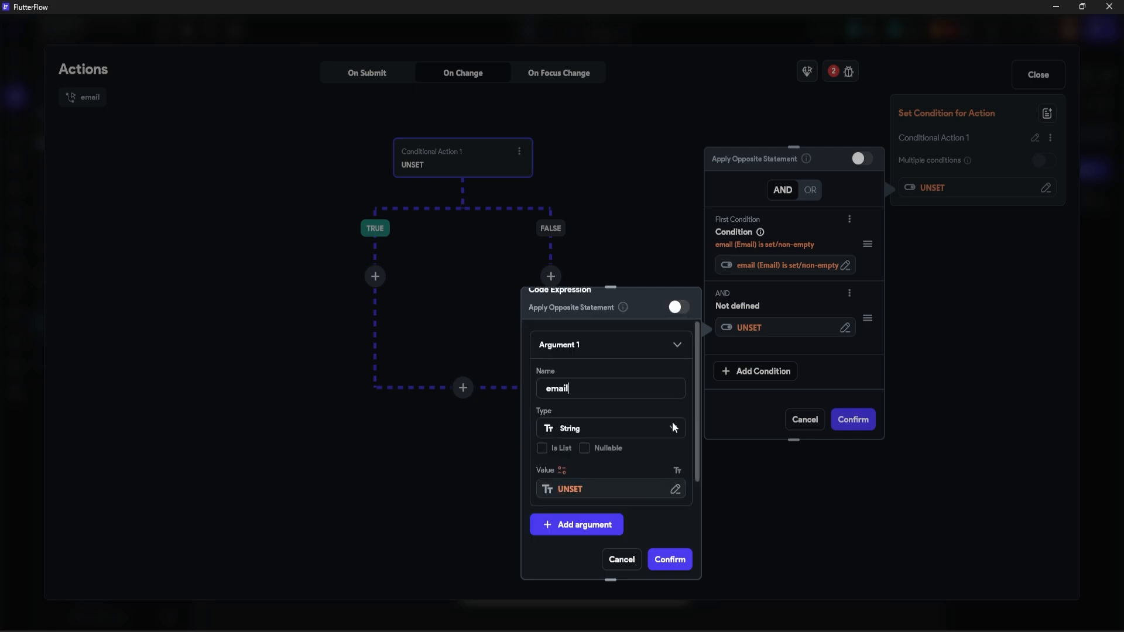
{"action": "left_click", "coordinate": [576, 490]}
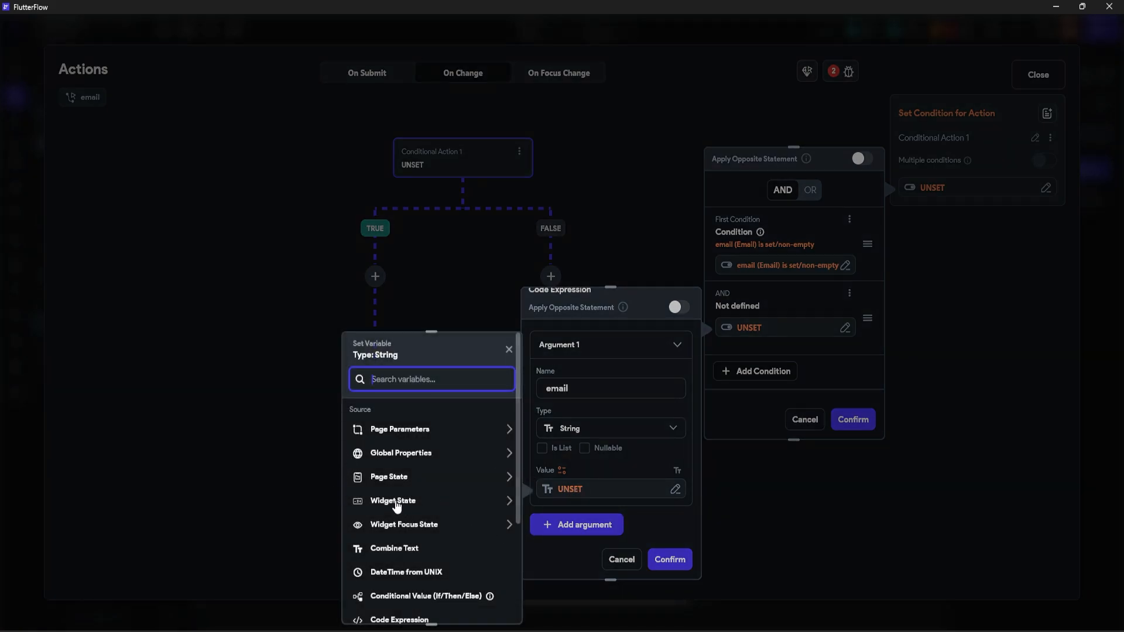
{"action": "left_click", "coordinate": [404, 503]}
{"action": "left_click", "coordinate": [395, 539]}
{"action": "scroll", "coordinate": [592, 428], "scroll_direction": "down", "scroll_amount": 3}
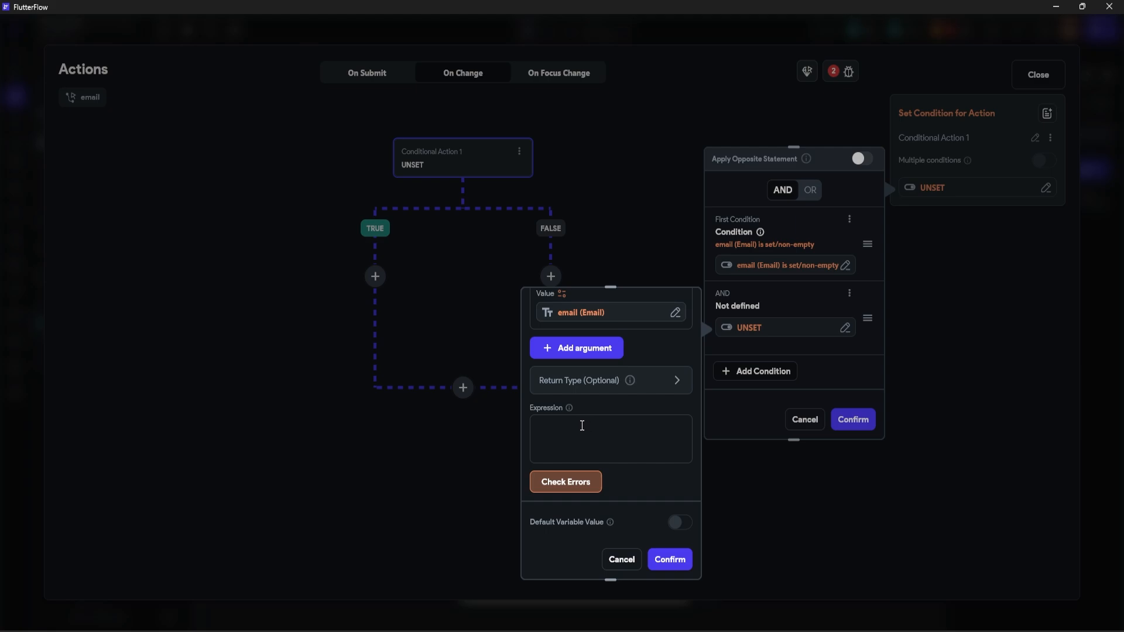
Step: Paste the email RegExp and highlight its parts: local characters, plus sign, domain, two-letter ending
{"action": "type", "text": "RegExp(r'^[a-zA-Z0-9._%+-]+@[a-zA-Z0-9.-]+\\.[a-zA-Z]{2,}$',)"}
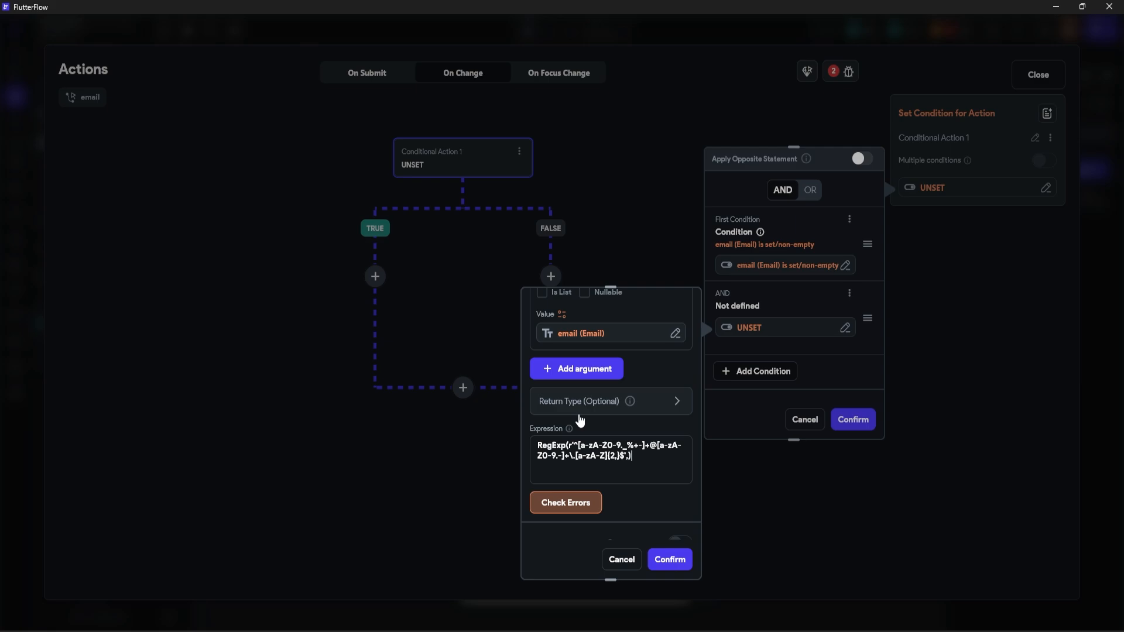
{"action": "left_click_drag", "start_coordinate": [619, 446], "coordinate": [579, 443]}
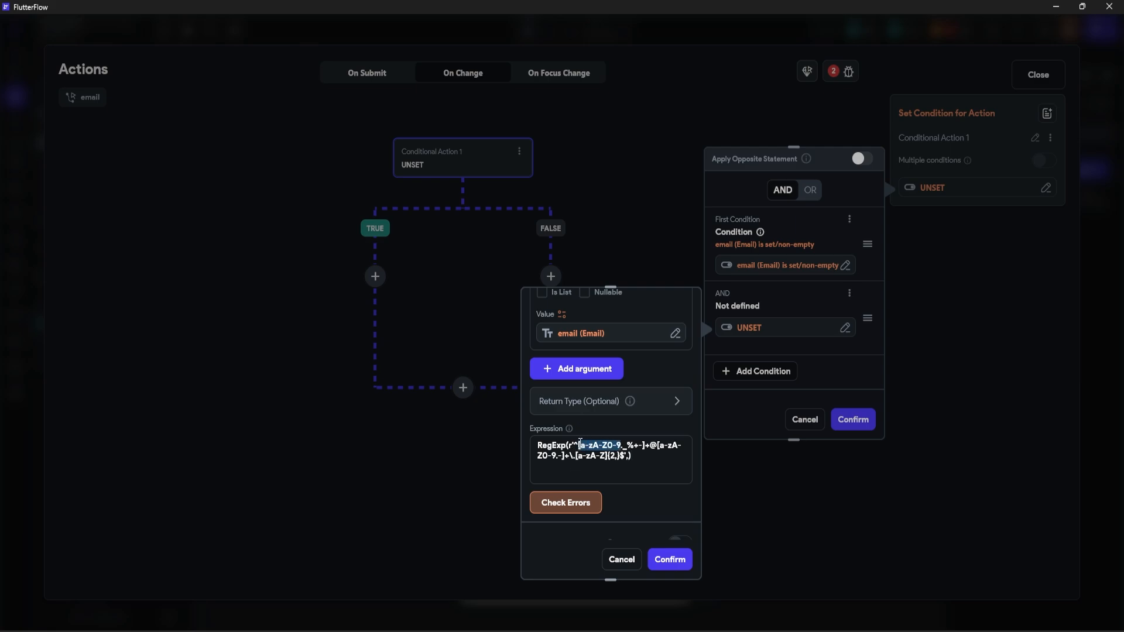
{"action": "left_click", "coordinate": [624, 447]}
{"action": "left_click_drag", "start_coordinate": [654, 443], "coordinate": [646, 445]}
{"action": "left_click", "coordinate": [656, 444]}
{"action": "left_click_drag", "start_coordinate": [658, 445], "coordinate": [676, 448]}
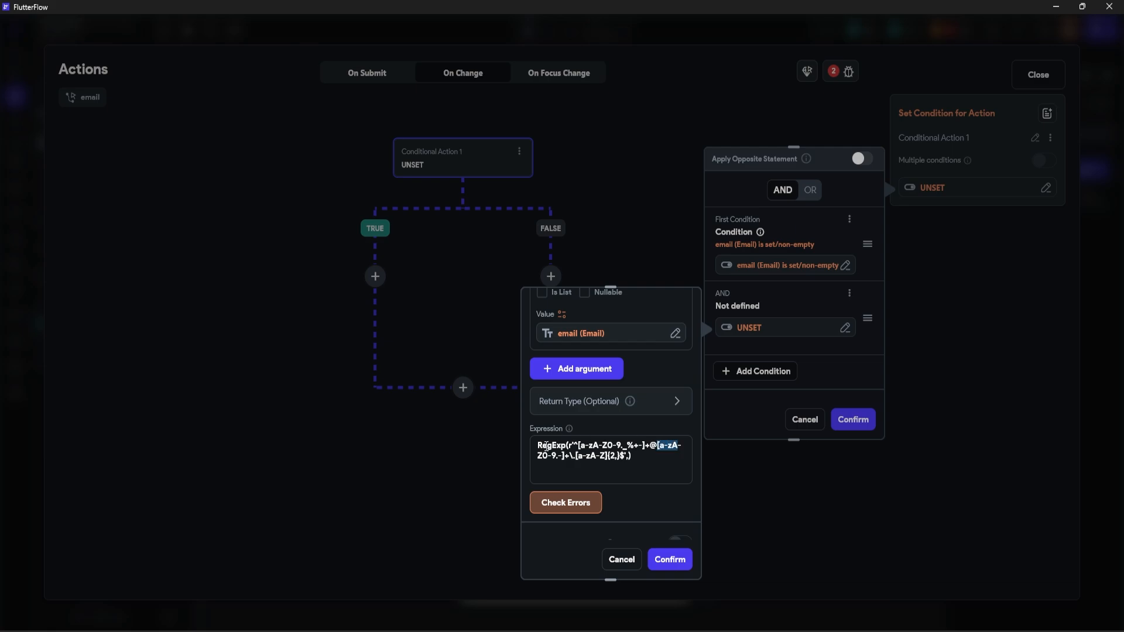
{"action": "left_click", "coordinate": [576, 455]}
{"action": "left_click_drag", "start_coordinate": [586, 455], "coordinate": [624, 462]}
Step: Complete the expression with .hasMatch(email), check it for errors, and confirm both conditions
{"action": "scroll", "coordinate": [644, 466], "scroll_direction": "down", "scroll_amount": 1}
{"action": "left_click", "coordinate": [637, 467]}
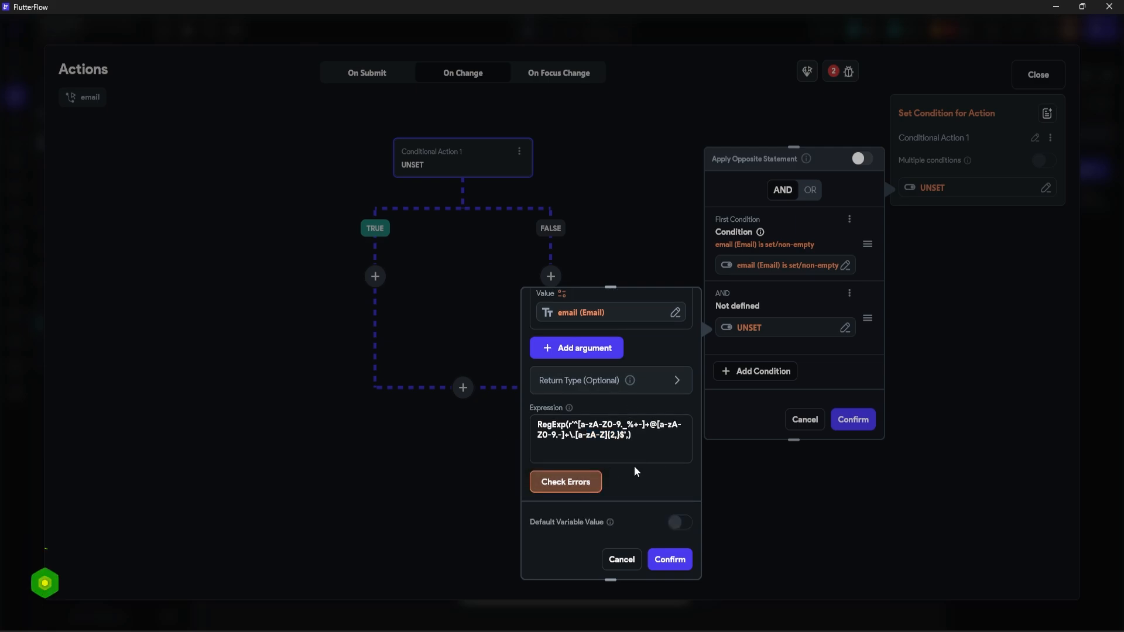
{"action": "left_click", "coordinate": [649, 432]}
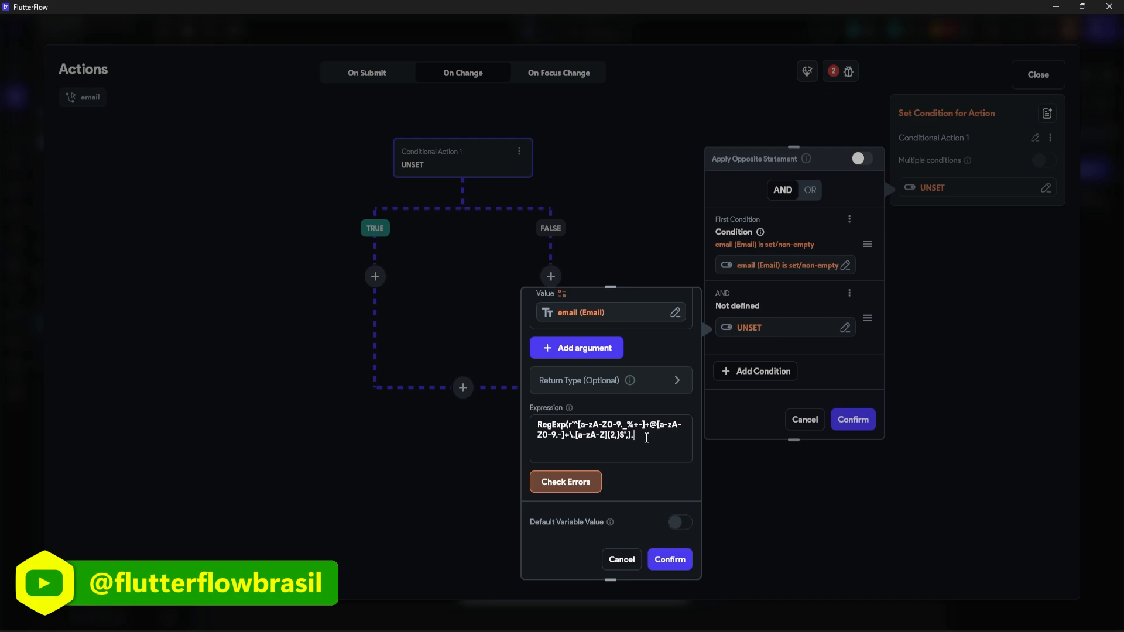
{"action": "type", "text": ".hasMatch("}
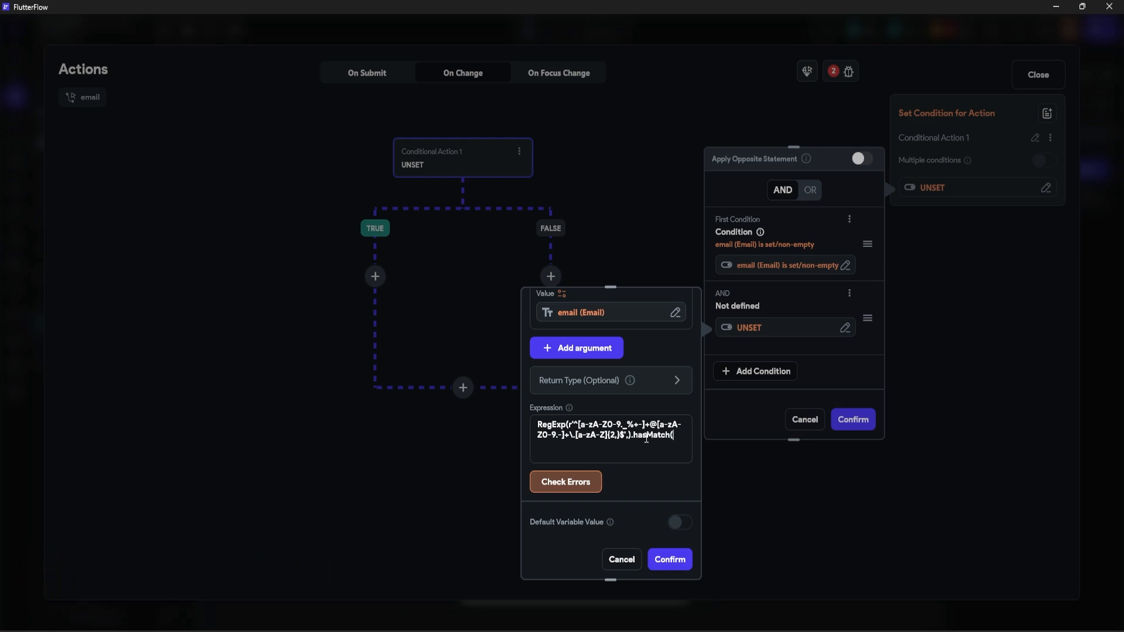
{"action": "scroll", "coordinate": [632, 394], "scroll_direction": "up", "scroll_amount": 3}
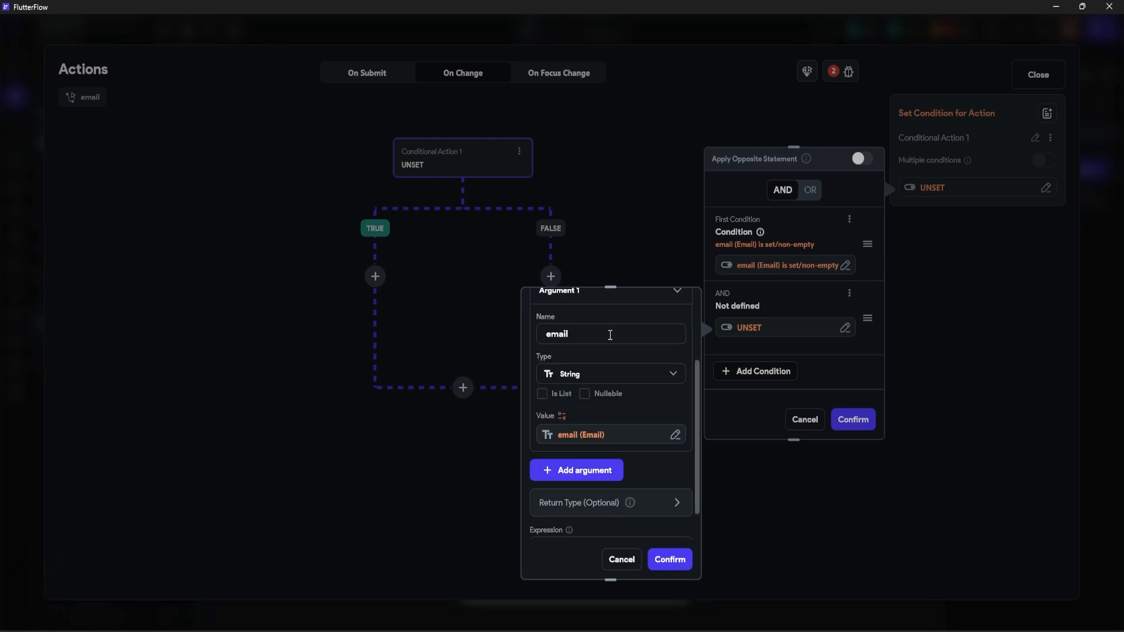
{"action": "left_click_drag", "start_coordinate": [598, 336], "coordinate": [532, 346]}
{"action": "scroll", "coordinate": [609, 410], "scroll_direction": "down", "scroll_amount": 3}
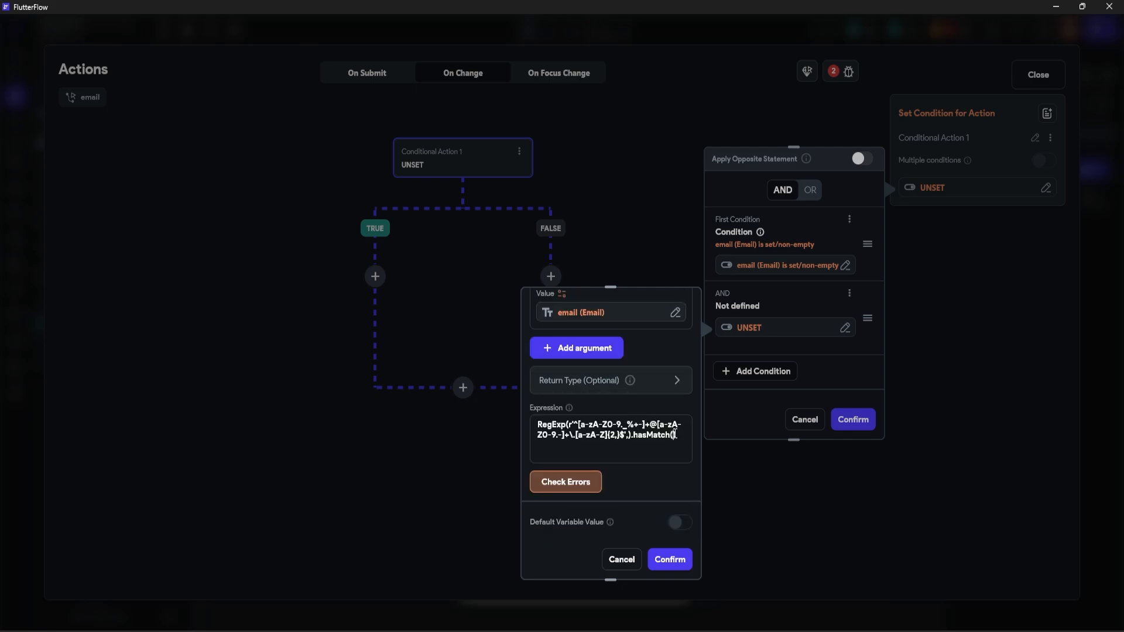
{"action": "type", "text": "email"}
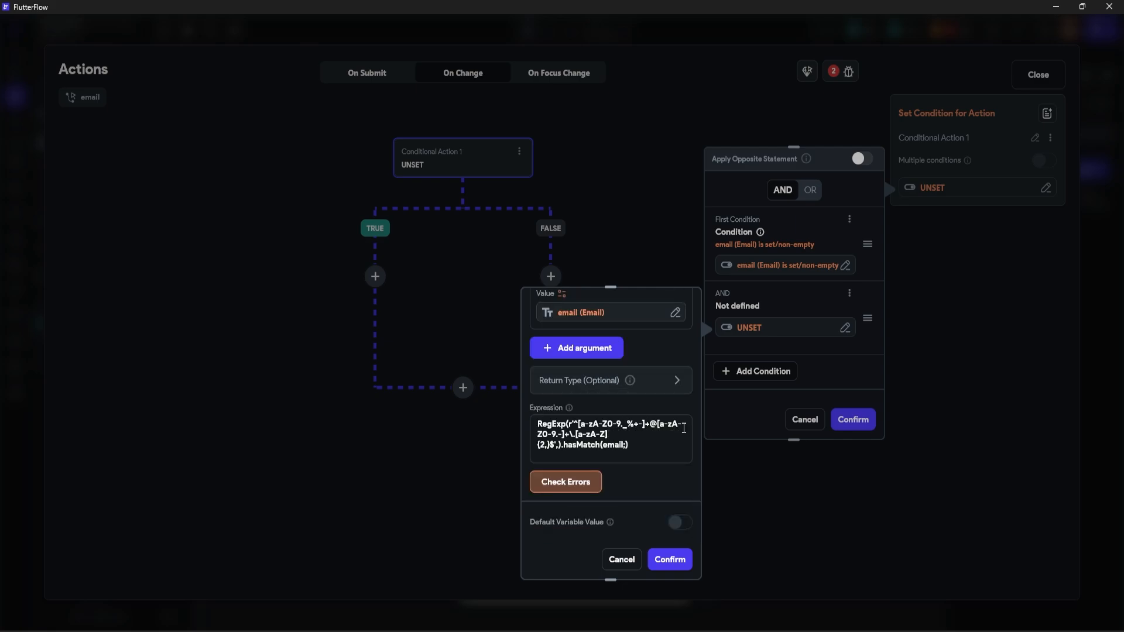
{"action": "left_click", "coordinate": [582, 481]}
{"action": "scroll", "coordinate": [643, 456], "scroll_direction": "down", "scroll_amount": 1}
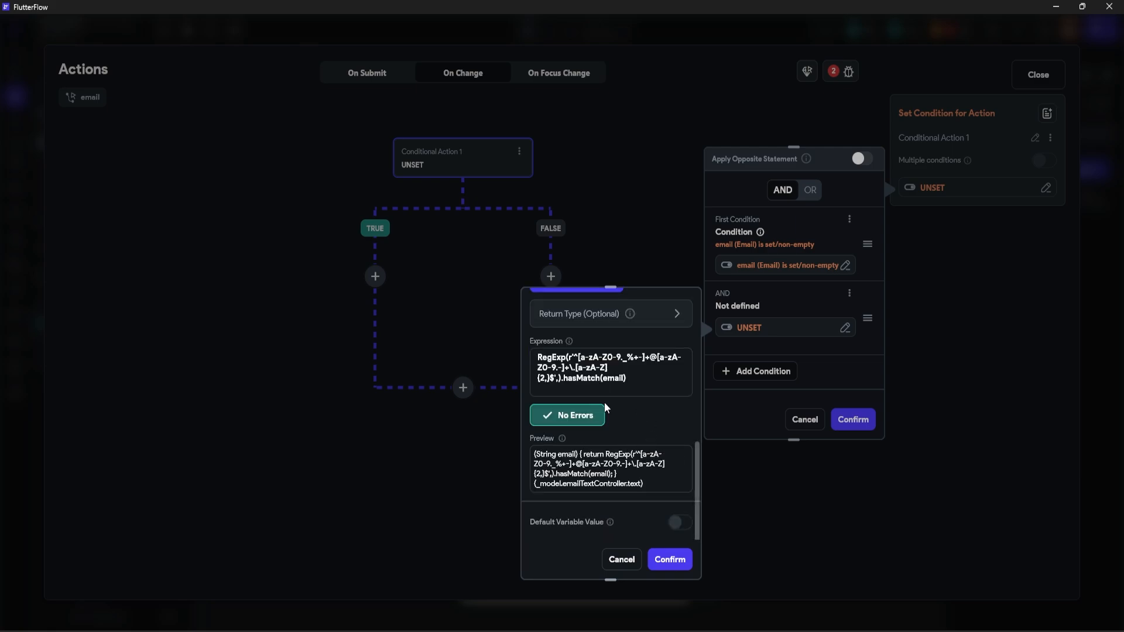
{"action": "left_click", "coordinate": [669, 559]}
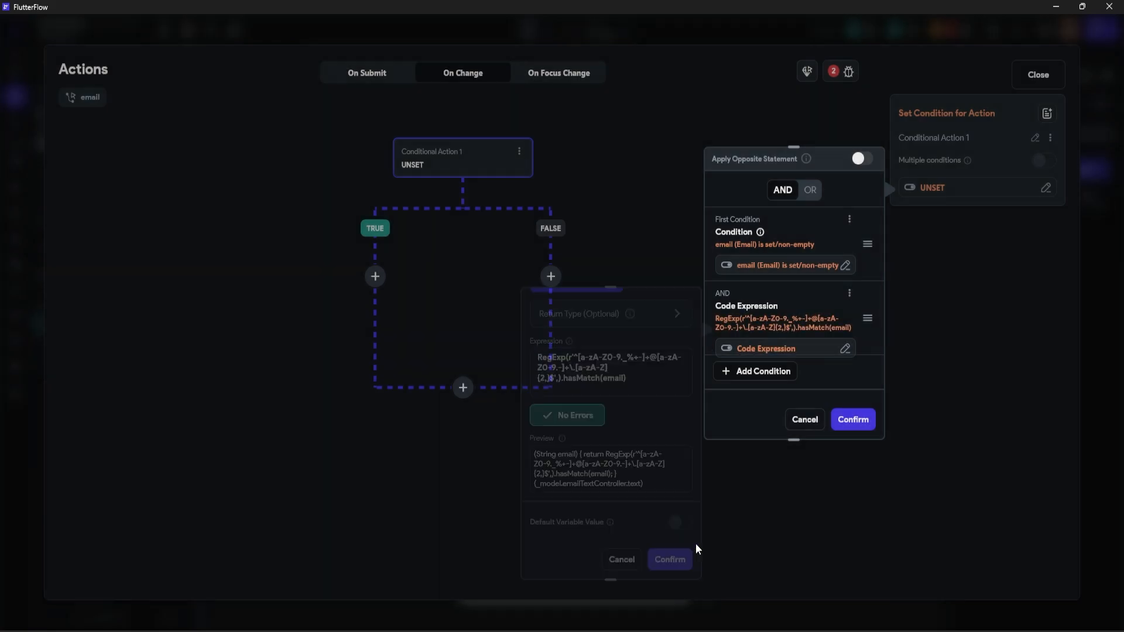
{"action": "left_click", "coordinate": [852, 426]}
Step: On the TRUE branch, add an Update Page State action setting check to True
{"action": "left_click", "coordinate": [417, 254]}
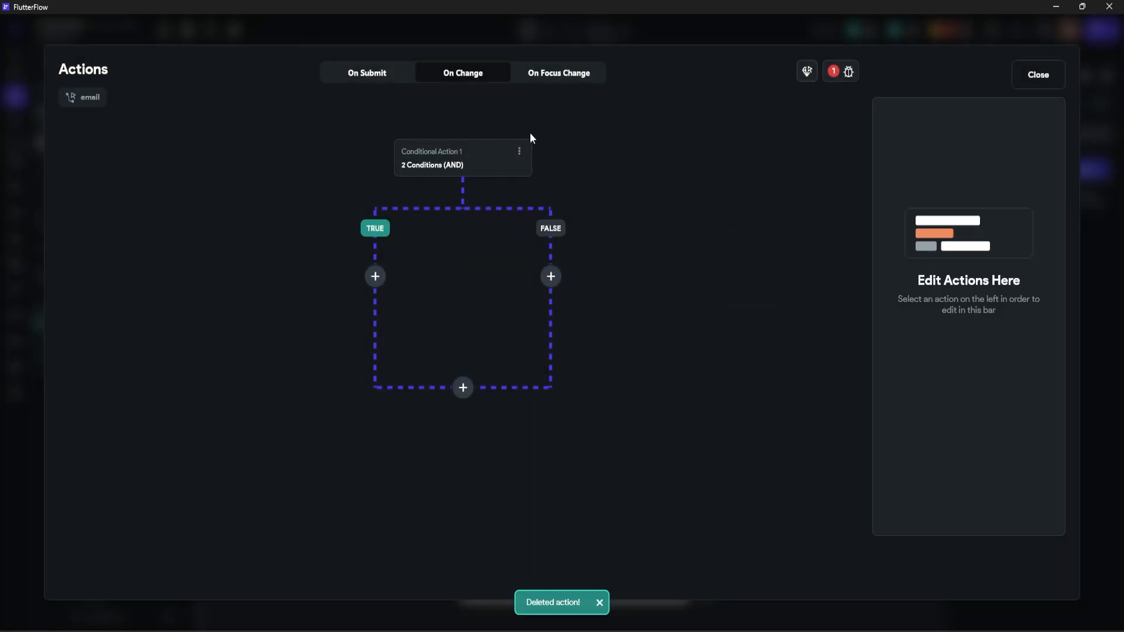
{"action": "left_click", "coordinate": [459, 150]}
{"action": "left_click", "coordinate": [375, 276]}
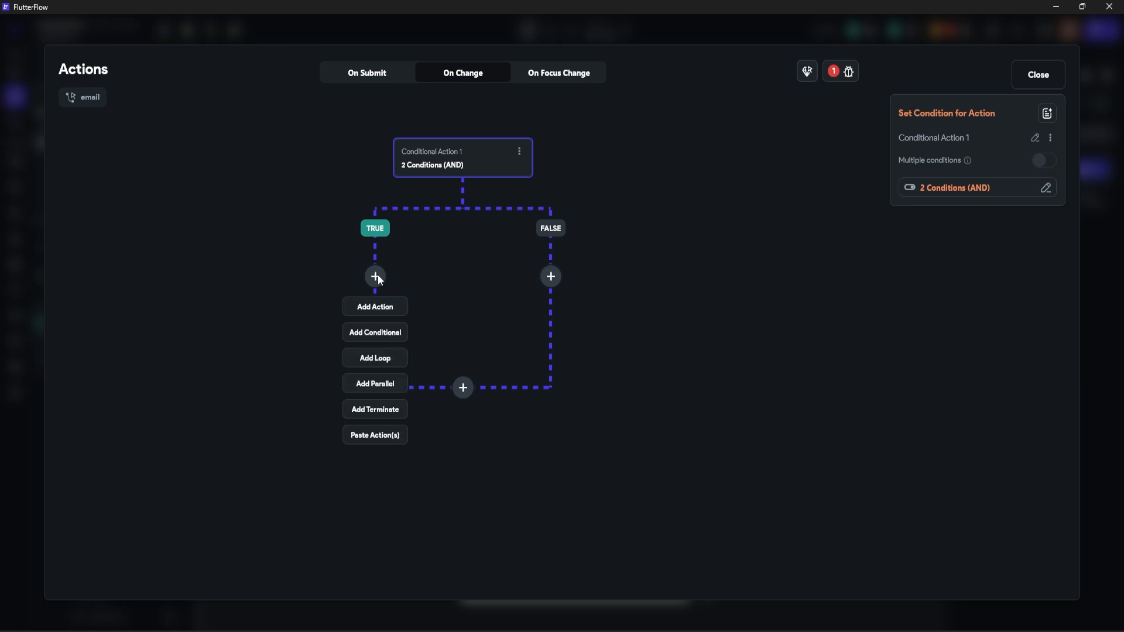
{"action": "left_click", "coordinate": [382, 308]}
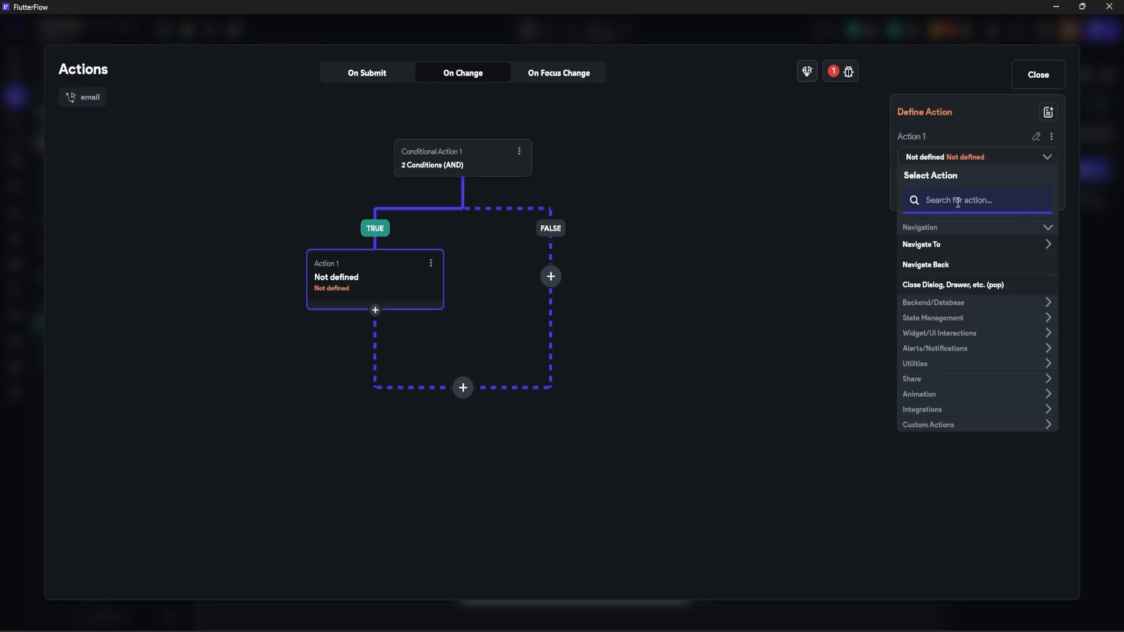
{"action": "type", "text": "upda"}
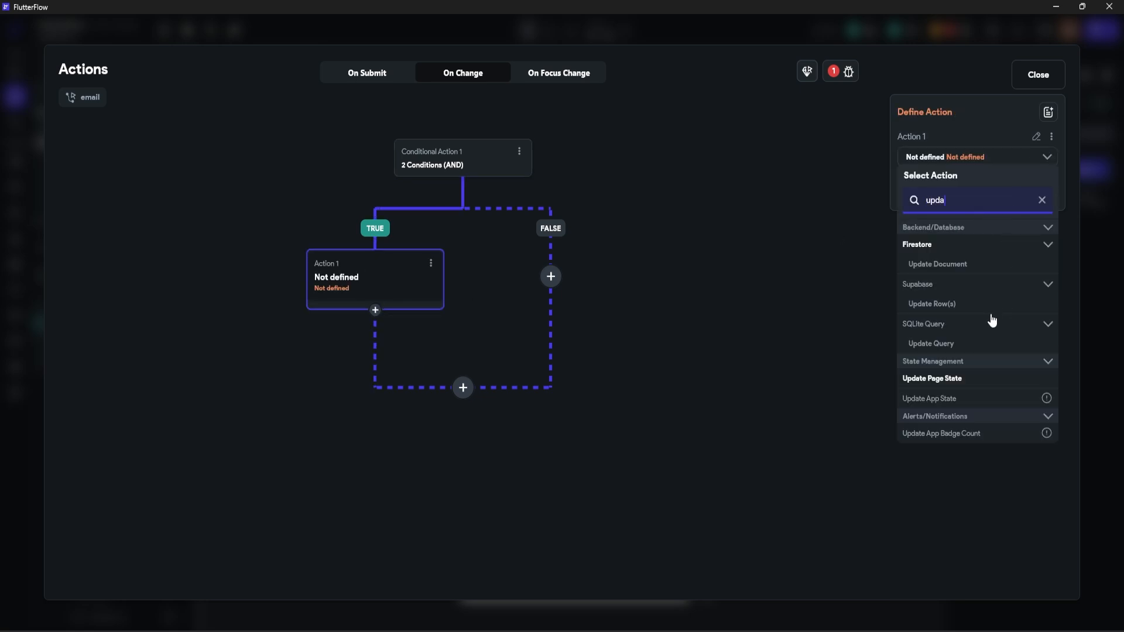
{"action": "left_click", "coordinate": [962, 380]}
{"action": "left_click", "coordinate": [929, 204]}
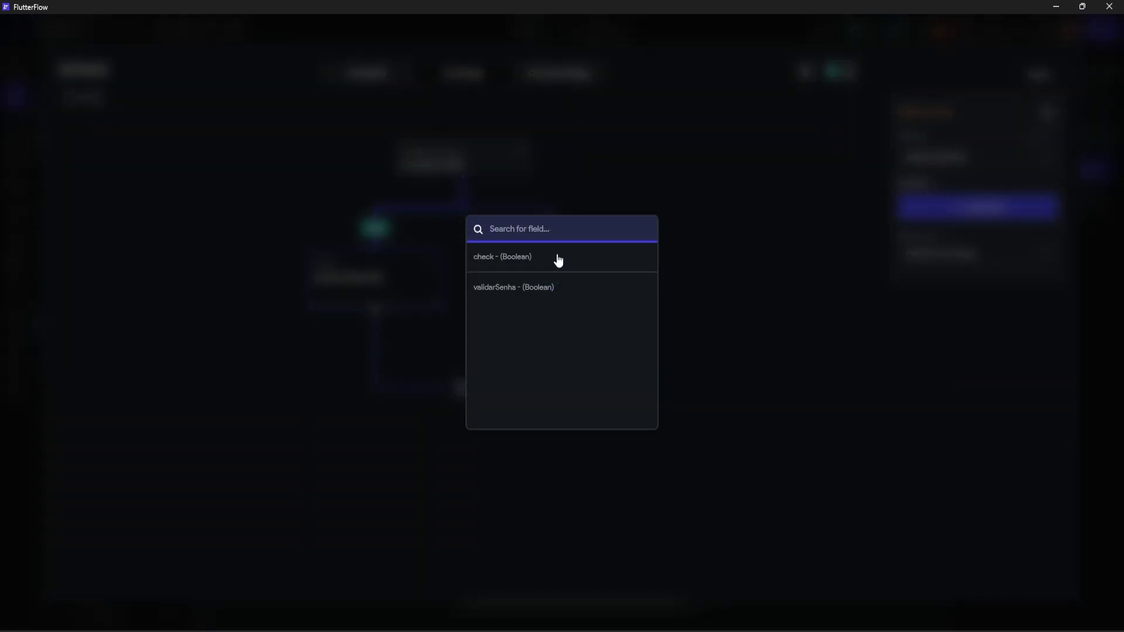
{"action": "left_click", "coordinate": [512, 261]}
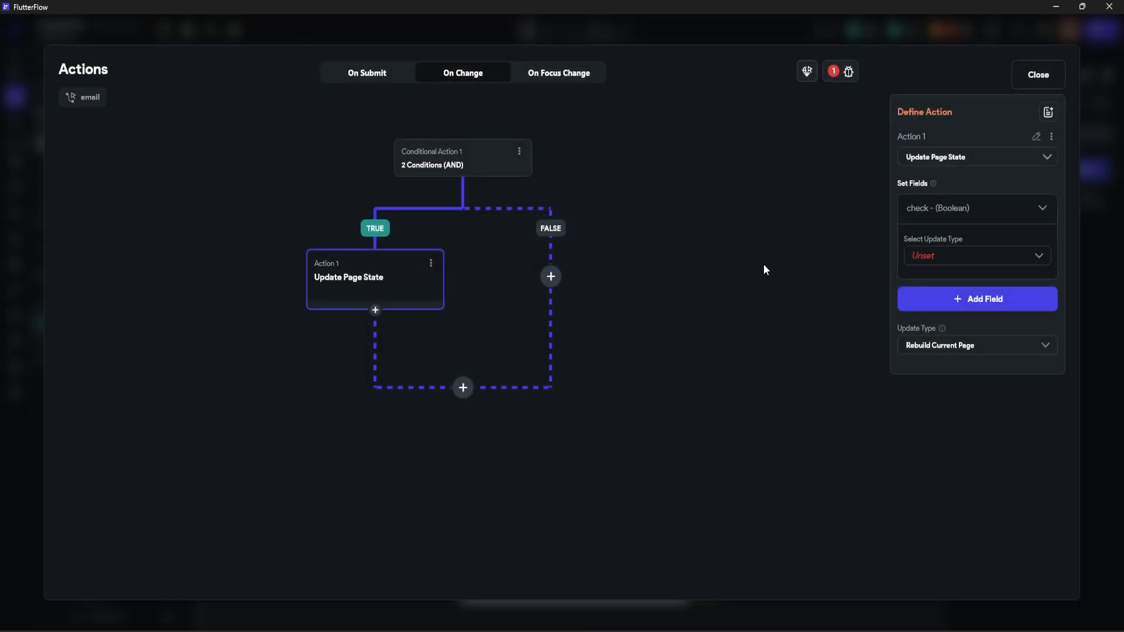
{"action": "left_click", "coordinate": [934, 253]}
{"action": "left_click", "coordinate": [941, 256]}
{"action": "left_click", "coordinate": [942, 296]}
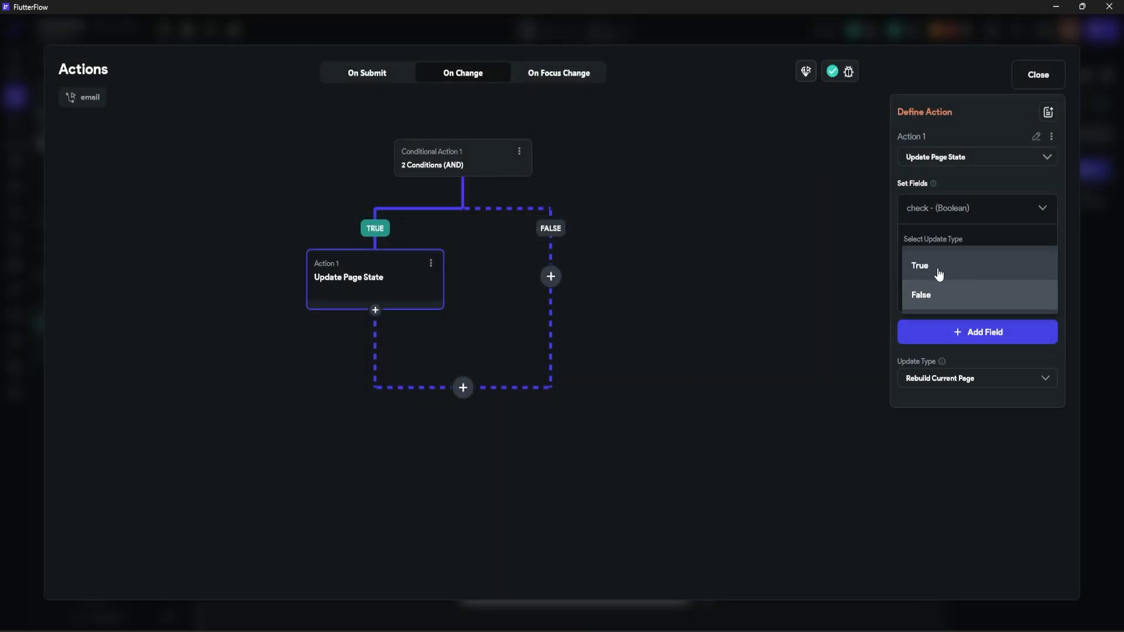
{"action": "left_click", "coordinate": [939, 272]}
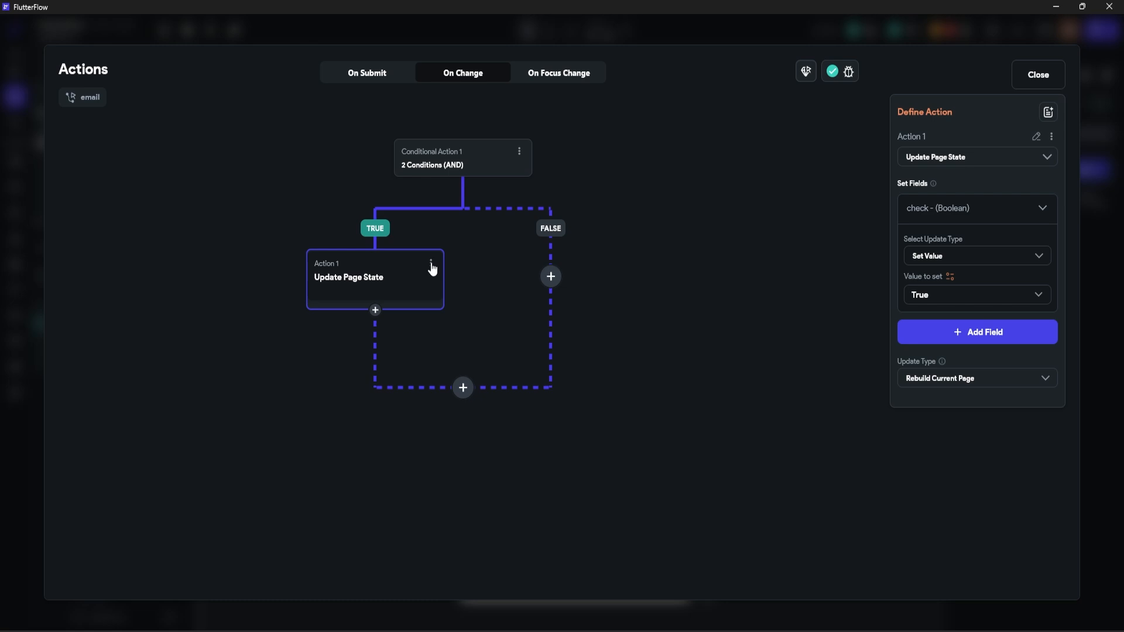
Step: Copy that action onto the FALSE branch and change its check value to False
{"action": "left_click", "coordinate": [550, 276]}
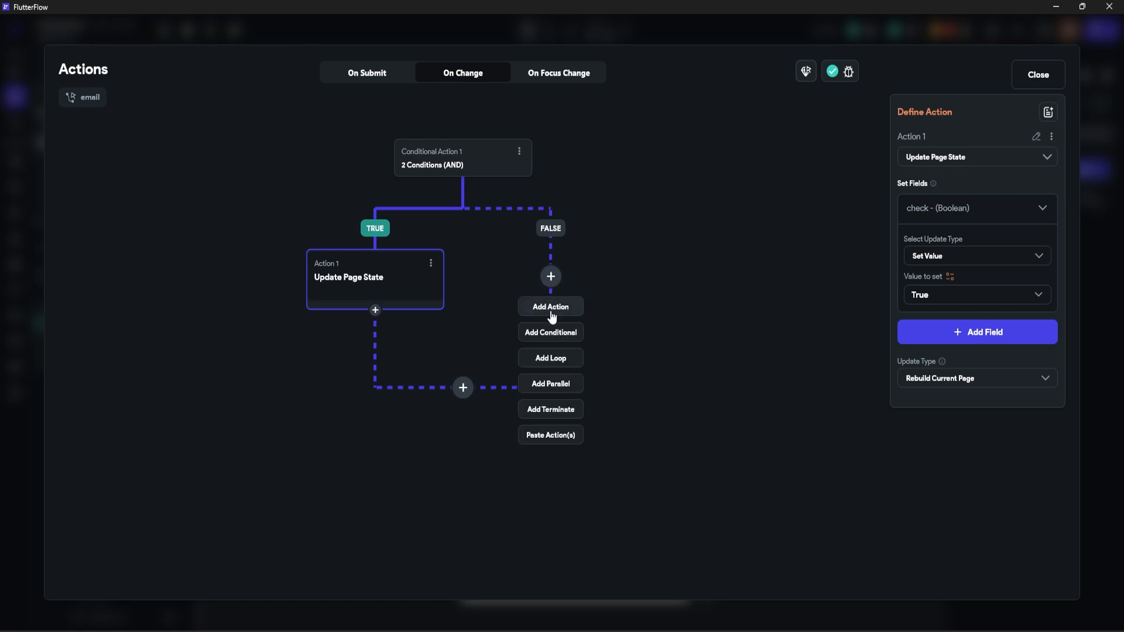
{"action": "left_click", "coordinate": [431, 263]}
{"action": "left_click", "coordinate": [431, 263]}
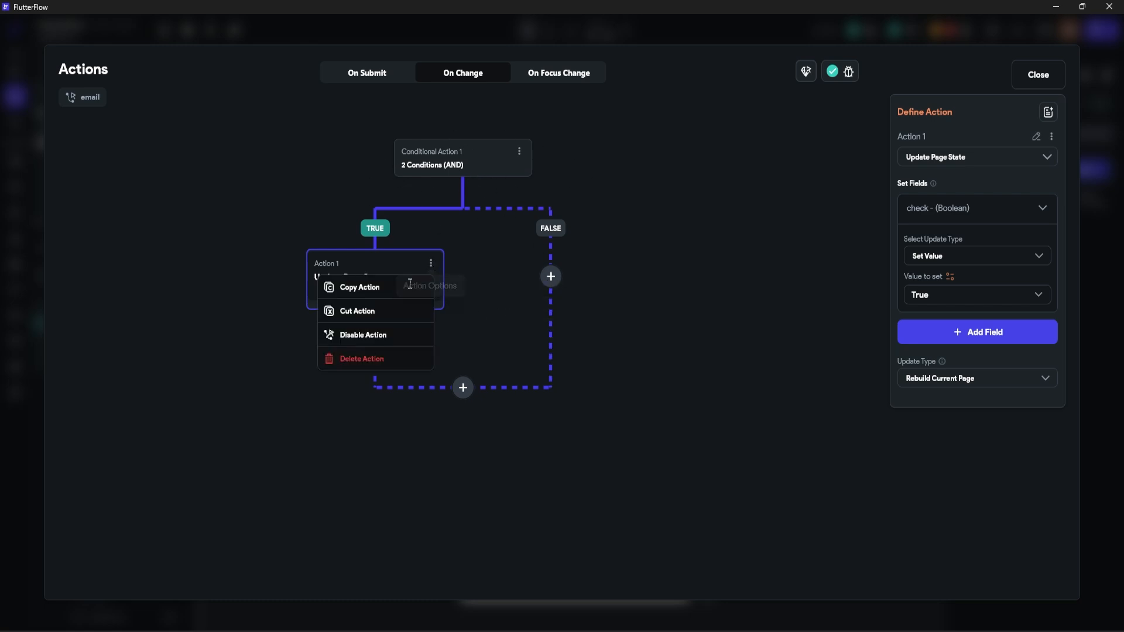
{"action": "left_click", "coordinate": [412, 293]}
{"action": "left_click", "coordinate": [550, 277]}
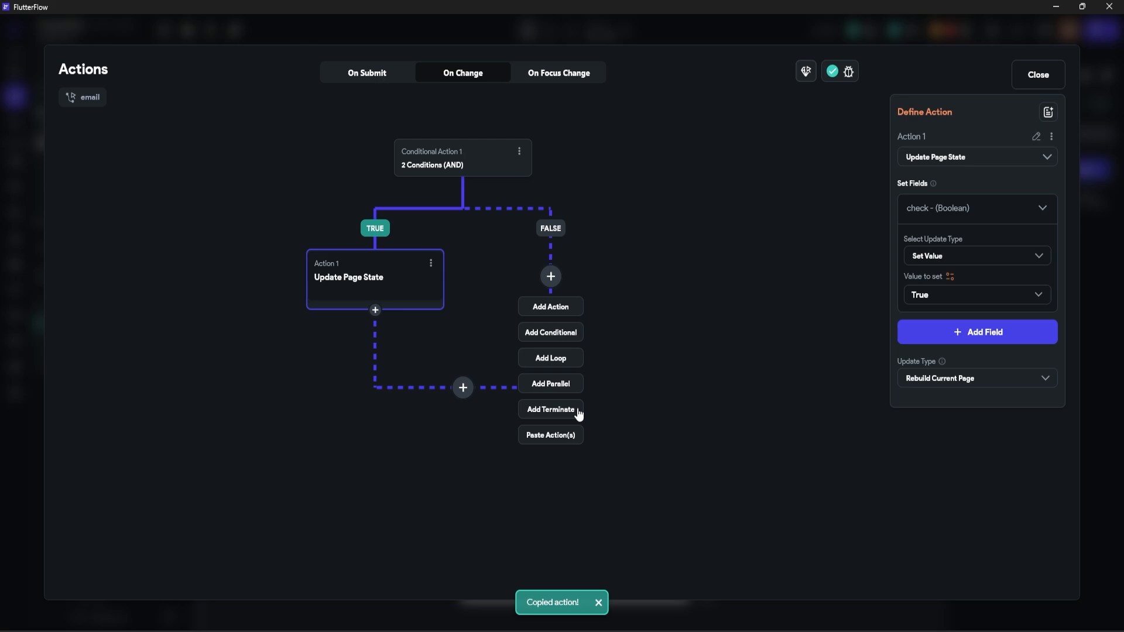
{"action": "left_click", "coordinate": [557, 438]}
{"action": "left_click", "coordinate": [972, 295]}
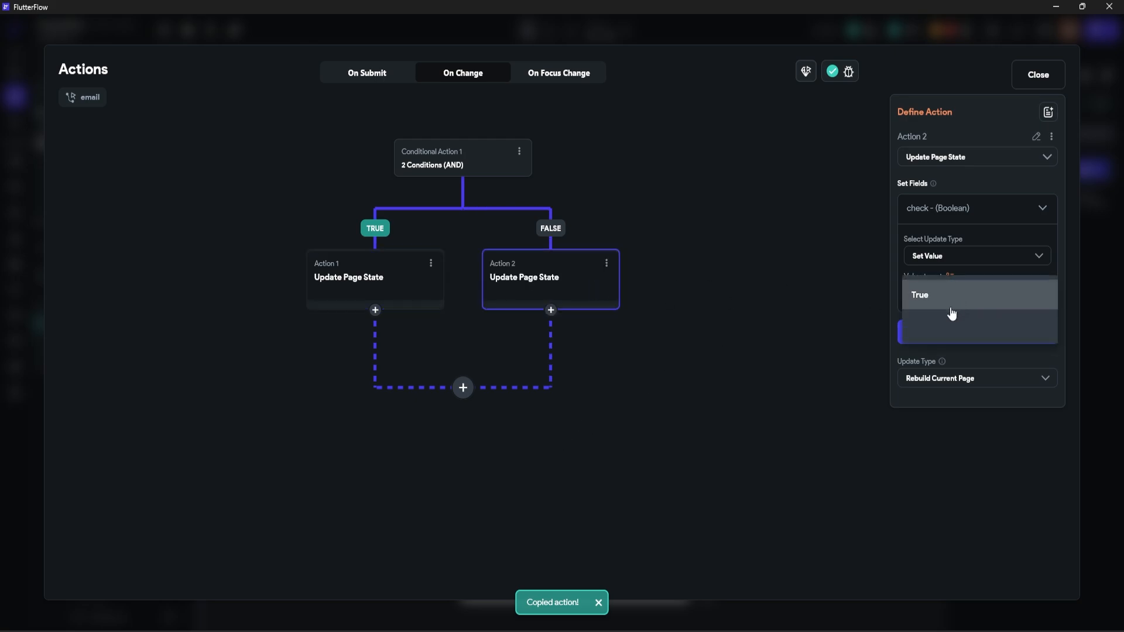
{"action": "left_click", "coordinate": [919, 323]}
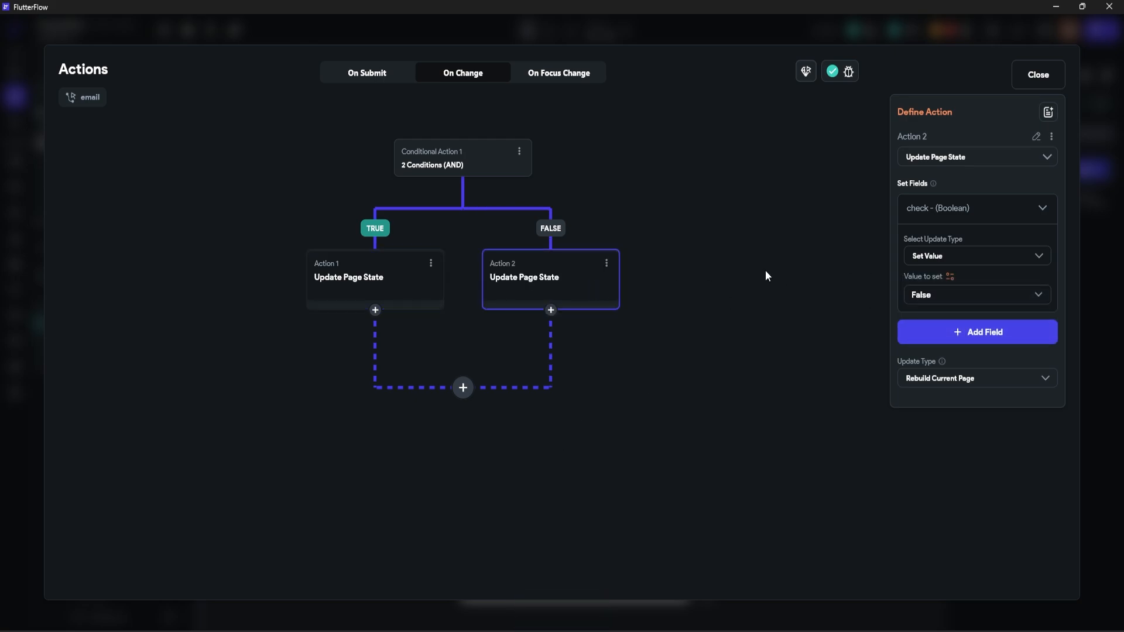
Step: Leave the action flow editor and select the validaEmail conditional builder
{"action": "left_click", "coordinate": [374, 278]}
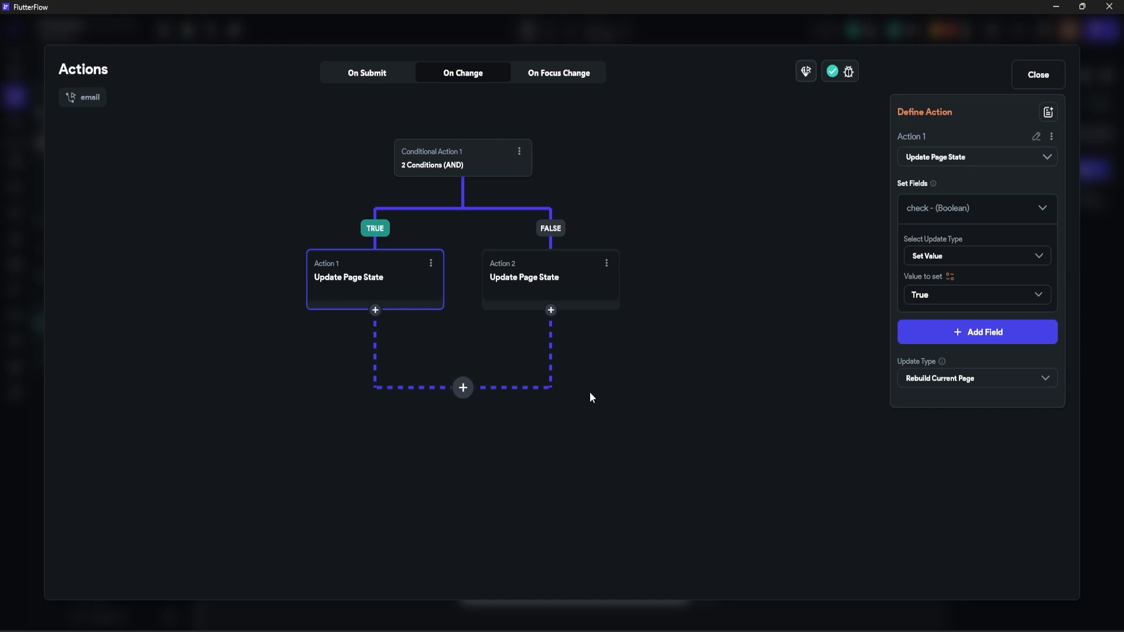
{"action": "left_click", "coordinate": [1038, 75]}
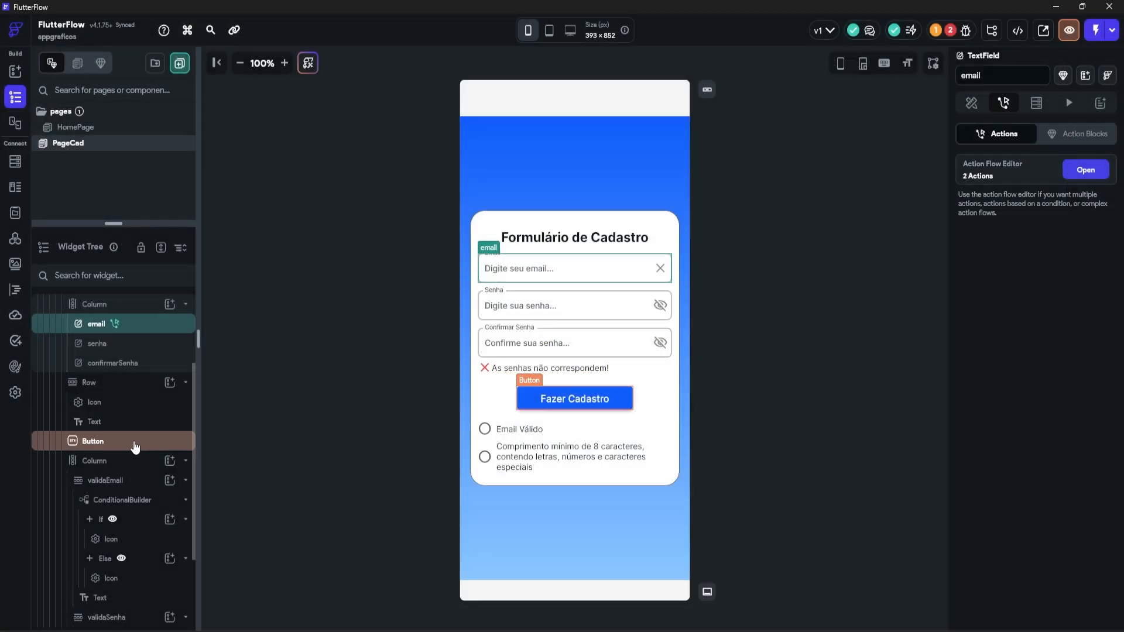
{"action": "scroll", "coordinate": [117, 480], "scroll_direction": "down", "scroll_amount": 2}
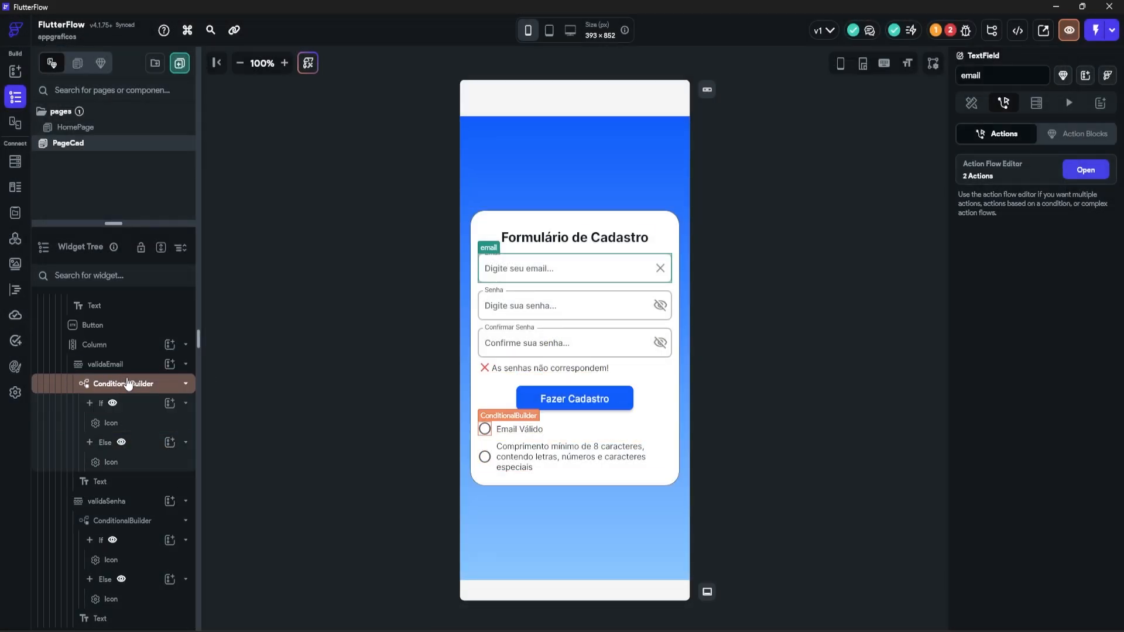
{"action": "left_click", "coordinate": [127, 384]}
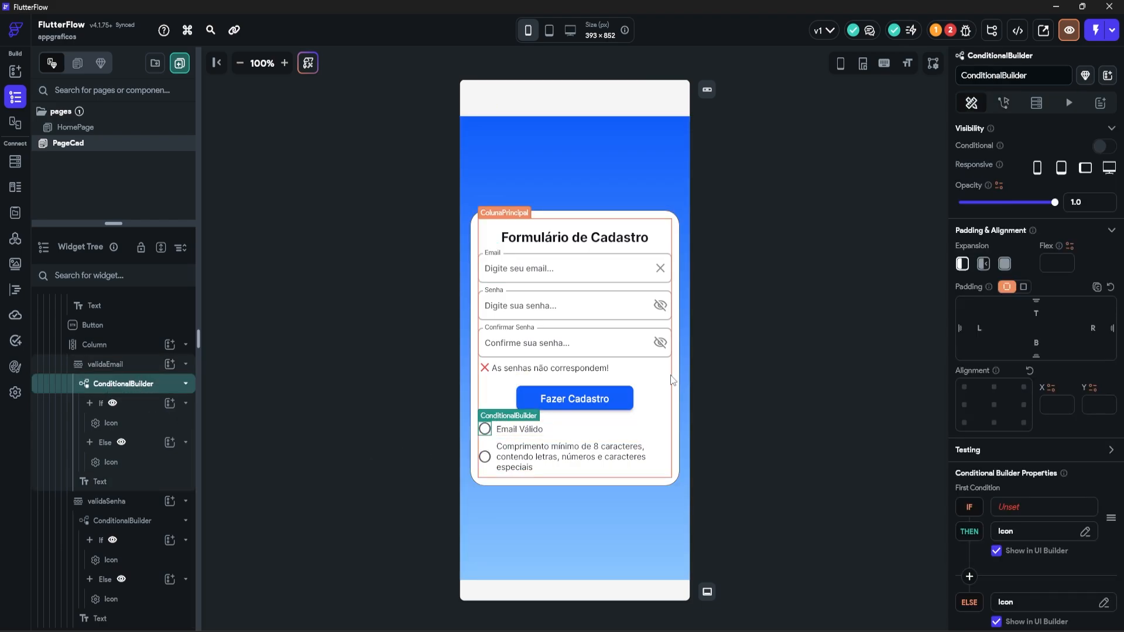
{"action": "scroll", "coordinate": [1060, 477], "scroll_direction": "down", "scroll_amount": 1}
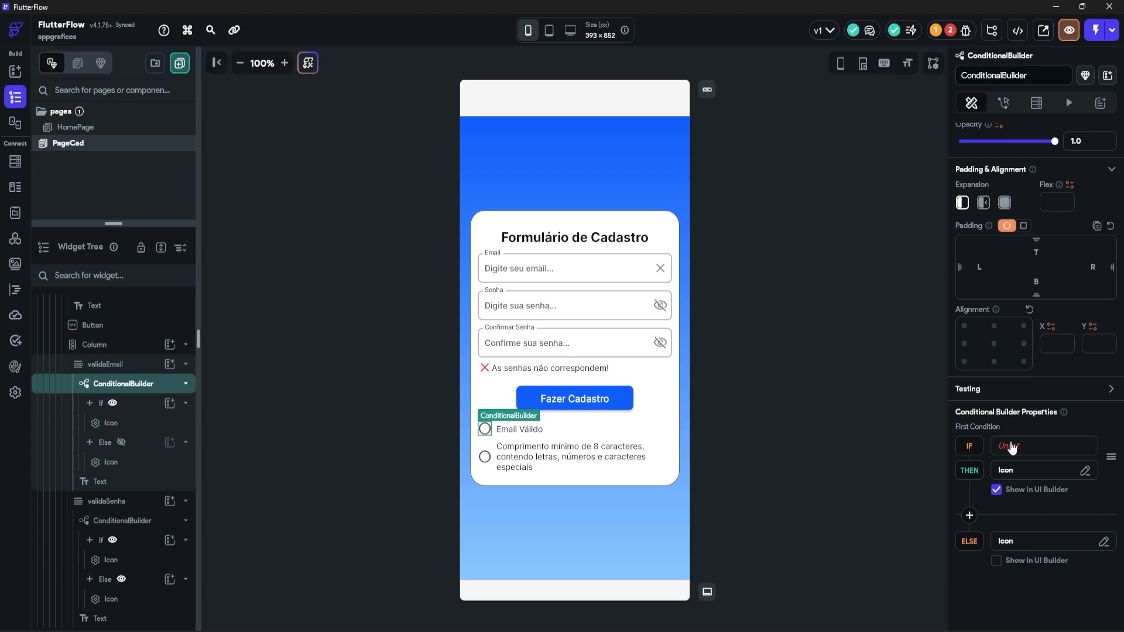
Step: Set the builder's IF to the single condition check == False and preview the Else green check
{"action": "left_click", "coordinate": [1011, 448]}
{"action": "left_click", "coordinate": [860, 432]}
{"action": "left_click", "coordinate": [860, 466]}
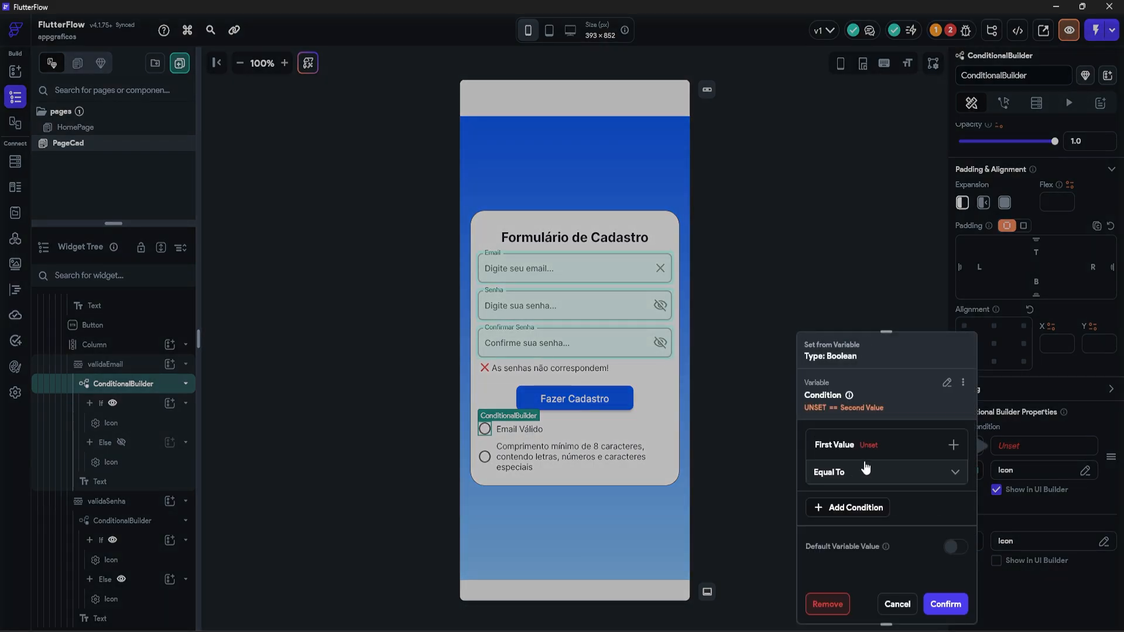
{"action": "left_click", "coordinate": [844, 469]}
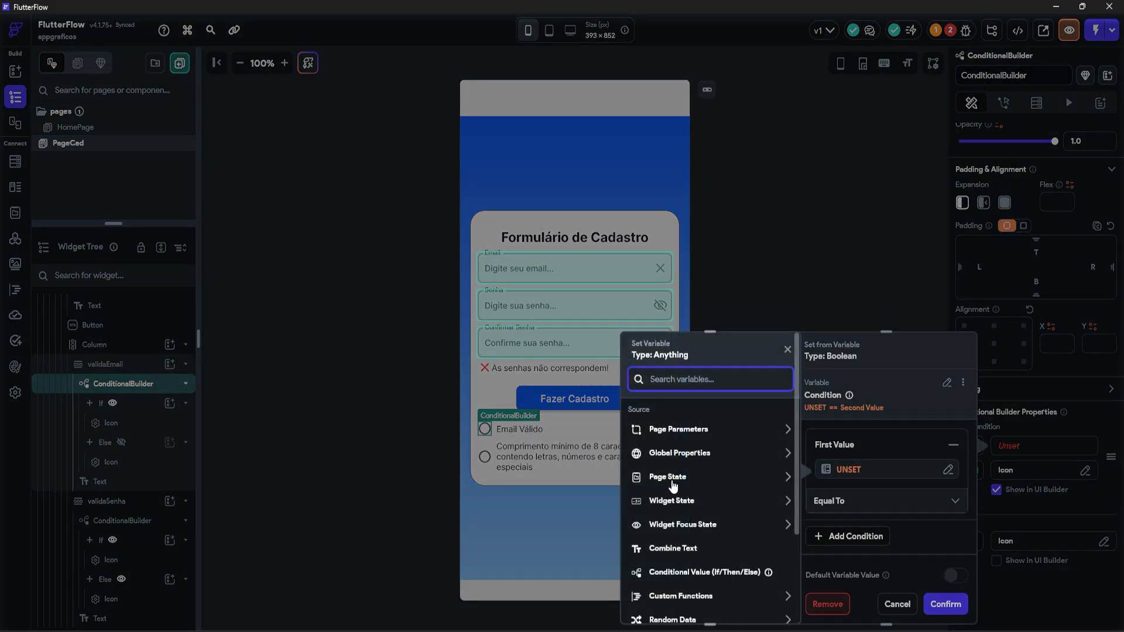
{"action": "left_click", "coordinate": [672, 481]}
{"action": "left_click", "coordinate": [662, 515]}
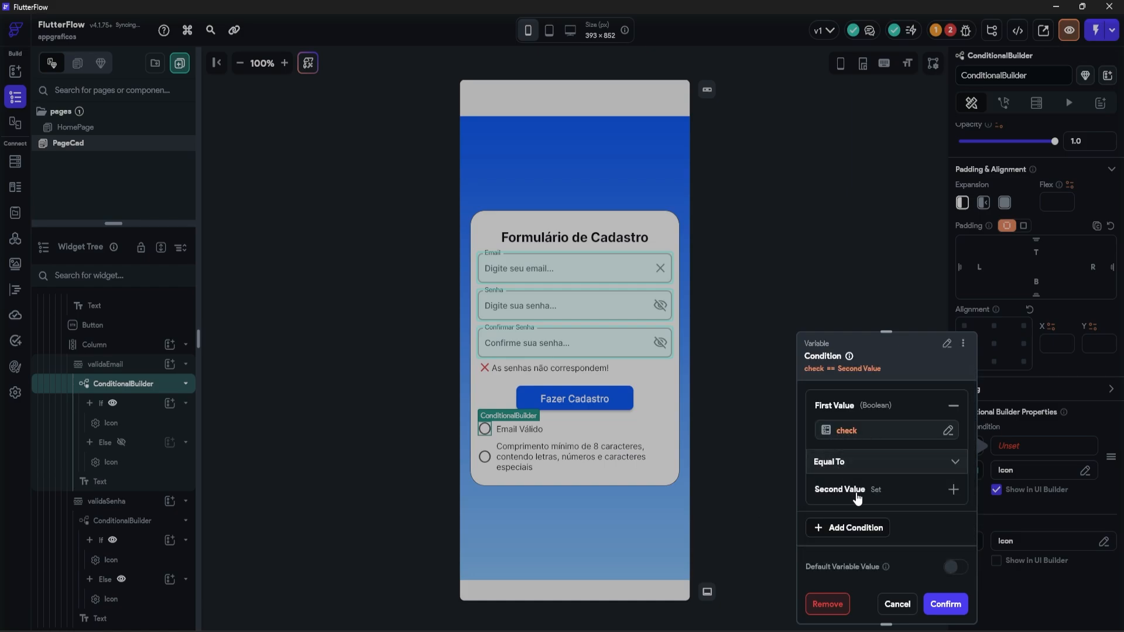
{"action": "left_click", "coordinate": [843, 493]}
{"action": "left_click", "coordinate": [831, 527]}
{"action": "left_click", "coordinate": [842, 529]}
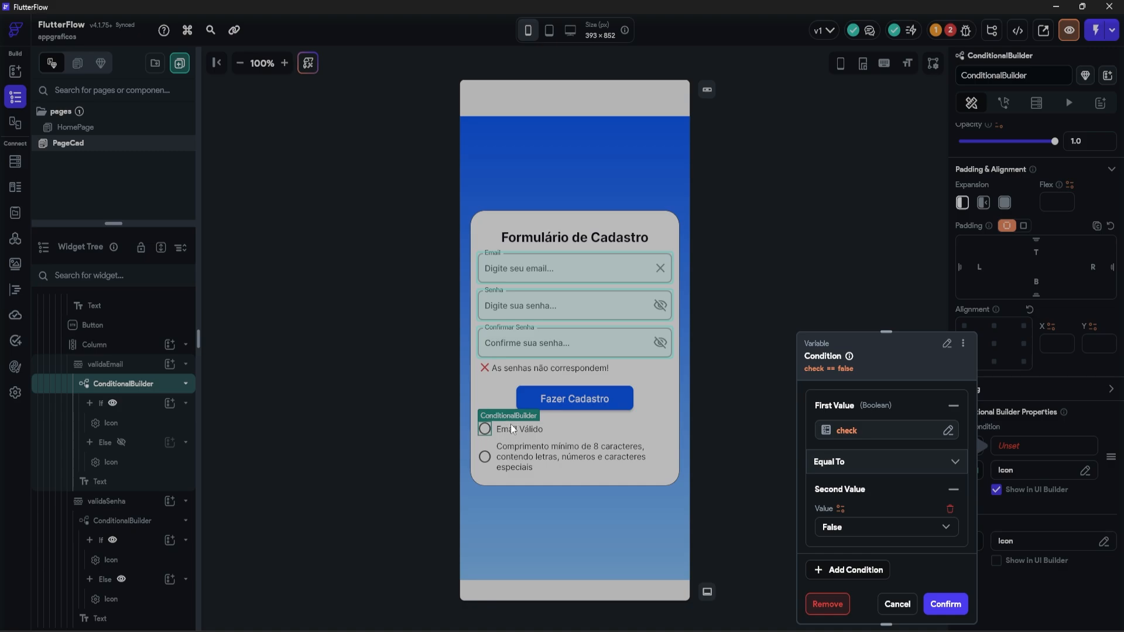
{"action": "left_click", "coordinate": [946, 604]}
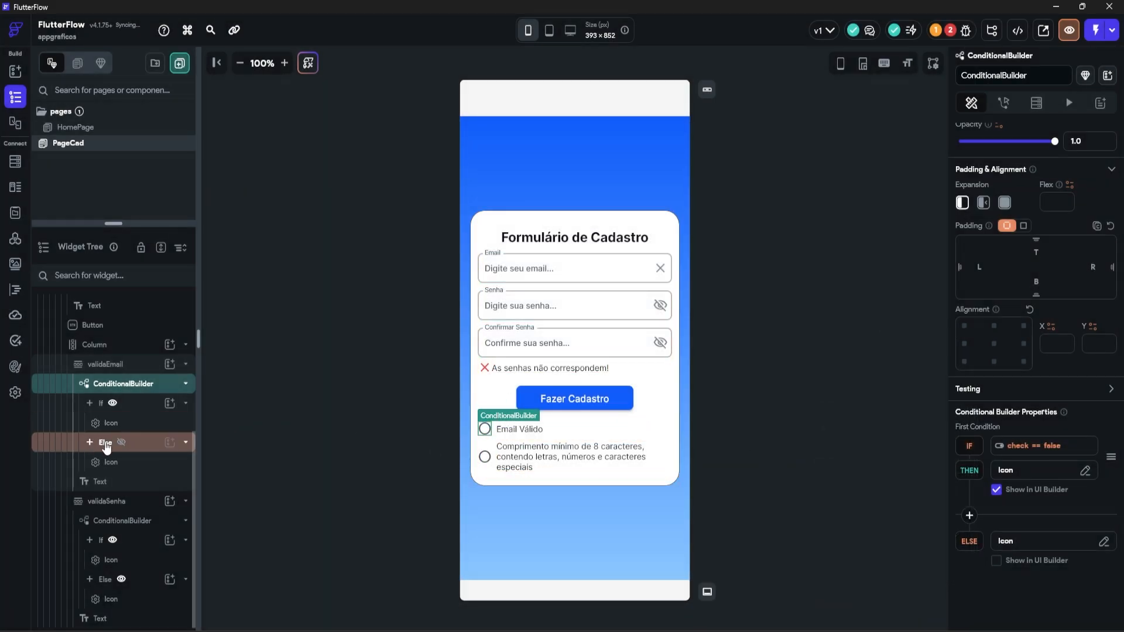
{"action": "left_click", "coordinate": [121, 443]}
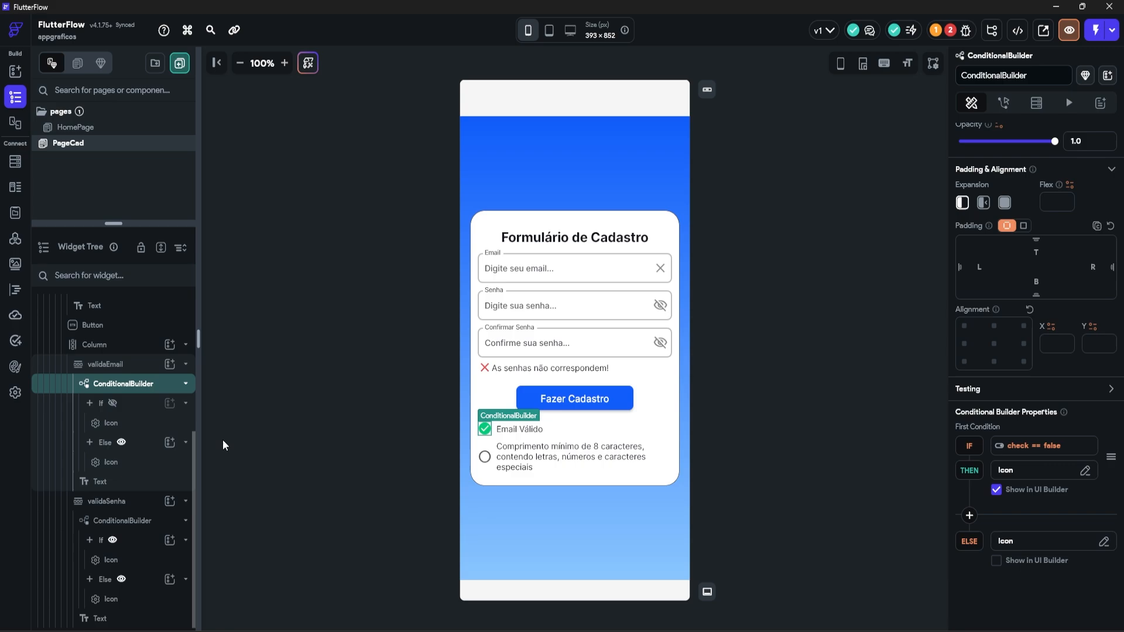
{"action": "left_click", "coordinate": [571, 305]}
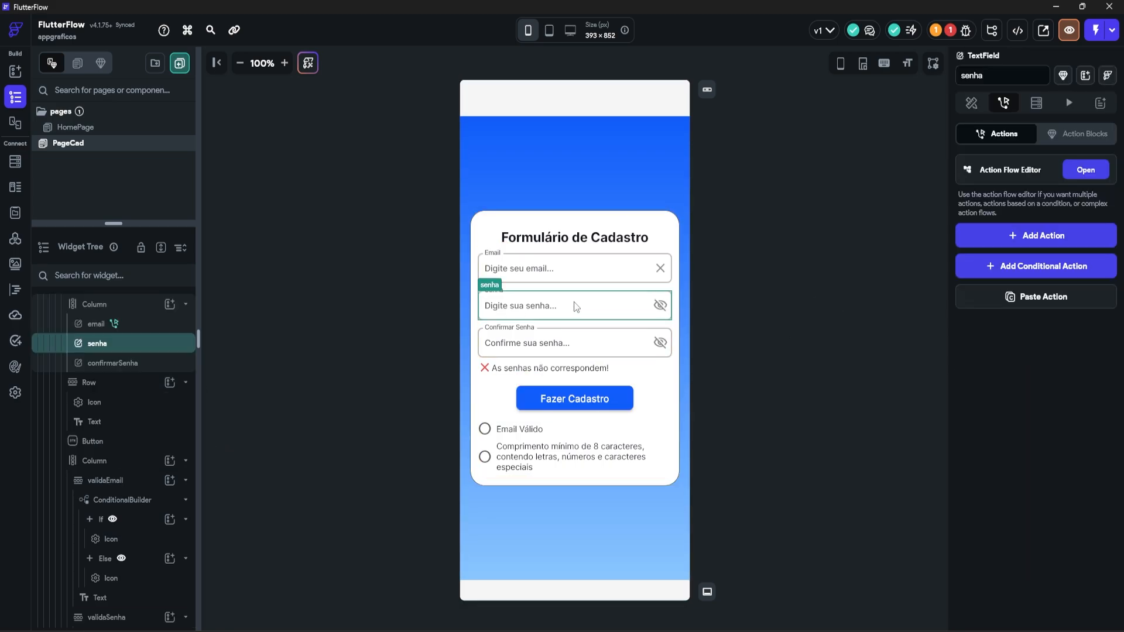
Step: Copy the email field's conditional action and paste it into the senha field's On Change flow
{"action": "left_click", "coordinate": [573, 268]}
{"action": "left_click", "coordinate": [1086, 170]}
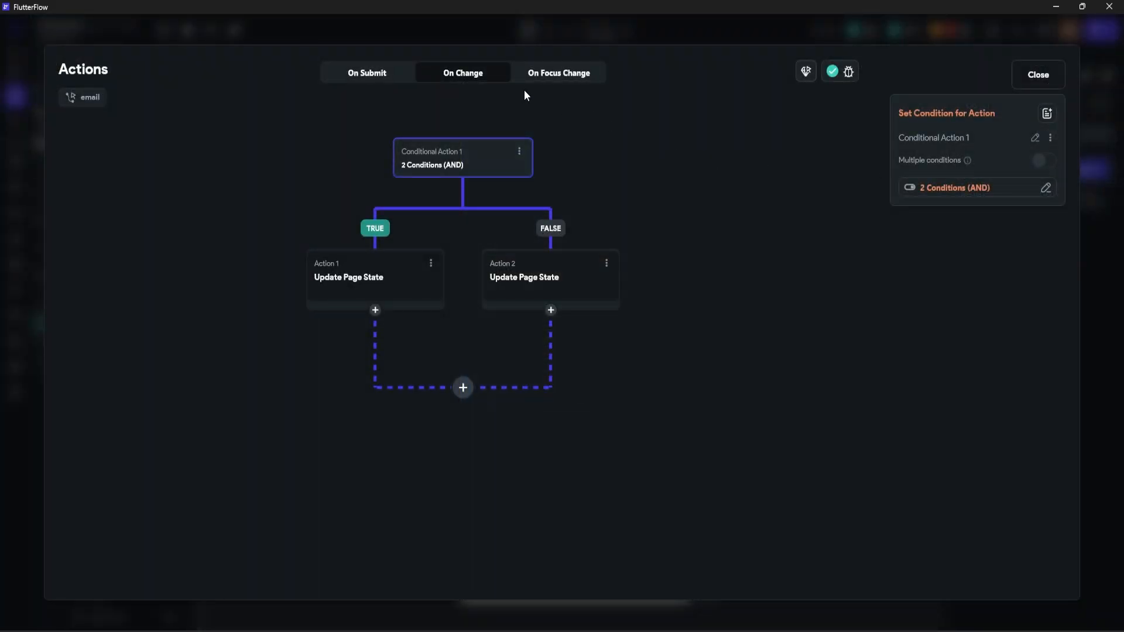
{"action": "left_click", "coordinate": [520, 152]}
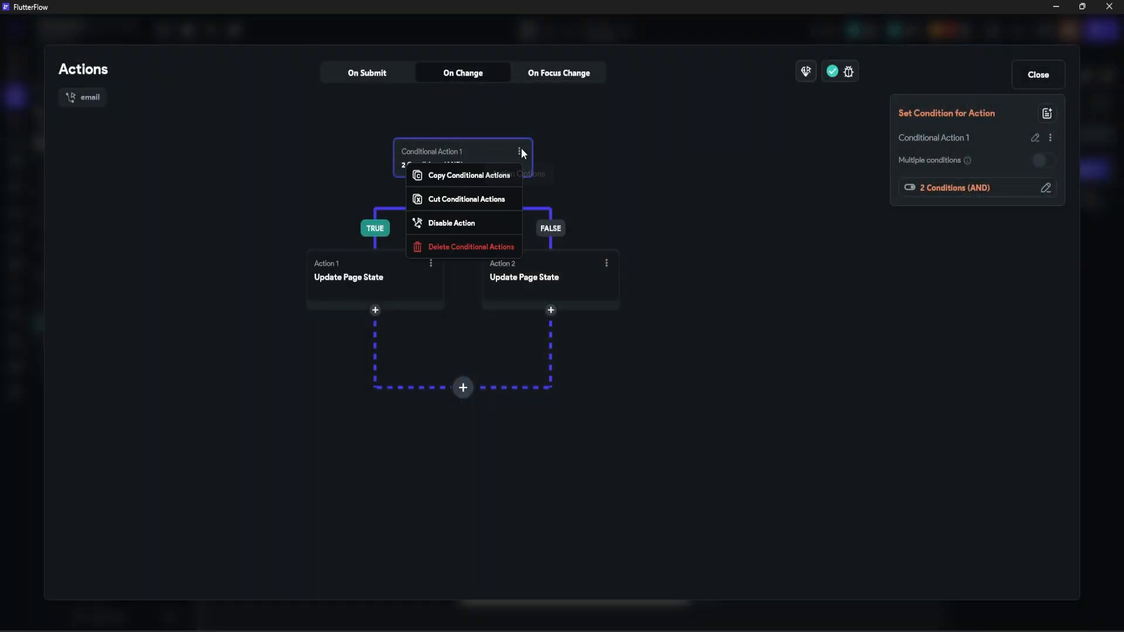
{"action": "left_click", "coordinate": [467, 175]}
{"action": "left_click", "coordinate": [1037, 74]}
{"action": "left_click", "coordinate": [553, 319]}
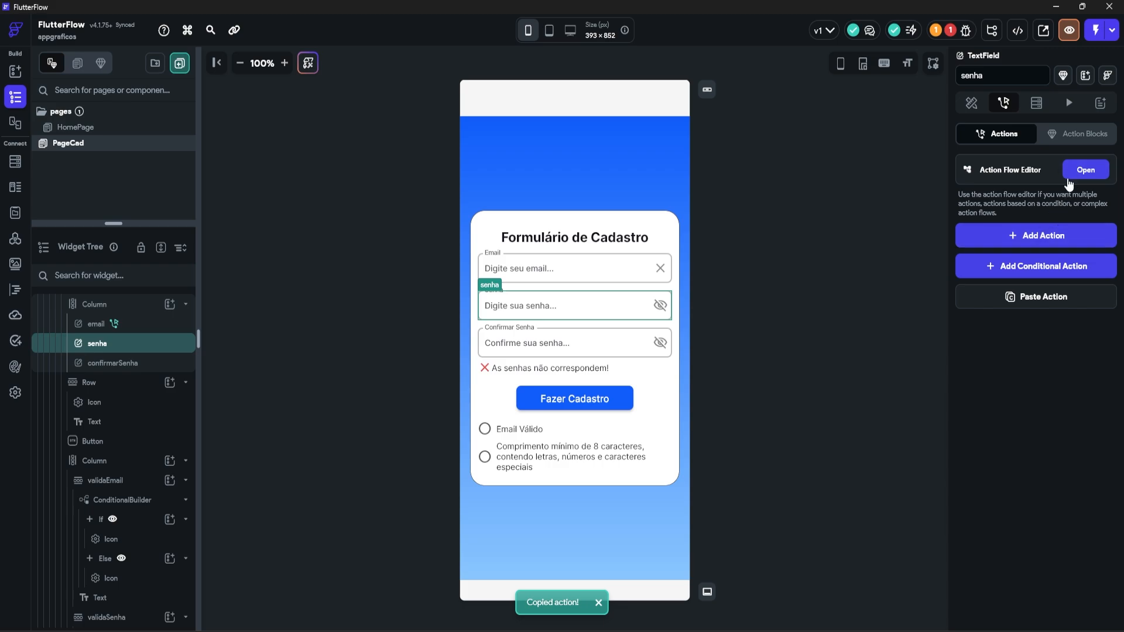
{"action": "left_click", "coordinate": [1085, 170]}
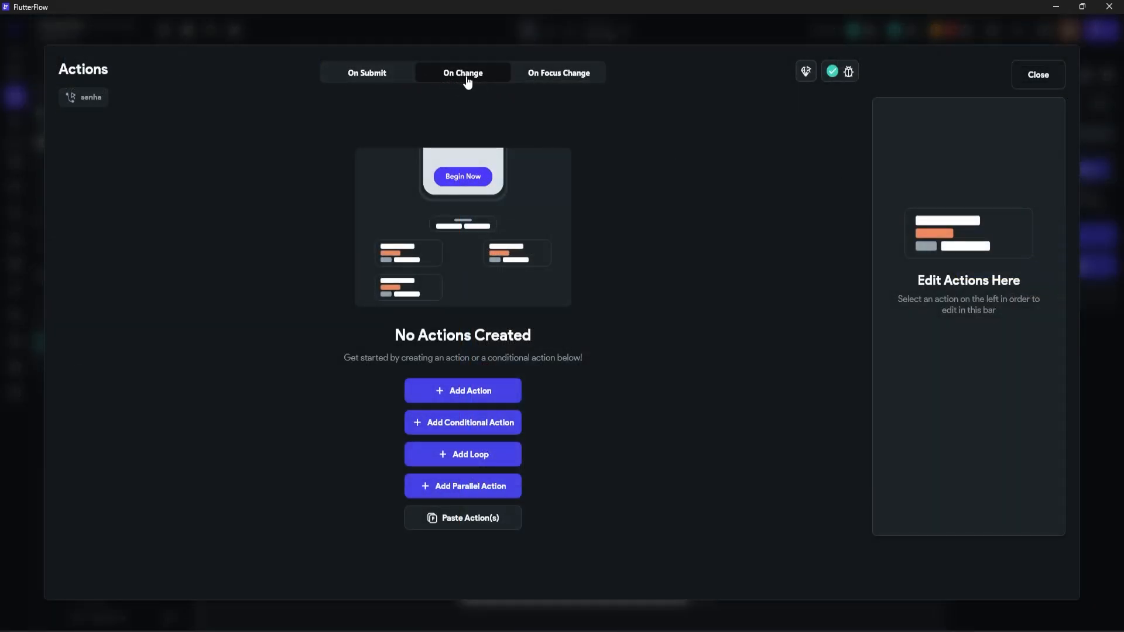
{"action": "left_click", "coordinate": [462, 518]}
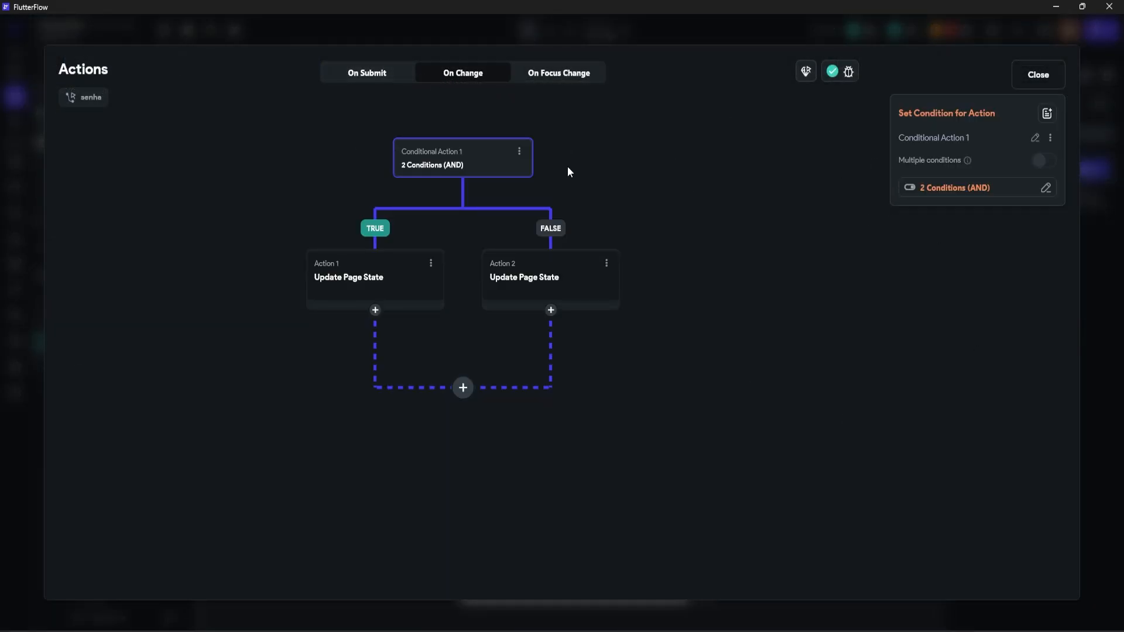
Step: Change the first condition to check that senha (Senha) is set and not empty
{"action": "left_click", "coordinate": [957, 188]}
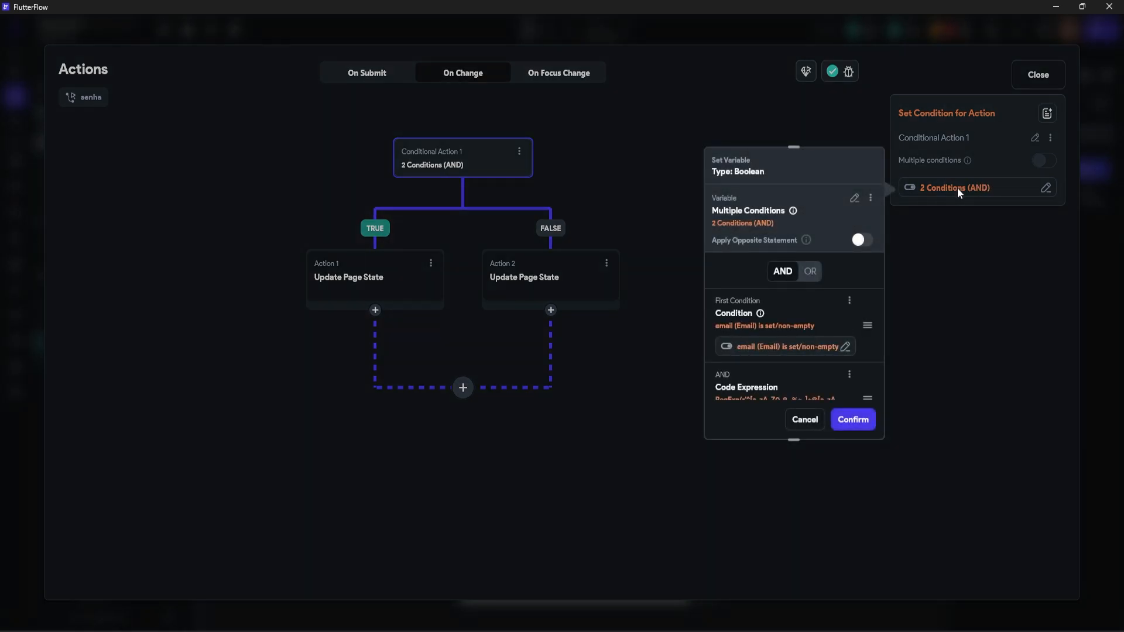
{"action": "scroll", "coordinate": [835, 315], "scroll_direction": "down", "scroll_amount": 2}
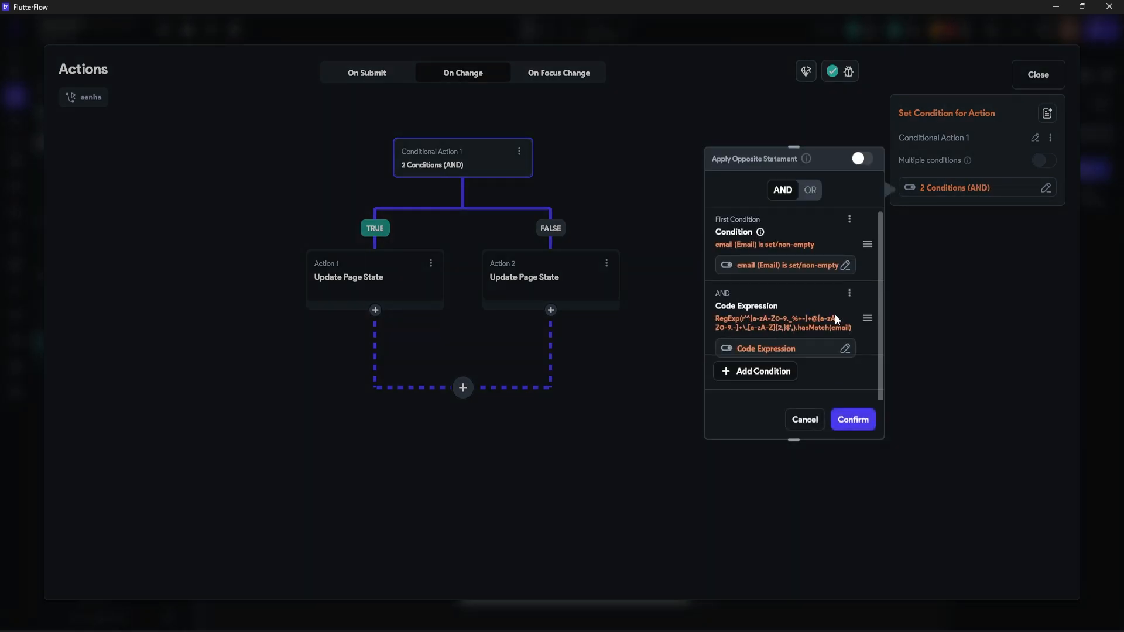
{"action": "left_click", "coordinate": [844, 265]}
{"action": "left_click", "coordinate": [586, 339]}
{"action": "left_click", "coordinate": [575, 361]}
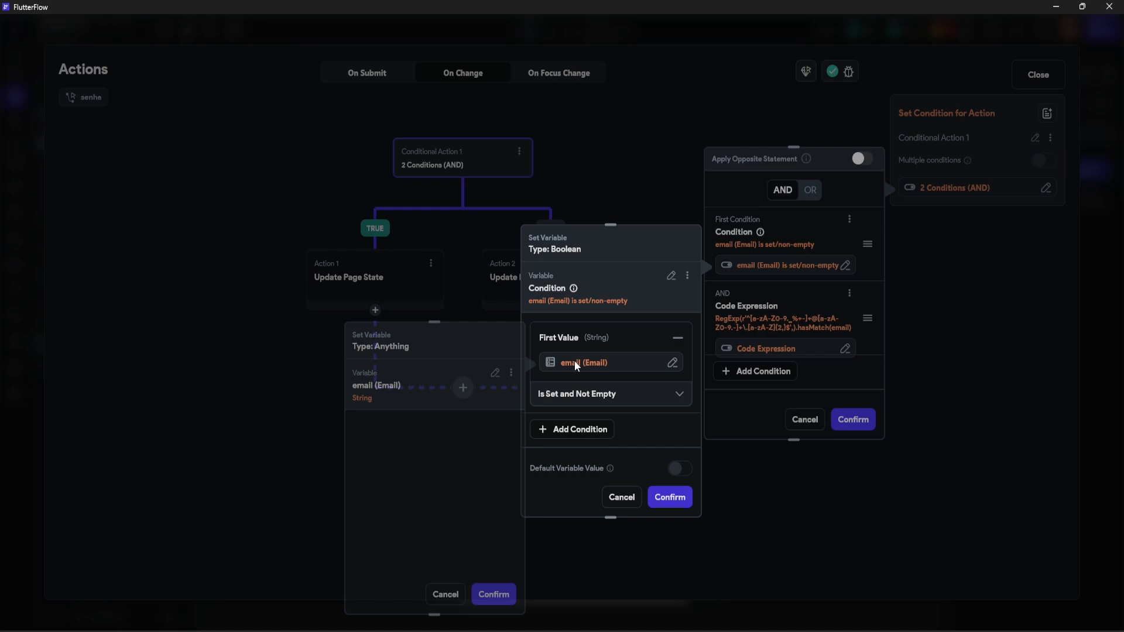
{"action": "left_click", "coordinate": [495, 375]}
{"action": "scroll", "coordinate": [427, 477], "scroll_direction": "down", "scroll_amount": 1}
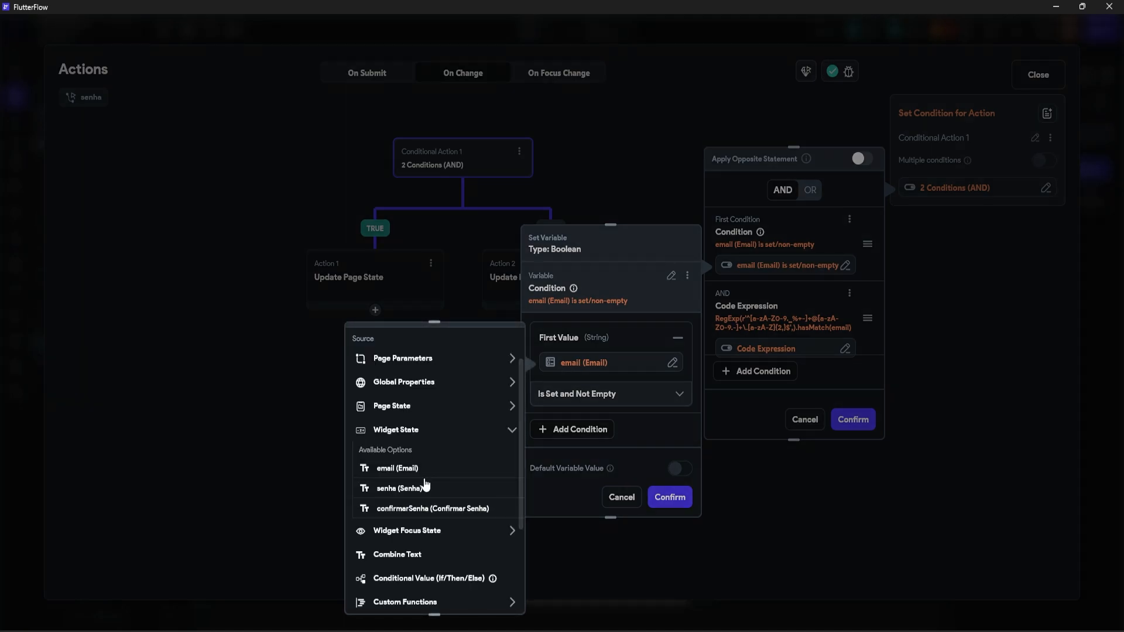
{"action": "left_click", "coordinate": [407, 490]}
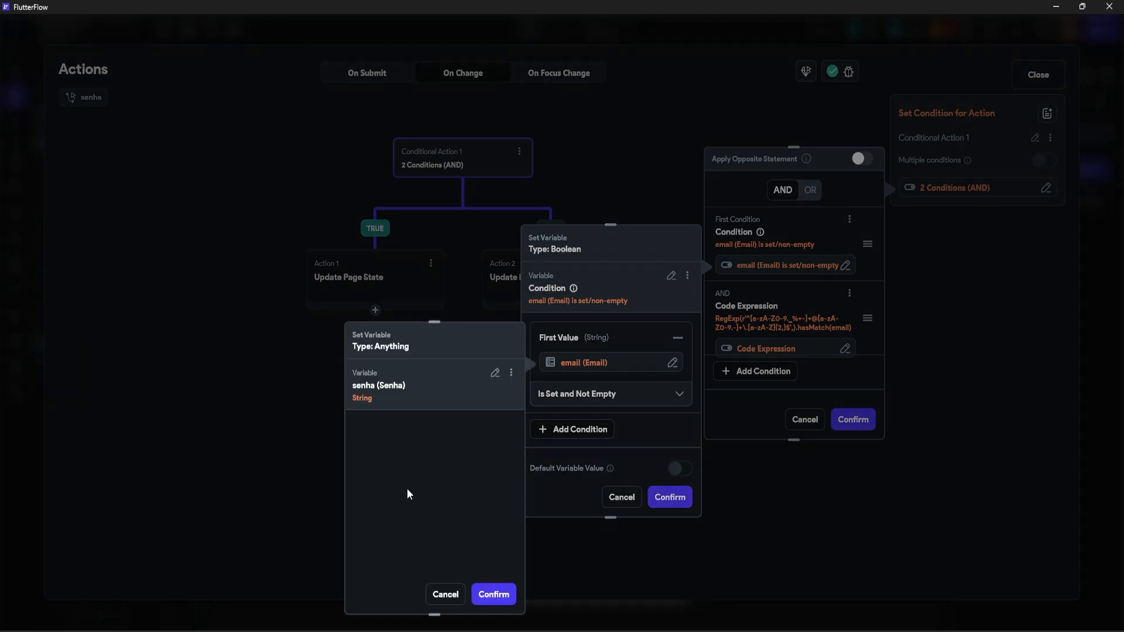
{"action": "left_click", "coordinate": [495, 595]}
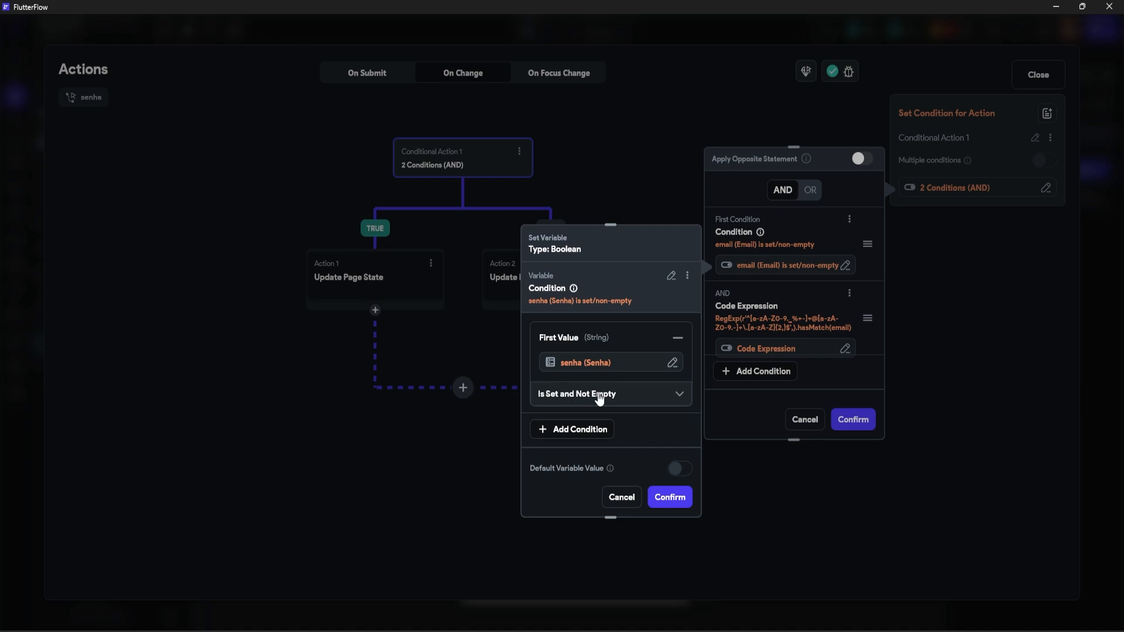
{"action": "left_click", "coordinate": [663, 498]}
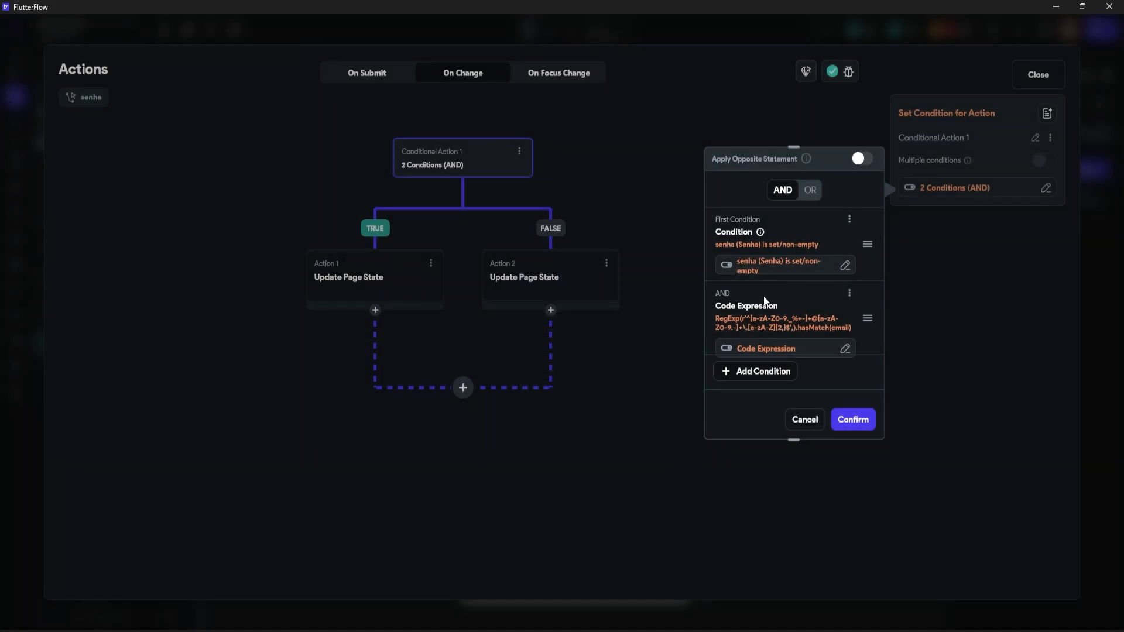
Step: Rename the code expression's argument to senha, with its value from the senha (Senha) field
{"action": "left_click", "coordinate": [844, 349]}
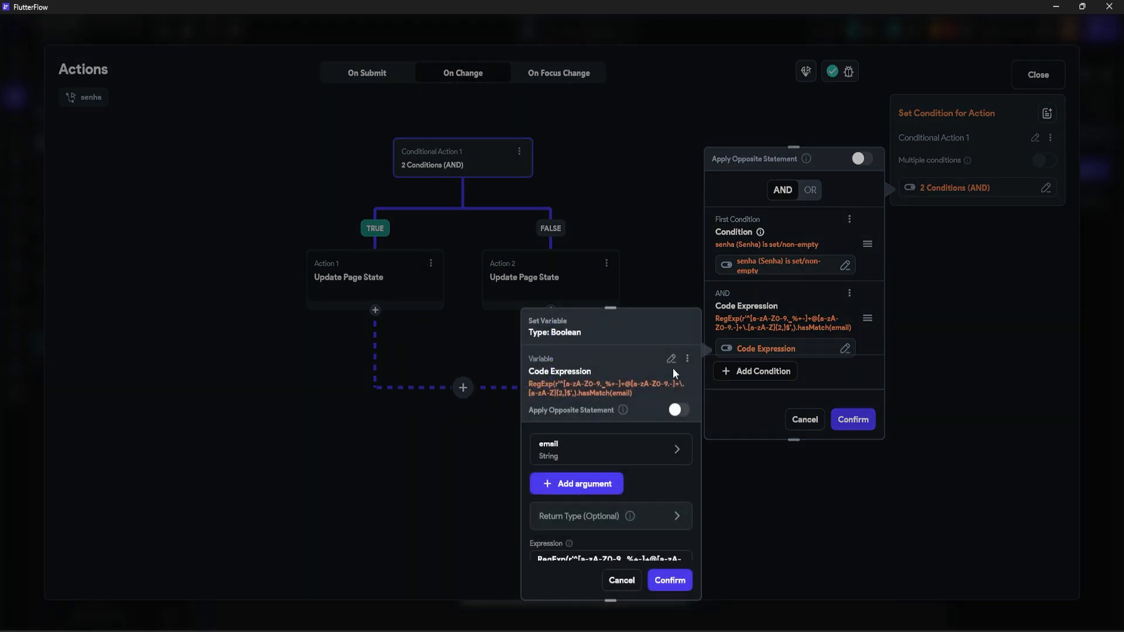
{"action": "scroll", "coordinate": [585, 389], "scroll_direction": "down", "scroll_amount": 2}
{"action": "scroll", "coordinate": [571, 391], "scroll_direction": "up", "scroll_amount": 1}
{"action": "left_click", "coordinate": [570, 391]}
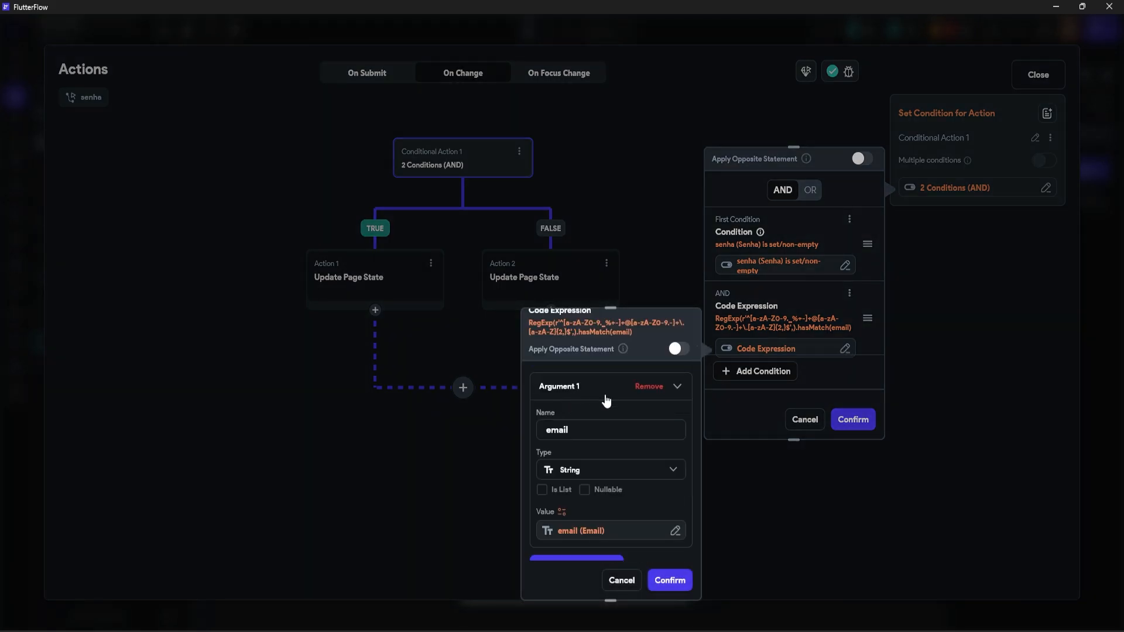
{"action": "type", "text": "senha"}
{"action": "scroll", "coordinate": [574, 422], "scroll_direction": "down", "scroll_amount": 1}
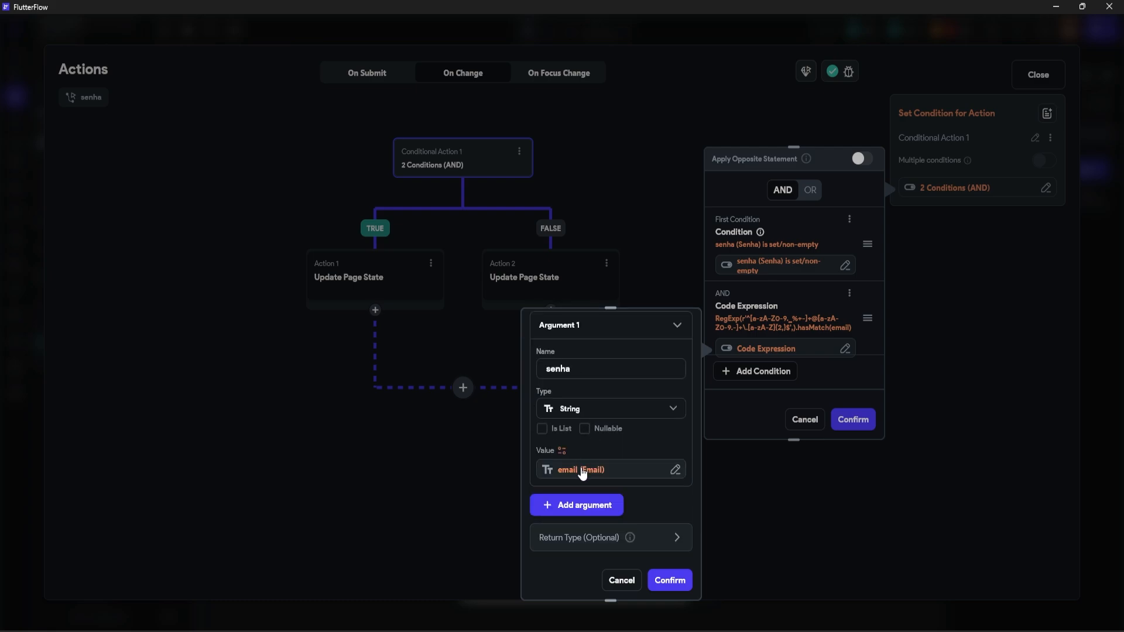
{"action": "left_click", "coordinate": [581, 470]}
{"action": "left_click", "coordinate": [491, 384]}
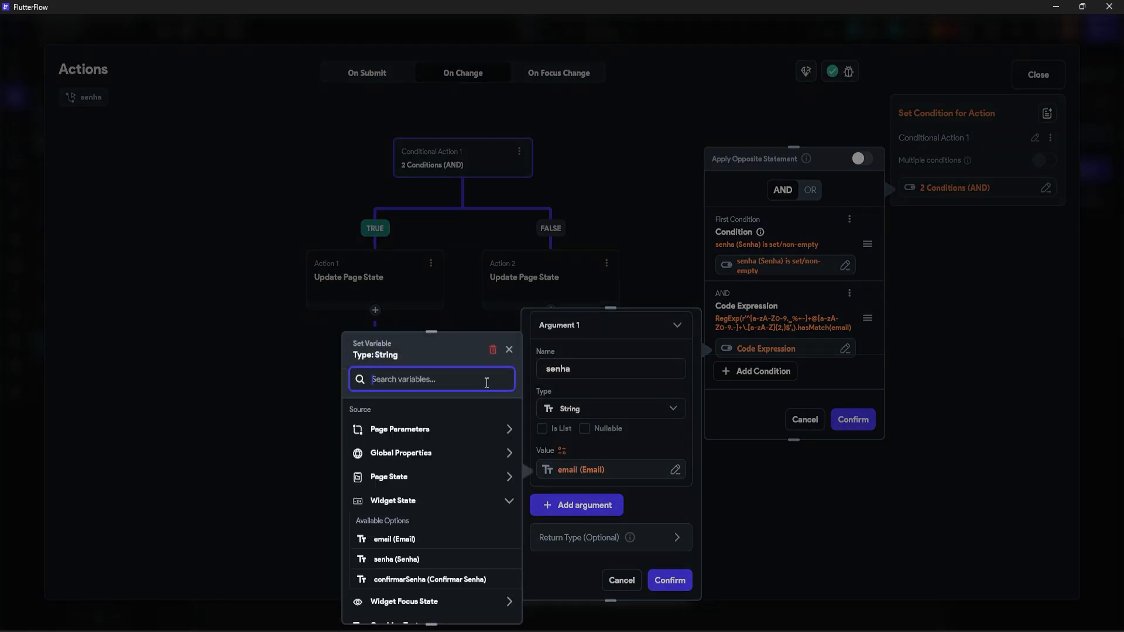
{"action": "scroll", "coordinate": [363, 491], "scroll_direction": "down", "scroll_amount": 1}
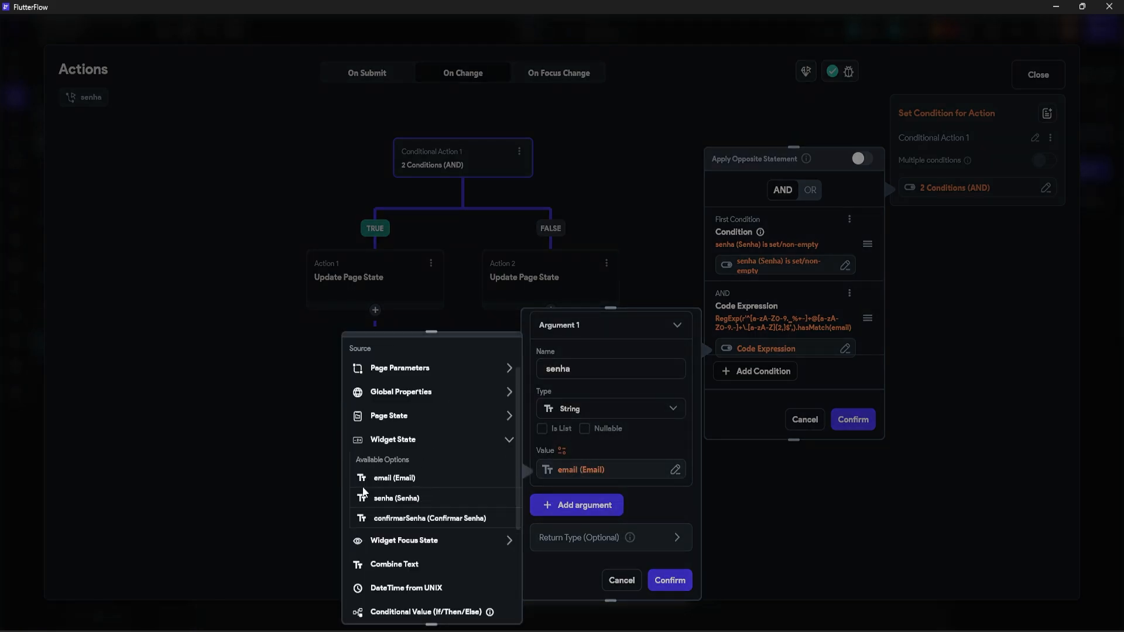
{"action": "left_click", "coordinate": [395, 502]}
{"action": "left_click", "coordinate": [482, 607]}
Step: Delete the old email regex from the expression box
{"action": "scroll", "coordinate": [638, 434], "scroll_direction": "down", "scroll_amount": 2}
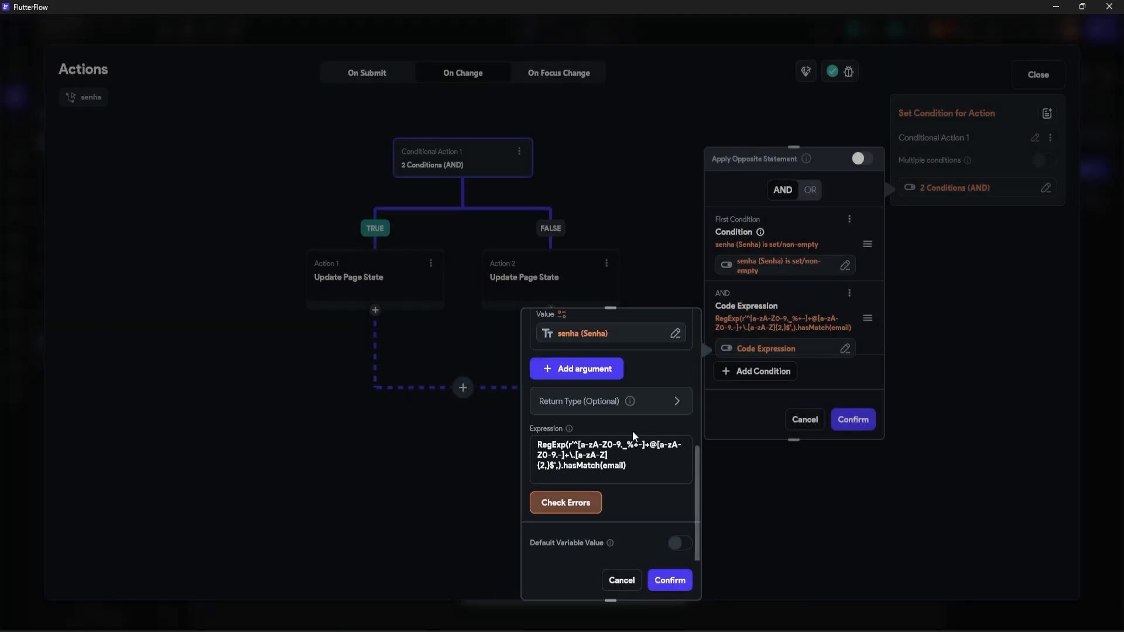
{"action": "left_click_drag", "start_coordinate": [648, 472], "coordinate": [514, 446]}
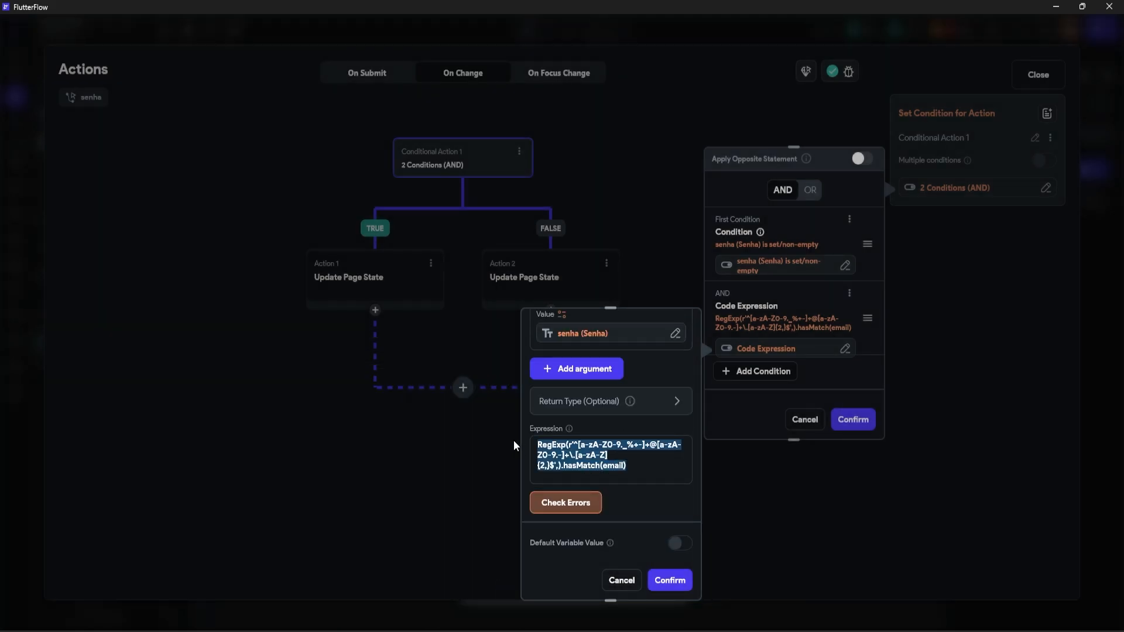
{"action": "key", "text": "BackSpace"}
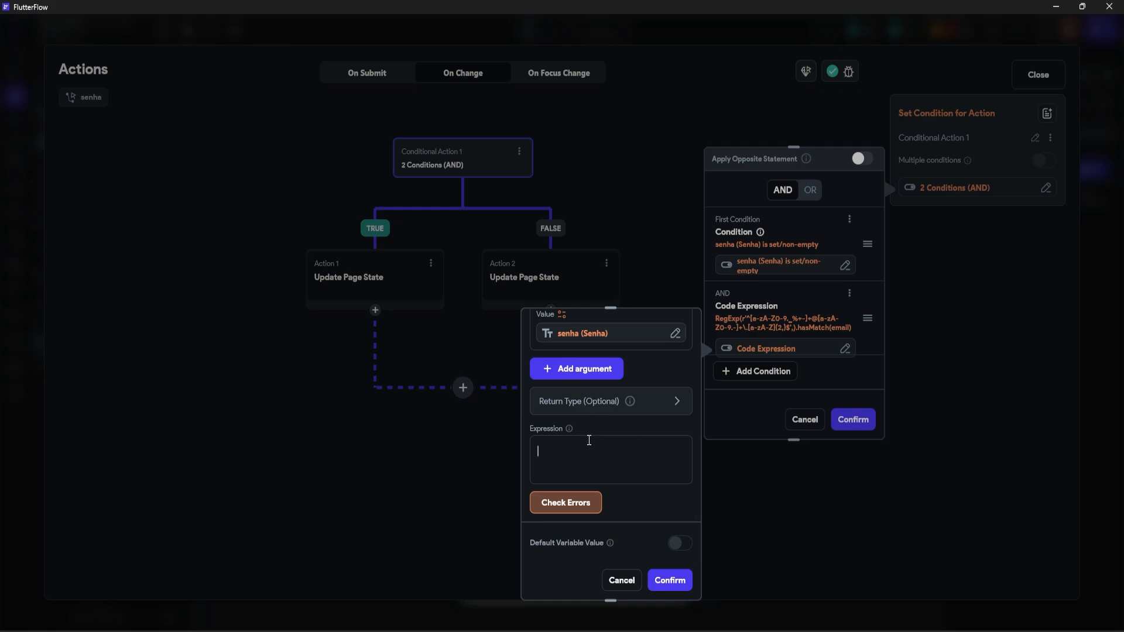
{"action": "key", "text": "alt+Tab"}
Step: Review the password regex options and select the letters, numbers and special characters RegExp line
{"action": "left_click", "coordinate": [519, 363]}
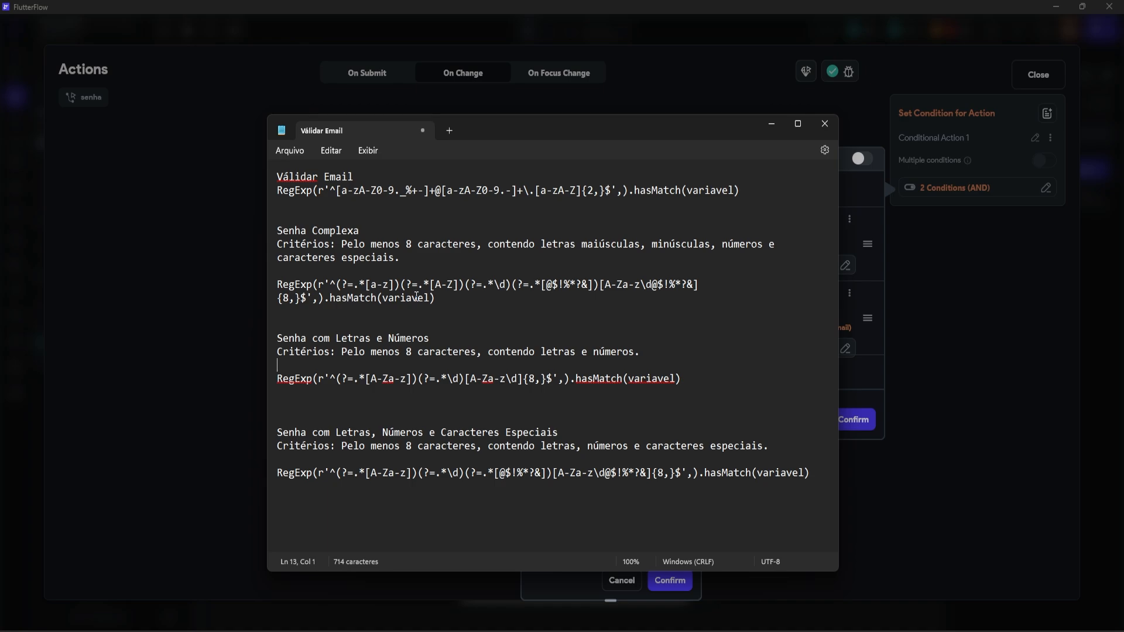
{"action": "left_click", "coordinate": [369, 334]}
{"action": "left_click_drag", "start_coordinate": [313, 338], "coordinate": [432, 339]}
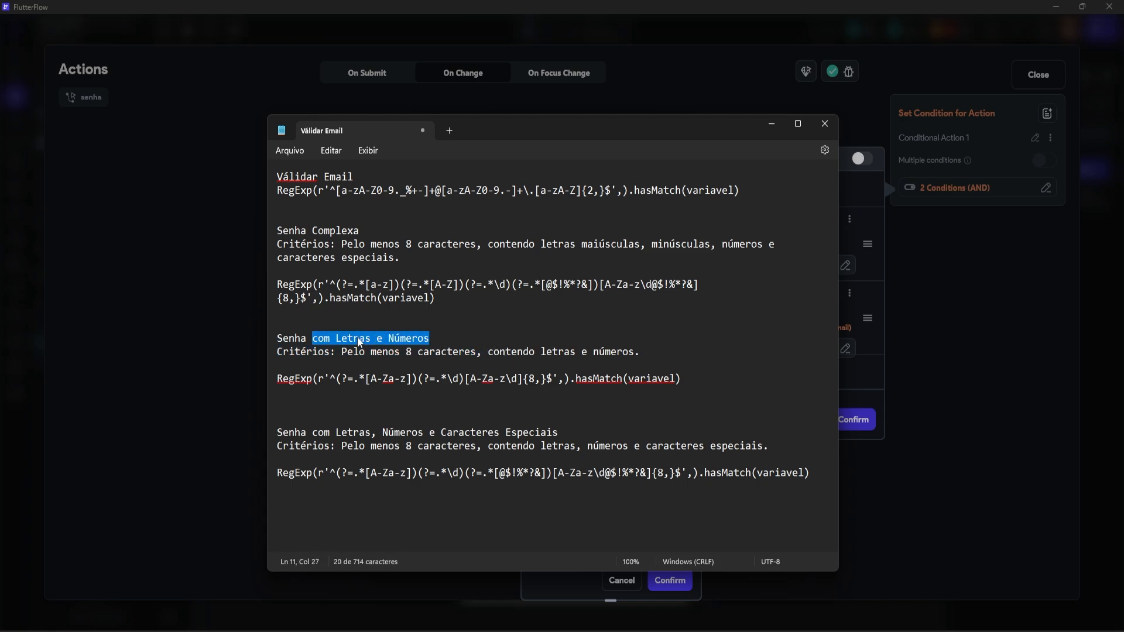
{"action": "left_click", "coordinate": [327, 326]}
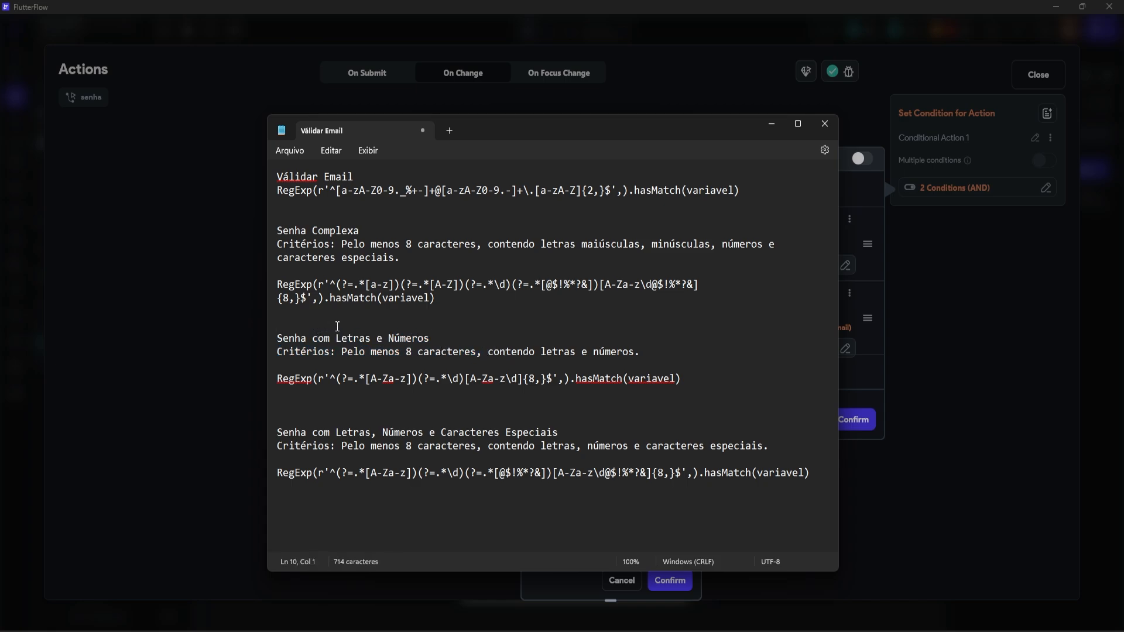
{"action": "left_click", "coordinate": [447, 446]}
{"action": "left_click_drag", "start_coordinate": [342, 448], "coordinate": [477, 446]}
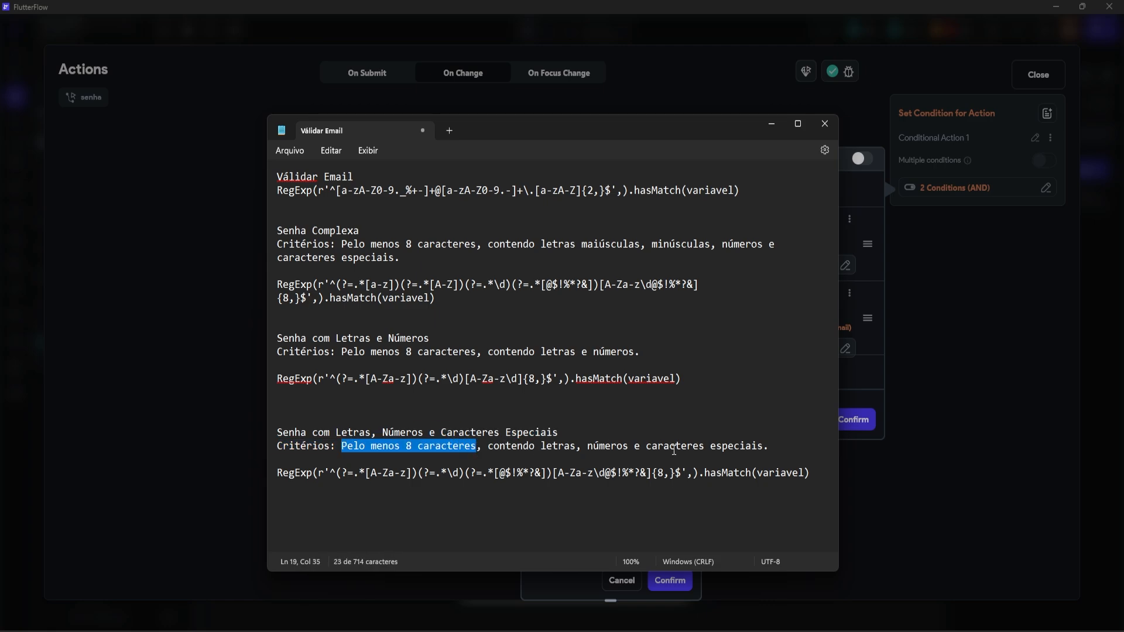
{"action": "left_click", "coordinate": [523, 473]}
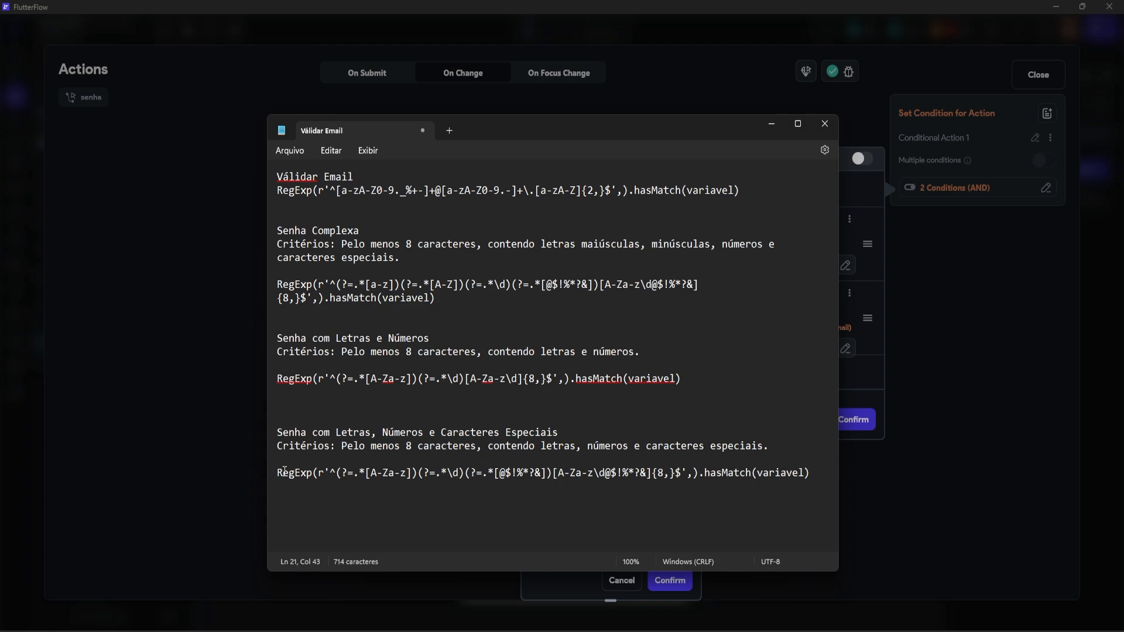
{"action": "left_click_drag", "start_coordinate": [278, 473], "coordinate": [691, 480]}
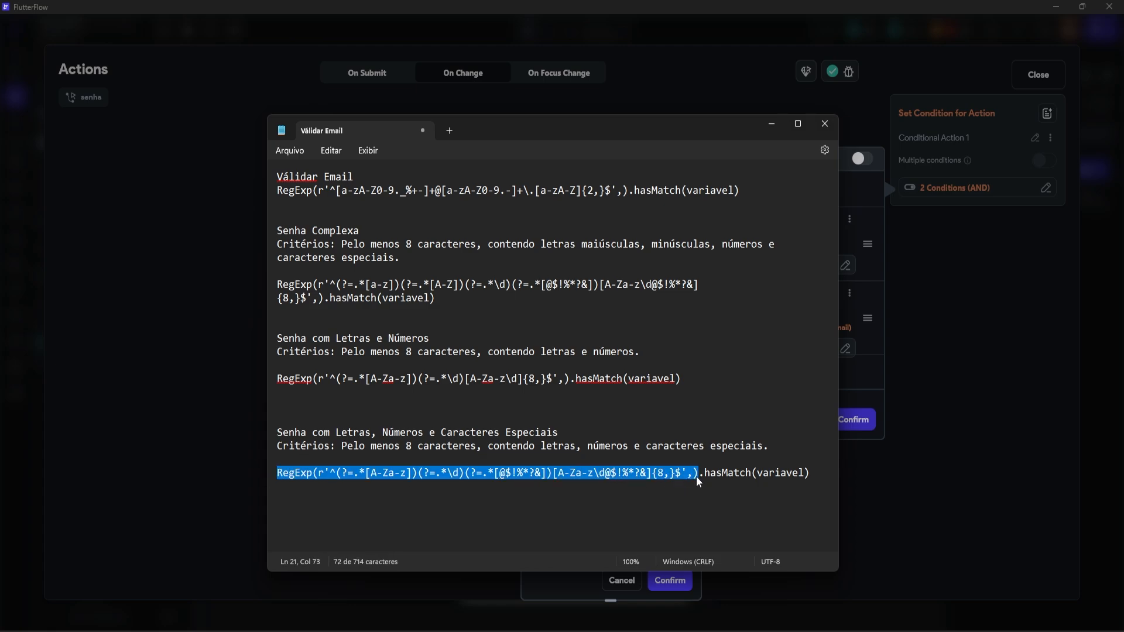
Step: Paste the letters, numbers and special characters RegExp into the senha code expression
{"action": "left_click", "coordinate": [870, 335]}
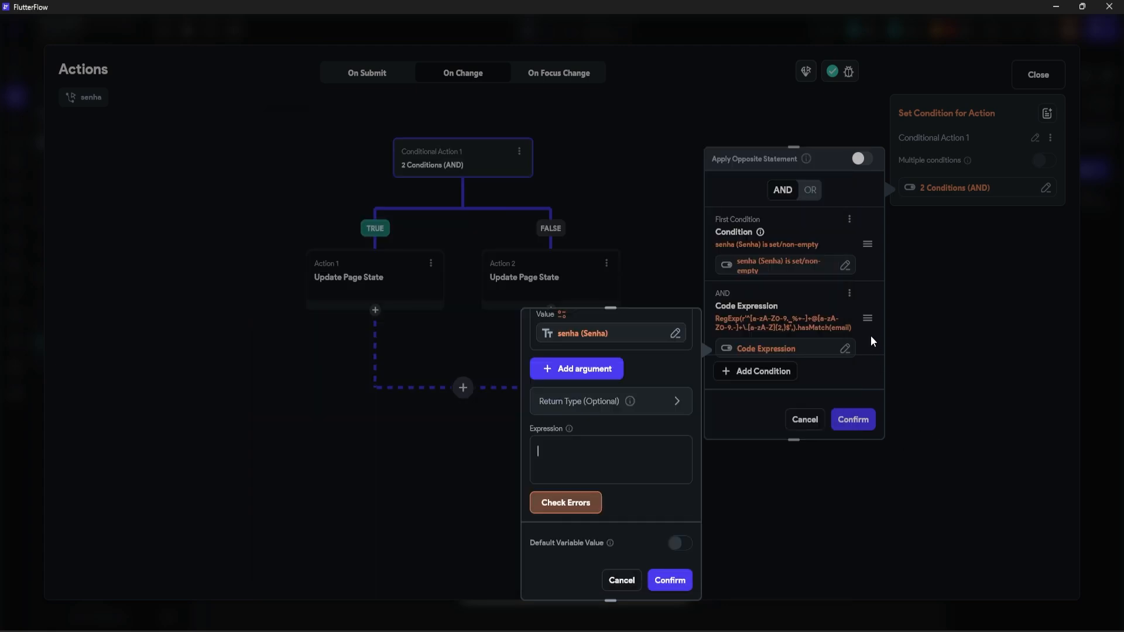
{"action": "key", "text": "ctrl+v"}
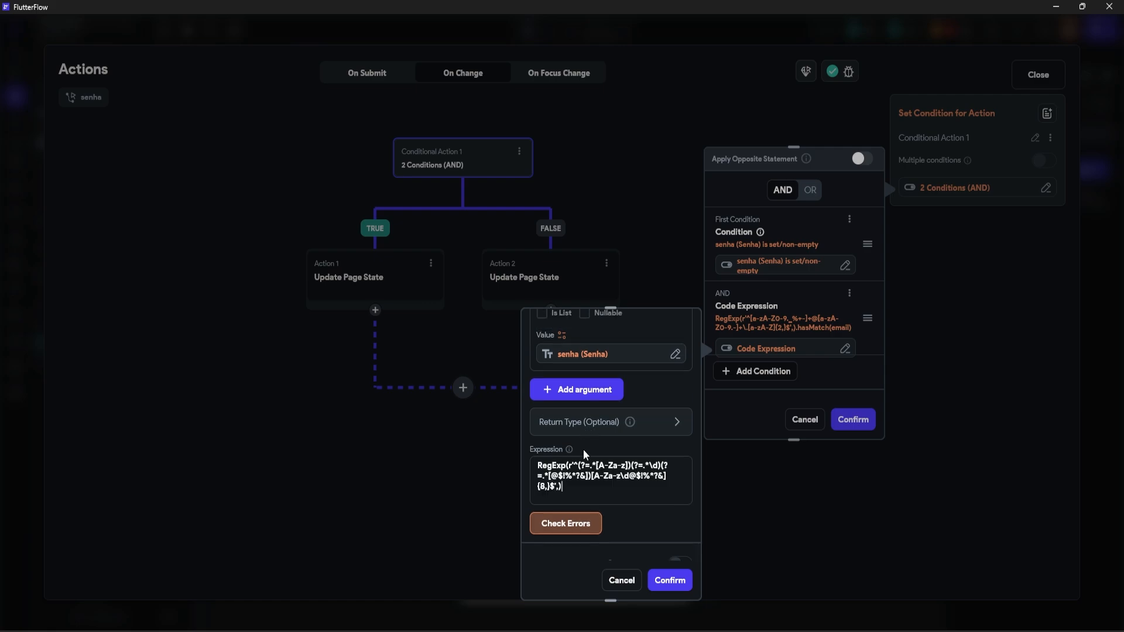
{"action": "scroll", "coordinate": [603, 468], "scroll_direction": "down", "scroll_amount": 1}
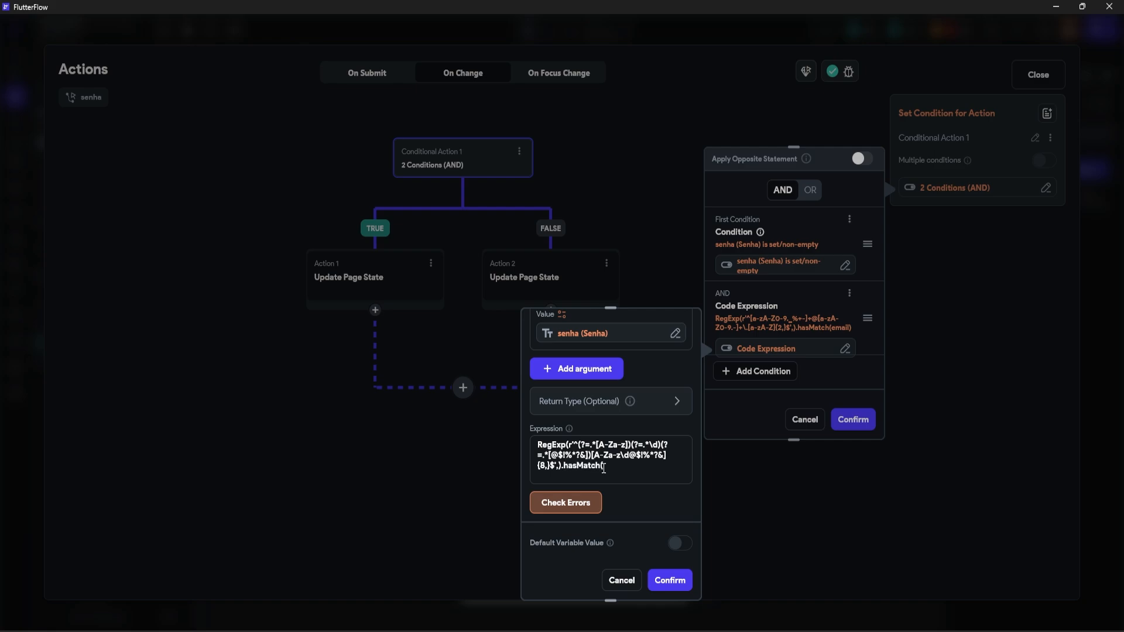
Step: Complete the expression with hasMatch(senha), pass the error check, and confirm both condition editors
{"action": "scroll", "coordinate": [603, 468], "scroll_direction": "up", "scroll_amount": 2}
{"action": "scroll", "coordinate": [594, 357], "scroll_direction": "down", "scroll_amount": 2}
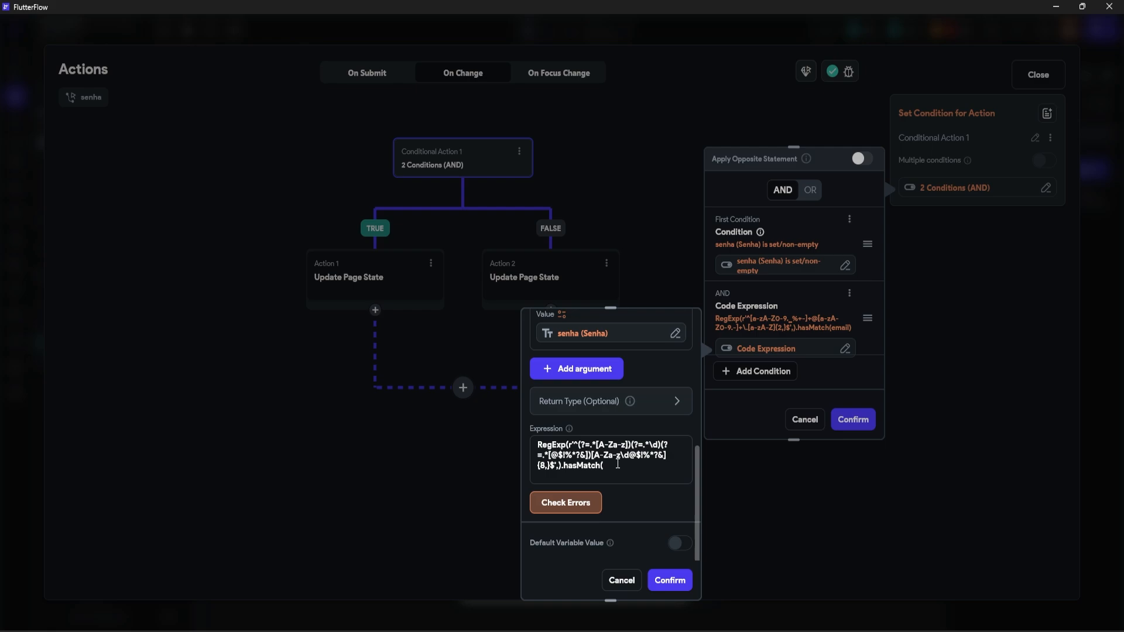
{"action": "type", "text": "senha"}
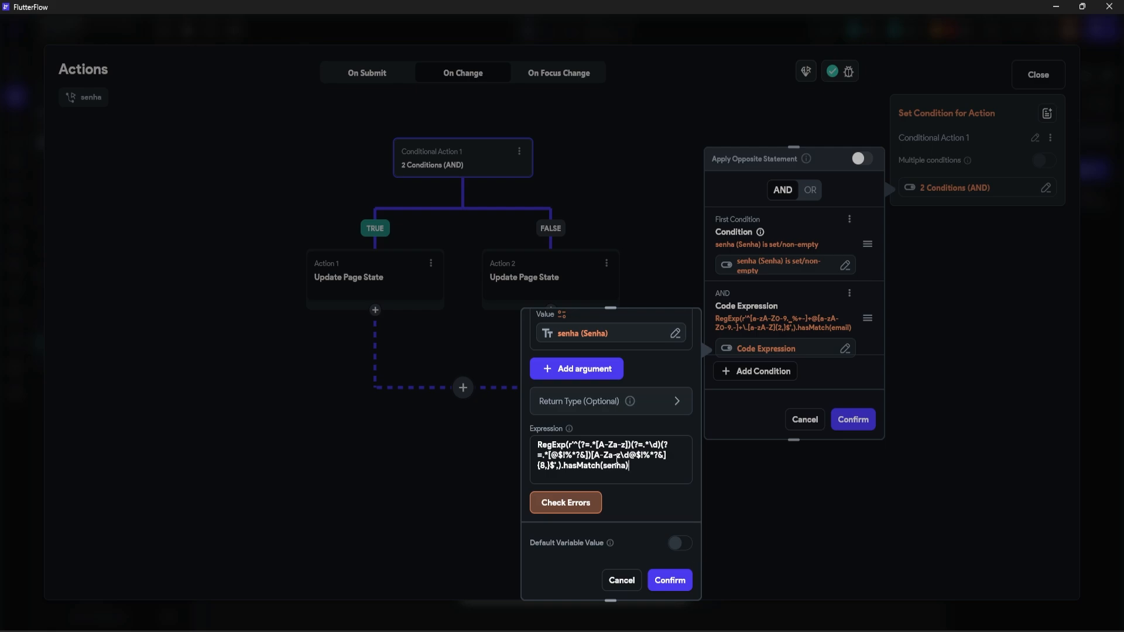
{"action": "scroll", "coordinate": [617, 460], "scroll_direction": "up", "scroll_amount": 2}
{"action": "scroll", "coordinate": [574, 486], "scroll_direction": "down", "scroll_amount": 2}
{"action": "left_click", "coordinate": [580, 502]}
{"action": "scroll", "coordinate": [608, 436], "scroll_direction": "down", "scroll_amount": 1}
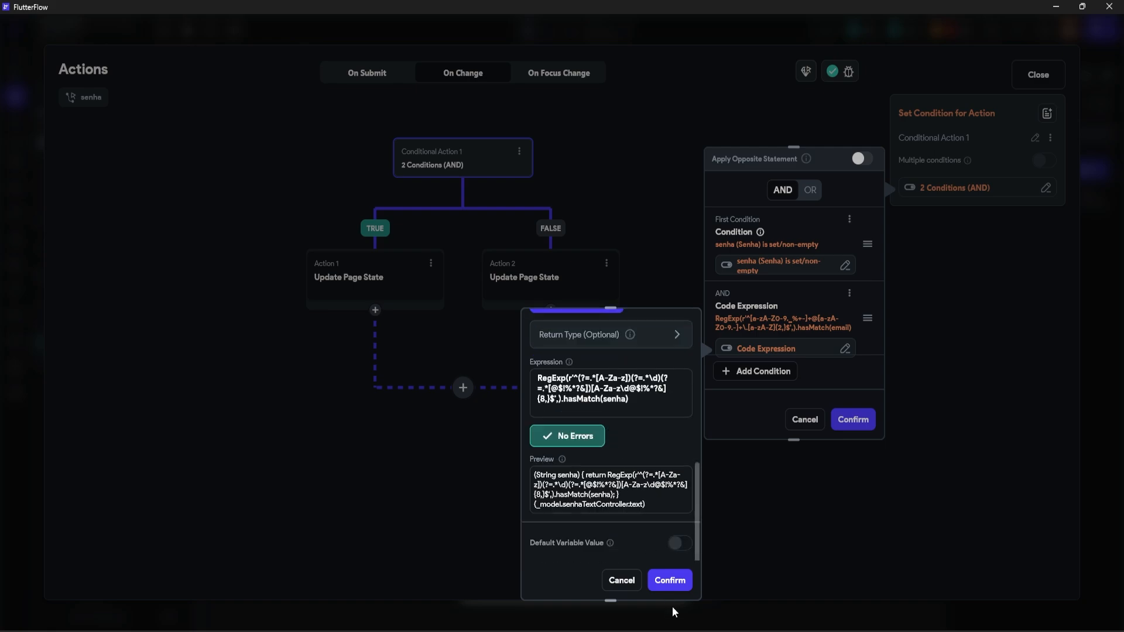
{"action": "left_click", "coordinate": [670, 580]}
{"action": "left_click", "coordinate": [849, 421]}
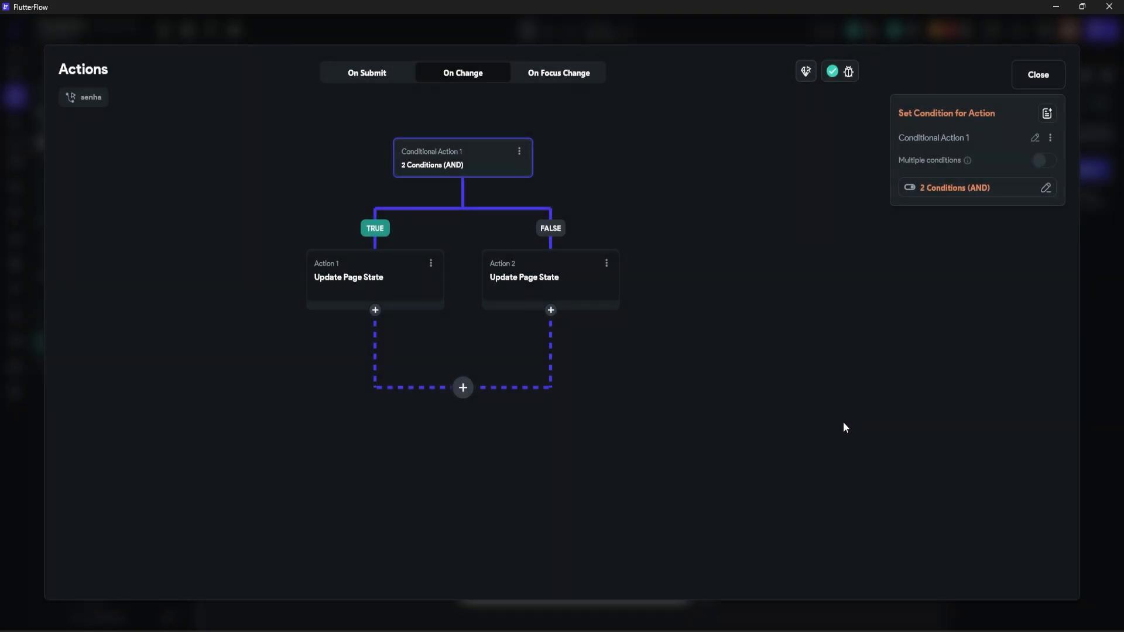
Step: Change the TRUE branch update to set page state validarSenha to the fixed value True
{"action": "left_click", "coordinate": [387, 282]}
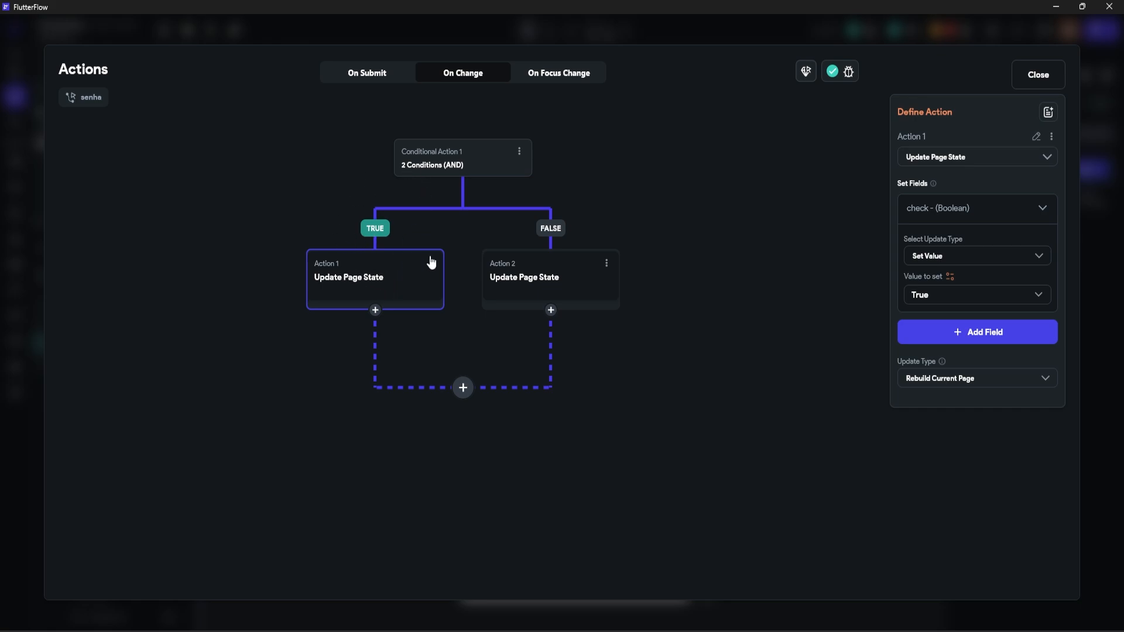
{"action": "left_click", "coordinate": [1013, 209]}
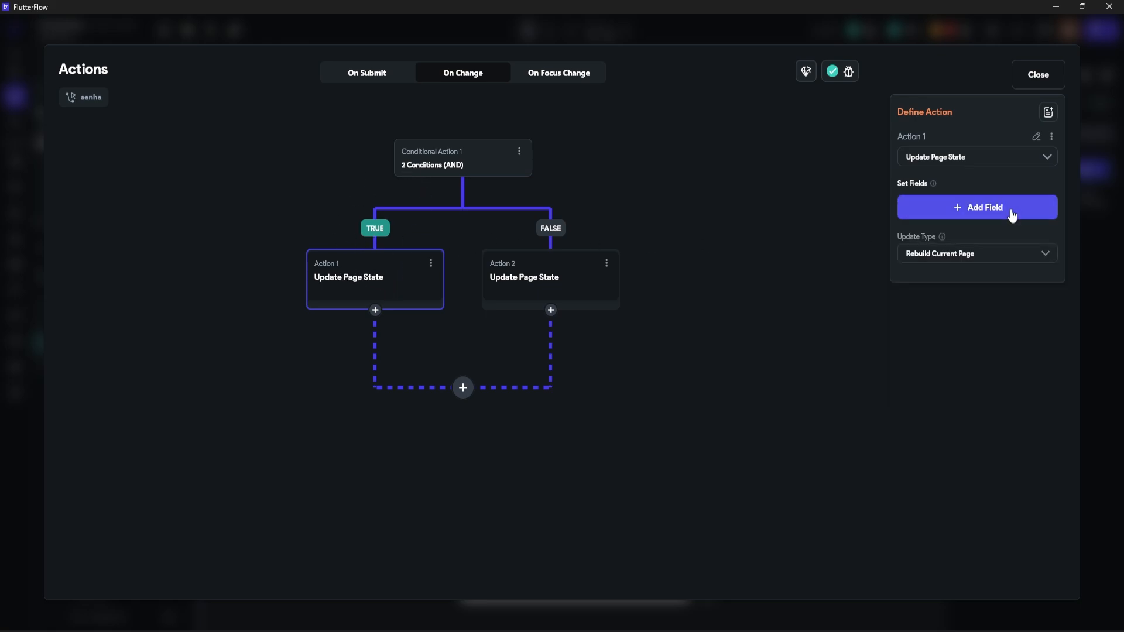
{"action": "left_click", "coordinate": [1010, 212]}
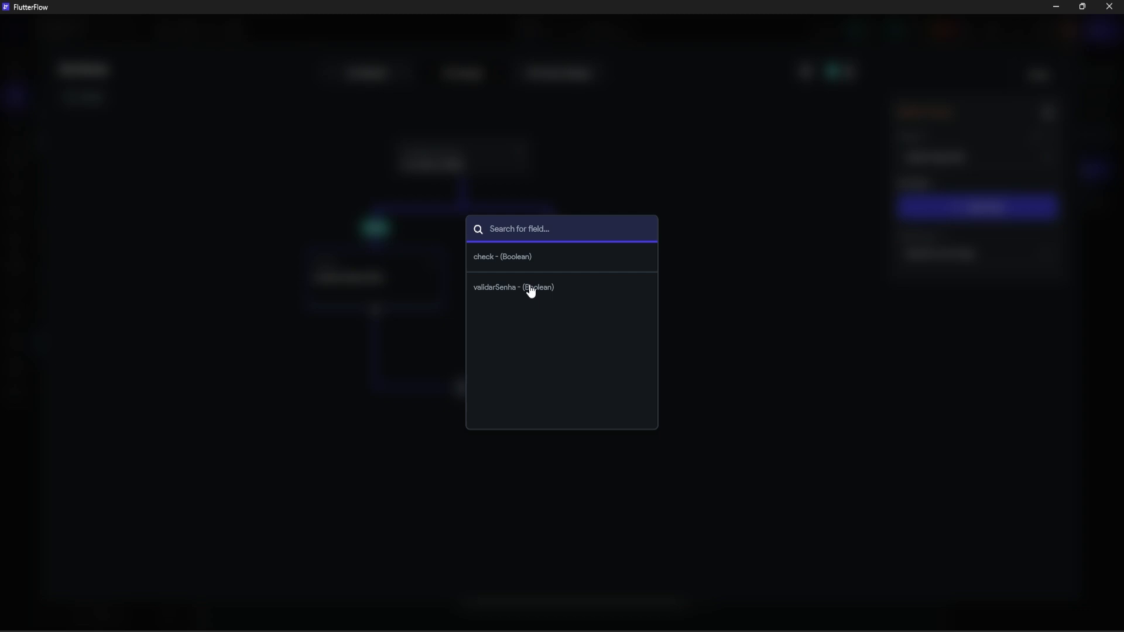
{"action": "left_click", "coordinate": [531, 287]}
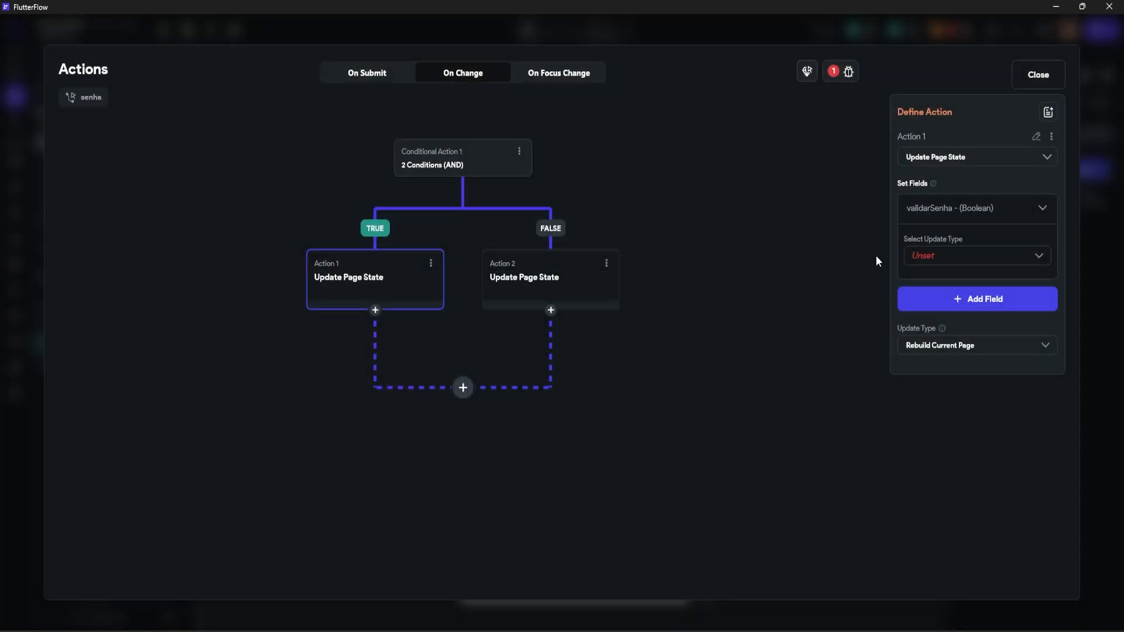
{"action": "left_click", "coordinate": [948, 258]}
{"action": "left_click", "coordinate": [930, 261]}
{"action": "left_click", "coordinate": [927, 297]}
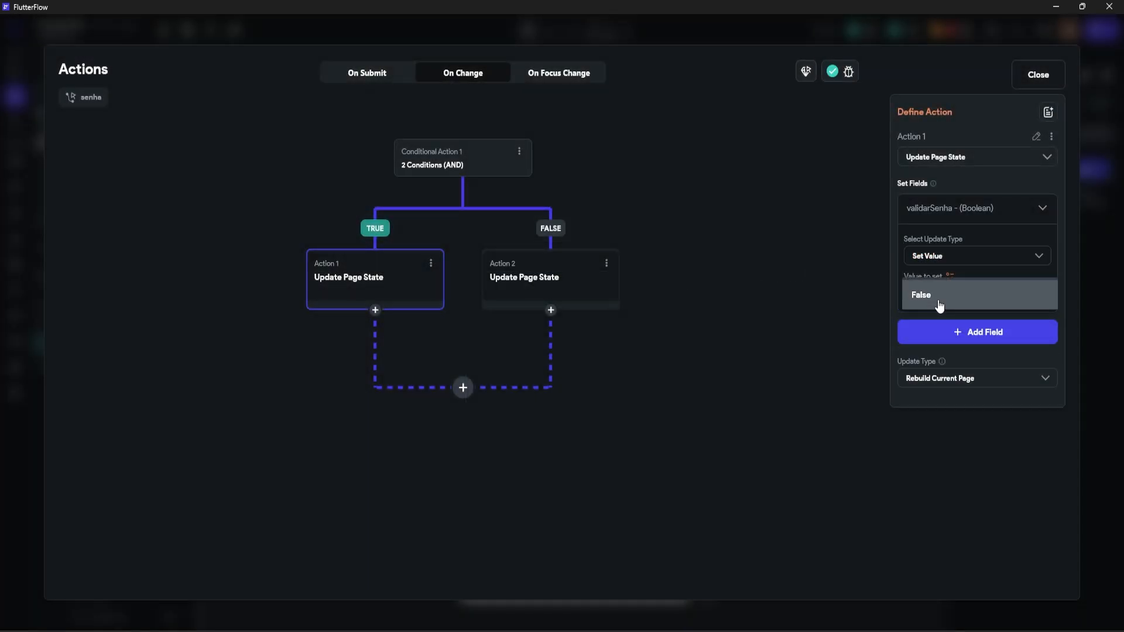
{"action": "left_click", "coordinate": [931, 267]}
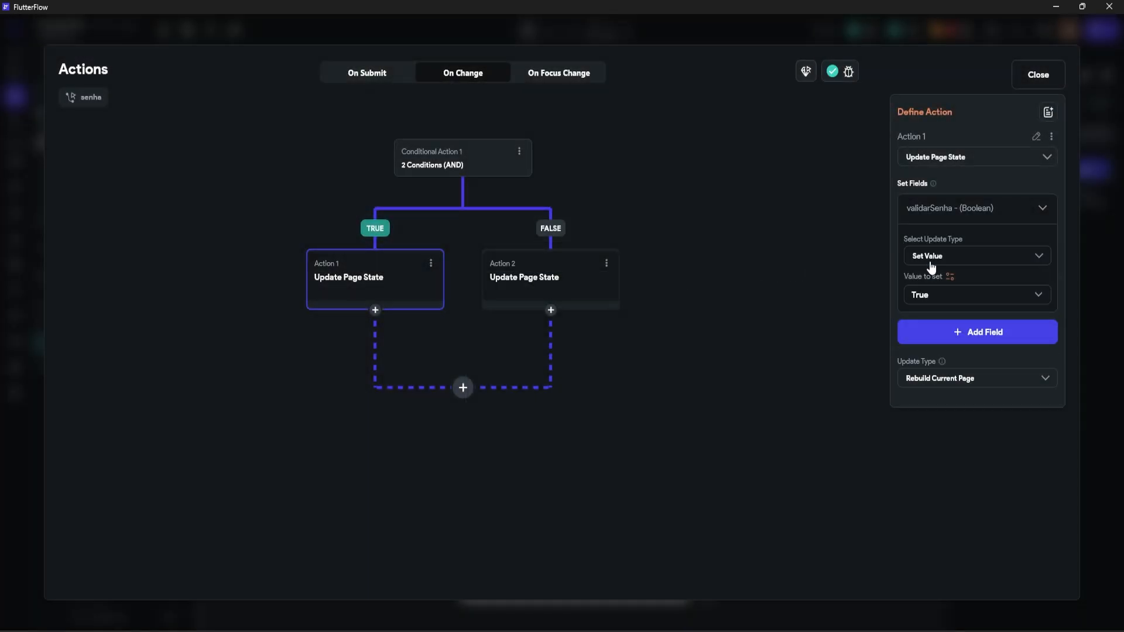
Step: Replace the FALSE branch action with a copy that sets validarSenha to False, then close the flow
{"action": "left_click", "coordinate": [430, 264]}
{"action": "left_click", "coordinate": [388, 295]}
{"action": "left_click", "coordinate": [606, 264]}
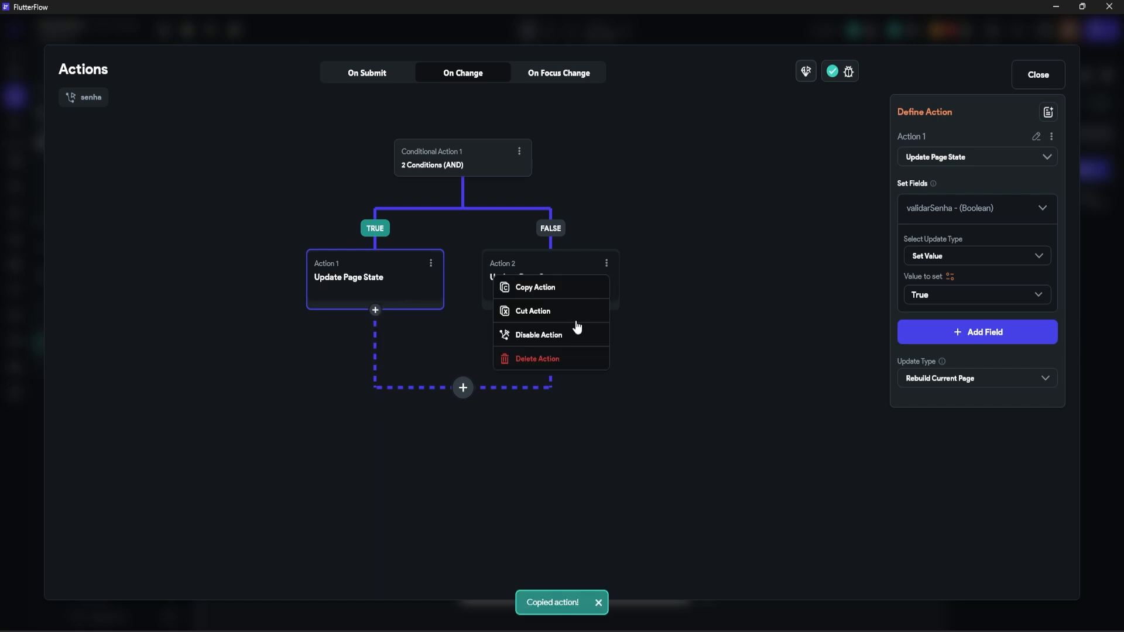
{"action": "left_click", "coordinate": [560, 360]}
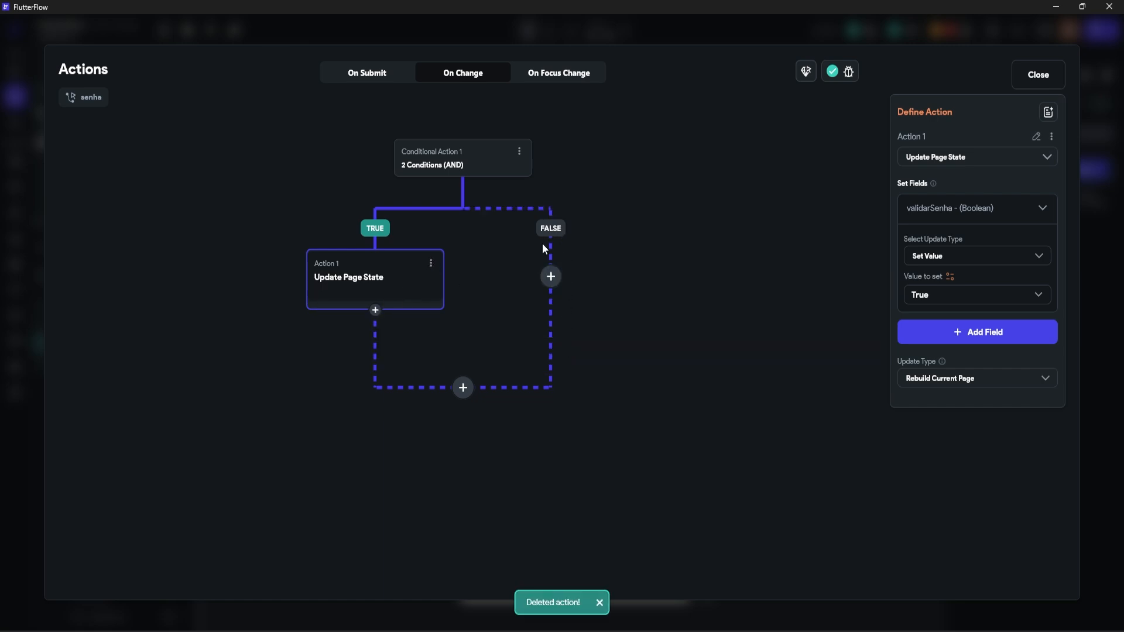
{"action": "left_click", "coordinate": [553, 276]}
{"action": "left_click", "coordinate": [573, 435]}
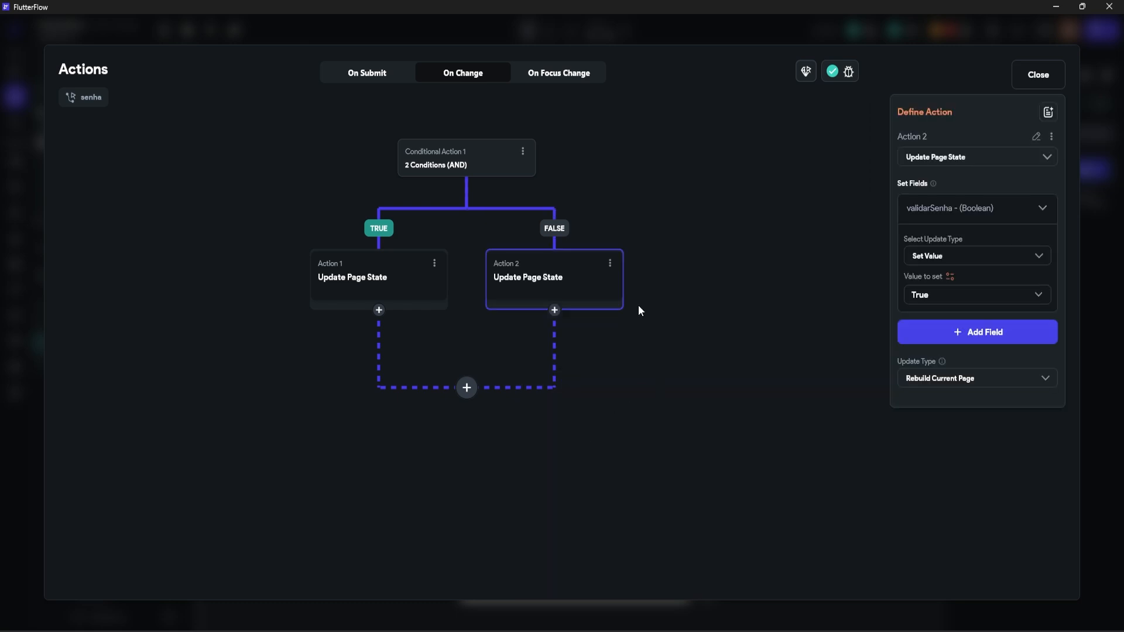
{"action": "left_click", "coordinate": [929, 304]}
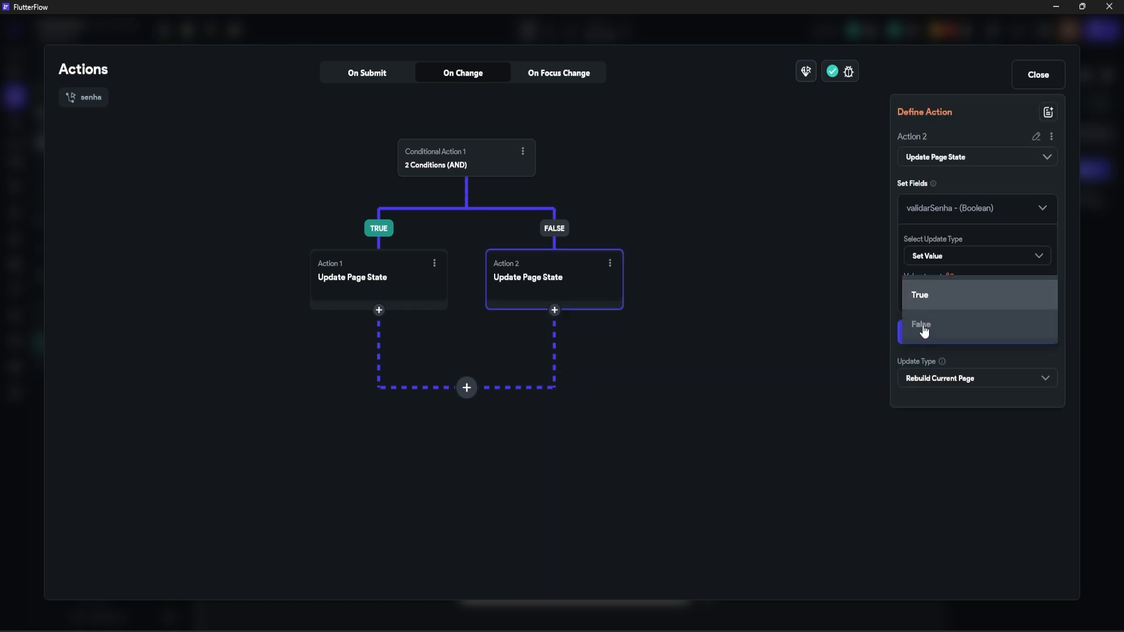
{"action": "left_click", "coordinate": [928, 325]}
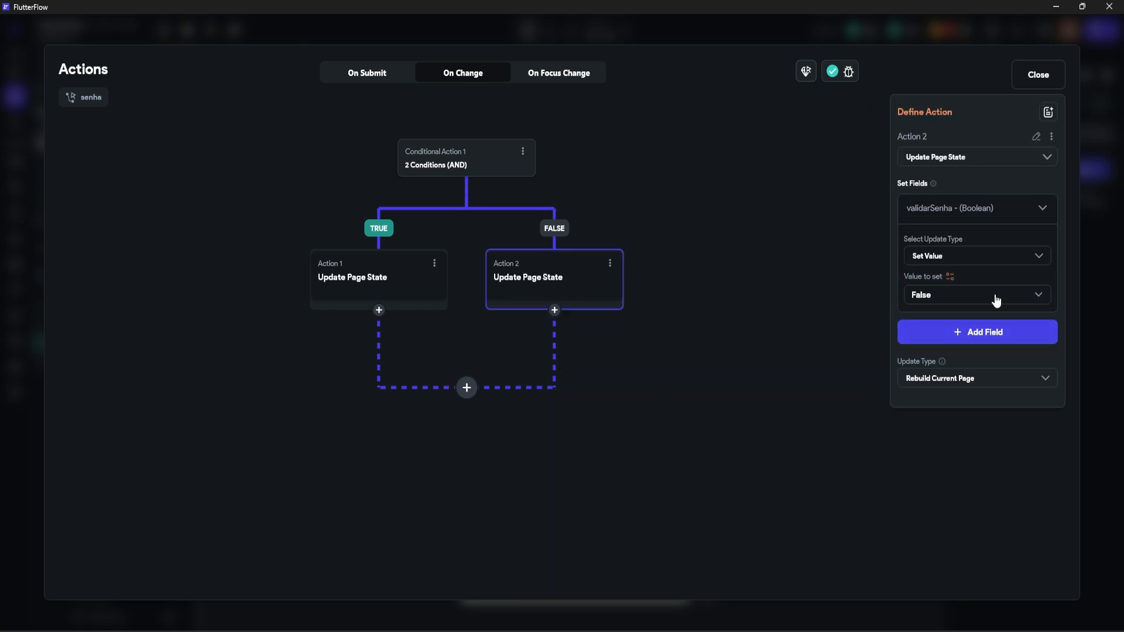
{"action": "left_click", "coordinate": [804, 326]}
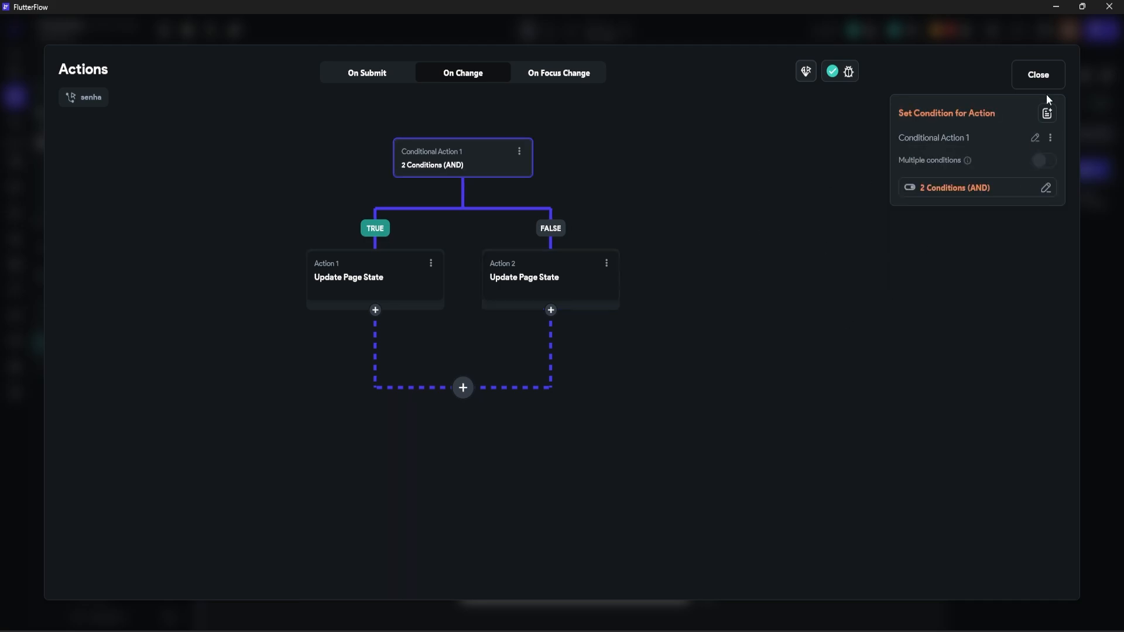
{"action": "left_click", "coordinate": [1039, 75]}
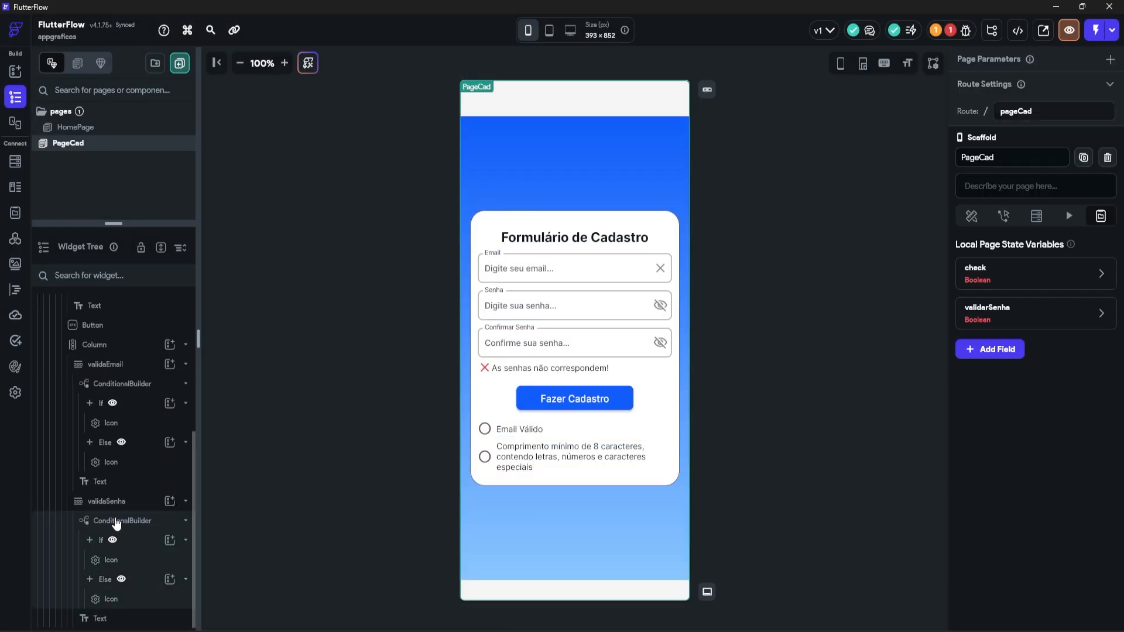
Step: Give the password ConditionalBuilder the single condition validarSenha == False and preview the green-check Else branch
{"action": "left_click", "coordinate": [144, 528]}
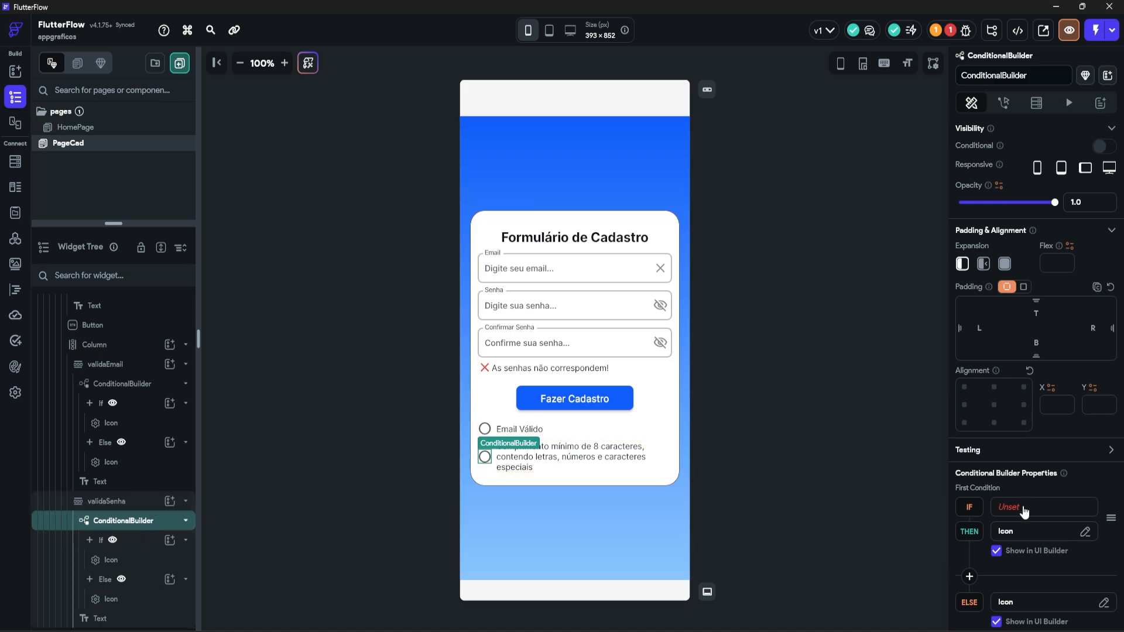
{"action": "left_click", "coordinate": [1024, 512]}
{"action": "left_click", "coordinate": [842, 432]}
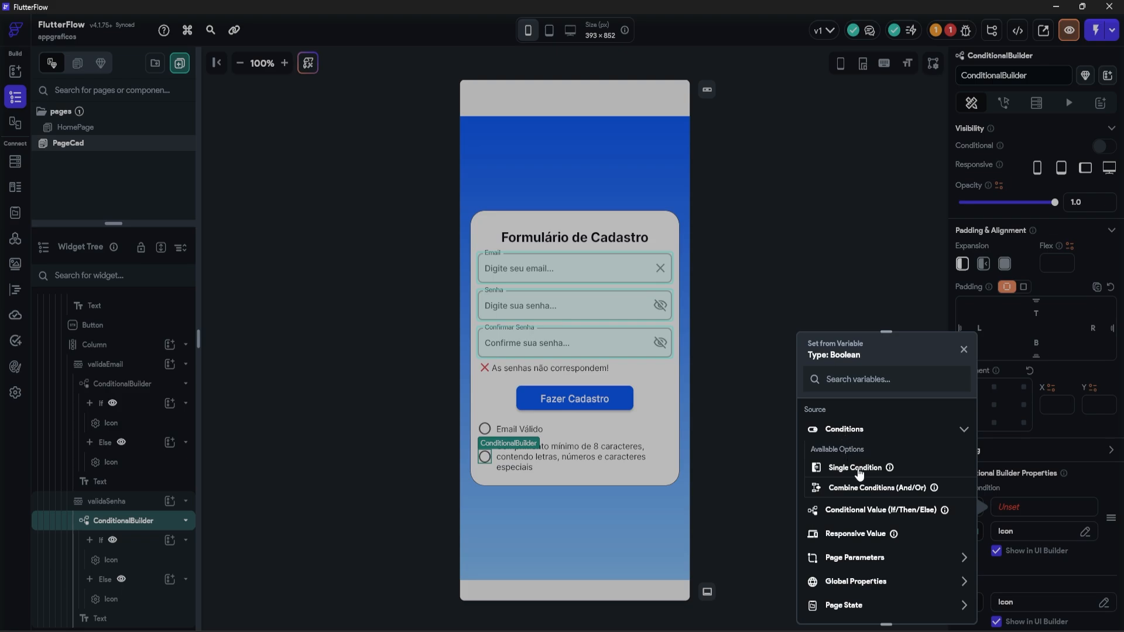
{"action": "left_click", "coordinate": [859, 473]}
{"action": "left_click", "coordinate": [847, 446]}
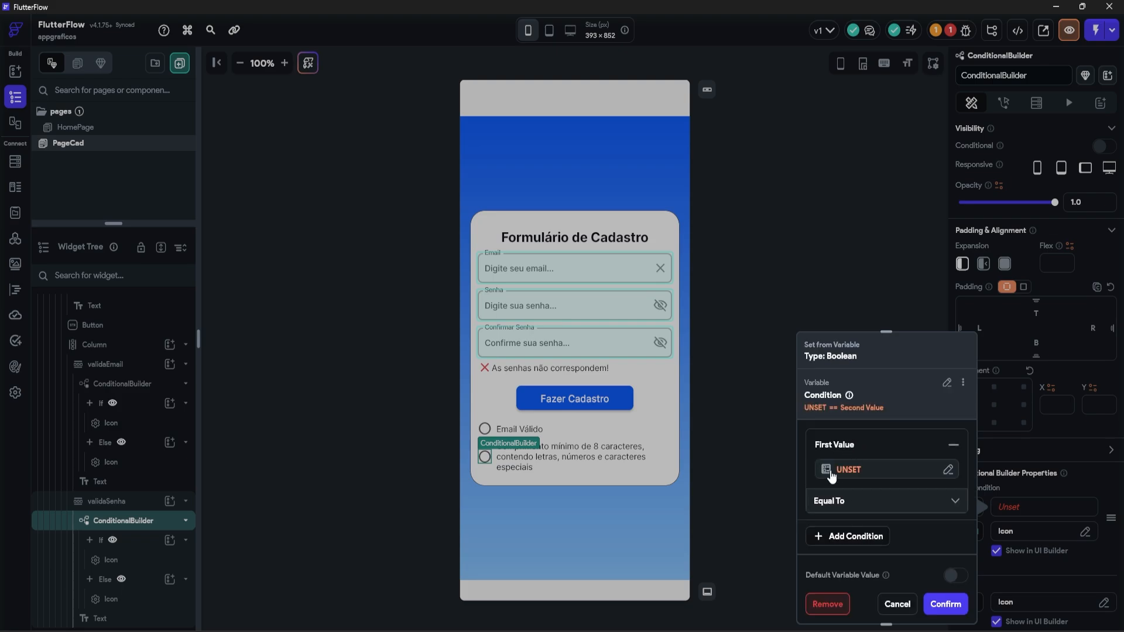
{"action": "left_click", "coordinate": [831, 477]}
{"action": "left_click", "coordinate": [667, 476]}
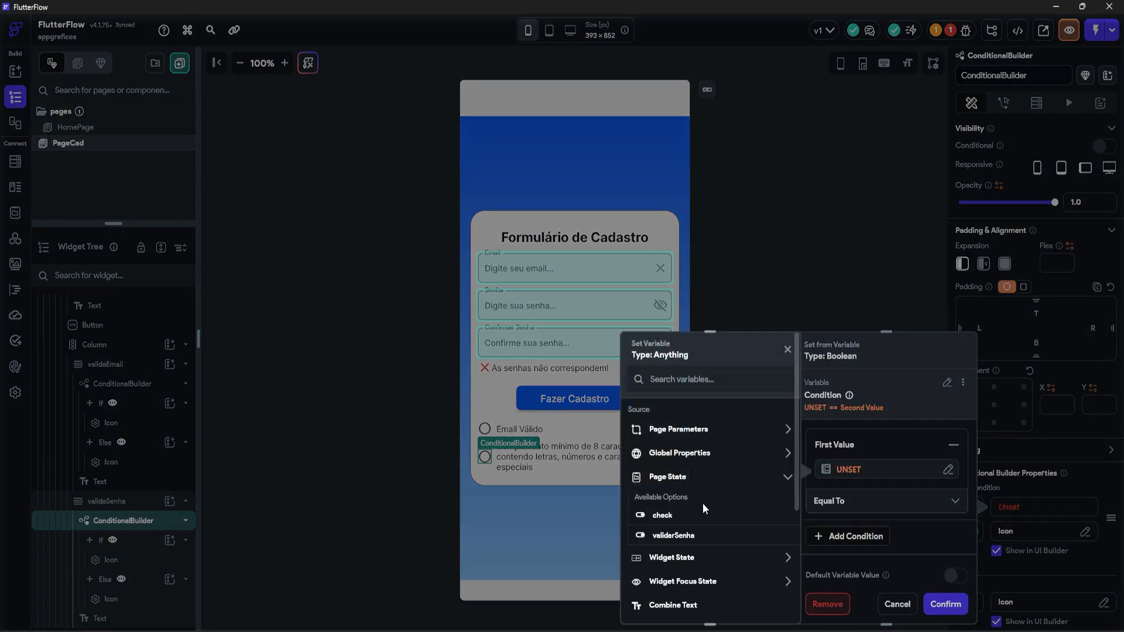
{"action": "left_click", "coordinate": [673, 535]}
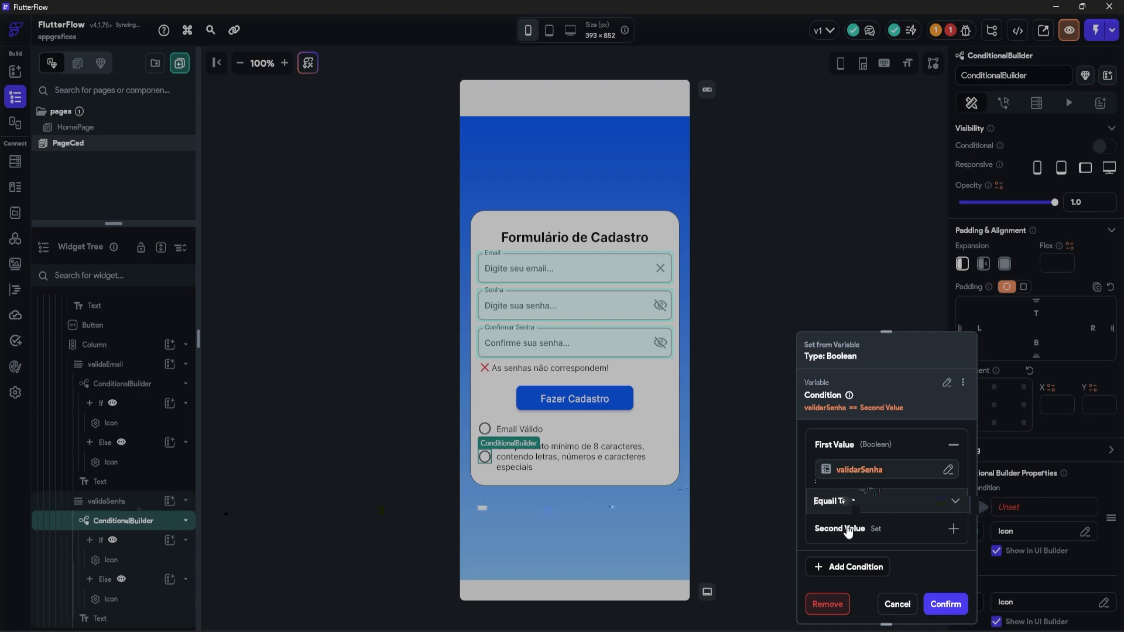
{"action": "left_click", "coordinate": [849, 530]}
{"action": "left_click", "coordinate": [872, 568]}
{"action": "left_click", "coordinate": [855, 564]}
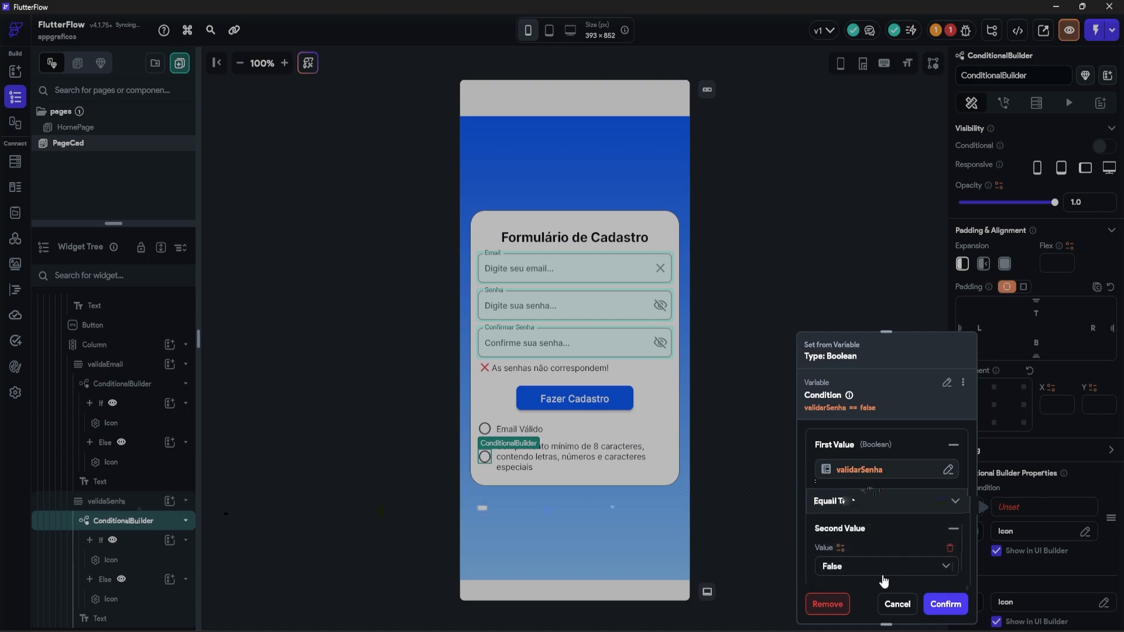
{"action": "left_click", "coordinate": [945, 604]}
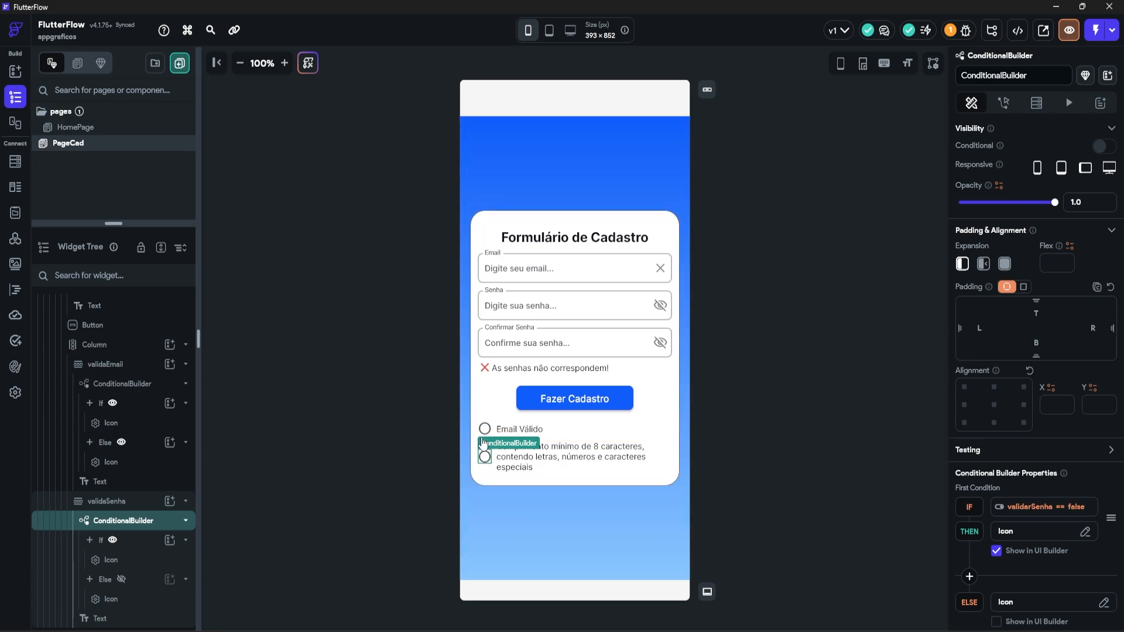
{"action": "left_click", "coordinate": [121, 579]}
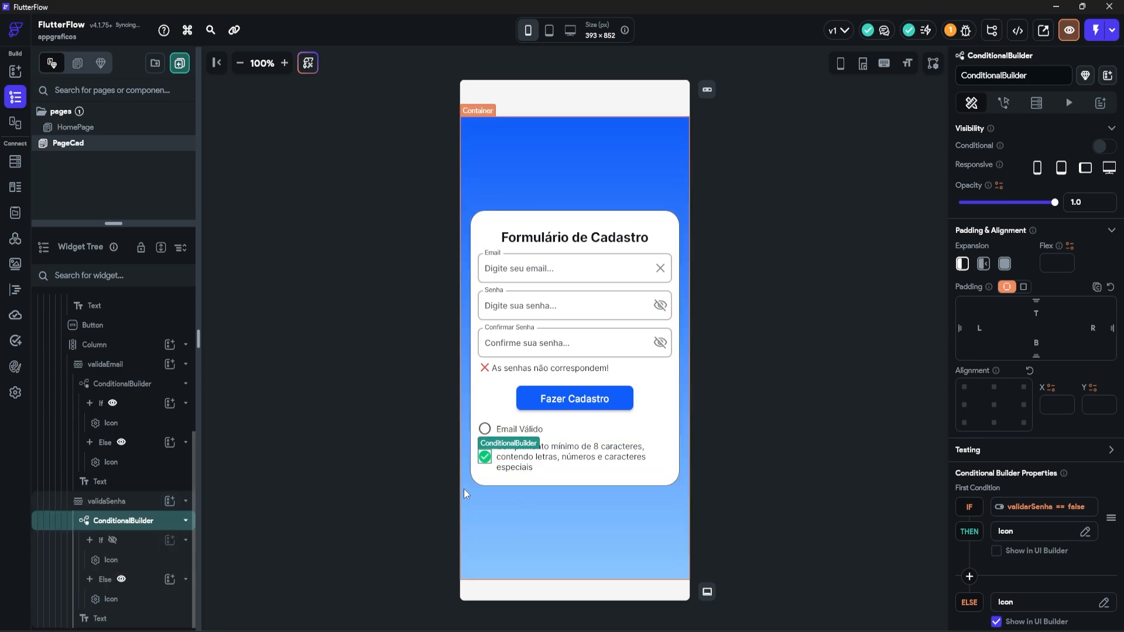
Step: Turn on conditional visibility with a single condition for the 'As senhas não correspondem!' row
{"action": "left_click", "coordinate": [527, 368]}
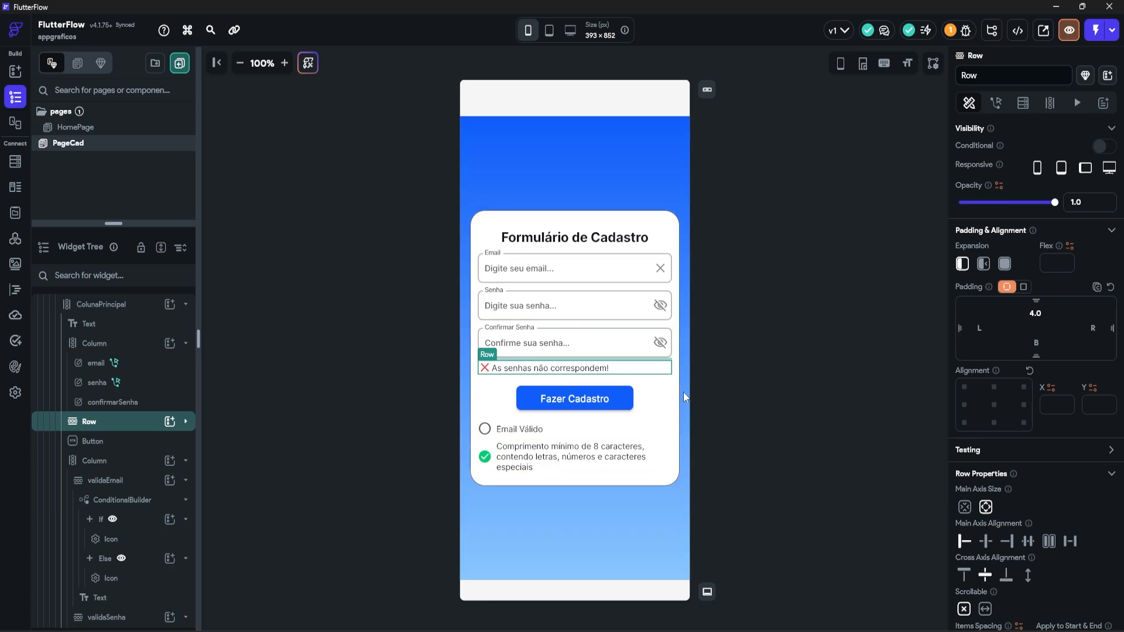
{"action": "left_click", "coordinate": [556, 310]}
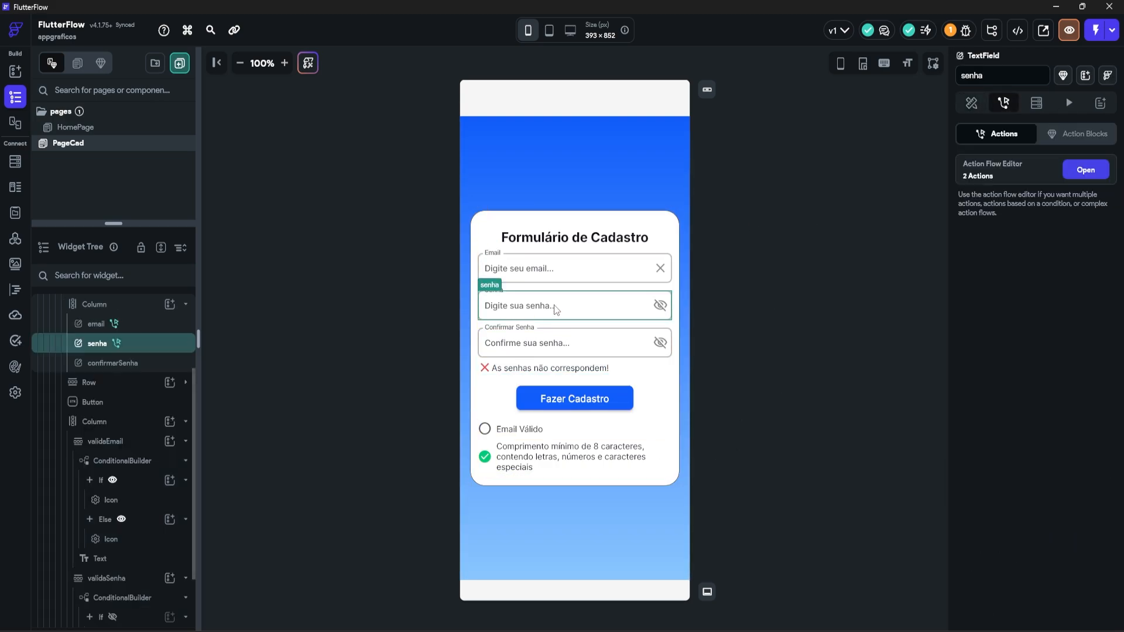
{"action": "left_click", "coordinate": [646, 368]}
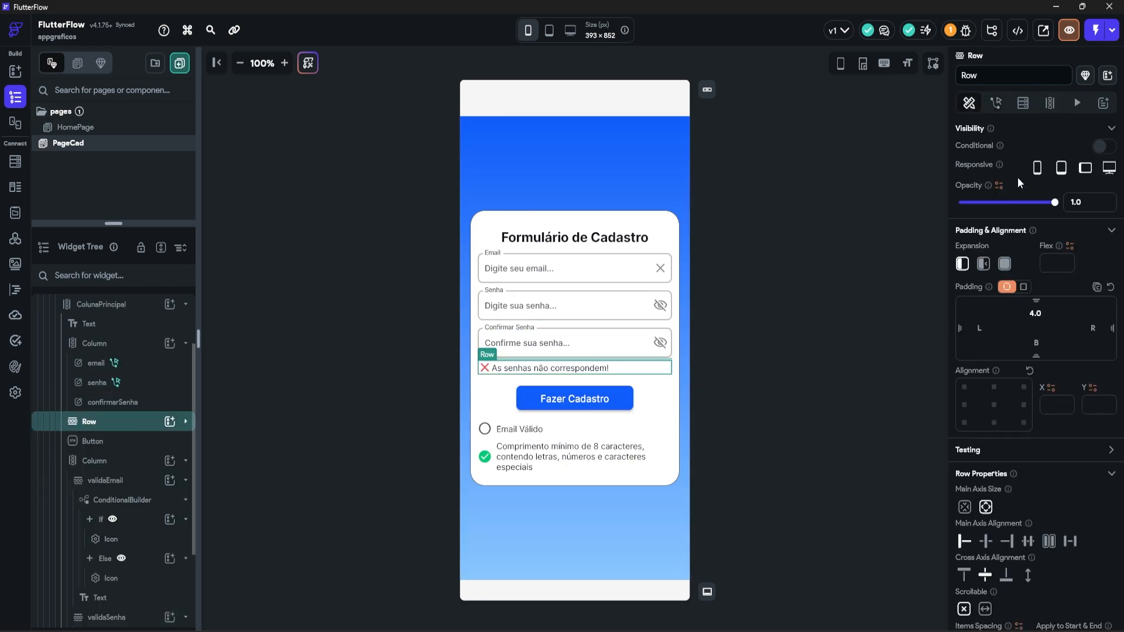
{"action": "left_click", "coordinate": [1101, 147]}
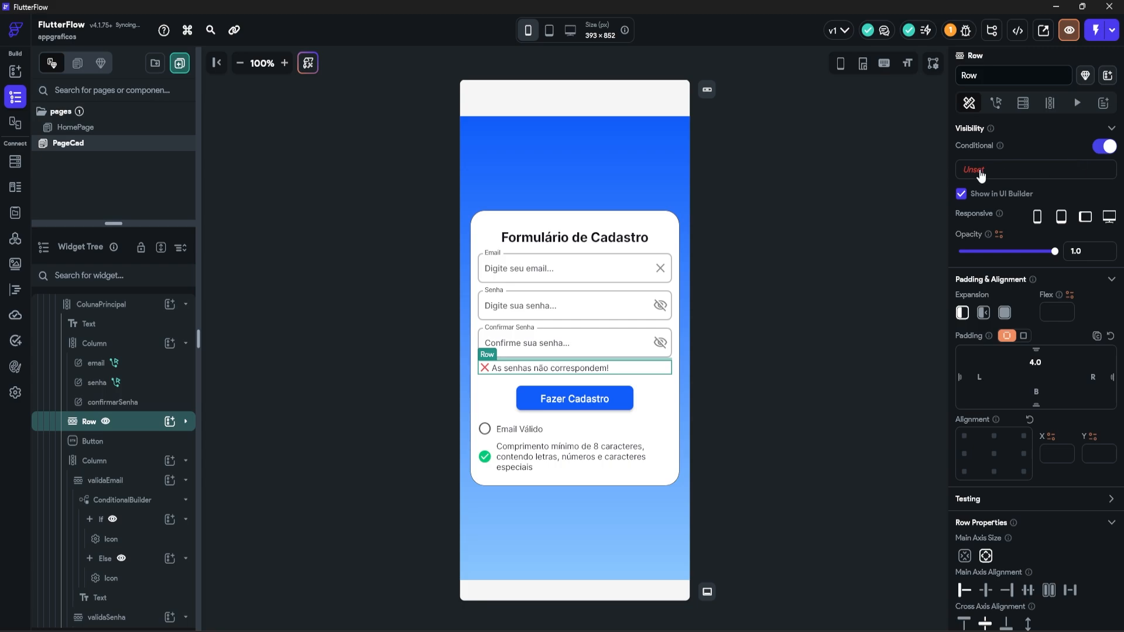
{"action": "left_click", "coordinate": [1000, 168]}
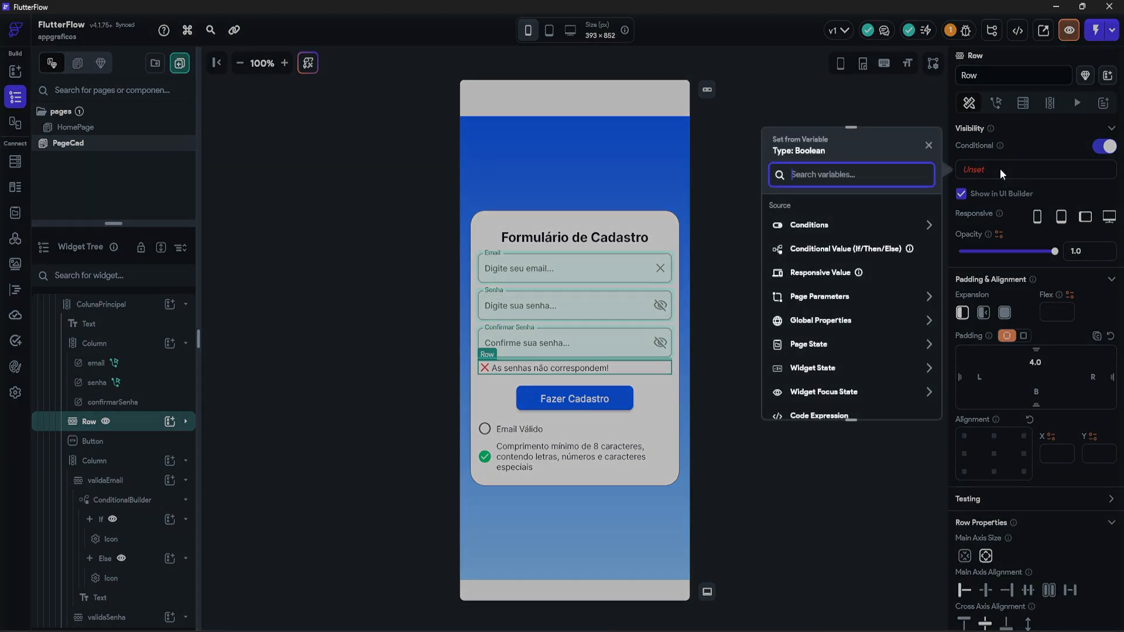
{"action": "left_click", "coordinate": [823, 264]}
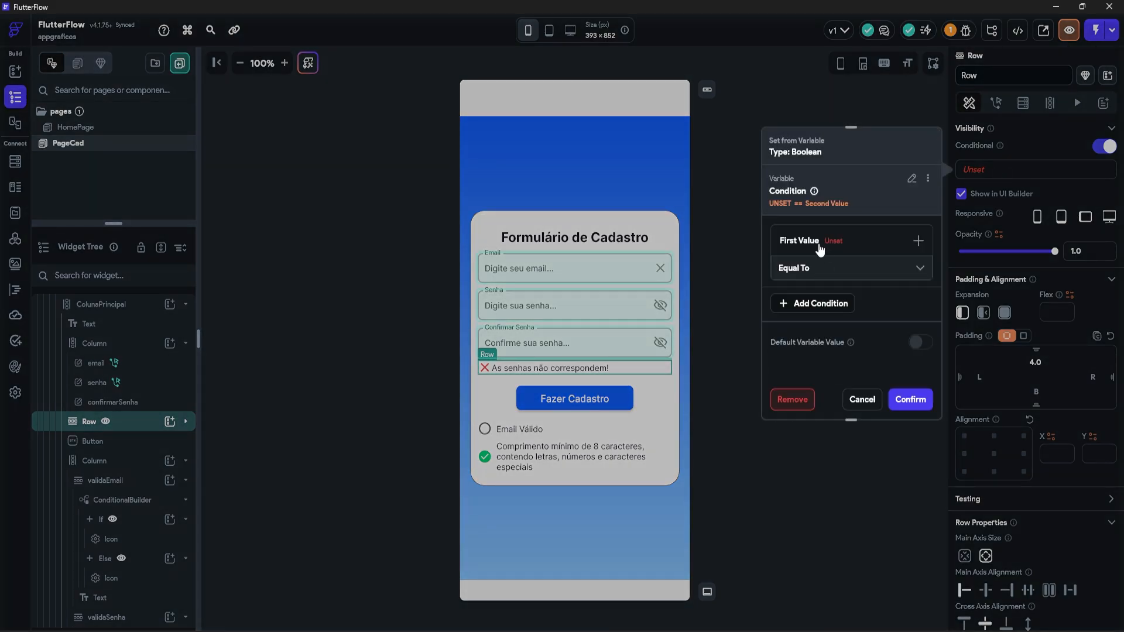
Step: Set the row's condition to senha widget state Not Equal To confirmarSenha and confirm
{"action": "left_click", "coordinate": [809, 241]}
{"action": "left_click", "coordinate": [819, 265]}
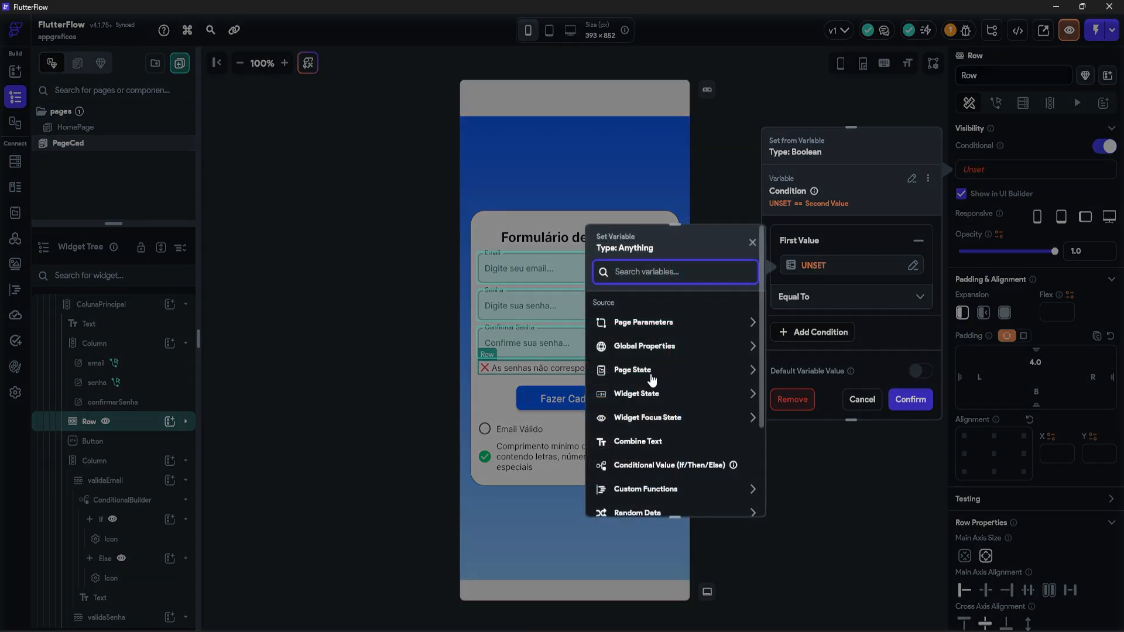
{"action": "left_click", "coordinate": [655, 396]}
{"action": "left_click", "coordinate": [638, 452]}
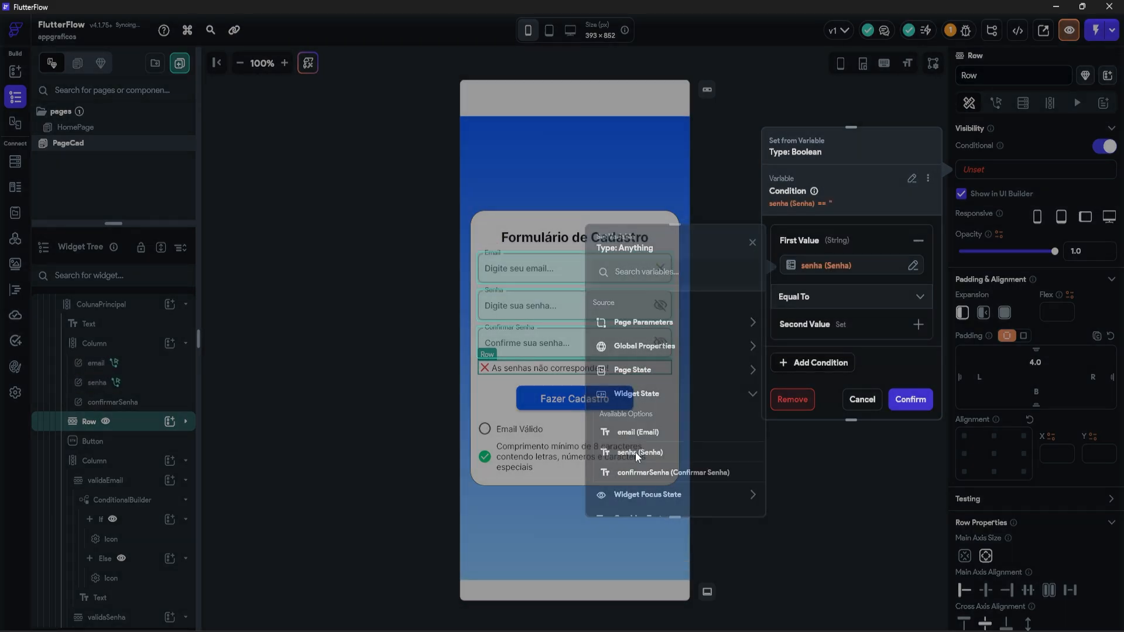
{"action": "left_click", "coordinate": [818, 298]}
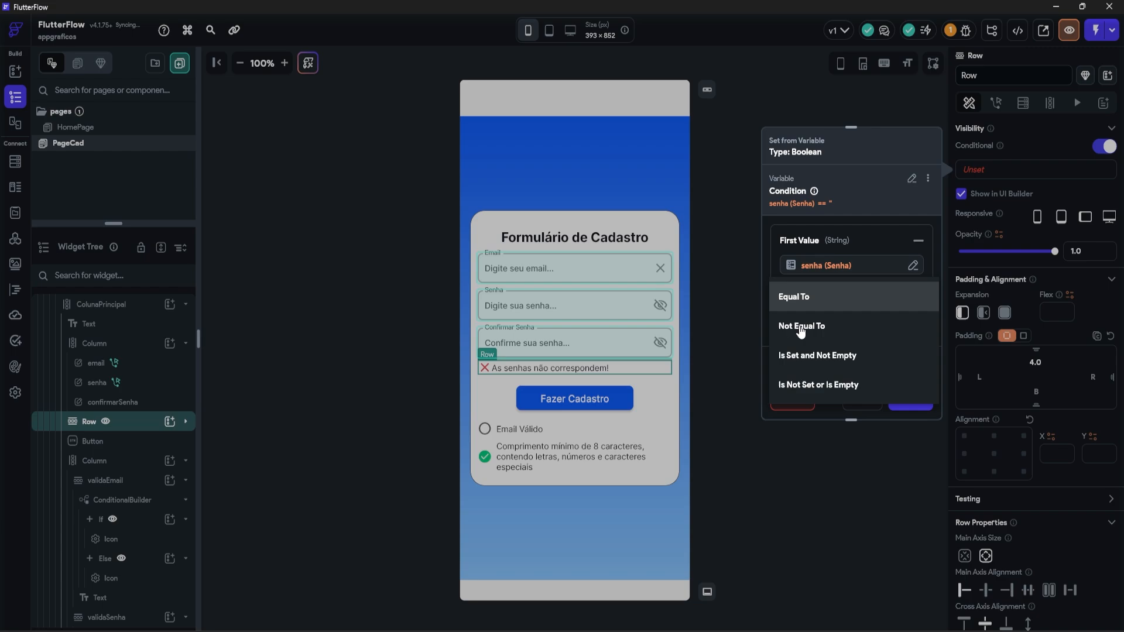
{"action": "left_click", "coordinate": [800, 327]}
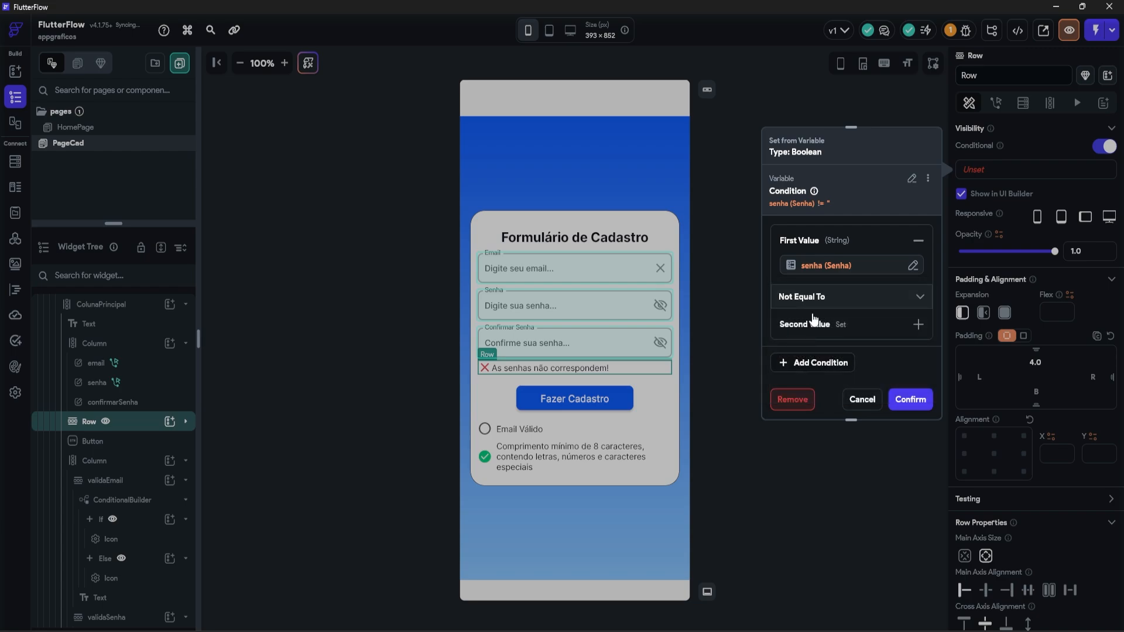
{"action": "left_click", "coordinate": [805, 344]}
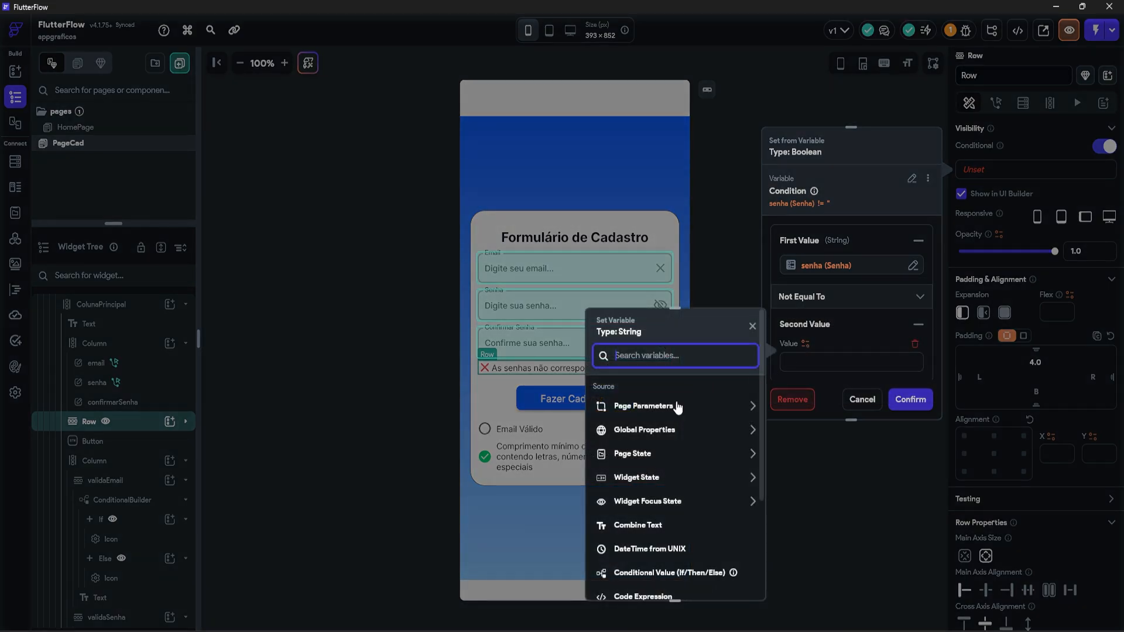
{"action": "left_click", "coordinate": [642, 478]}
{"action": "left_click", "coordinate": [641, 555]}
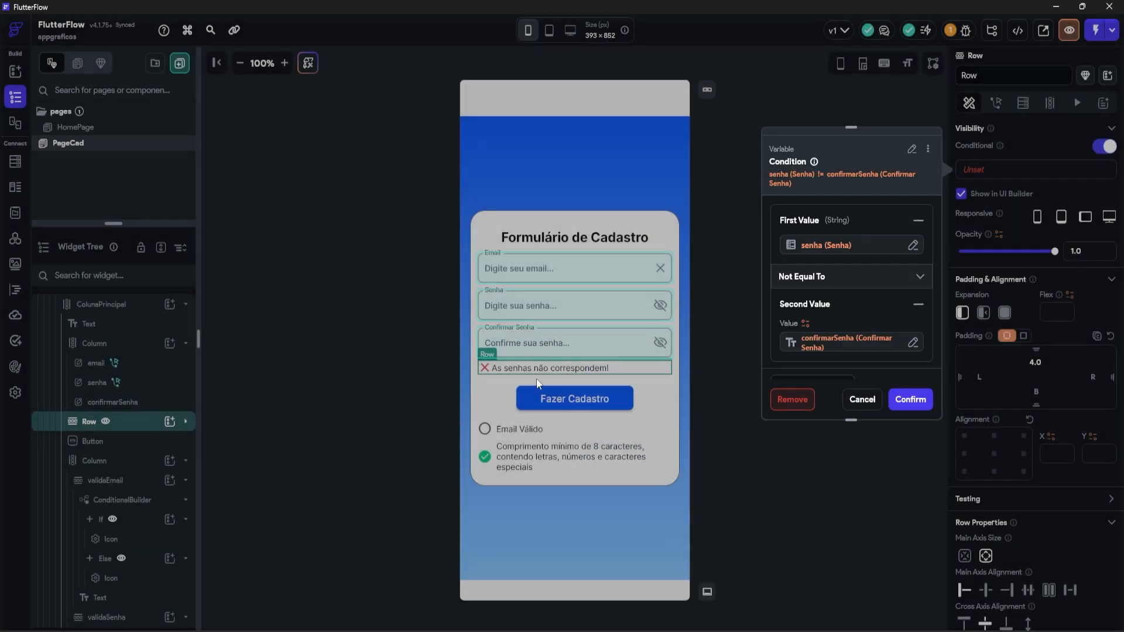
{"action": "left_click", "coordinate": [912, 400]}
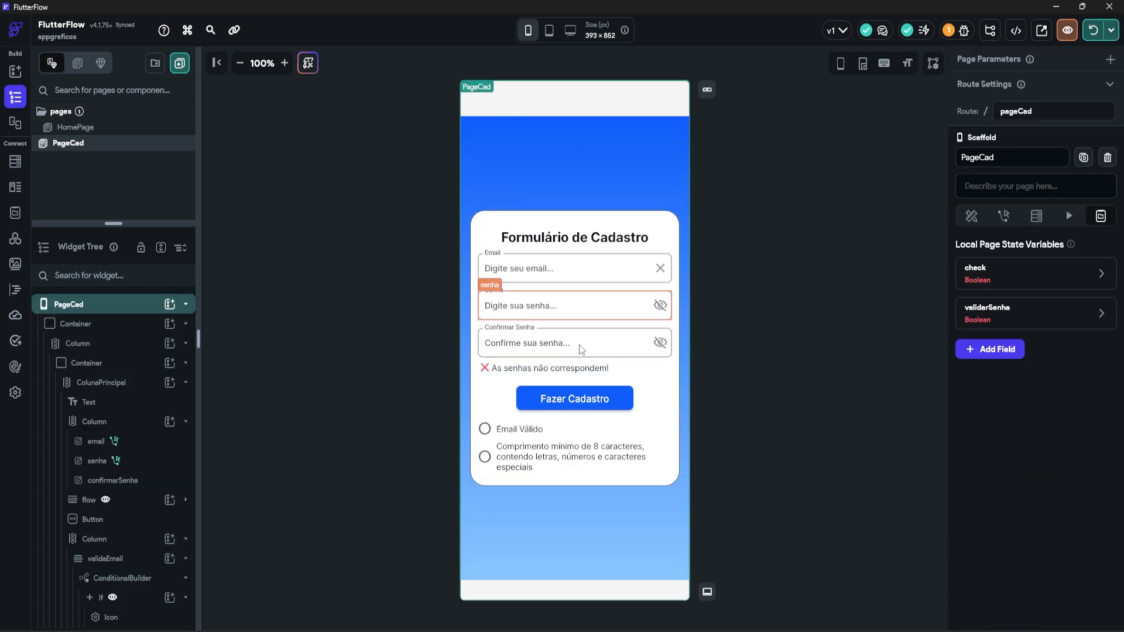
Step: Enter a test email in the Chrome test run, removing and restoring the @ and dot to test validation
{"action": "left_click", "coordinate": [635, 630]}
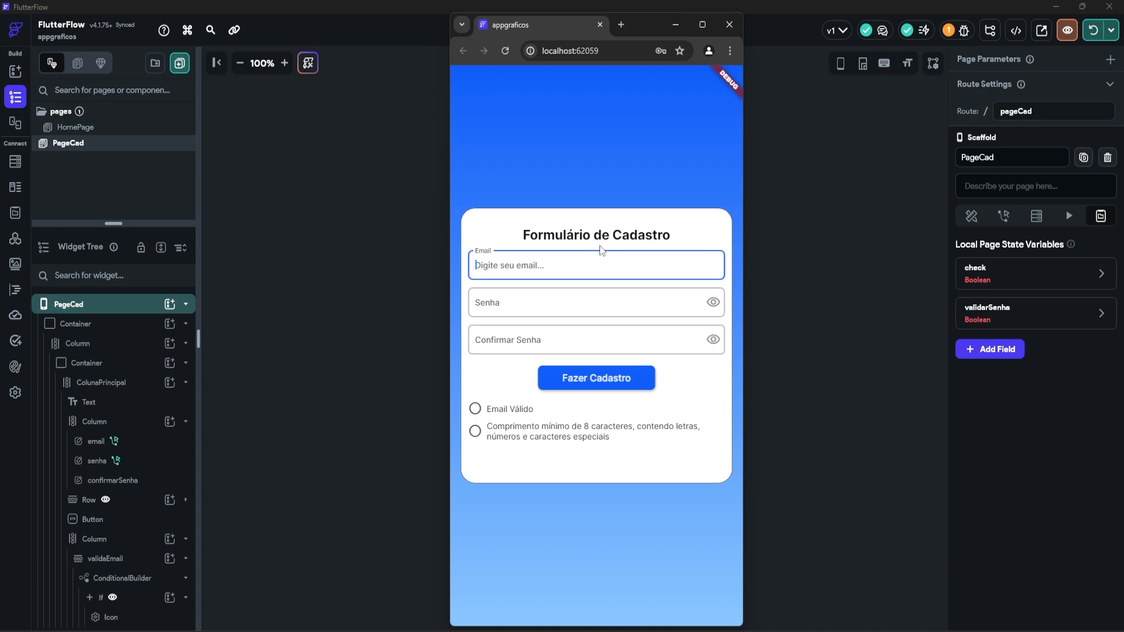
{"action": "left_click", "coordinate": [508, 267]}
{"action": "key", "text": "BackSpace"}
{"action": "type", "text": "@"}
{"action": "key", "text": "BackSpace"}
{"action": "type", "text": "."}
Step: Type the same test password in Senha and Confirmar Senha, then alter last characters to trigger the mismatch message
{"action": "left_click", "coordinate": [523, 303]}
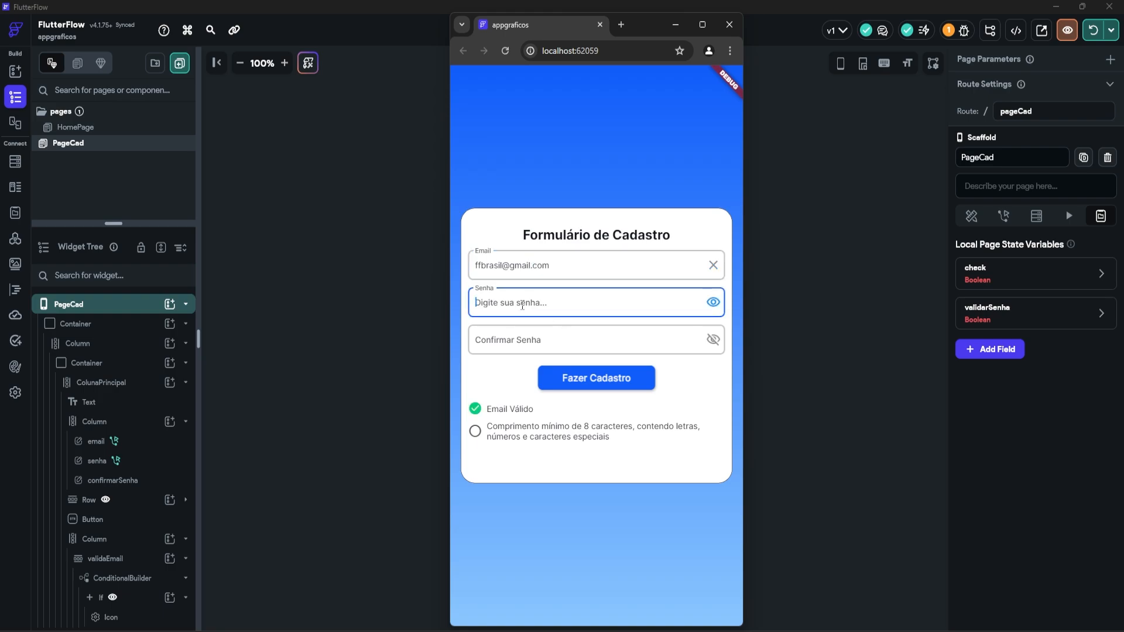
{"action": "type", "text": "FFbrasil"}
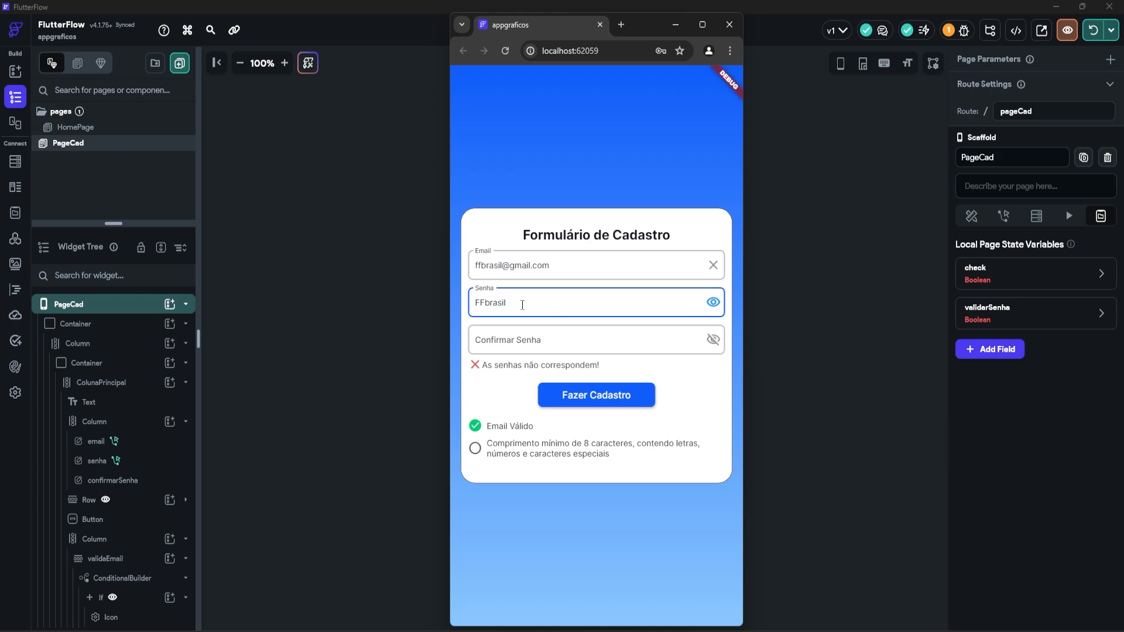
{"action": "type", "text": "@1"}
{"action": "left_click", "coordinate": [540, 340]}
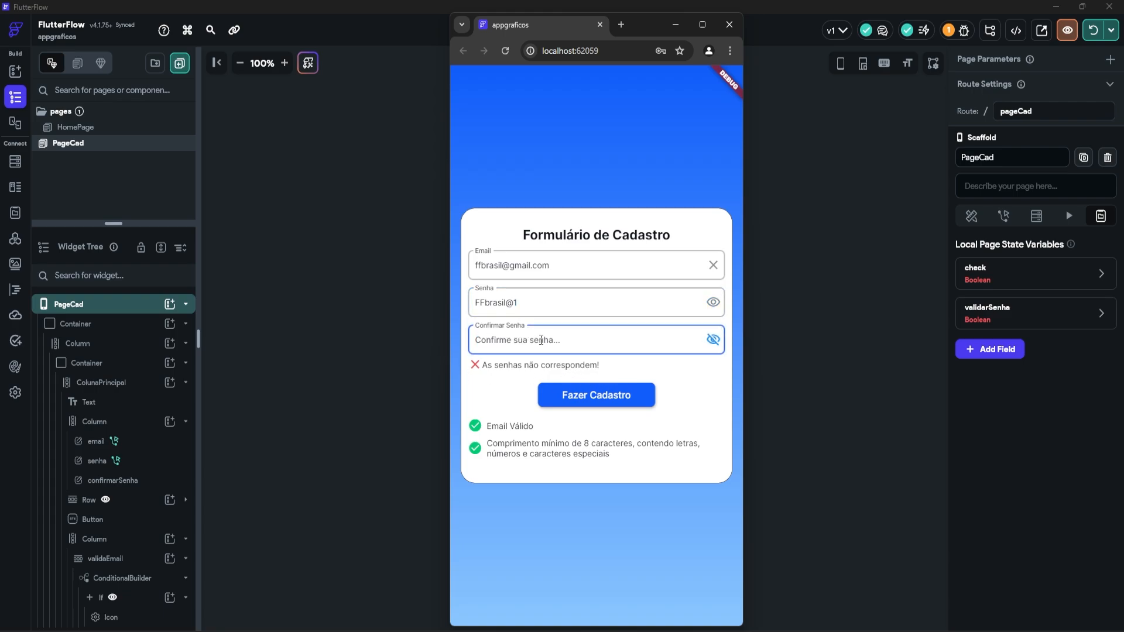
{"action": "type", "text": "FFbrasil@1"}
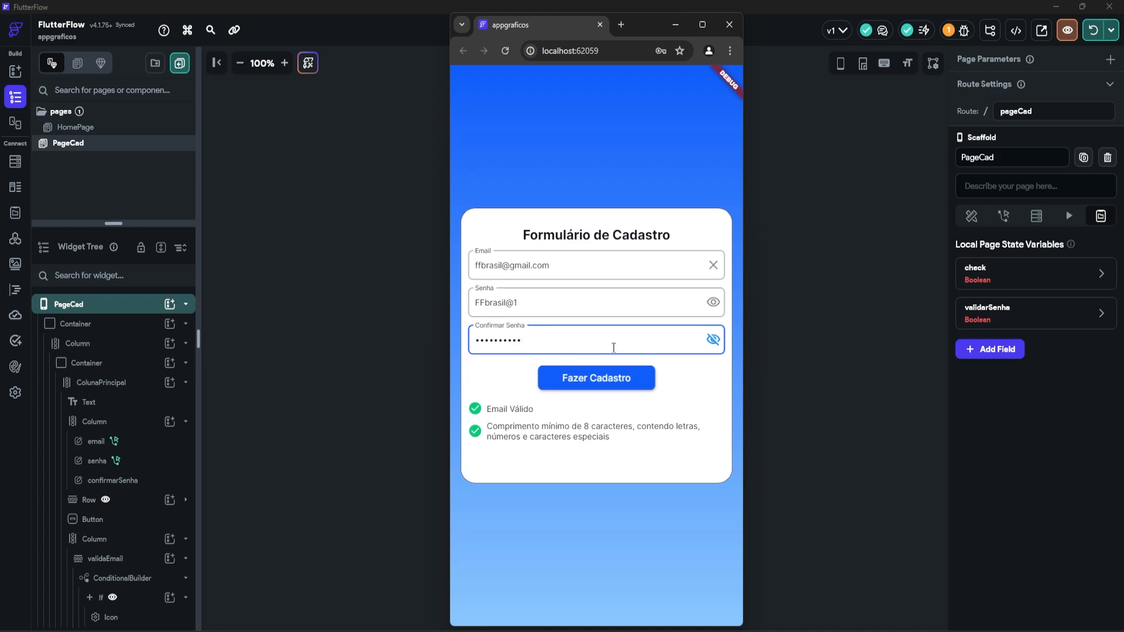
{"action": "left_click", "coordinate": [712, 340]}
{"action": "key", "text": "BackSpace"}
{"action": "type", "text": "1"}
{"action": "left_click", "coordinate": [550, 305]}
{"action": "key", "text": "BackSpace"}
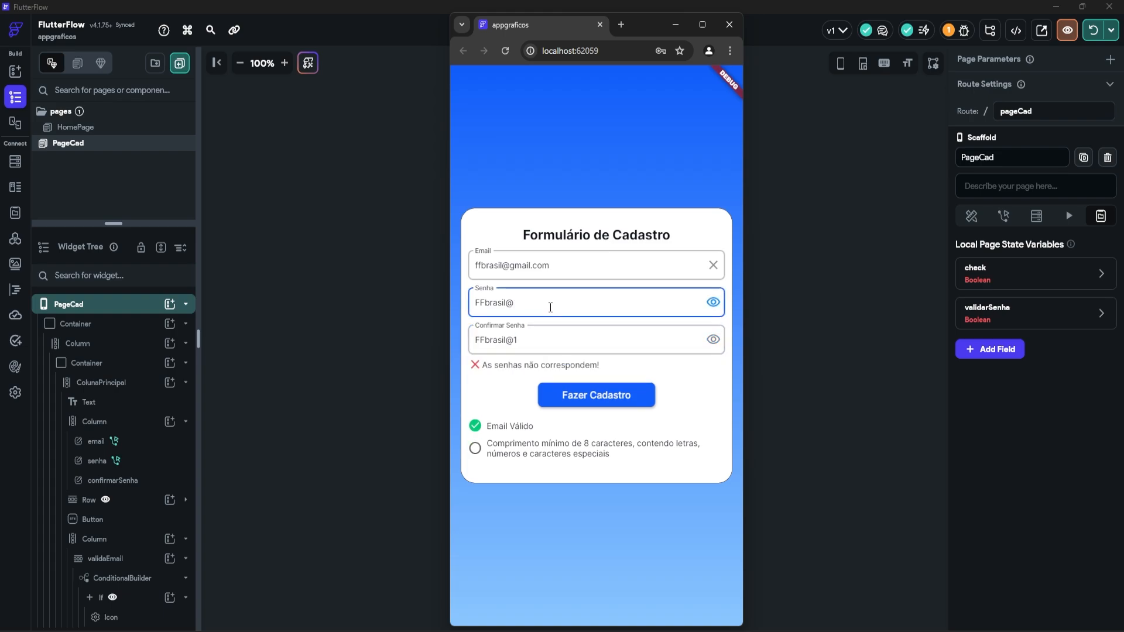
{"action": "type", "text": "1"}
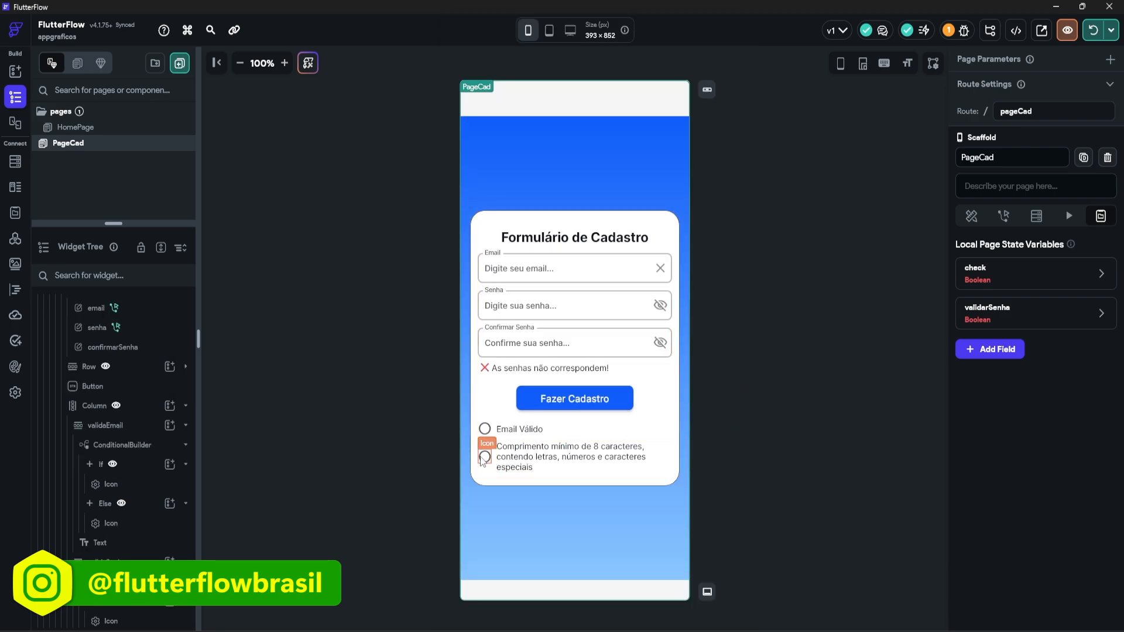
Step: Restart the validation checklist column's conditional visibility as two AND-combined conditions
{"action": "left_click", "coordinate": [489, 438]}
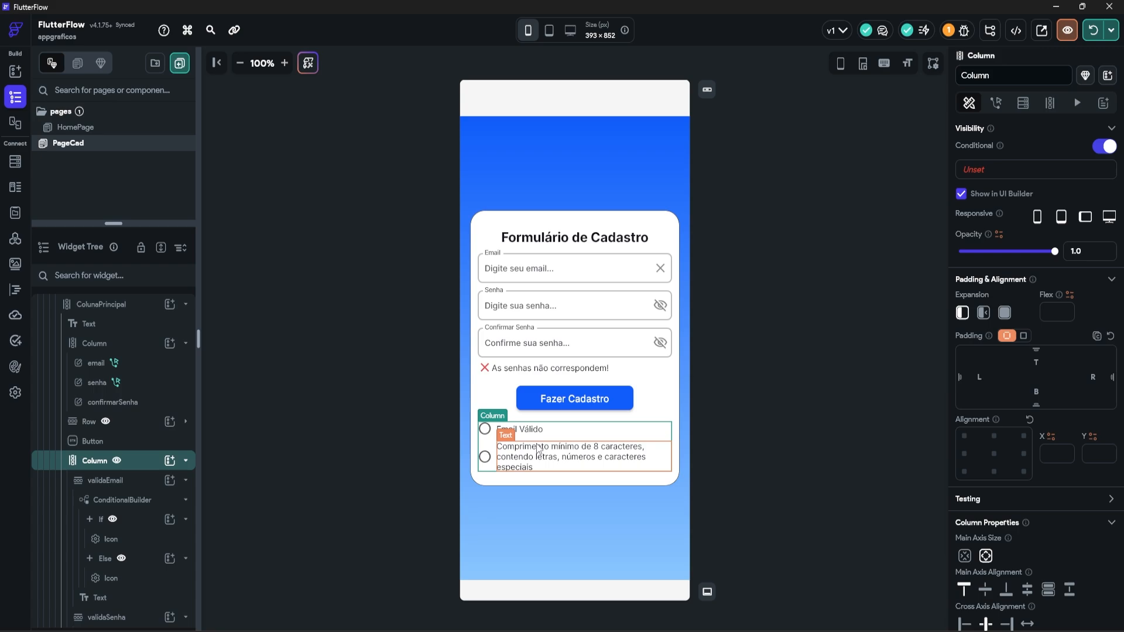
{"action": "left_click", "coordinate": [1105, 147]}
{"action": "left_click", "coordinate": [1105, 146]}
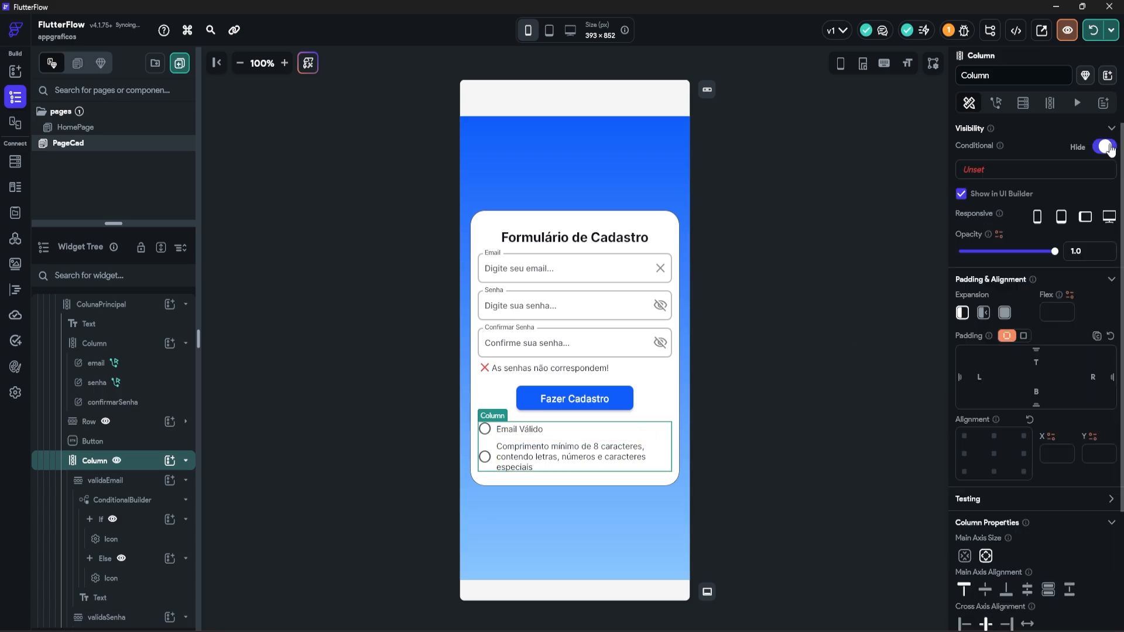
{"action": "left_click", "coordinate": [1031, 171]}
{"action": "left_click", "coordinate": [808, 227]}
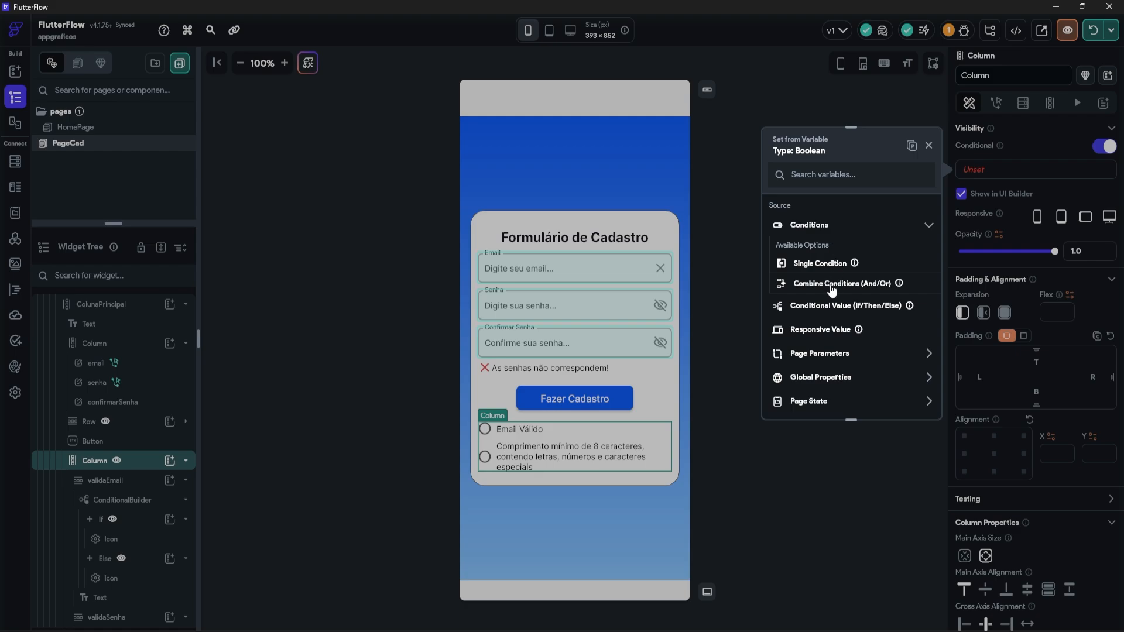
{"action": "left_click", "coordinate": [831, 284]}
Step: Make the first condition require the email field value to be set and not empty
{"action": "scroll", "coordinate": [837, 272], "scroll_direction": "down", "scroll_amount": 1}
{"action": "left_click", "coordinate": [822, 255]}
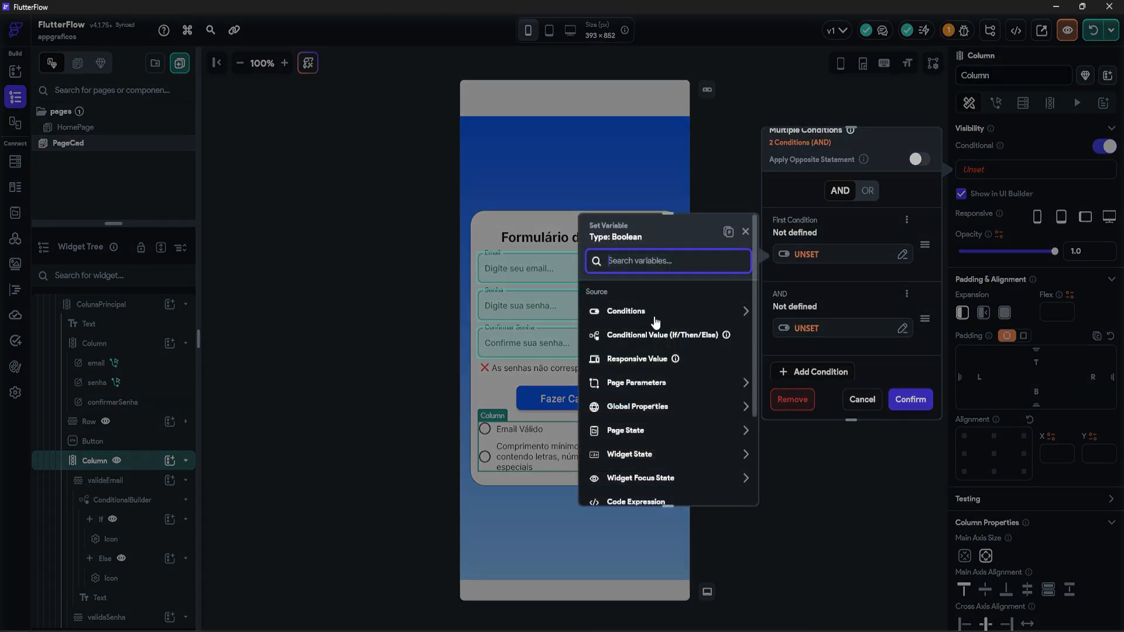
{"action": "left_click", "coordinate": [638, 316]}
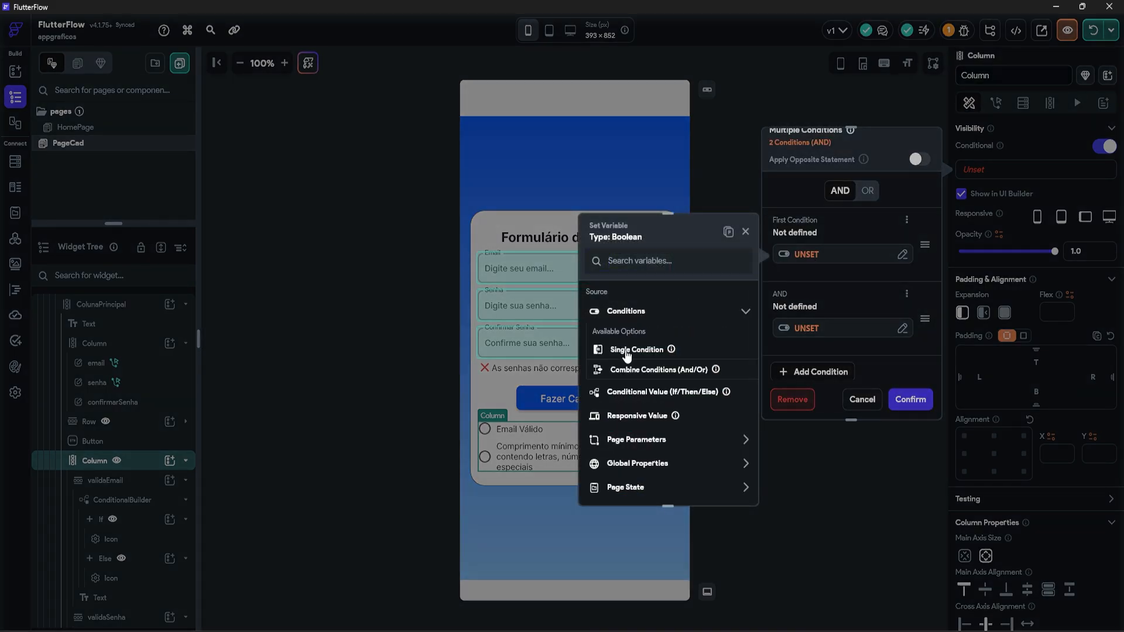
{"action": "left_click", "coordinate": [626, 351]}
{"action": "left_click", "coordinate": [620, 331]}
{"action": "left_click", "coordinate": [630, 350]}
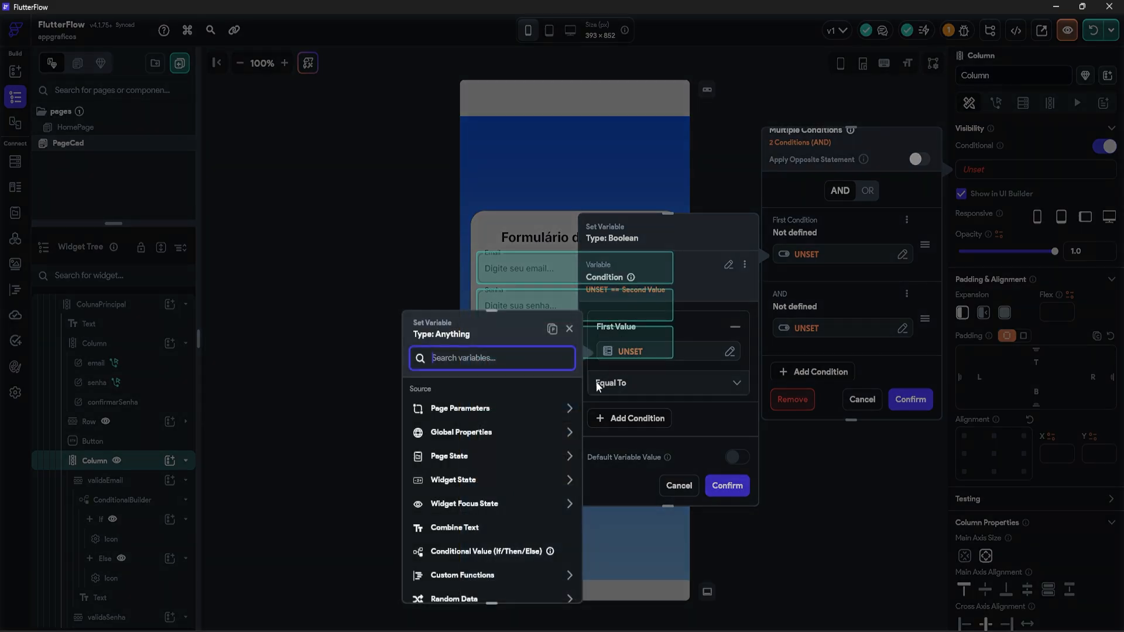
{"action": "left_click", "coordinate": [454, 459]}
{"action": "left_click", "coordinate": [460, 463]}
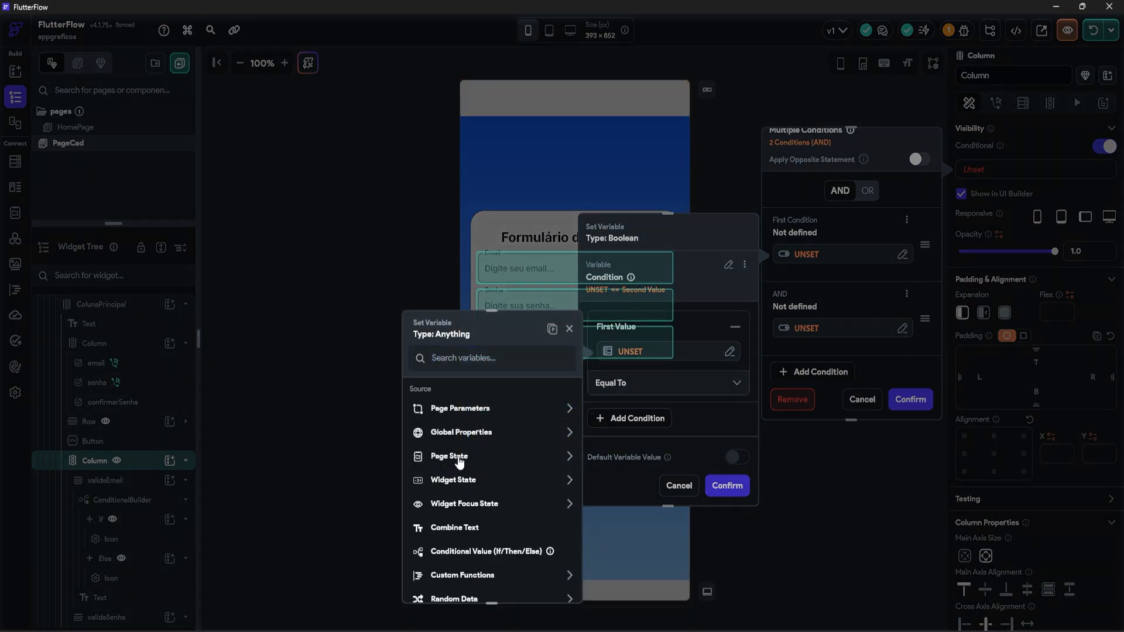
{"action": "left_click", "coordinate": [462, 482]}
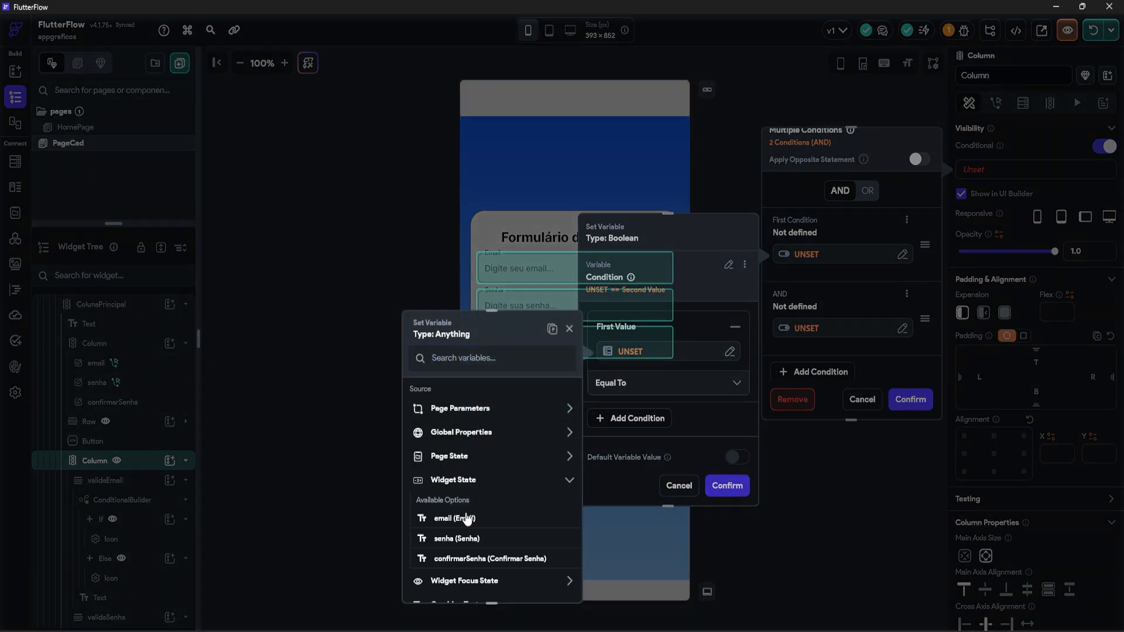
{"action": "left_click", "coordinate": [623, 392]}
{"action": "left_click", "coordinate": [617, 435]}
{"action": "left_click", "coordinate": [729, 485]}
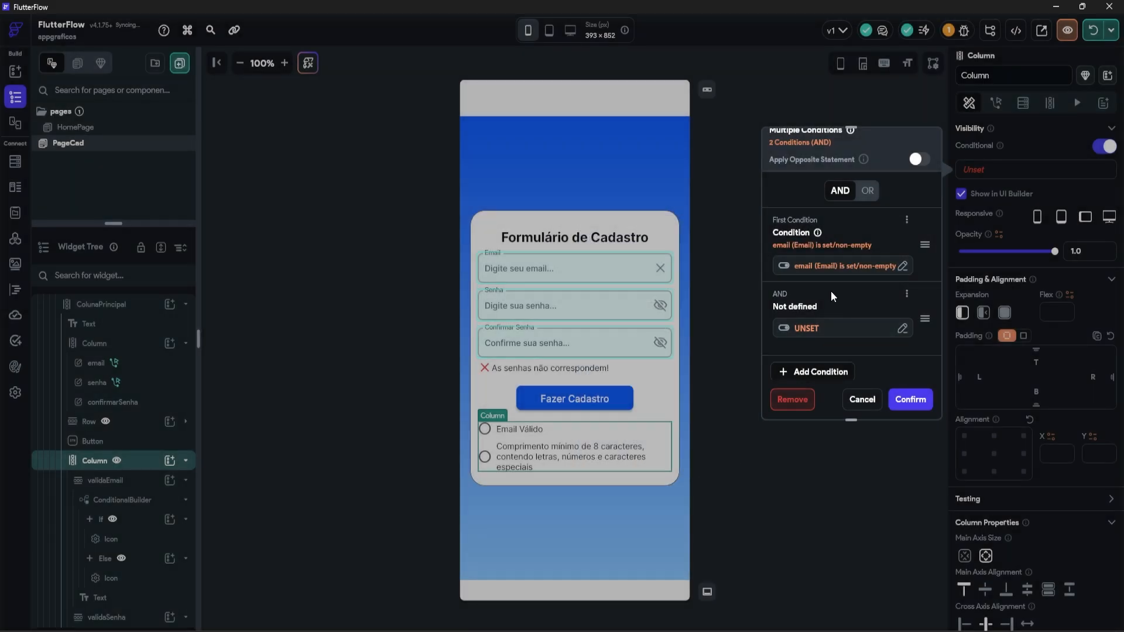
Step: Make the second condition require the senha field value to be set and not empty
{"action": "scroll", "coordinate": [830, 290], "scroll_direction": "down", "scroll_amount": 1}
{"action": "left_click", "coordinate": [831, 280]}
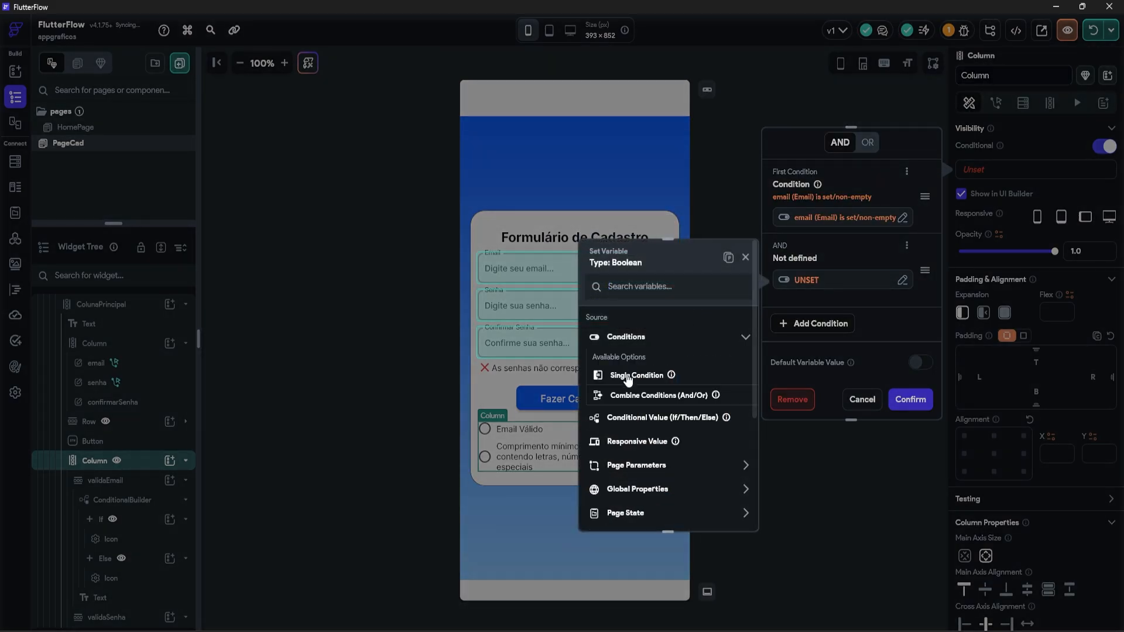
{"action": "left_click", "coordinate": [628, 377]}
{"action": "left_click", "coordinate": [622, 360]}
{"action": "left_click", "coordinate": [627, 381]}
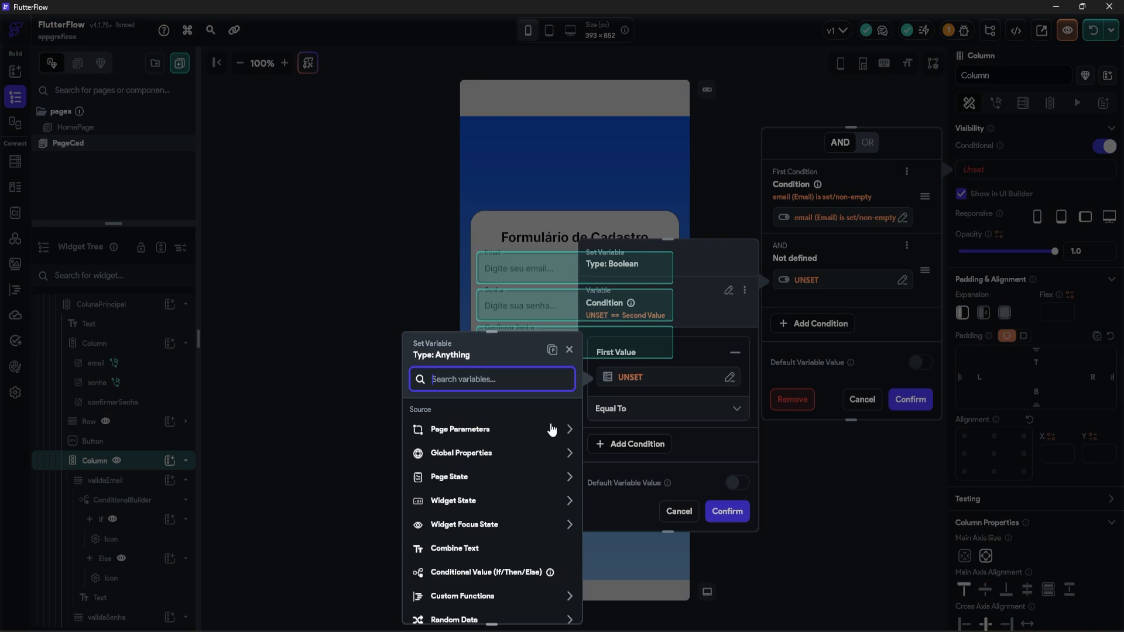
{"action": "left_click", "coordinate": [472, 499]}
{"action": "left_click", "coordinate": [471, 558]}
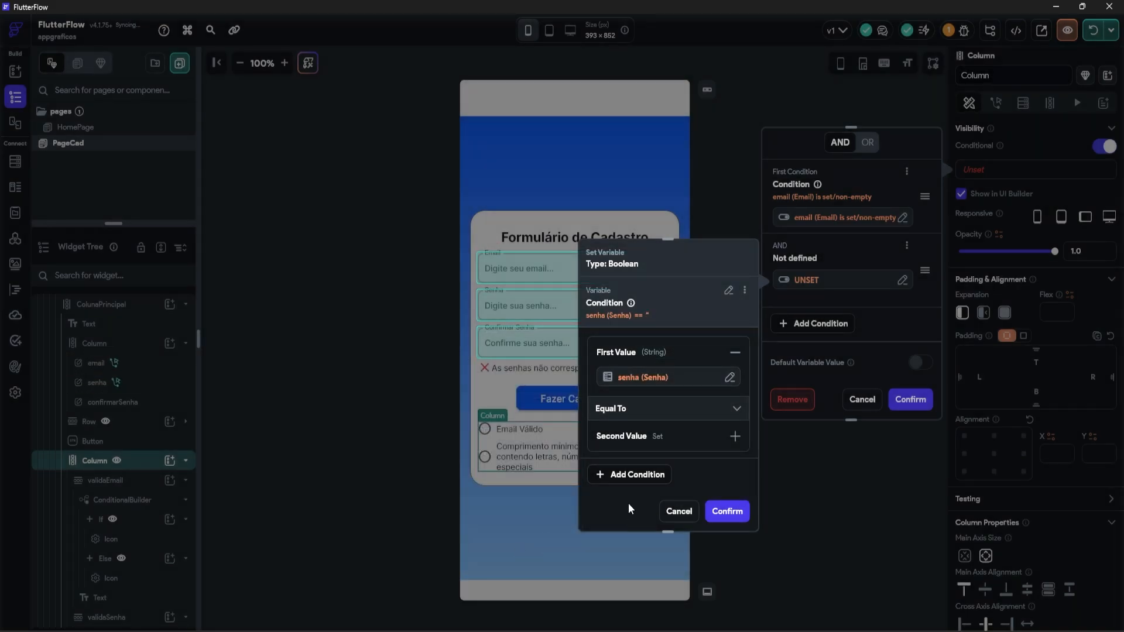
{"action": "left_click", "coordinate": [644, 409]}
{"action": "left_click", "coordinate": [633, 471]}
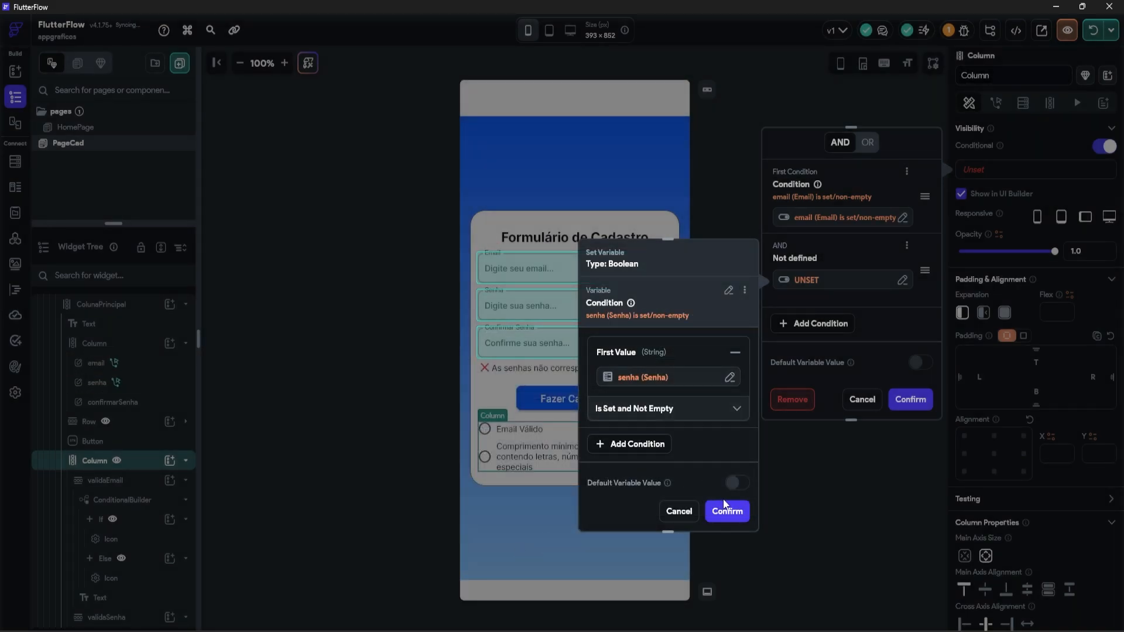
{"action": "left_click", "coordinate": [725, 512]}
Step: Add a third condition requiring confirmarSenha to be set and not empty, switch to OR, and save
{"action": "left_click", "coordinate": [807, 324]}
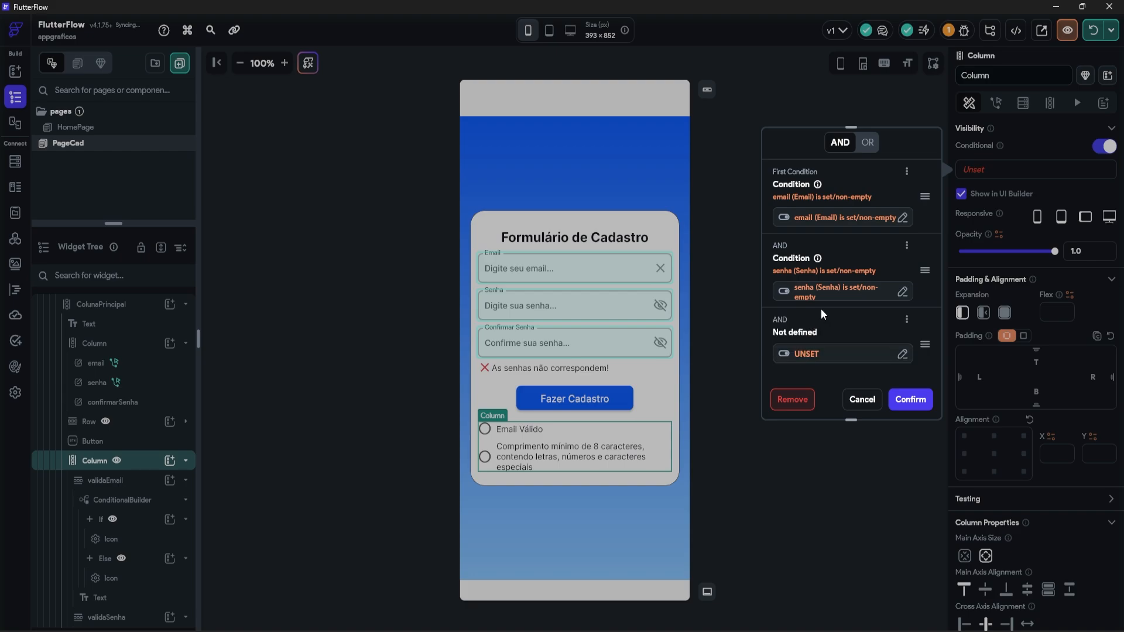
{"action": "left_click", "coordinate": [837, 353]}
{"action": "left_click", "coordinate": [586, 413]}
{"action": "left_click", "coordinate": [625, 447]}
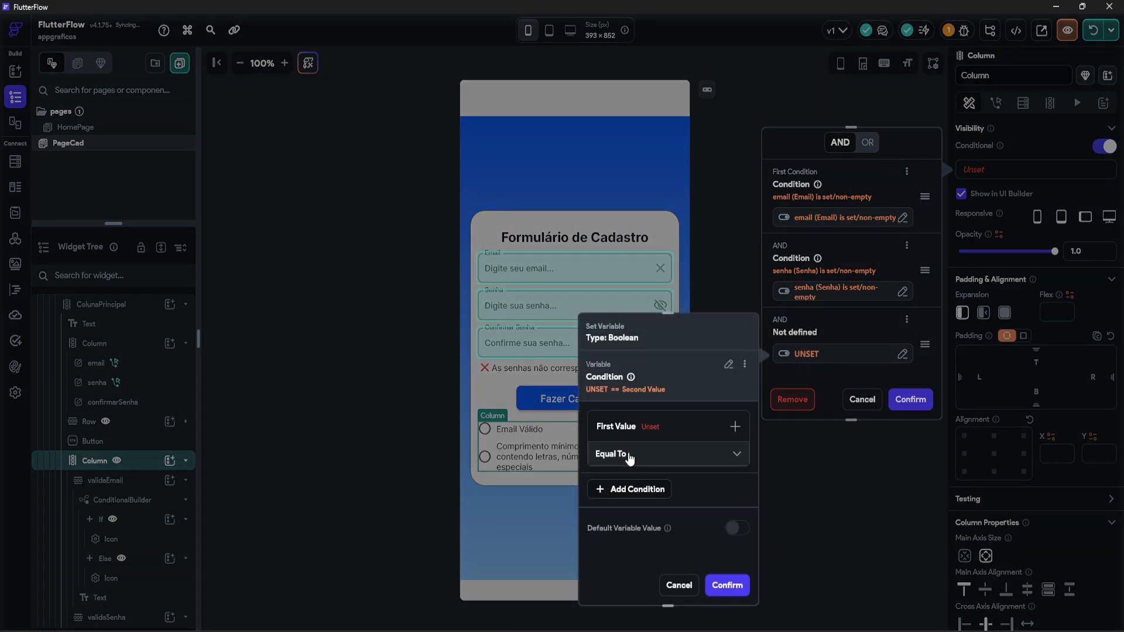
{"action": "left_click", "coordinate": [635, 430]}
{"action": "left_click", "coordinate": [625, 454]}
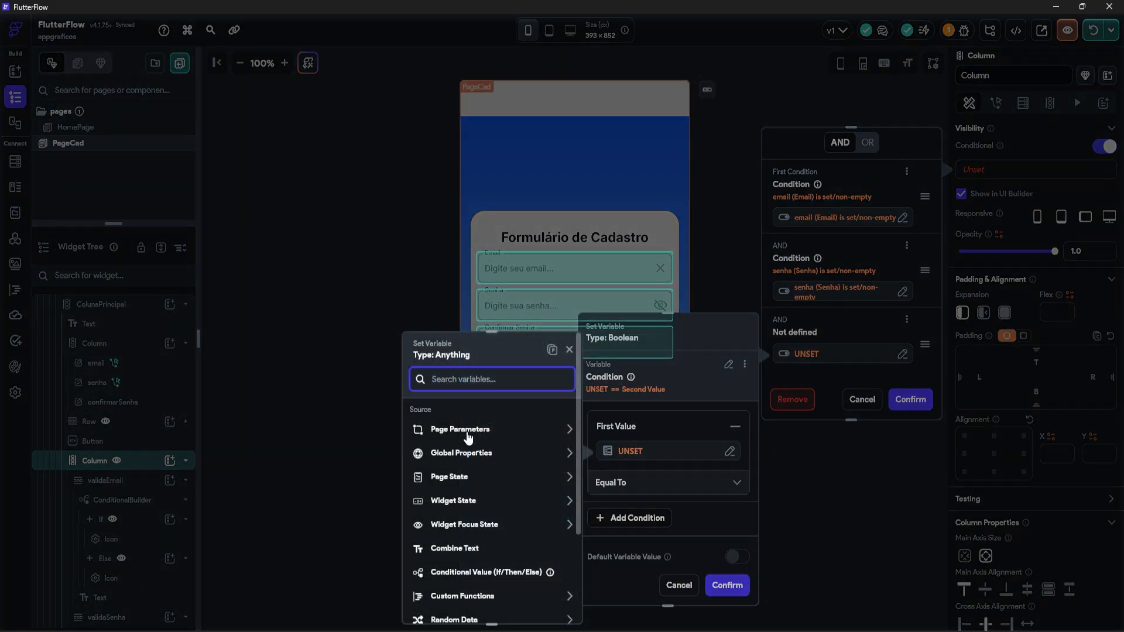
{"action": "left_click", "coordinate": [453, 500]}
{"action": "left_click", "coordinate": [462, 578]}
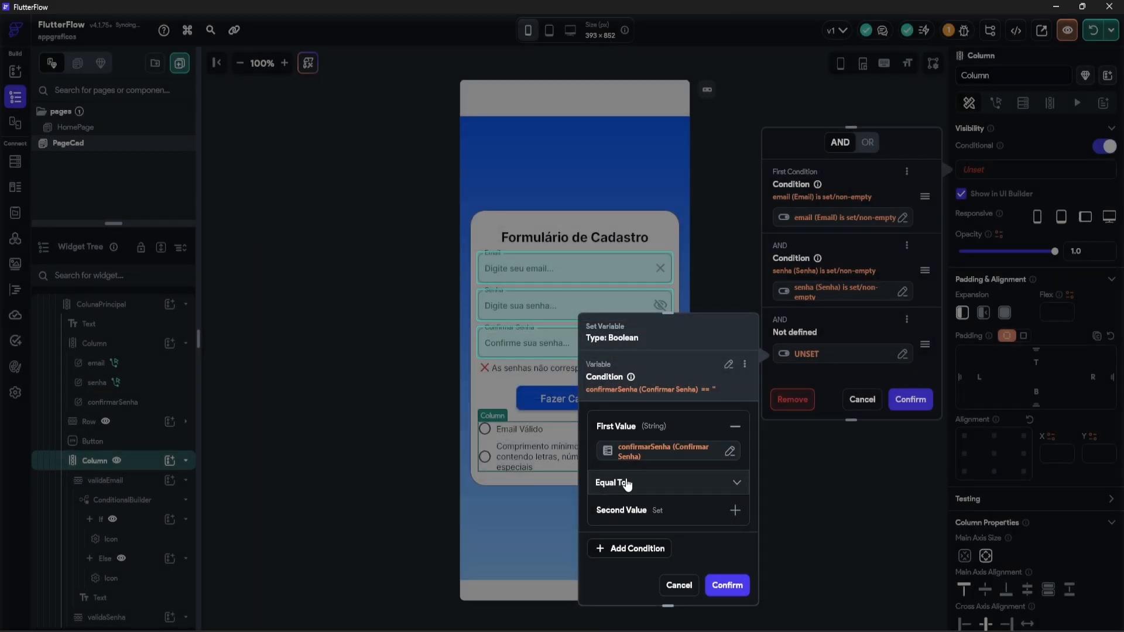
{"action": "left_click", "coordinate": [627, 483]}
{"action": "left_click", "coordinate": [633, 542]}
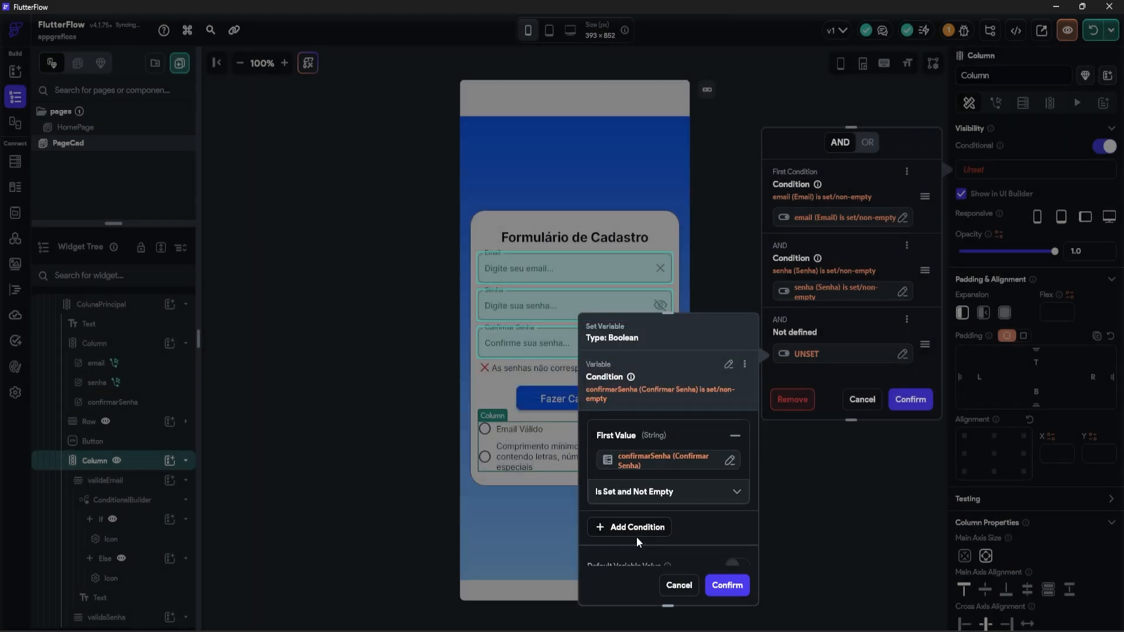
{"action": "scroll", "coordinate": [710, 447], "scroll_direction": "down", "scroll_amount": 2}
{"action": "left_click", "coordinate": [726, 585]}
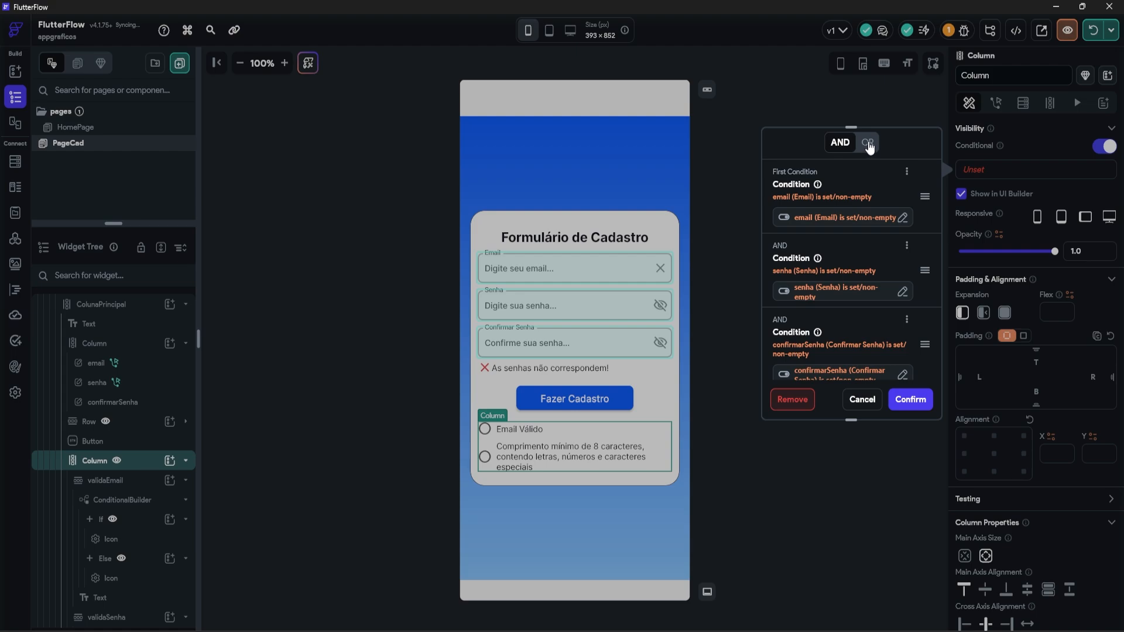
{"action": "left_click", "coordinate": [868, 143]}
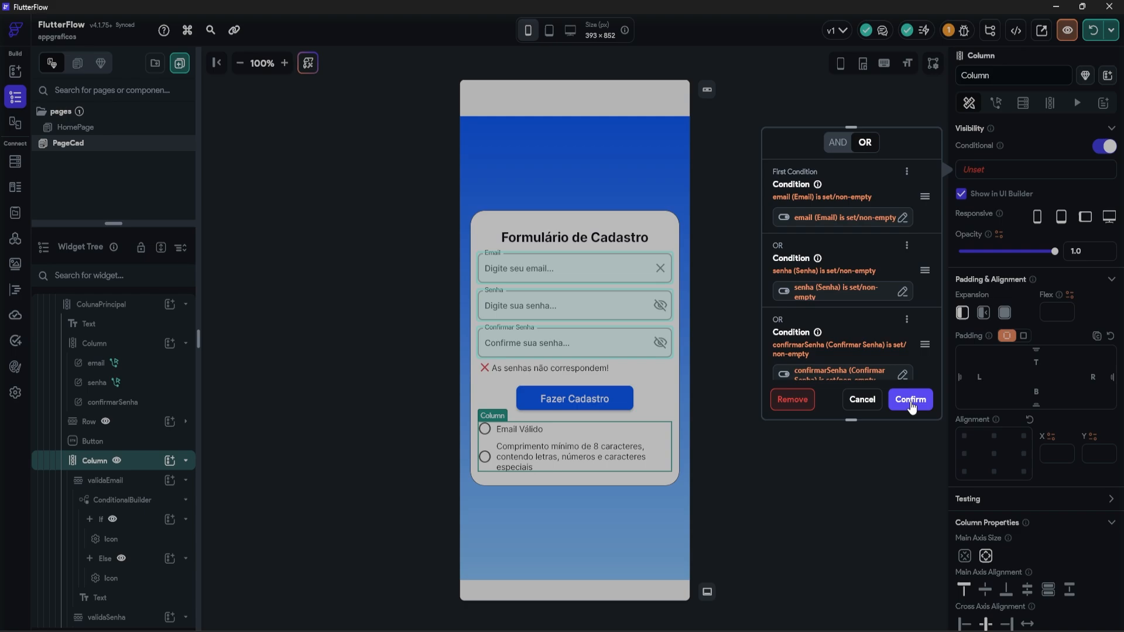
{"action": "left_click", "coordinate": [910, 401]}
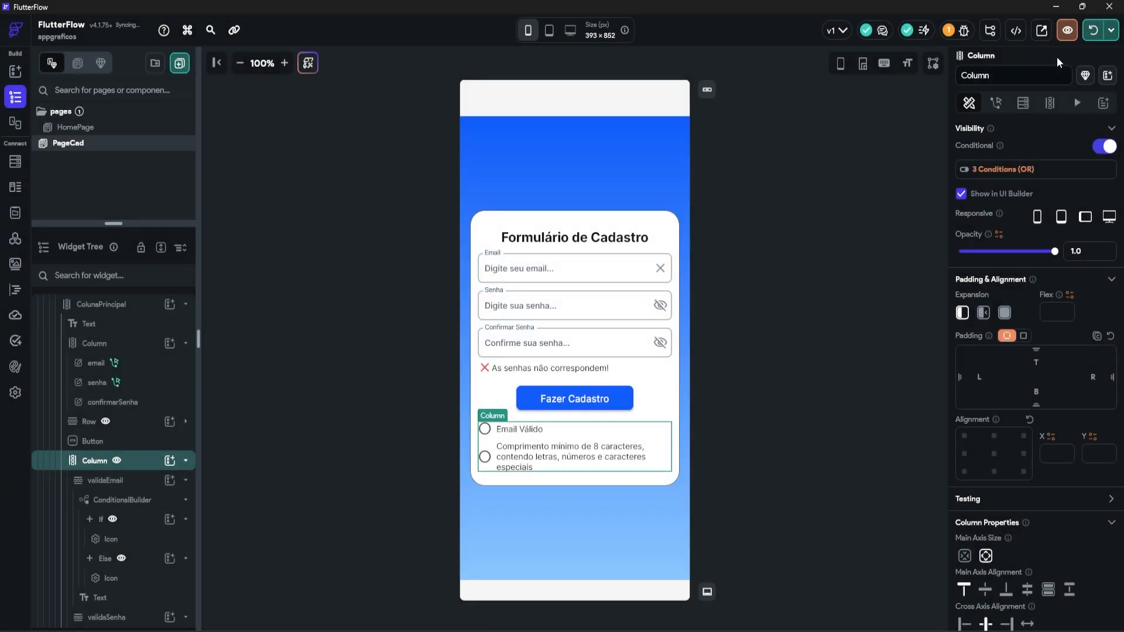
Step: Hot-reload the test app, type 'er' in Email and clear it, then type three characters in Senha
{"action": "left_click", "coordinate": [1092, 32]}
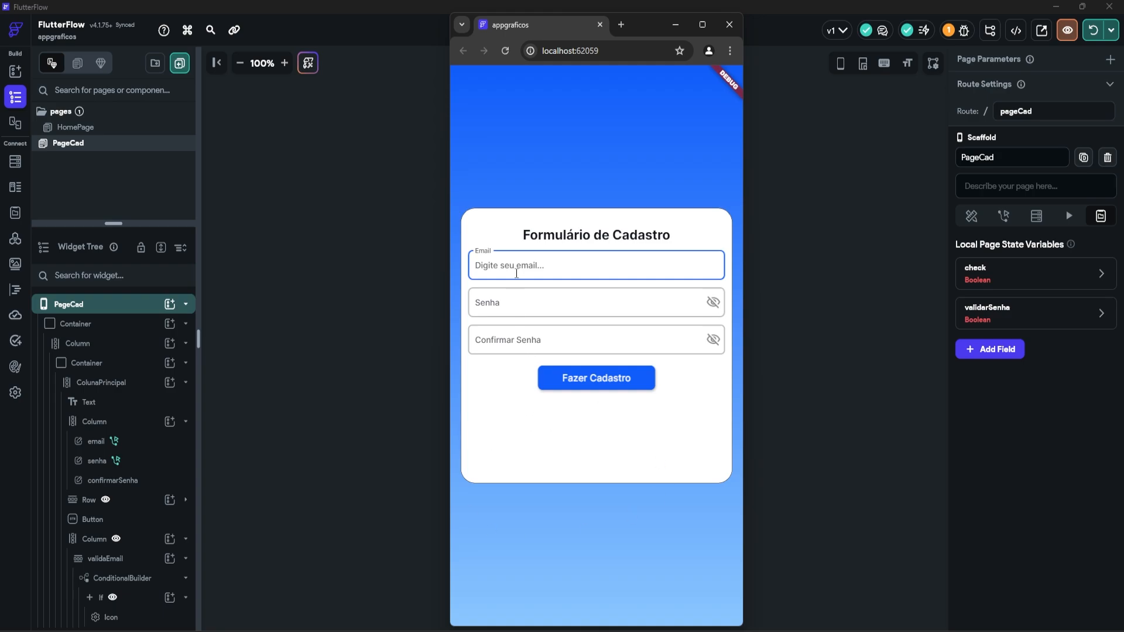
{"action": "type", "text": "erge"}
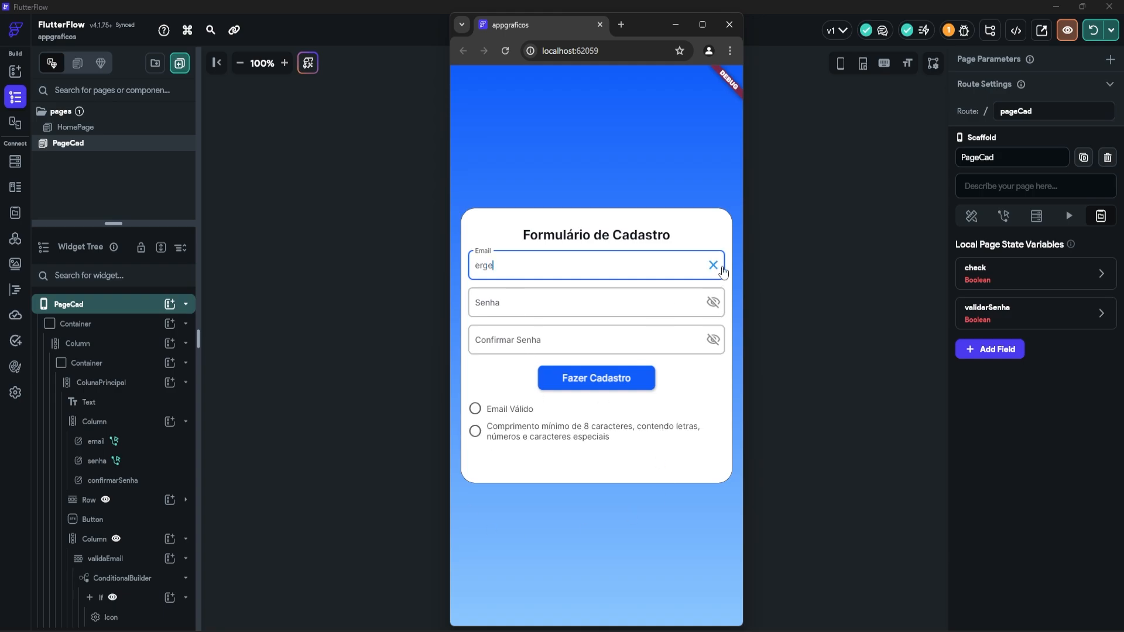
{"action": "left_click", "coordinate": [721, 267]}
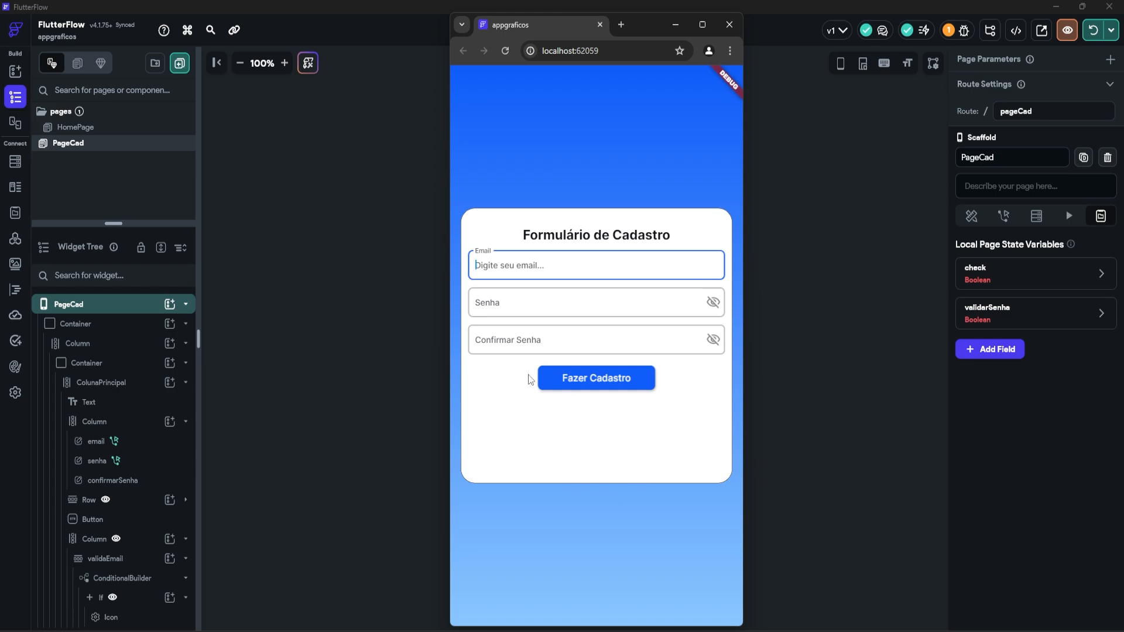
{"action": "left_click", "coordinate": [507, 304]}
{"action": "type", "text": "•••"}
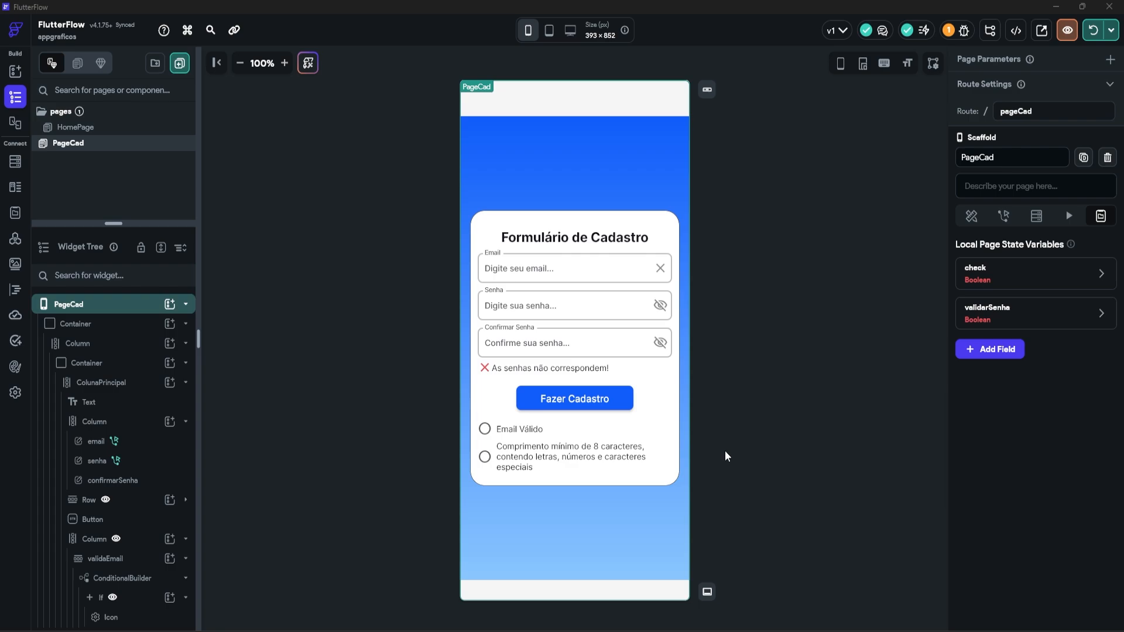
Step: Switch on Button Disable Options for the Fazer Cadastro button, then select the email field
{"action": "left_click", "coordinate": [616, 407]}
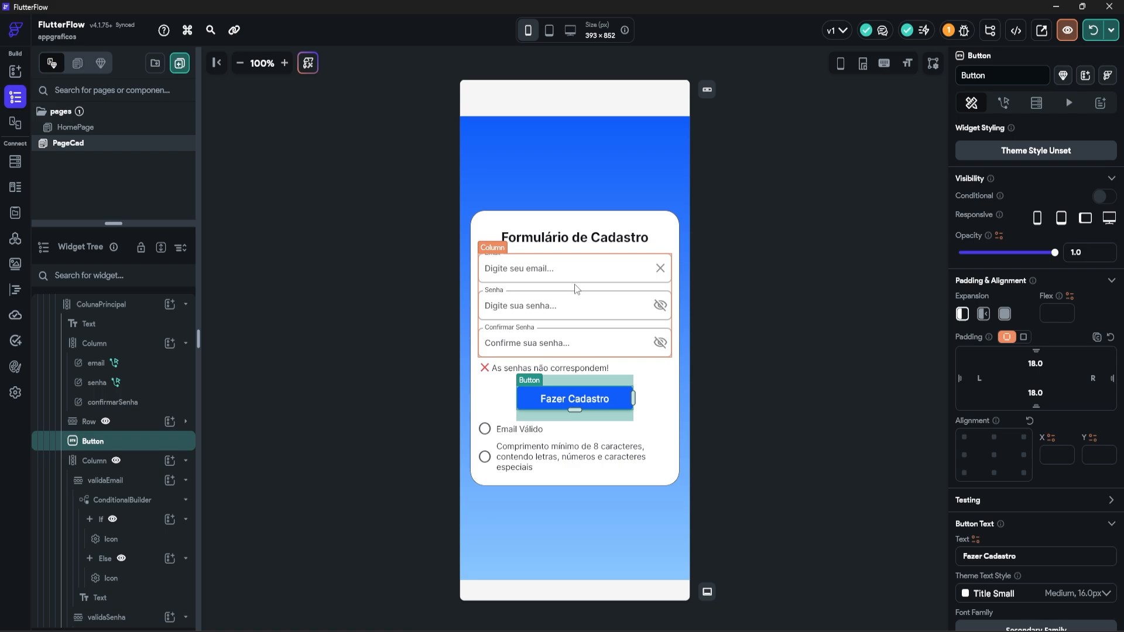
{"action": "scroll", "coordinate": [1017, 326], "scroll_direction": "down", "scroll_amount": 8}
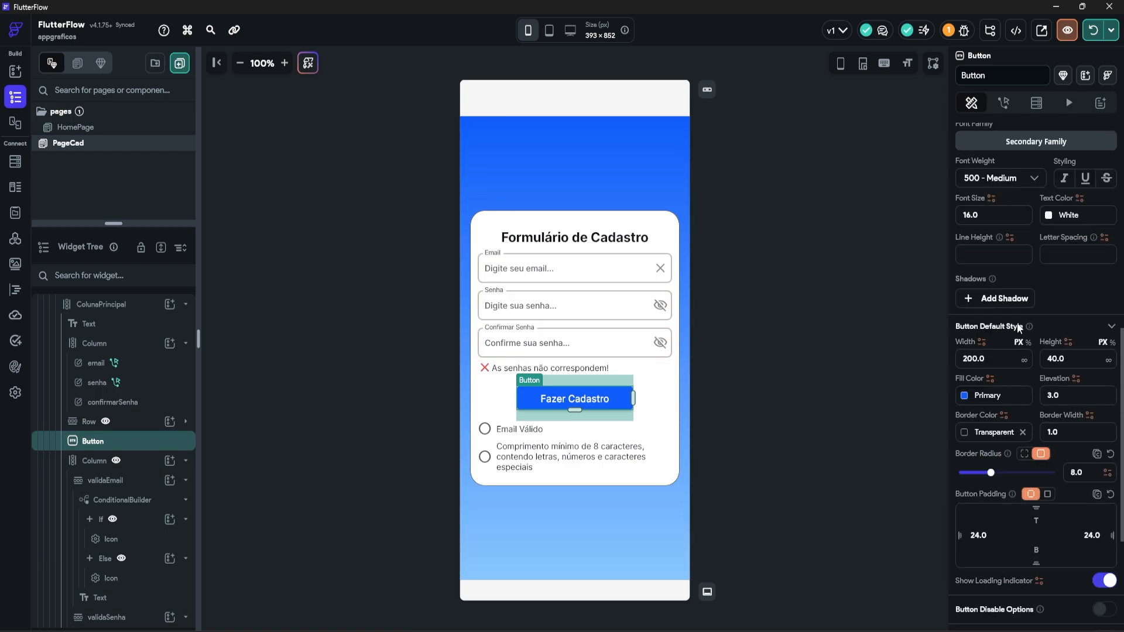
{"action": "scroll", "coordinate": [1017, 327], "scroll_direction": "down", "scroll_amount": 4}
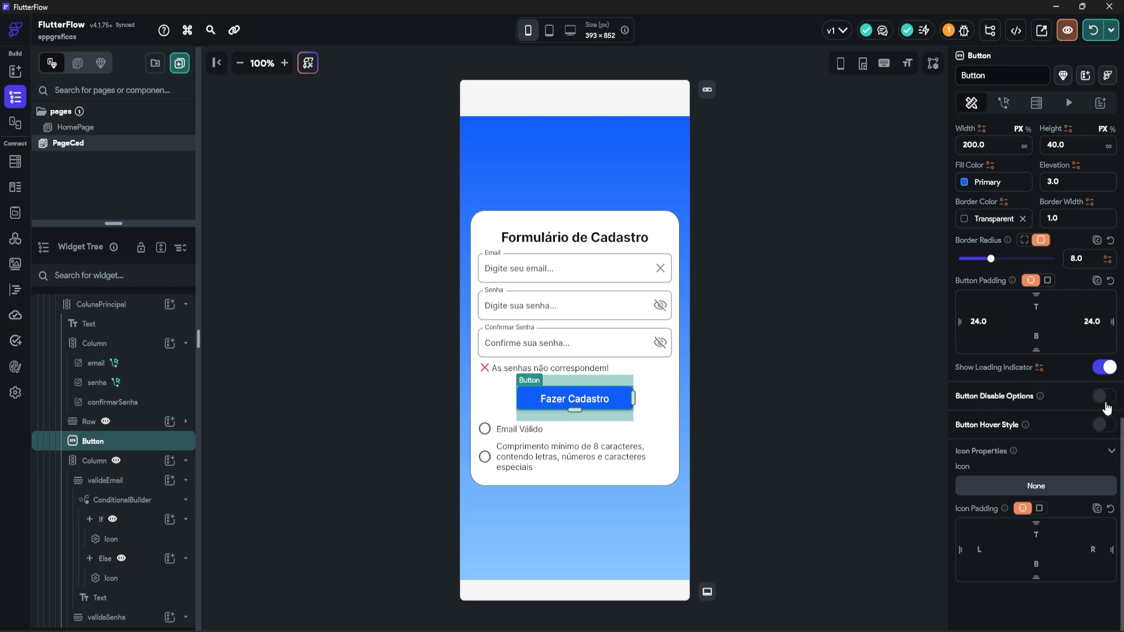
{"action": "left_click", "coordinate": [1103, 398]}
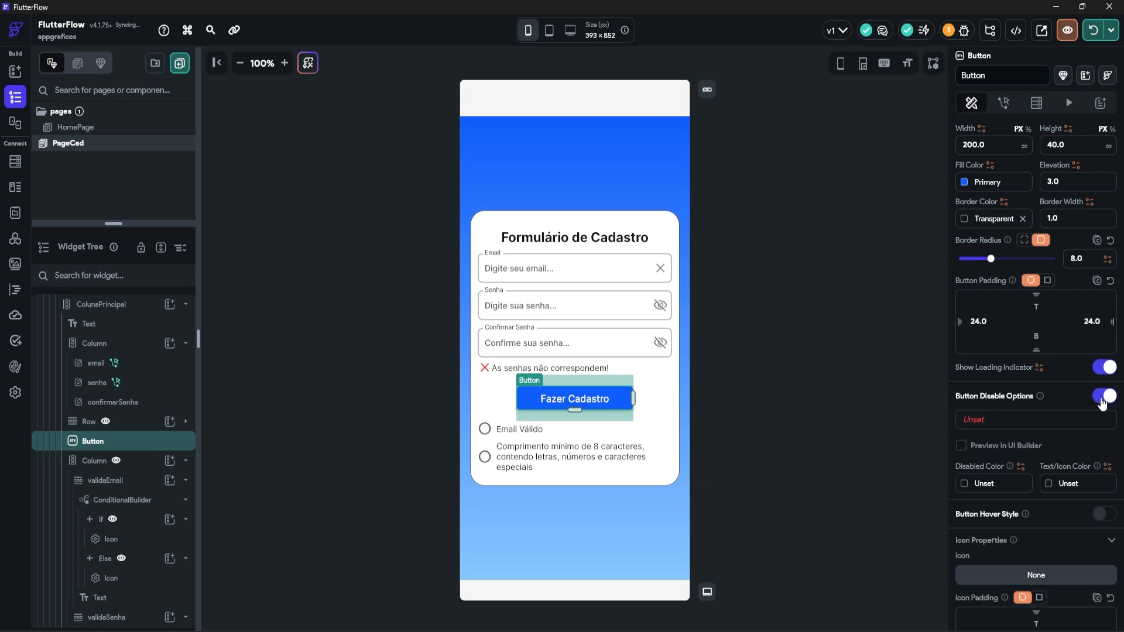
{"action": "scroll", "coordinate": [1106, 402], "scroll_direction": "down", "scroll_amount": 1}
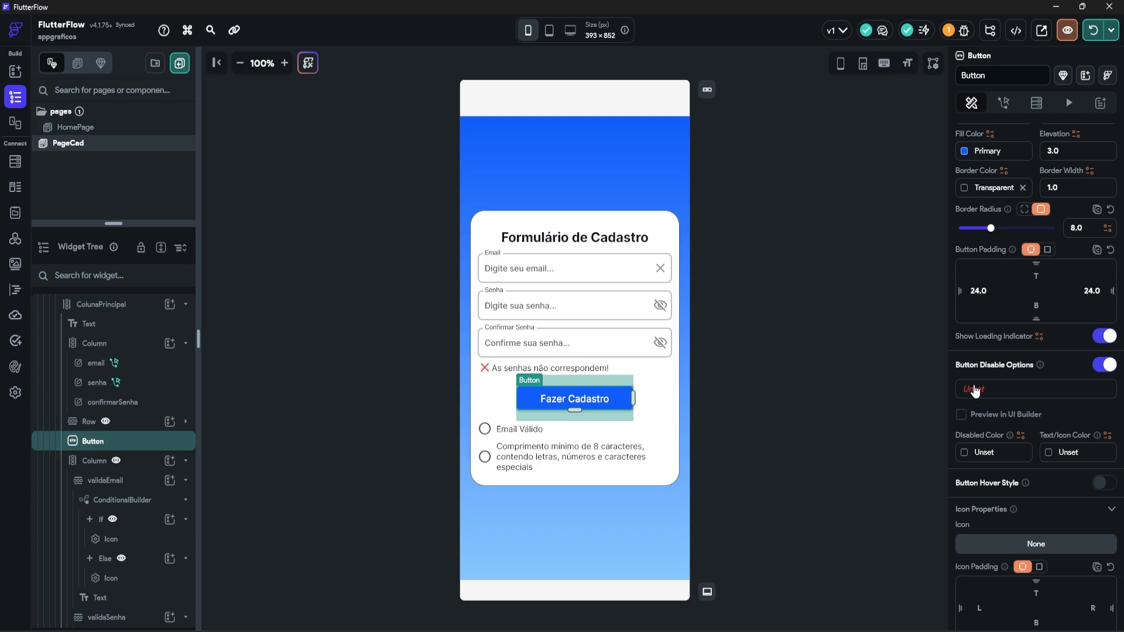
{"action": "left_click", "coordinate": [536, 269]}
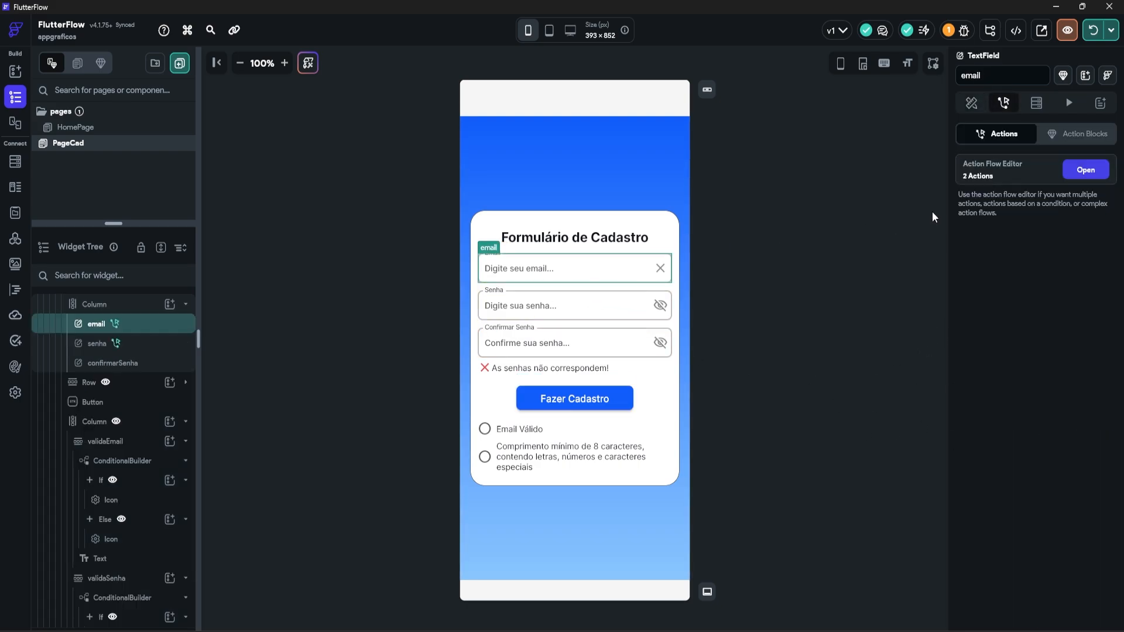
Step: Copy the email regex condition from the email field's action flow
{"action": "left_click", "coordinate": [1086, 171]}
{"action": "left_click", "coordinate": [943, 186]}
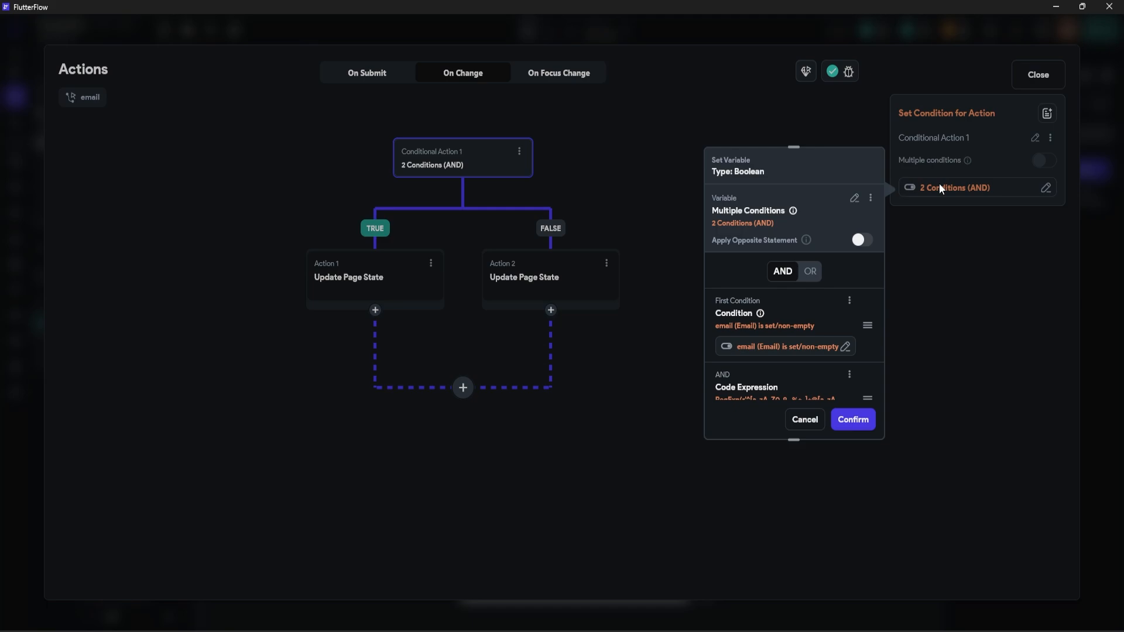
{"action": "scroll", "coordinate": [844, 293], "scroll_direction": "down", "scroll_amount": 3}
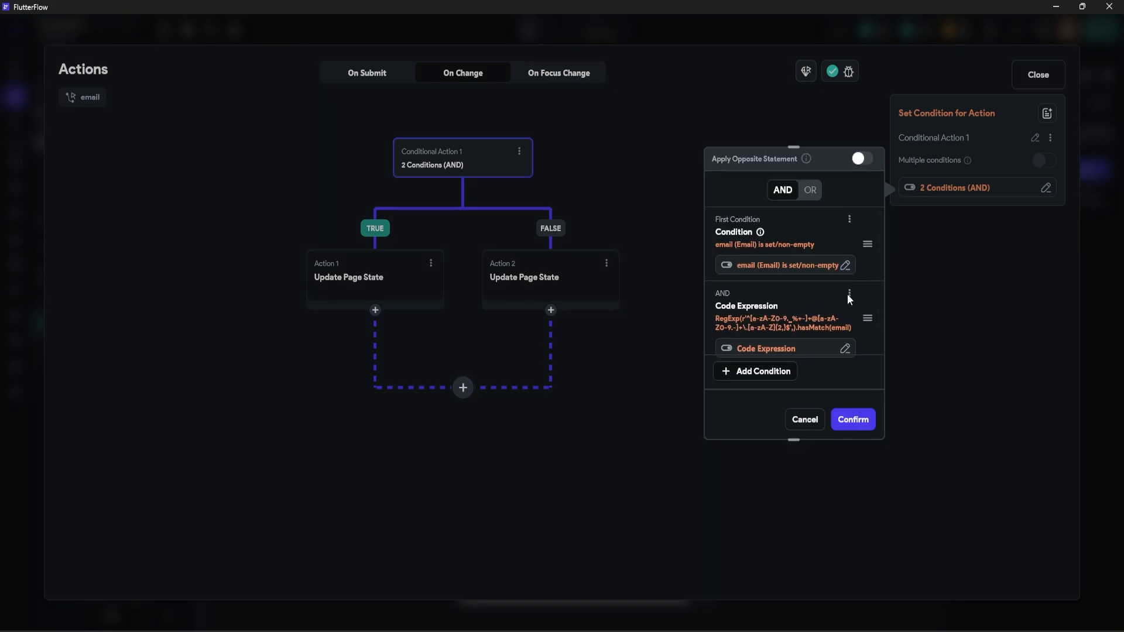
{"action": "left_click", "coordinate": [849, 294]}
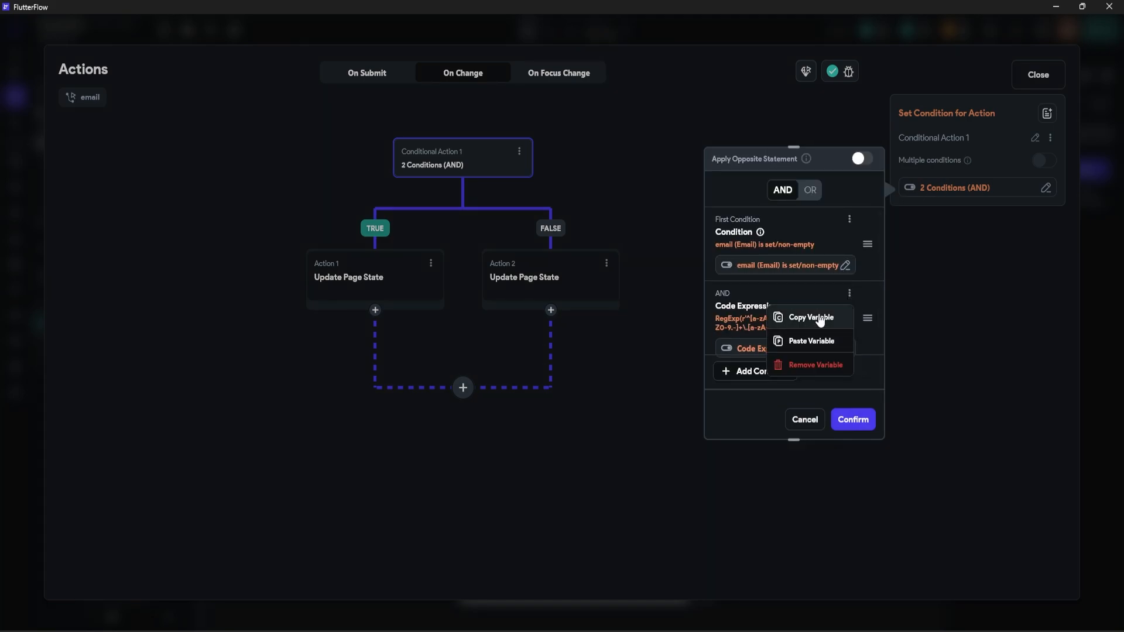
{"action": "left_click", "coordinate": [817, 318]}
{"action": "key", "text": "Escape"}
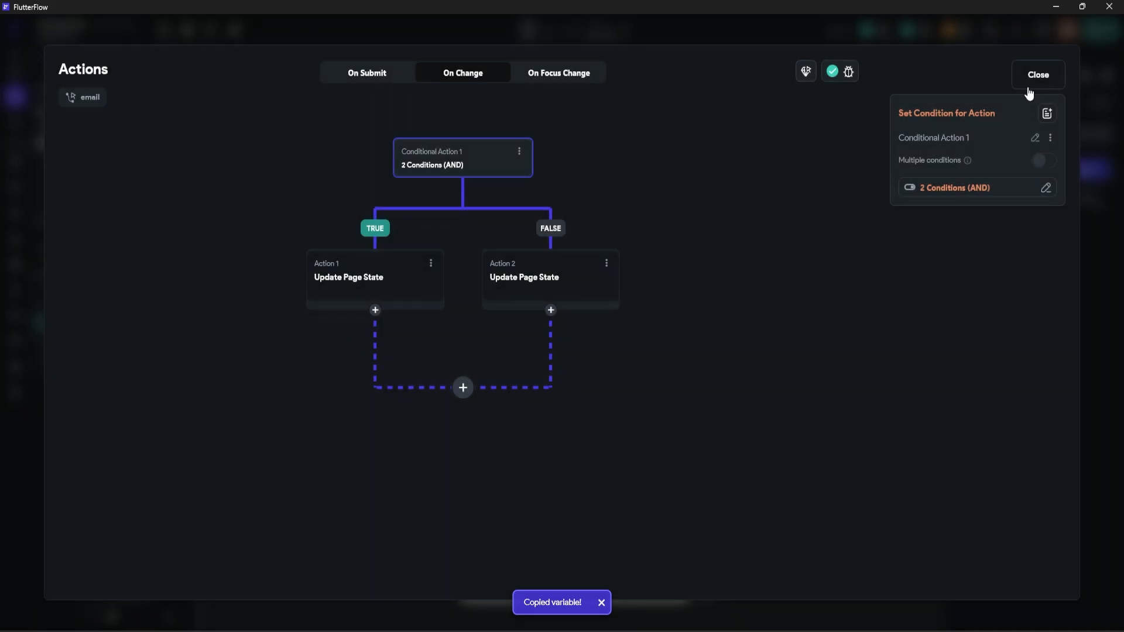
{"action": "left_click", "coordinate": [1036, 74]}
Step: Give Fazer Cadastro a multi-condition disable rule, pasting the email regex as the first condition
{"action": "left_click", "coordinate": [563, 400]}
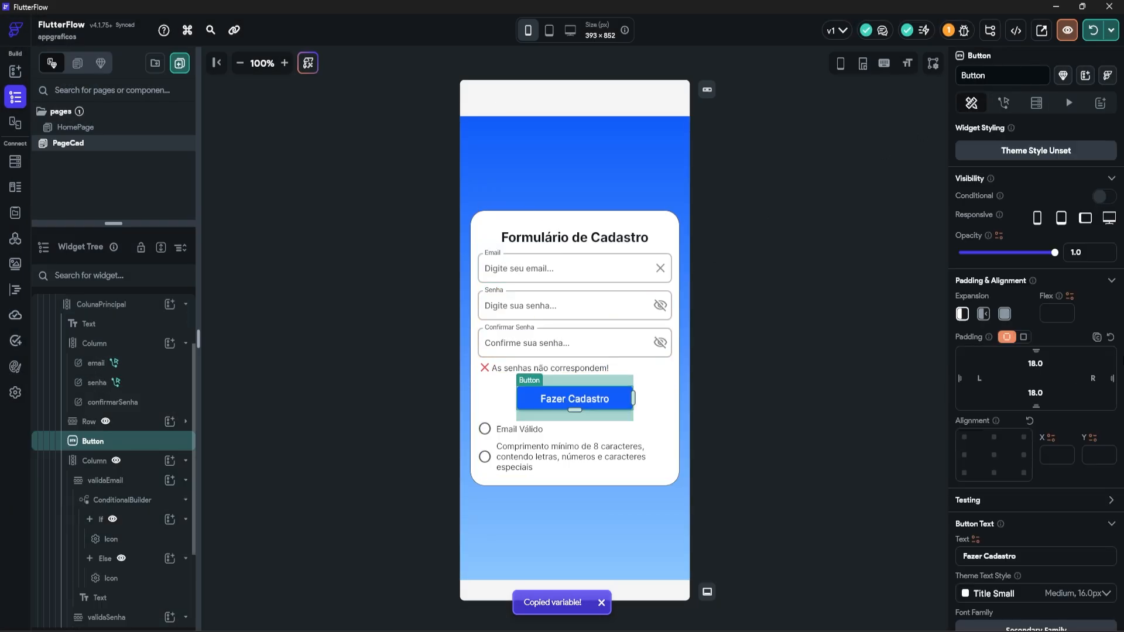
{"action": "scroll", "coordinate": [1025, 455], "scroll_direction": "down", "scroll_amount": 10}
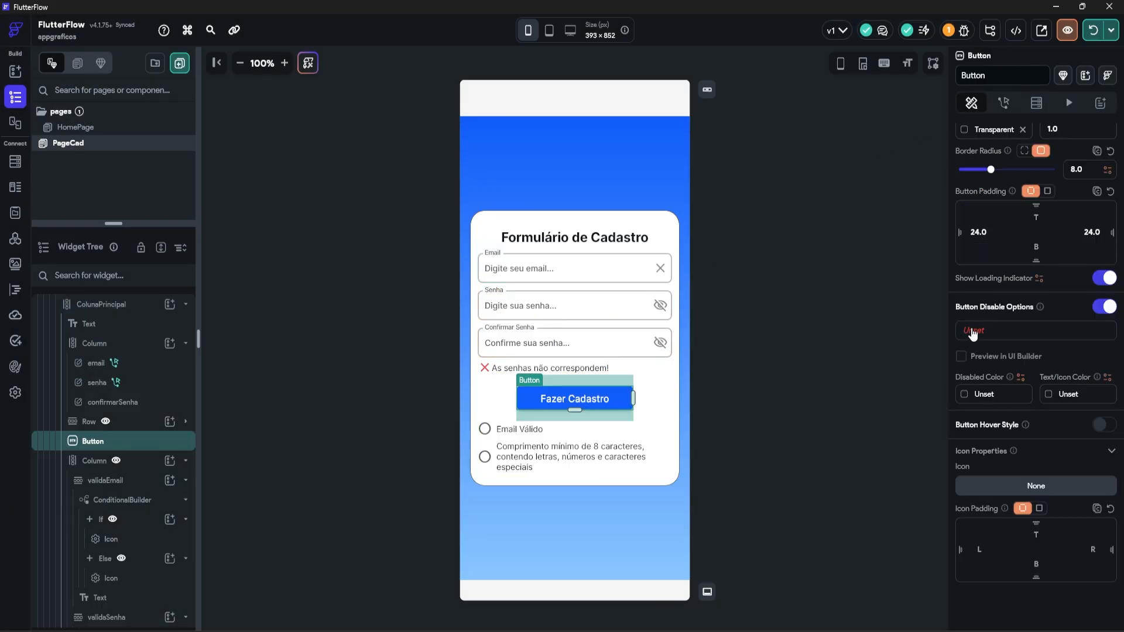
{"action": "left_click", "coordinate": [974, 330]}
{"action": "left_click", "coordinate": [820, 389]}
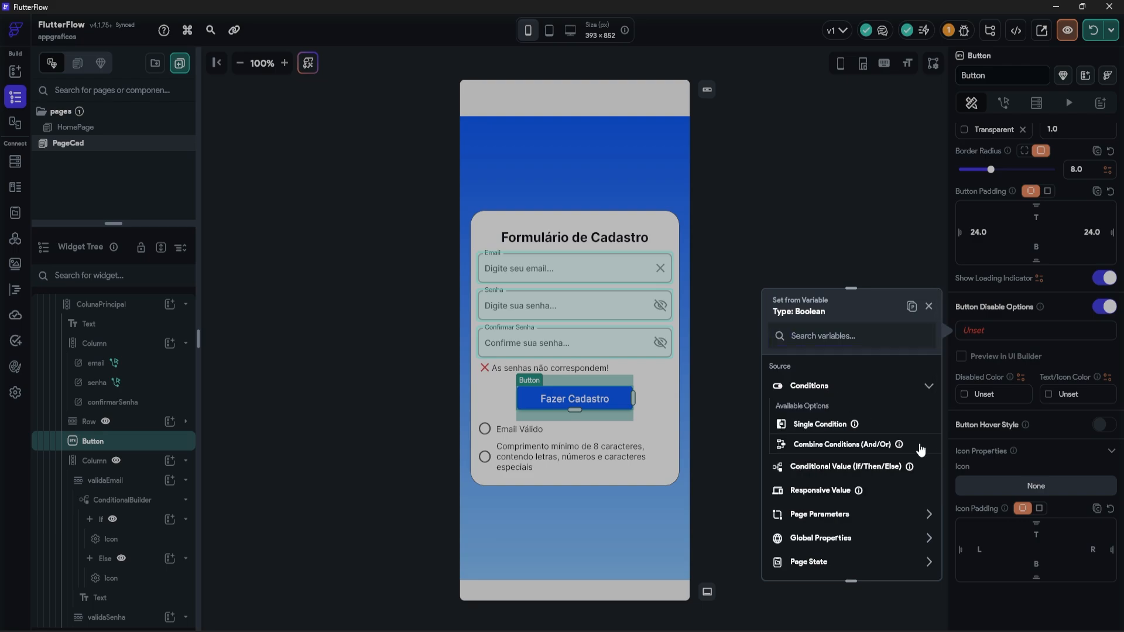
{"action": "left_click", "coordinate": [813, 446]}
{"action": "scroll", "coordinate": [824, 441], "scroll_direction": "down", "scroll_amount": 2}
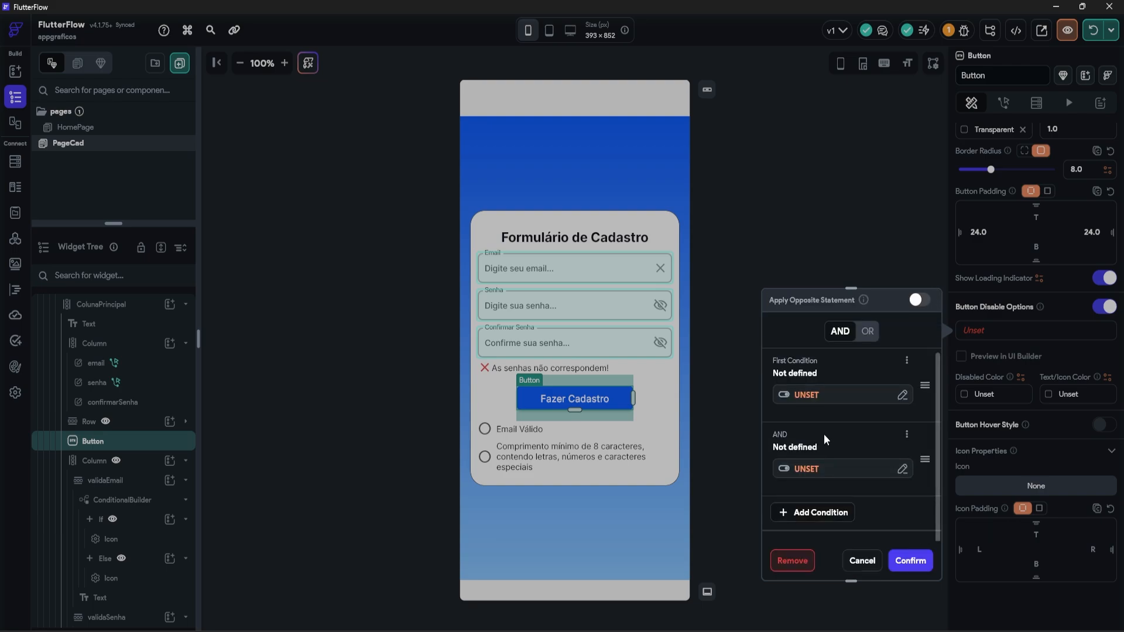
{"action": "left_click", "coordinate": [906, 360]}
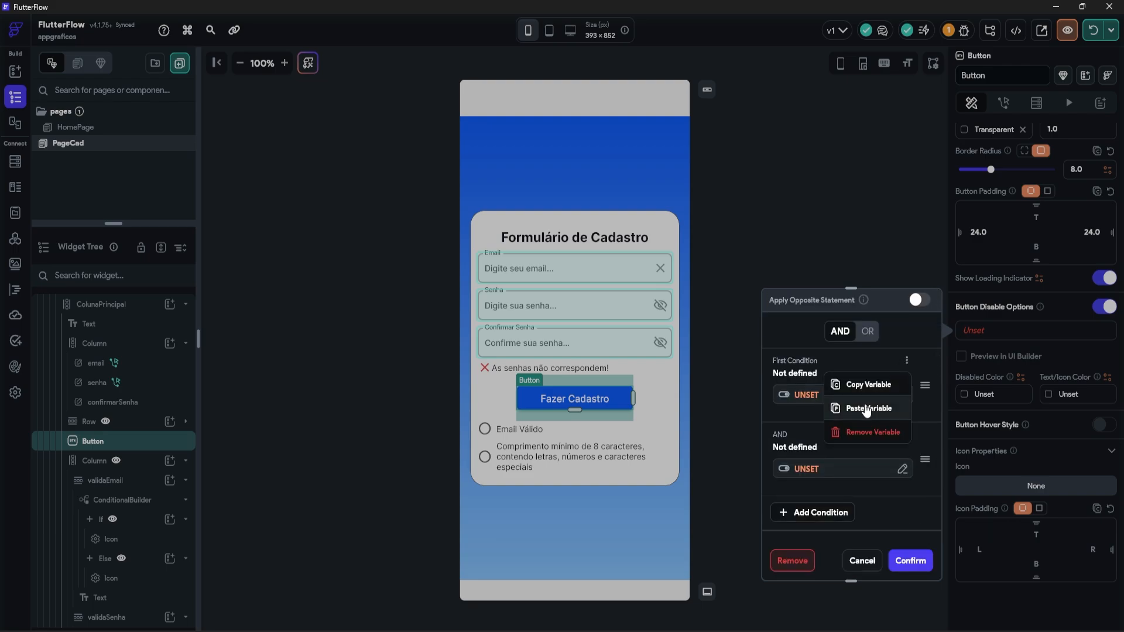
{"action": "left_click", "coordinate": [868, 409]}
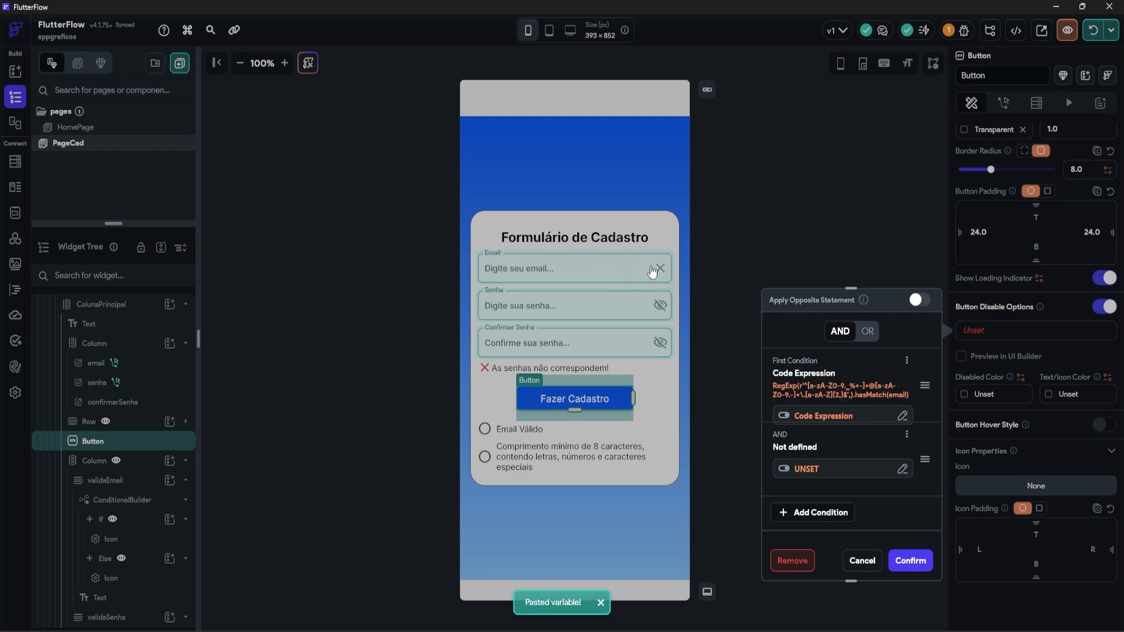
Step: Add Page State 'check' as the second disable condition, confirm, and select the senha field
{"action": "left_click", "coordinate": [815, 468]}
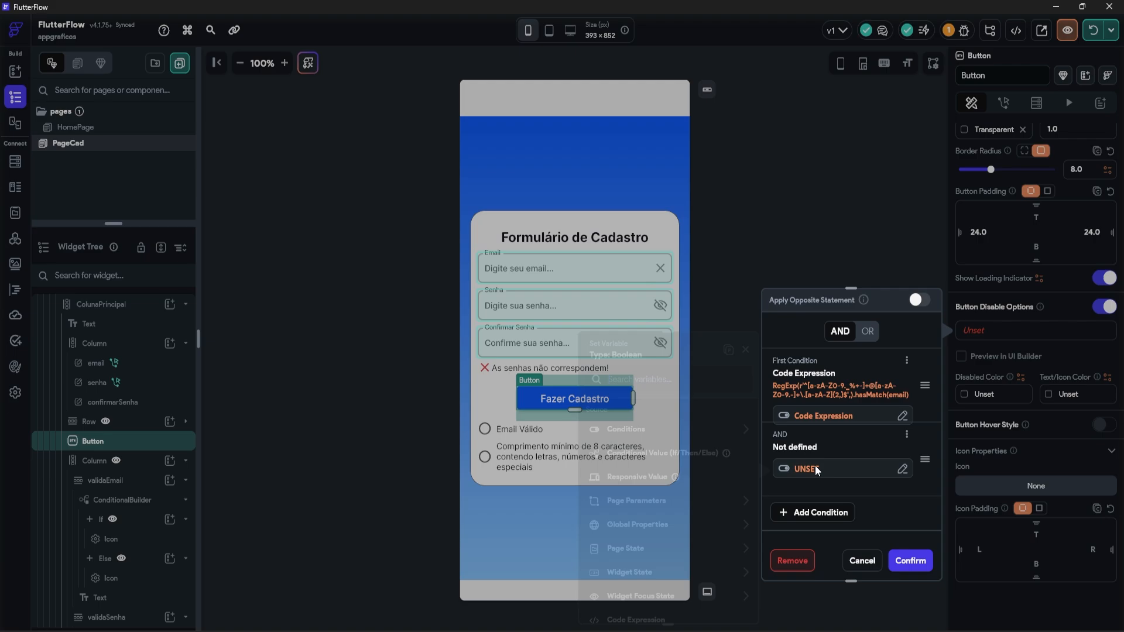
{"action": "scroll", "coordinate": [660, 527], "scroll_direction": "down", "scroll_amount": 3}
{"action": "left_click", "coordinate": [643, 427]}
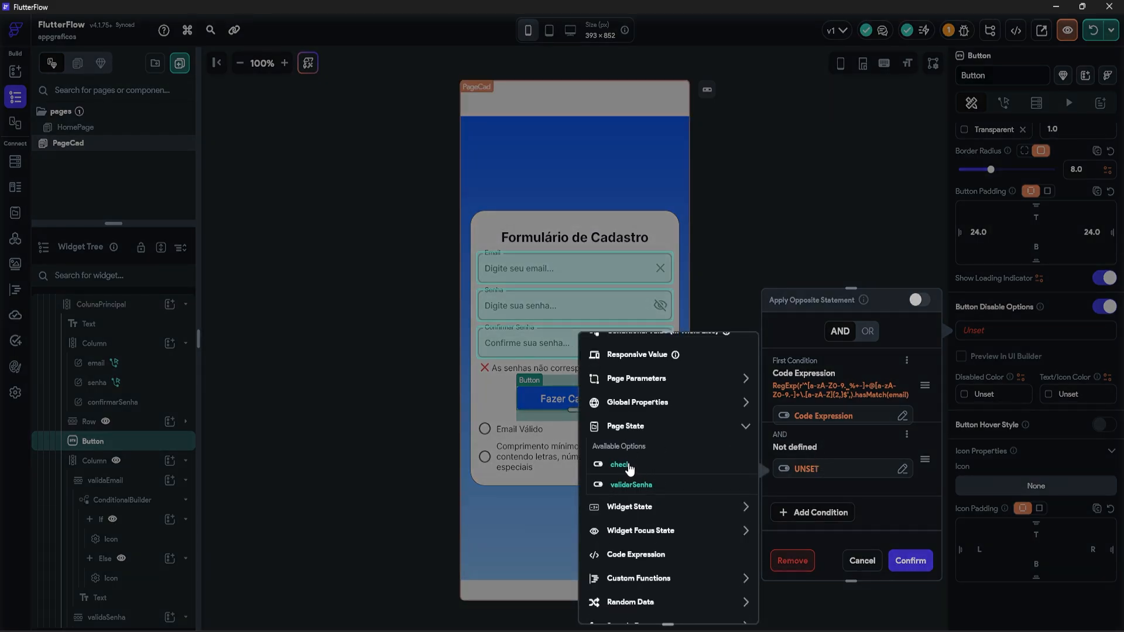
{"action": "left_click", "coordinate": [620, 465]}
{"action": "left_click", "coordinate": [909, 560]}
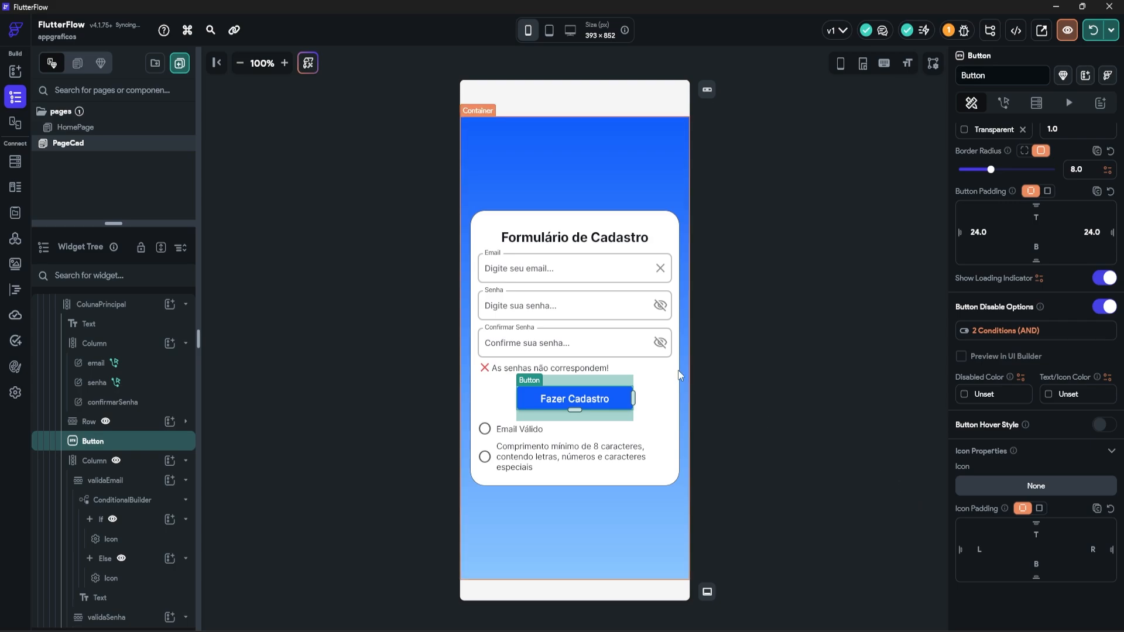
{"action": "left_click", "coordinate": [526, 305]}
Step: Copy the password regex Code Expression from the senha field's conditional action
{"action": "left_click", "coordinate": [1084, 170]}
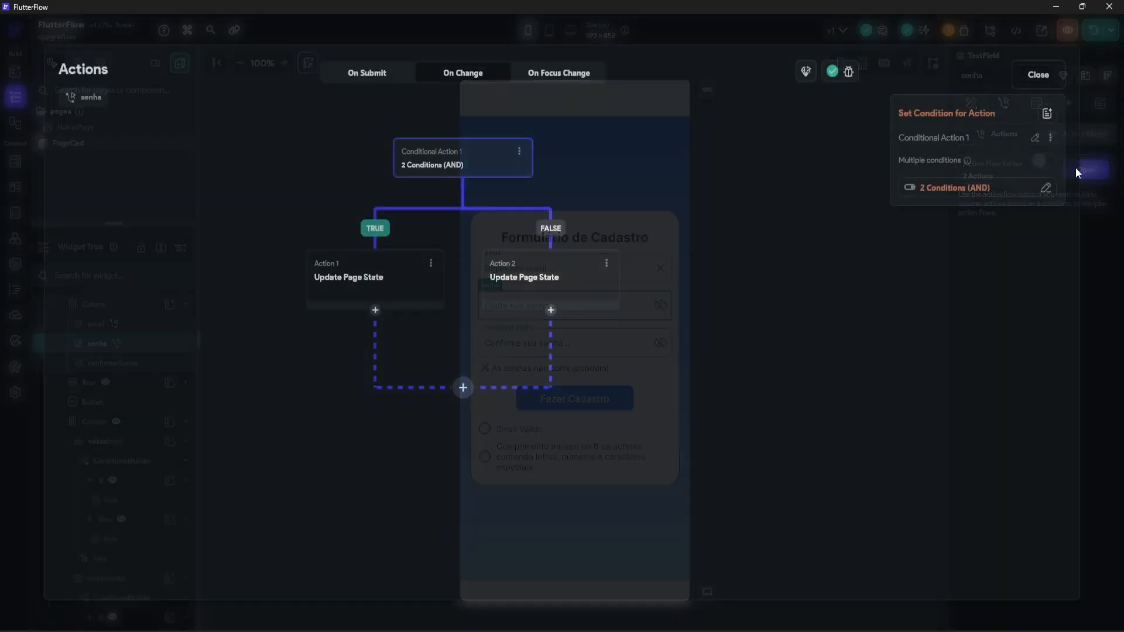
{"action": "left_click", "coordinate": [970, 199]}
{"action": "scroll", "coordinate": [795, 321], "scroll_direction": "down", "scroll_amount": 2}
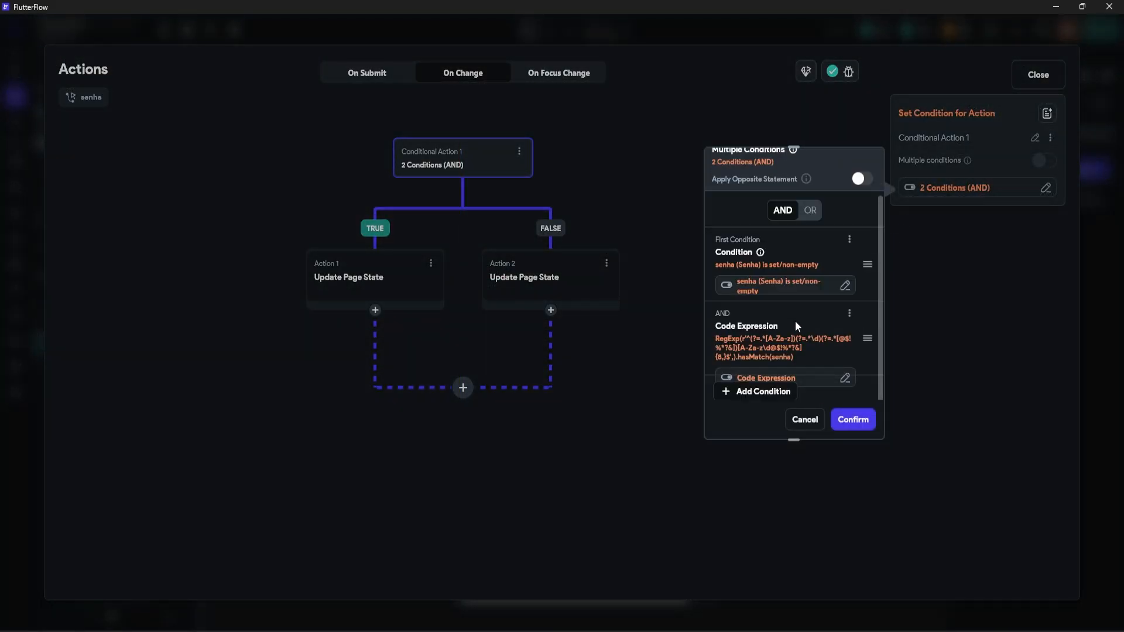
{"action": "left_click", "coordinate": [849, 316]}
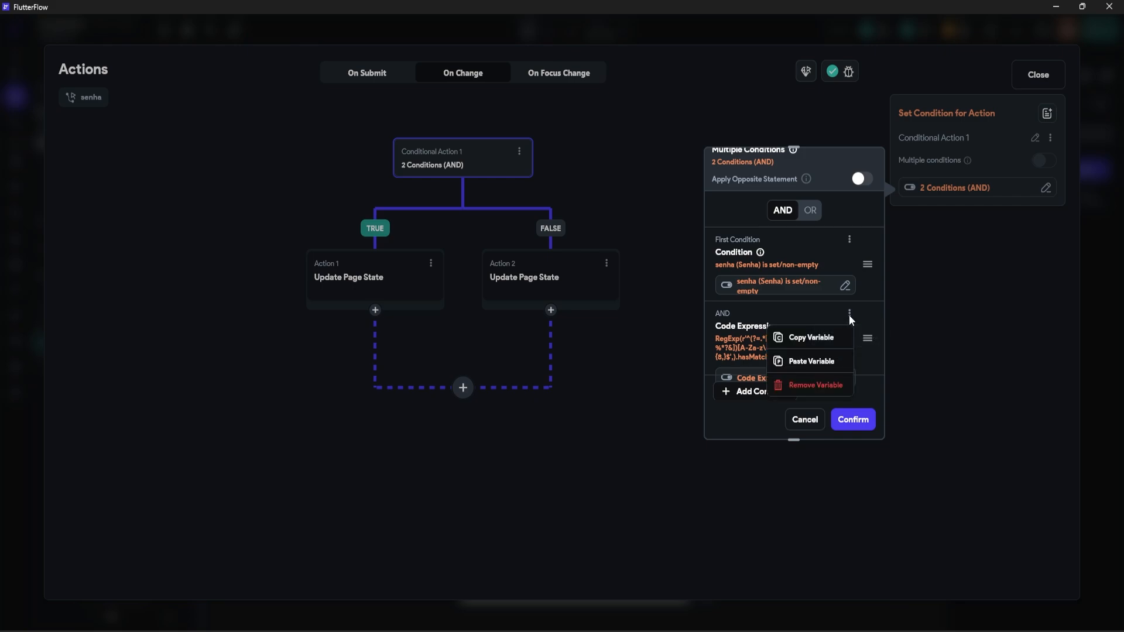
{"action": "left_click", "coordinate": [812, 337]}
{"action": "left_click", "coordinate": [1020, 94]}
{"action": "left_click", "coordinate": [1020, 89]}
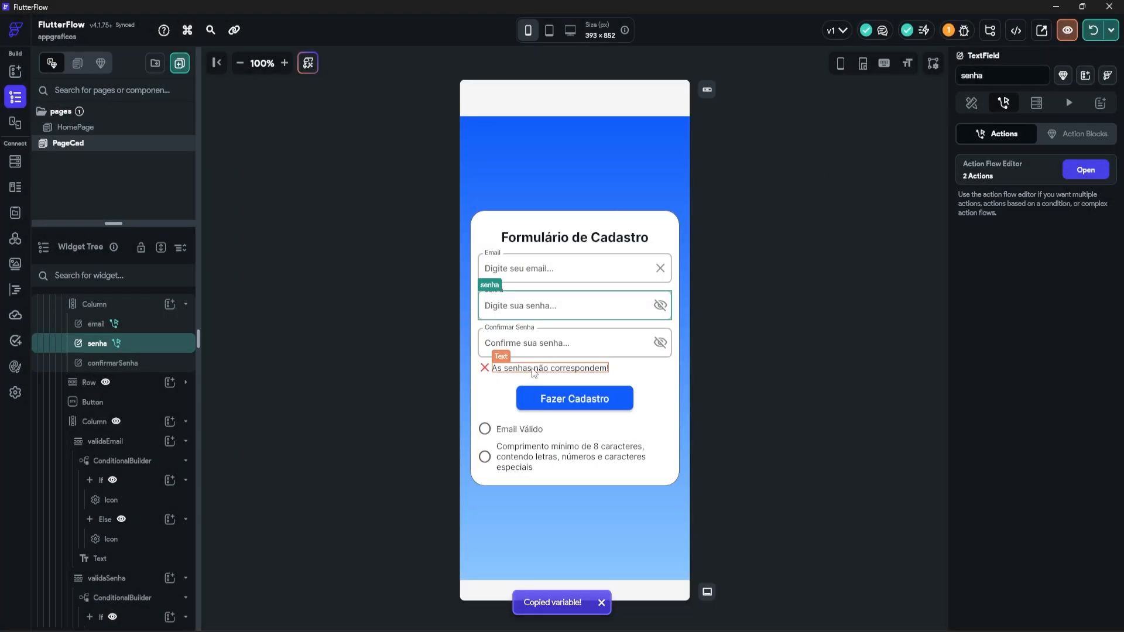
Step: Replace Fazer Cadastro's 'check' disable condition with the pasted password regex and confirm
{"action": "left_click", "coordinate": [544, 396]}
{"action": "scroll", "coordinate": [1023, 377], "scroll_direction": "down", "scroll_amount": 15}
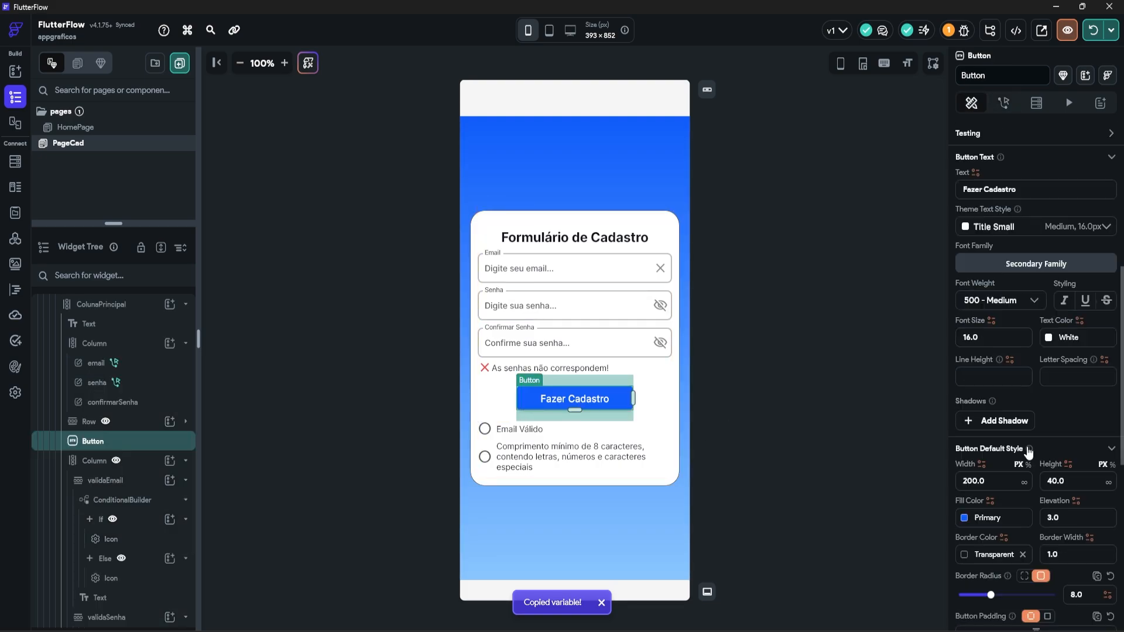
{"action": "left_click", "coordinate": [998, 330]}
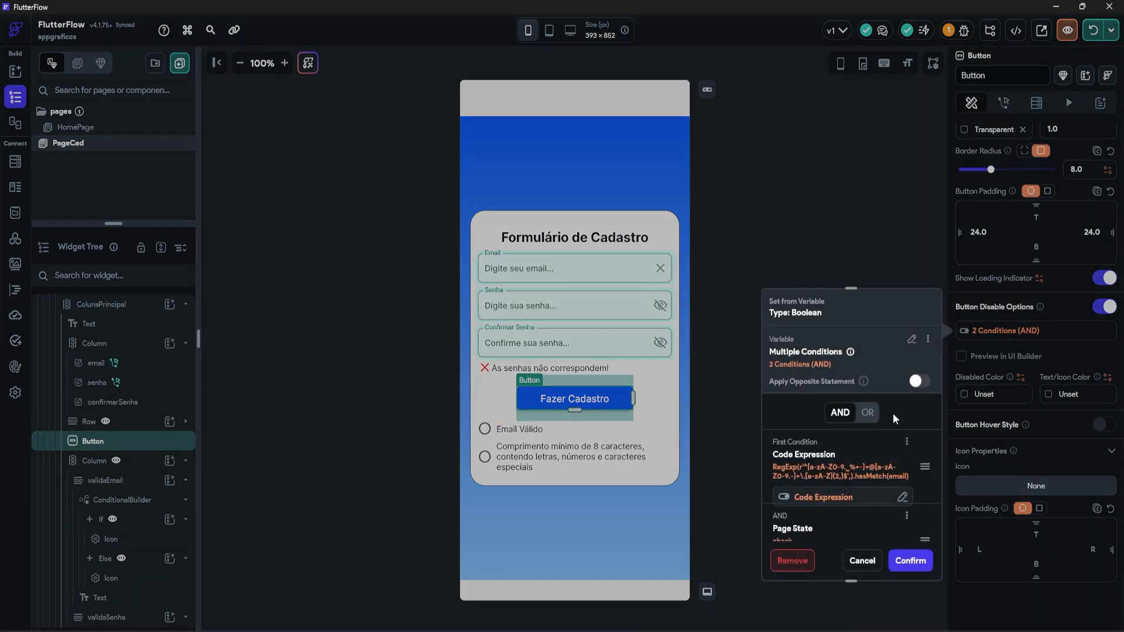
{"action": "scroll", "coordinate": [896, 420], "scroll_direction": "down", "scroll_amount": 2}
{"action": "left_click", "coordinate": [905, 435]}
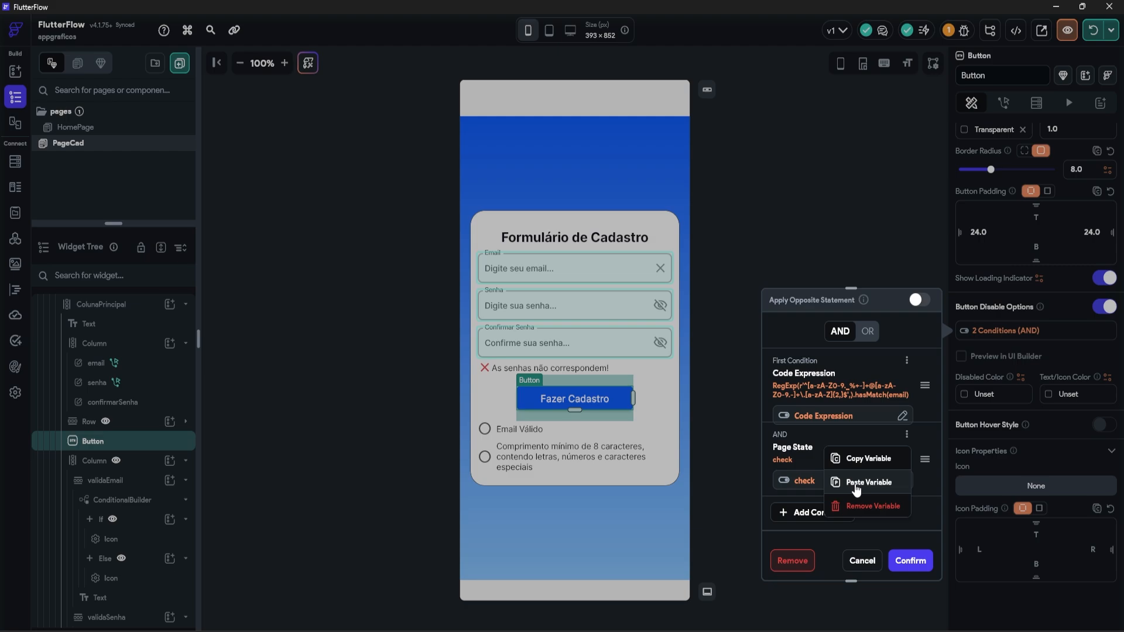
{"action": "left_click", "coordinate": [856, 486]}
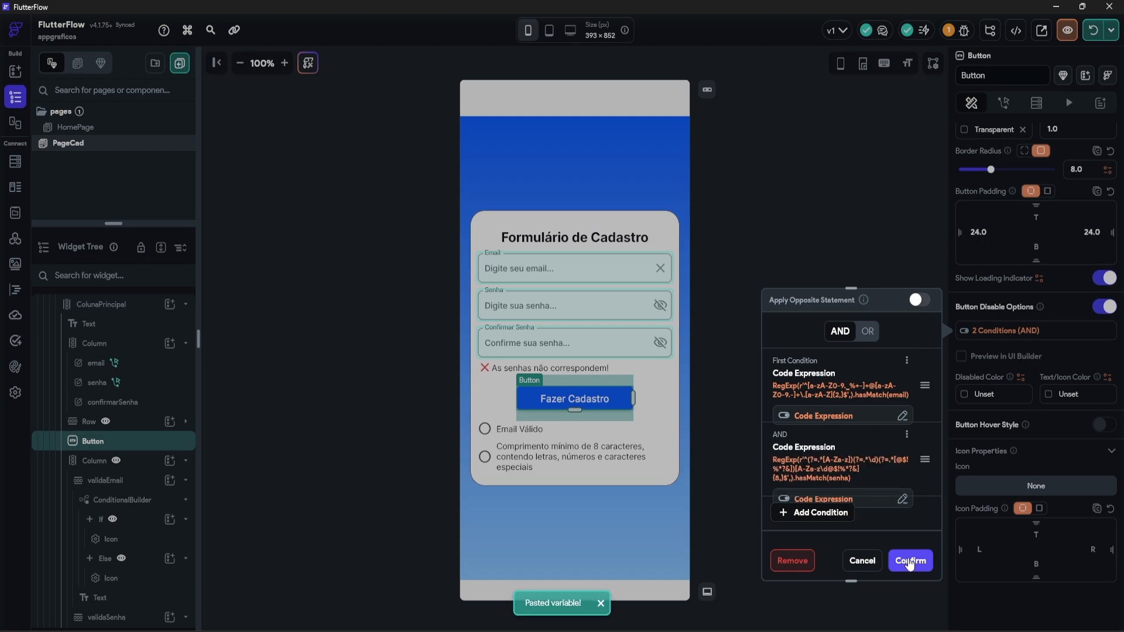
{"action": "left_click", "coordinate": [909, 562]}
{"action": "left_click", "coordinate": [814, 434]}
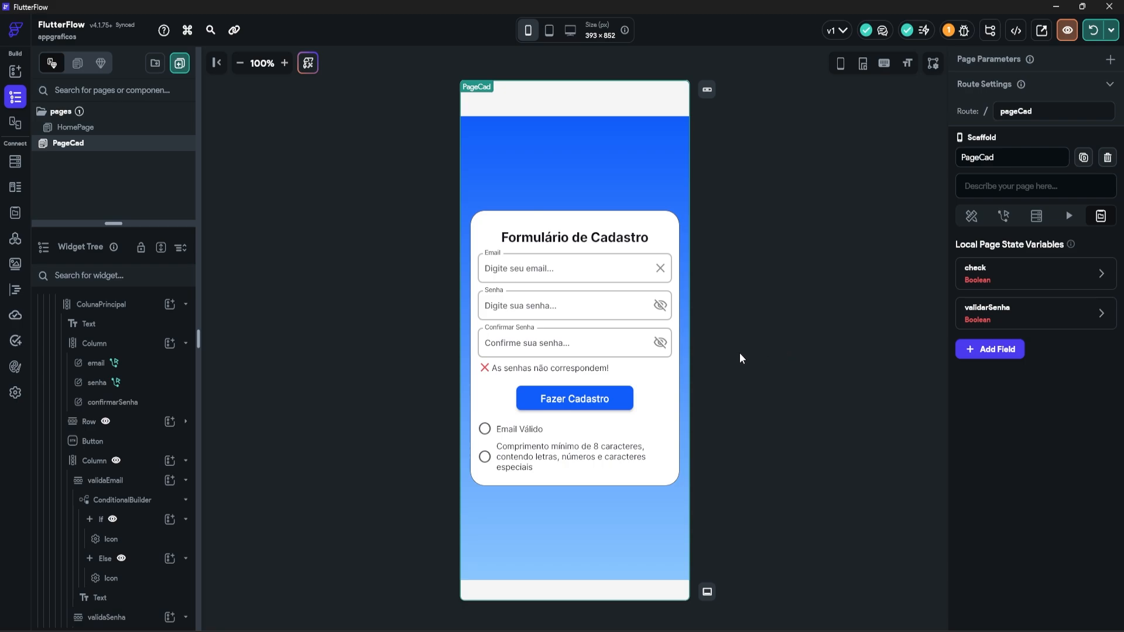
Step: Copy the passwords-differ visibility condition from the mismatch message row
{"action": "left_click", "coordinate": [646, 372]}
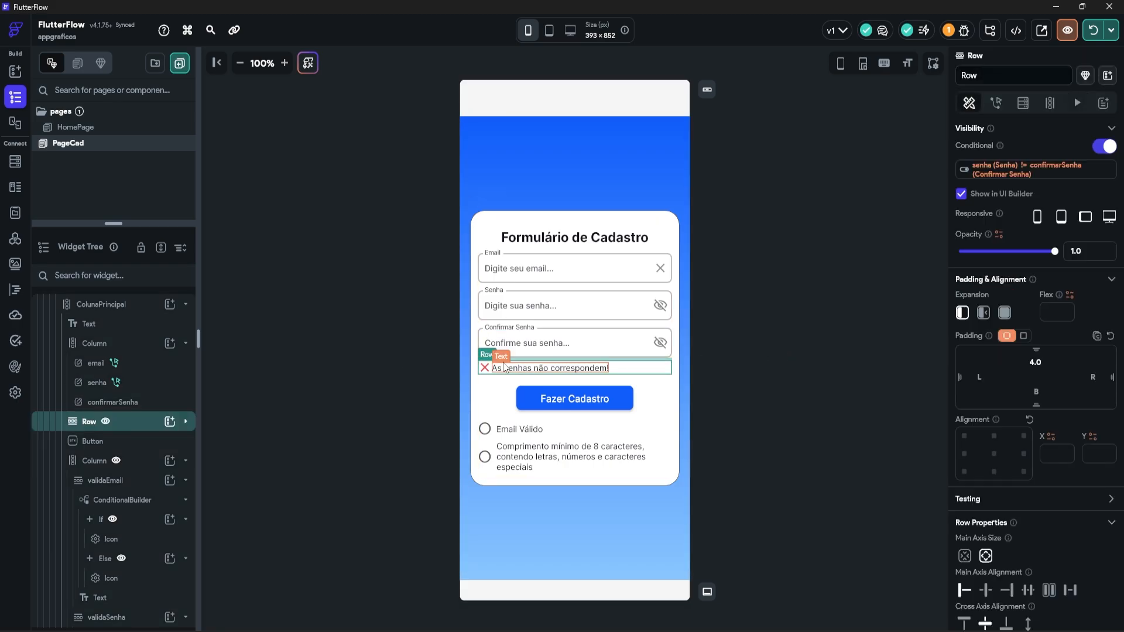
{"action": "left_click", "coordinate": [1048, 173]}
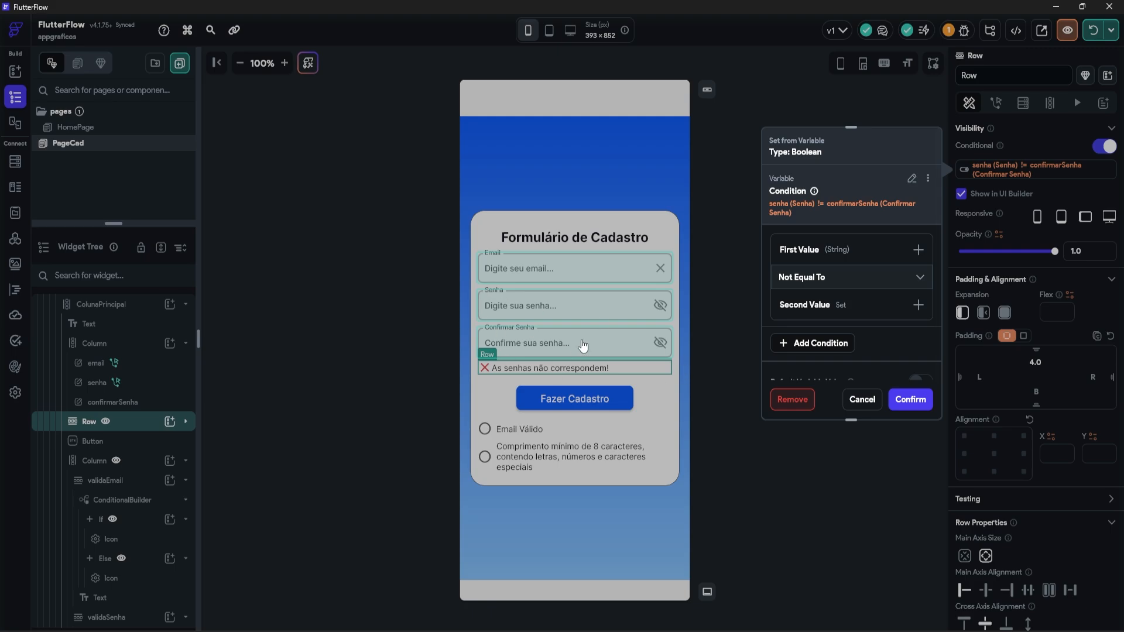
{"action": "left_click", "coordinate": [928, 177]}
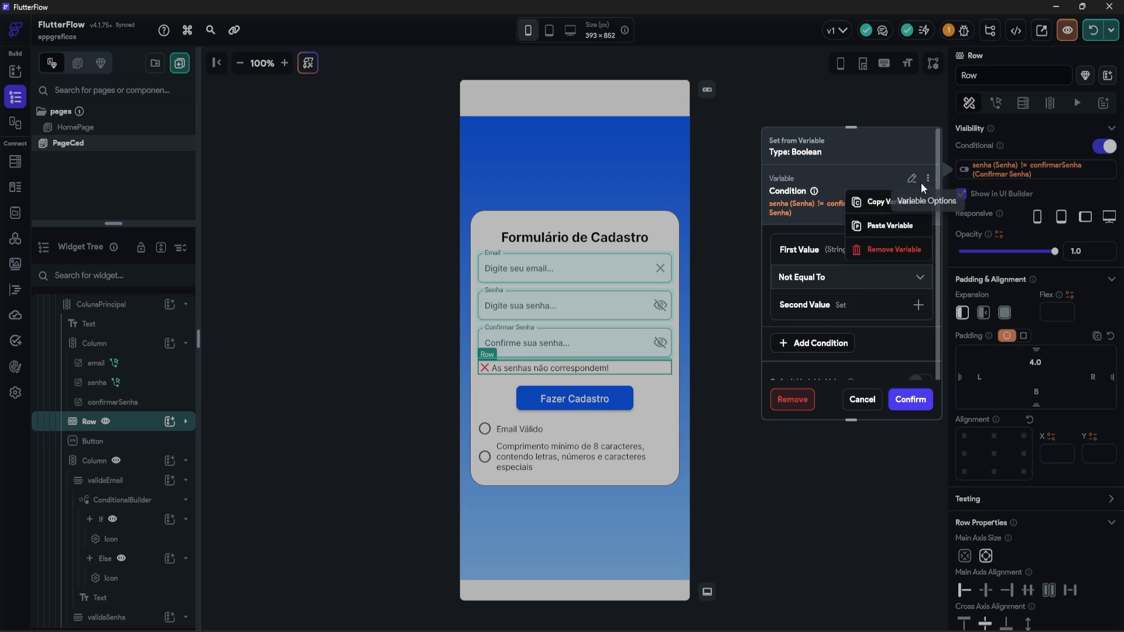
{"action": "left_click", "coordinate": [884, 202]}
Step: Paste senha != confirmarSenha as a third disable condition on Fazer Cadastro
{"action": "left_click", "coordinate": [571, 401]}
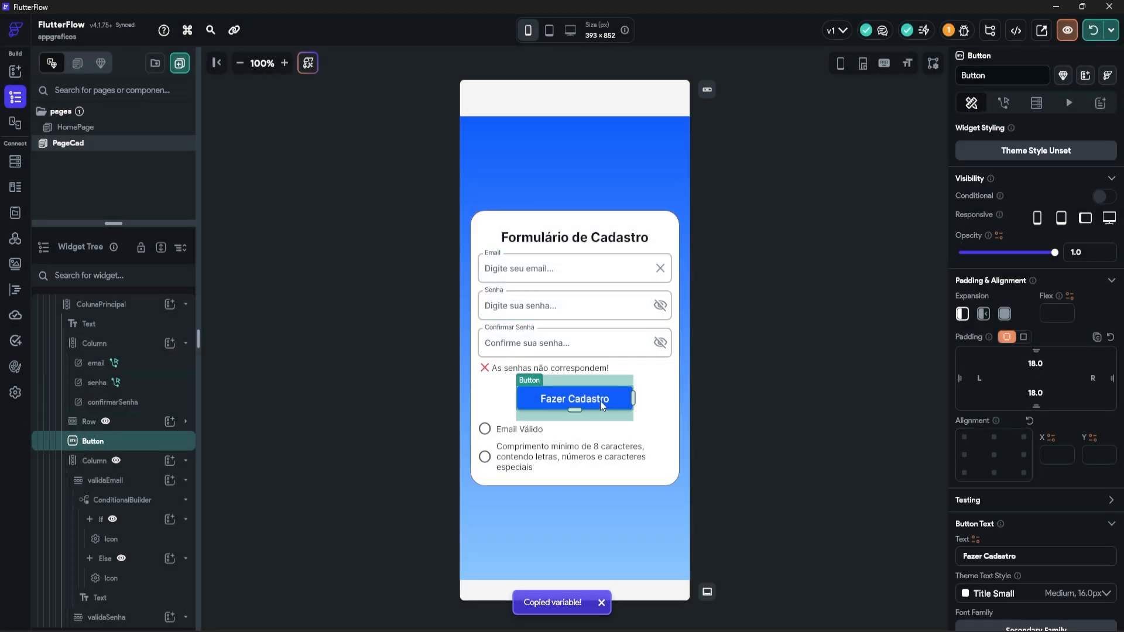
{"action": "scroll", "coordinate": [988, 421], "scroll_direction": "down", "scroll_amount": 4}
{"action": "scroll", "coordinate": [988, 420], "scroll_direction": "down", "scroll_amount": 5}
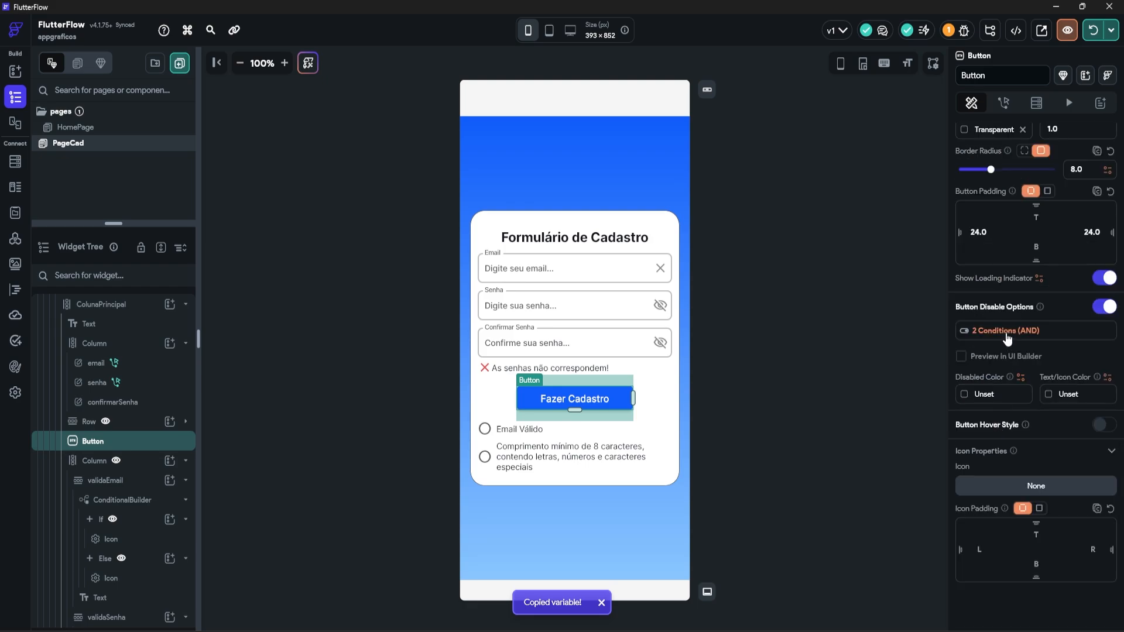
{"action": "left_click", "coordinate": [1006, 332]}
{"action": "scroll", "coordinate": [831, 468], "scroll_direction": "down", "scroll_amount": 3}
{"action": "left_click", "coordinate": [805, 514]}
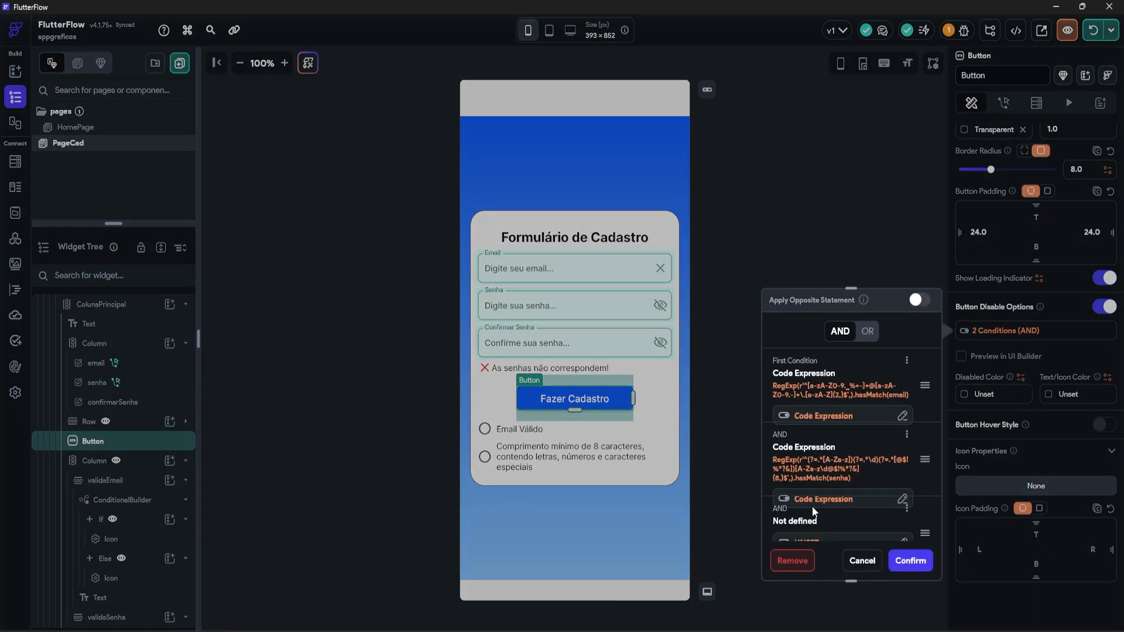
{"action": "scroll", "coordinate": [866, 468], "scroll_direction": "down", "scroll_amount": 2}
{"action": "left_click", "coordinate": [906, 436]}
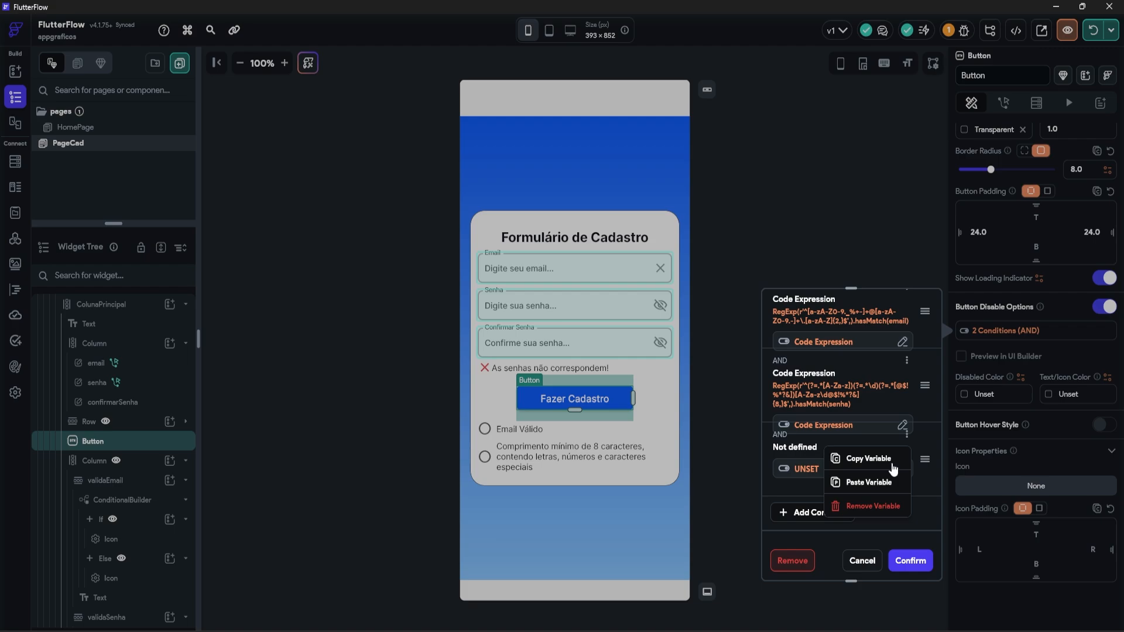
{"action": "left_click", "coordinate": [865, 482]}
Step: Apply the opposite statement to the three AND conditions and confirm
{"action": "scroll", "coordinate": [853, 410], "scroll_direction": "up", "scroll_amount": 1}
{"action": "scroll", "coordinate": [852, 410], "scroll_direction": "up", "scroll_amount": 1}
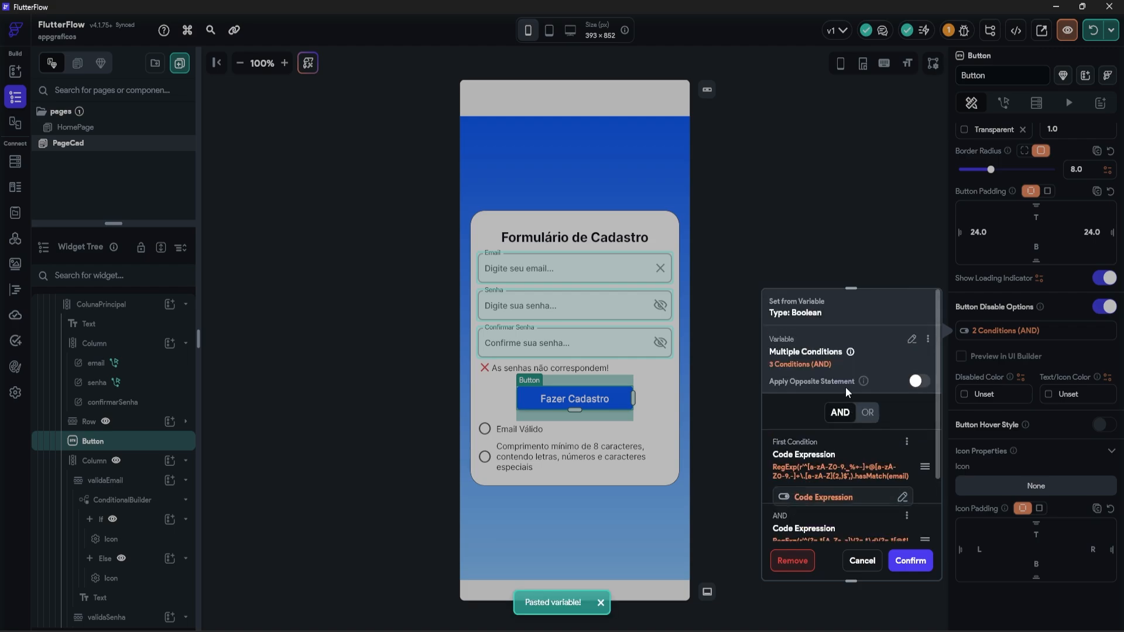
{"action": "scroll", "coordinate": [843, 352], "scroll_direction": "down", "scroll_amount": 2}
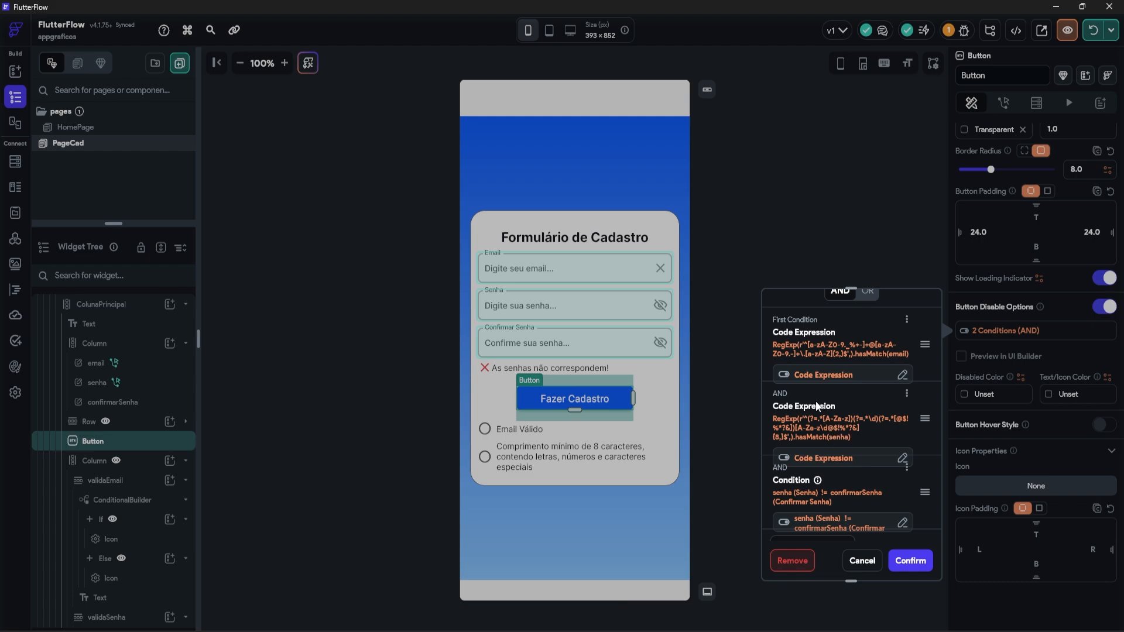
{"action": "scroll", "coordinate": [862, 431], "scroll_direction": "down", "scroll_amount": 1}
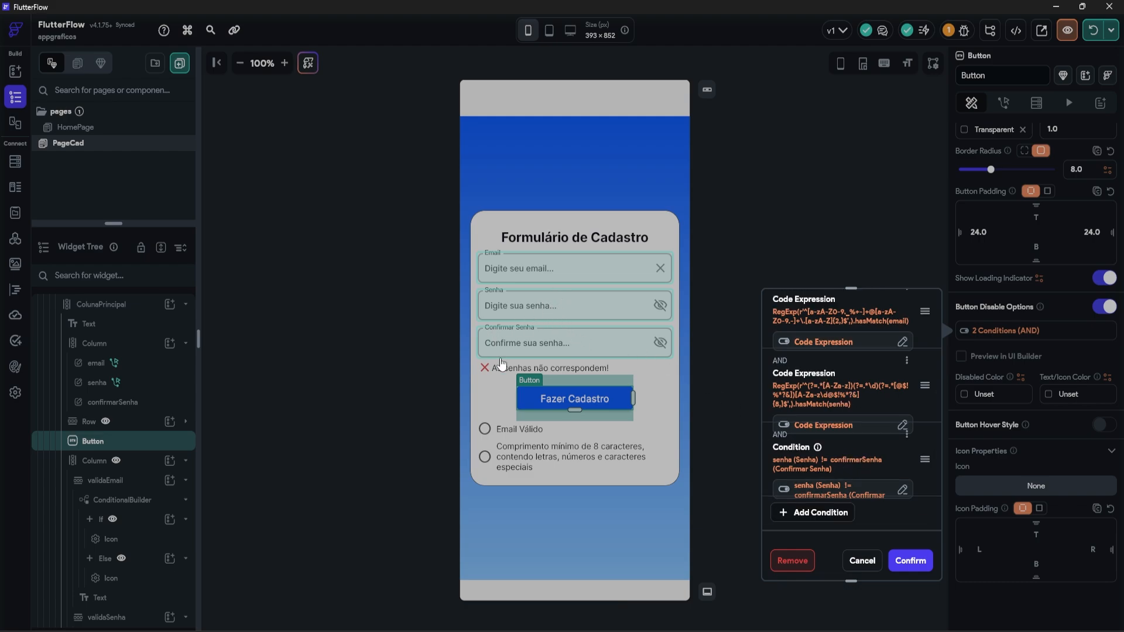
{"action": "scroll", "coordinate": [871, 475], "scroll_direction": "up", "scroll_amount": 2}
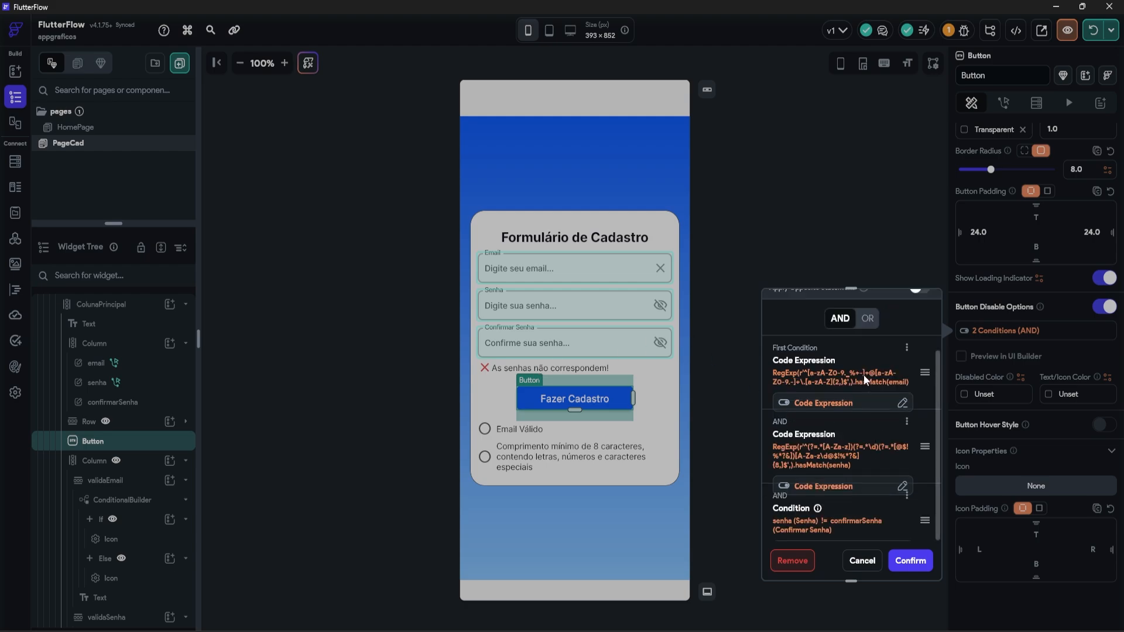
{"action": "scroll", "coordinate": [832, 462], "scroll_direction": "down", "scroll_amount": 2}
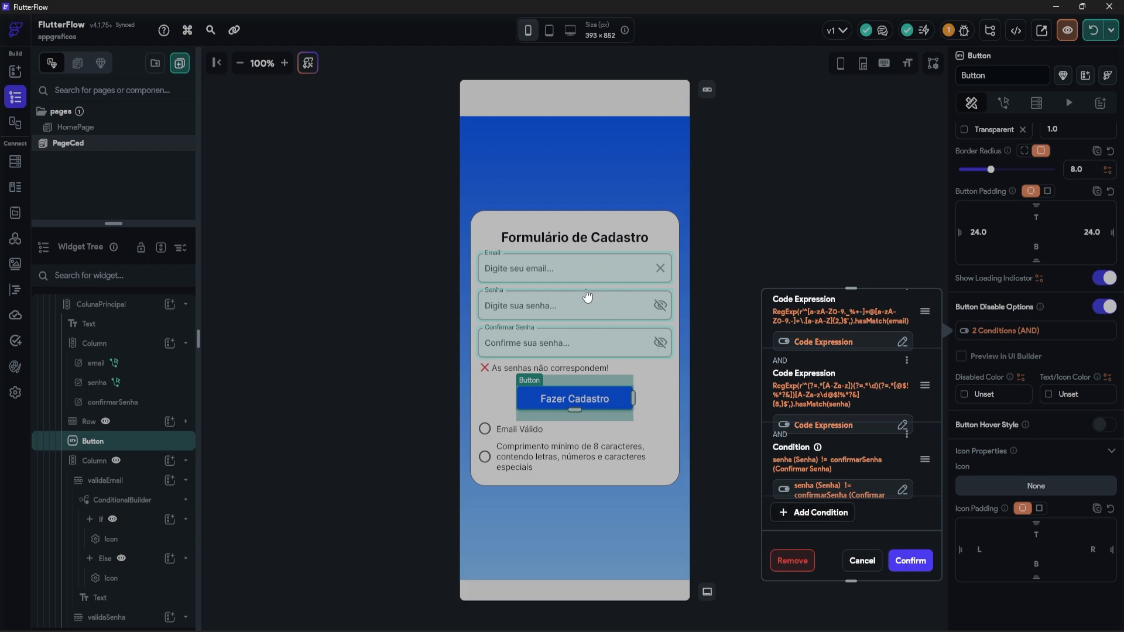
{"action": "scroll", "coordinate": [910, 396], "scroll_direction": "up", "scroll_amount": 3}
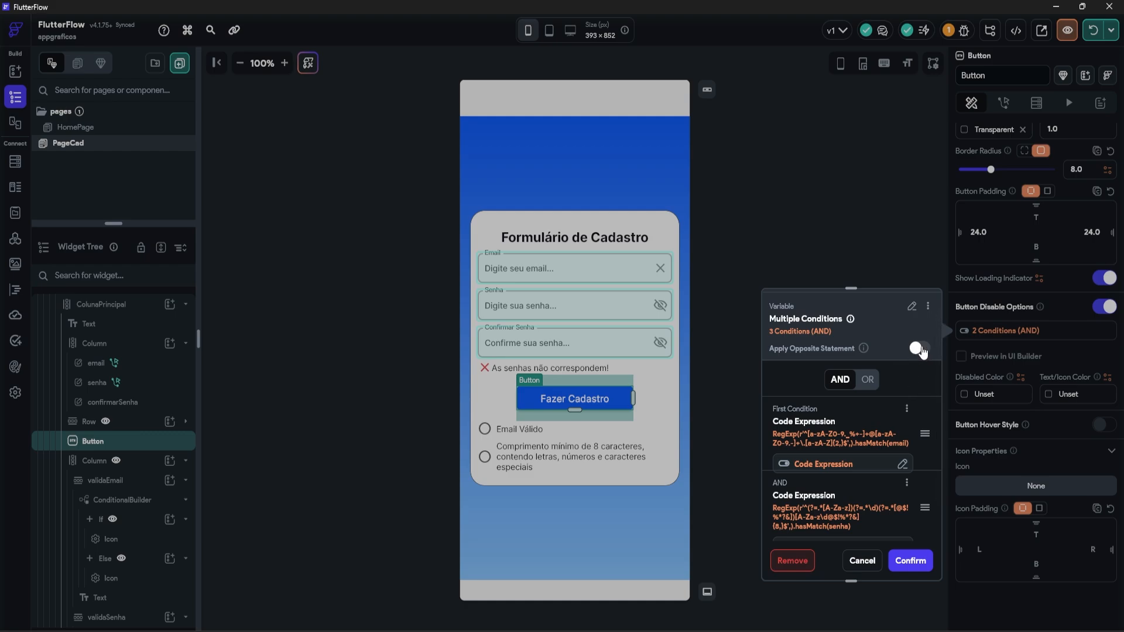
{"action": "left_click", "coordinate": [919, 350]}
{"action": "scroll", "coordinate": [858, 483], "scroll_direction": "up", "scroll_amount": 1}
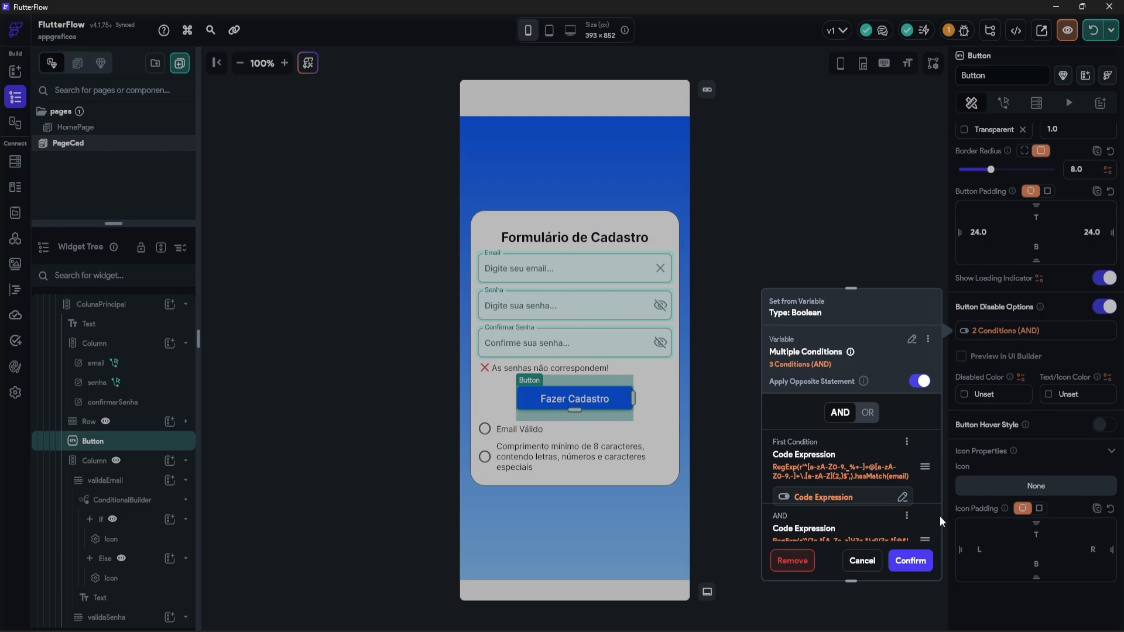
{"action": "scroll", "coordinate": [937, 518], "scroll_direction": "down", "scroll_amount": 3}
{"action": "left_click", "coordinate": [921, 560]}
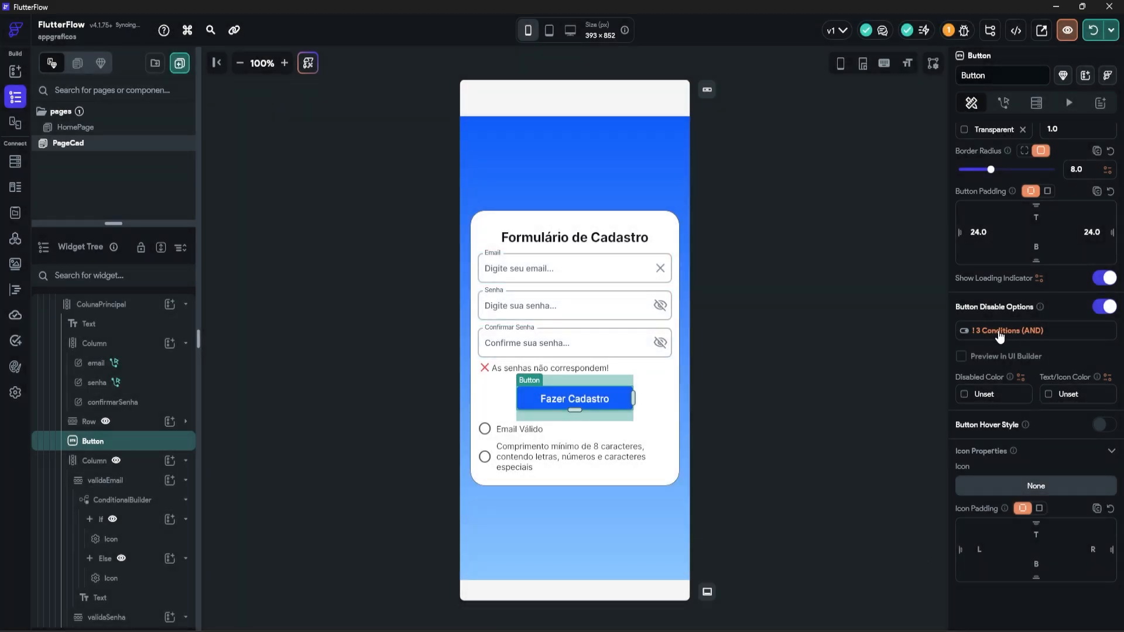
Step: Set the disabled colour to Alternate and turn on the disabled-state preview
{"action": "left_click", "coordinate": [964, 395]}
{"action": "scroll", "coordinate": [841, 517], "scroll_direction": "down", "scroll_amount": 3}
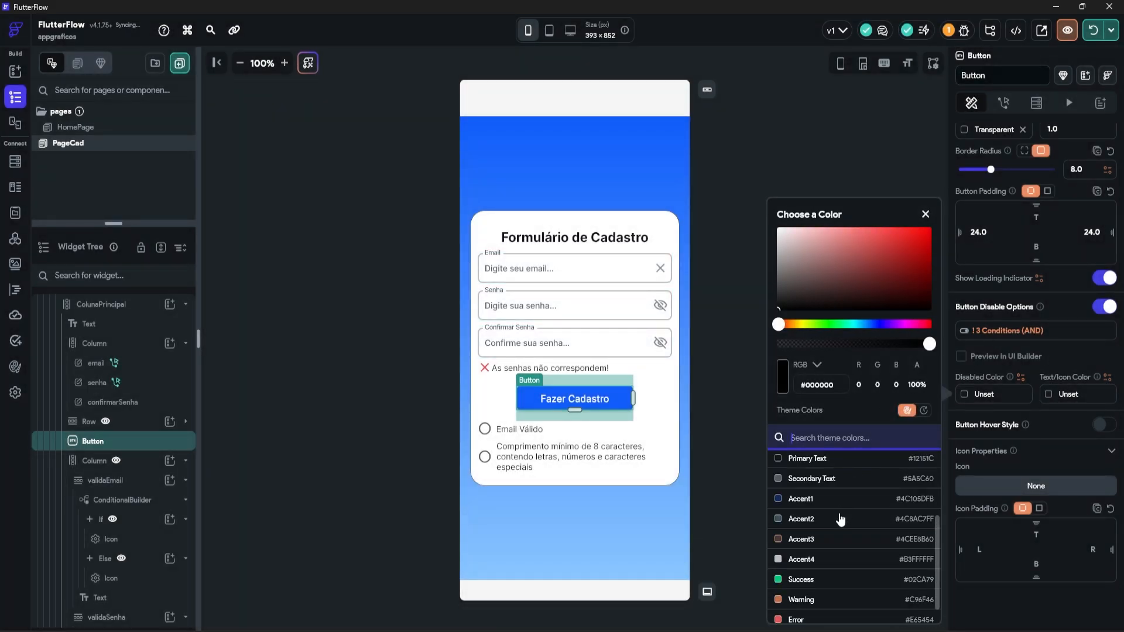
{"action": "scroll", "coordinate": [798, 522], "scroll_direction": "up", "scroll_amount": 3}
{"action": "left_click", "coordinate": [803, 521]}
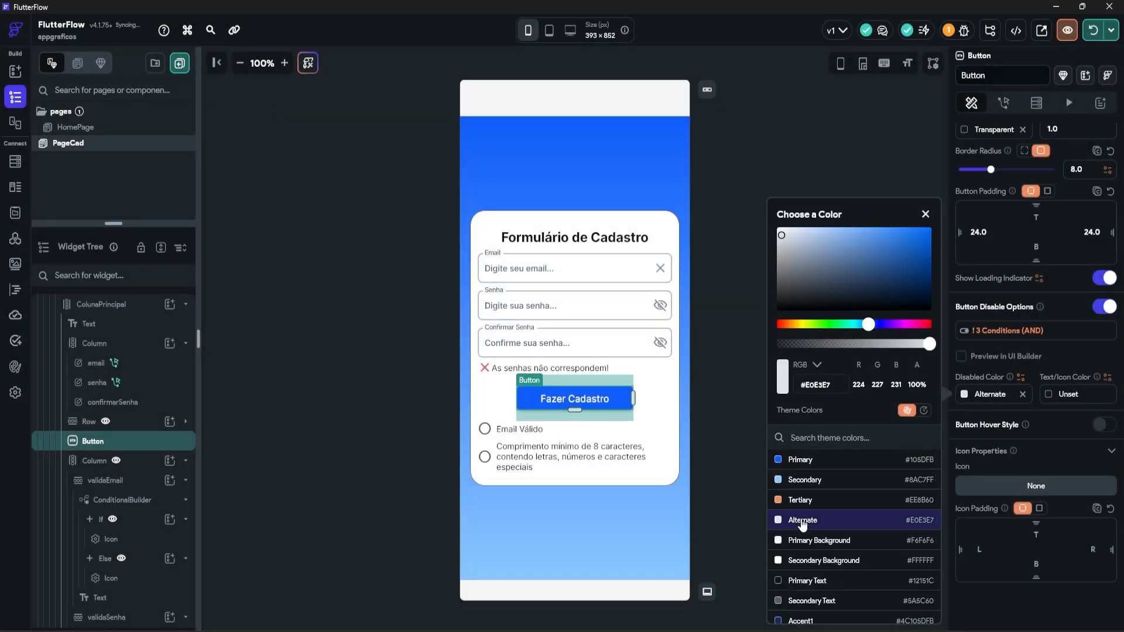
{"action": "left_click", "coordinate": [962, 357]}
{"action": "left_click", "coordinate": [961, 357]}
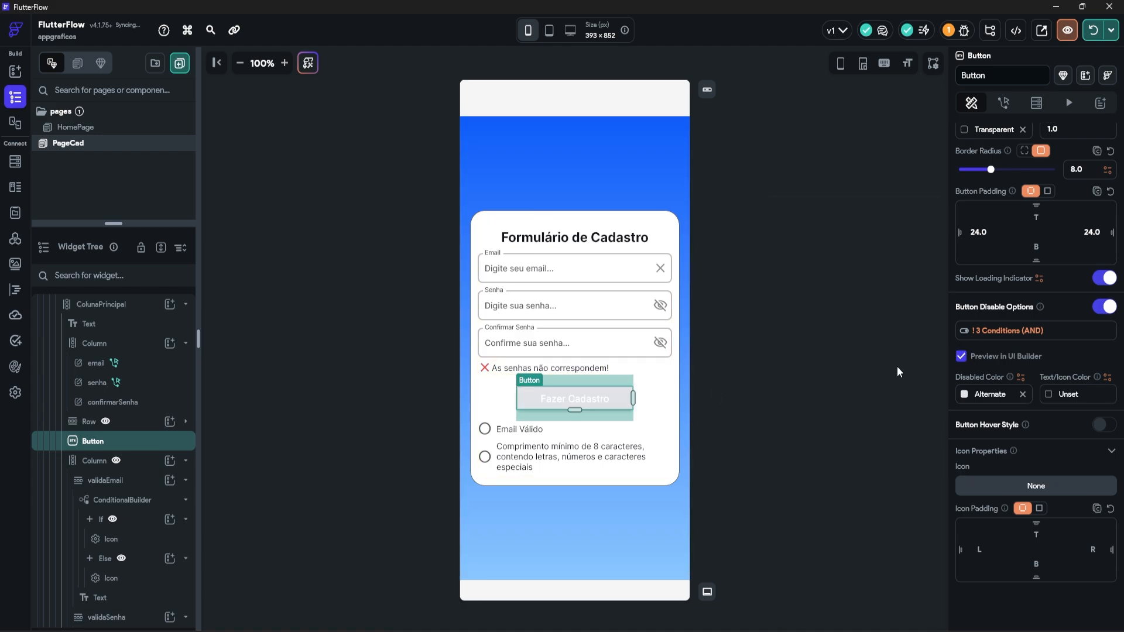
Step: Change the disabled colour to Secondary Text and hot-reload the running app
{"action": "left_click", "coordinate": [958, 399]}
{"action": "scroll", "coordinate": [816, 522], "scroll_direction": "down", "scroll_amount": 3}
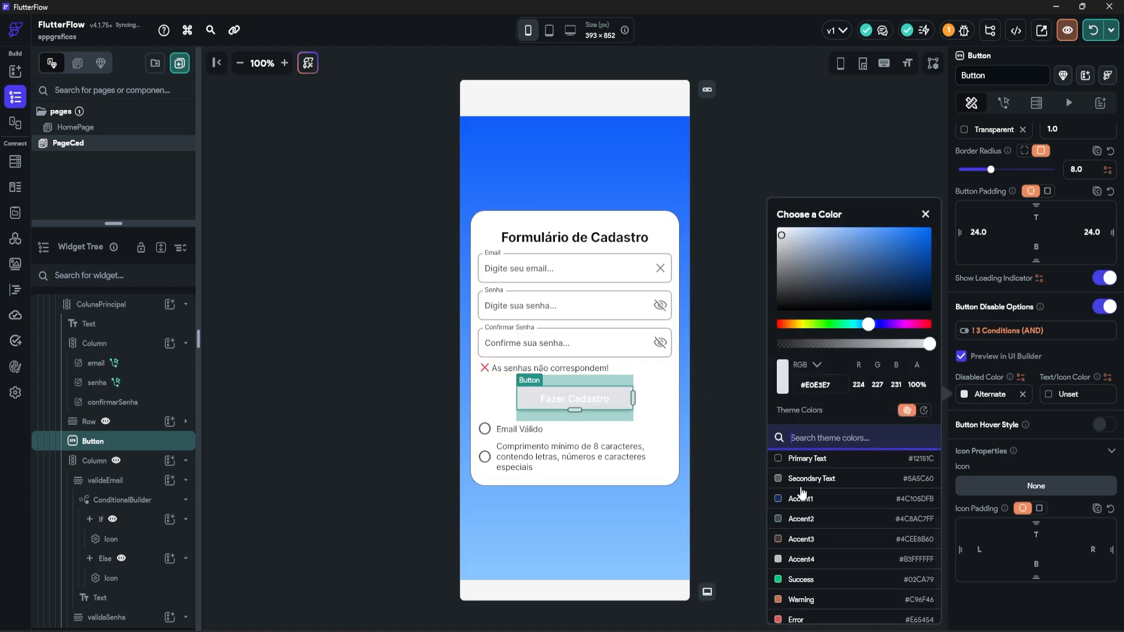
{"action": "scroll", "coordinate": [814, 523], "scroll_direction": "up", "scroll_amount": 2}
{"action": "left_click", "coordinate": [787, 542]}
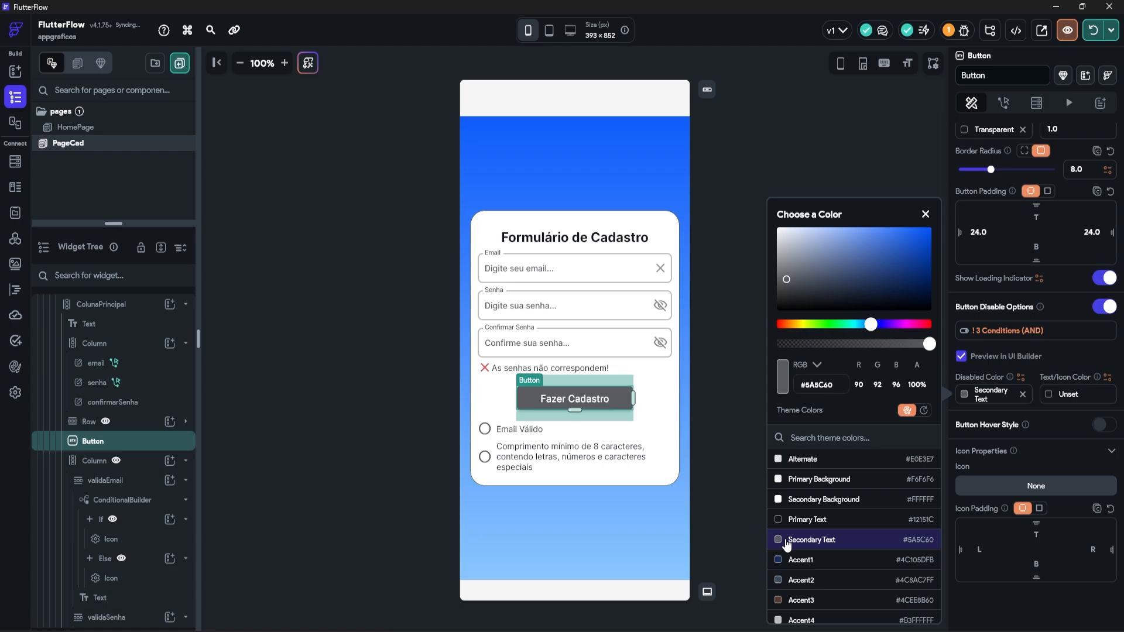
{"action": "left_click", "coordinate": [737, 459]}
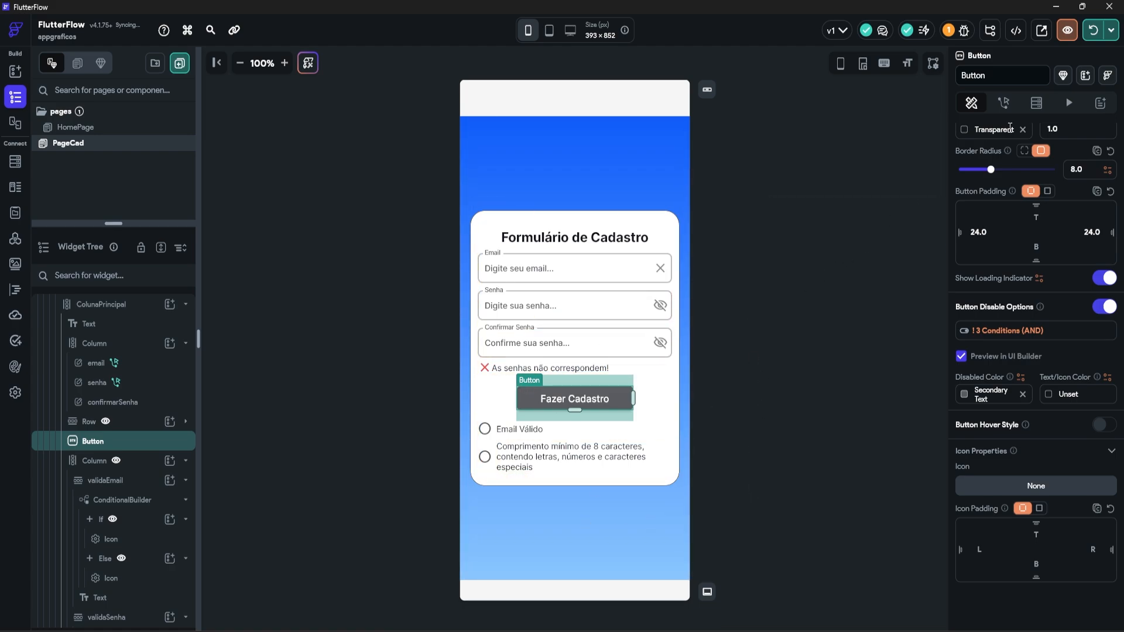
{"action": "left_click", "coordinate": [1093, 30]}
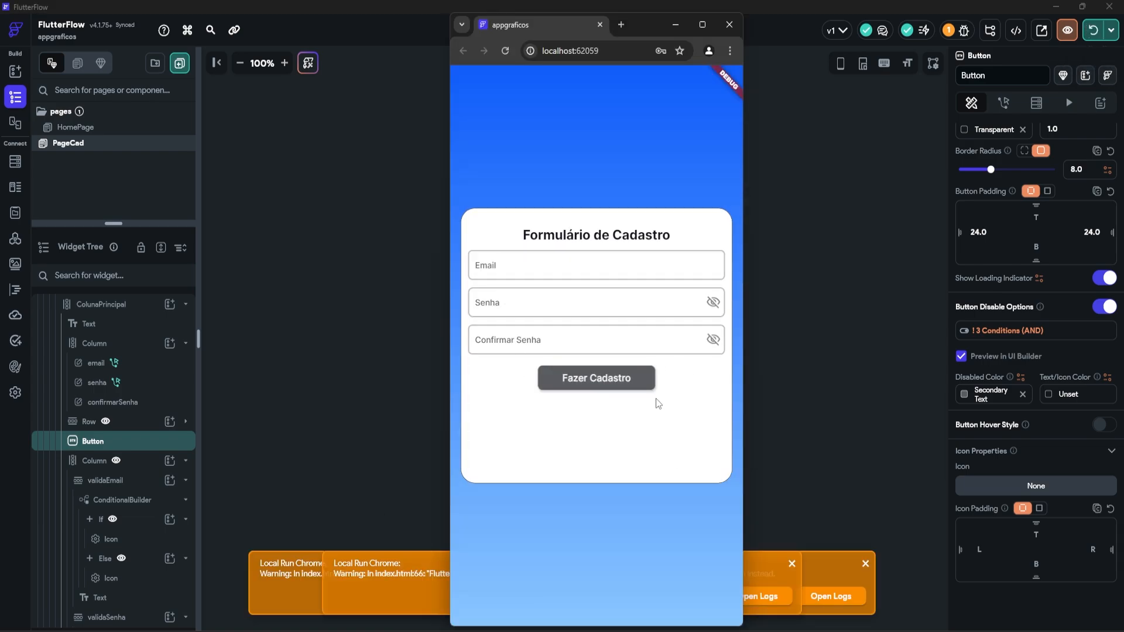
Step: Enter a valid test e-mail address in the Email field
{"action": "left_click", "coordinate": [557, 271]}
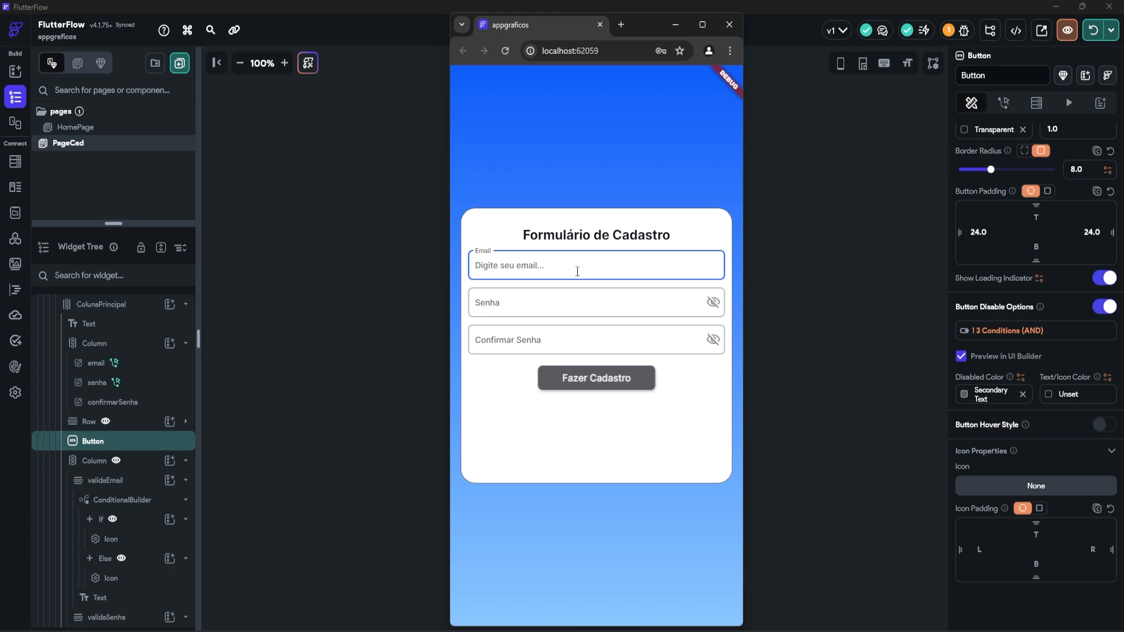
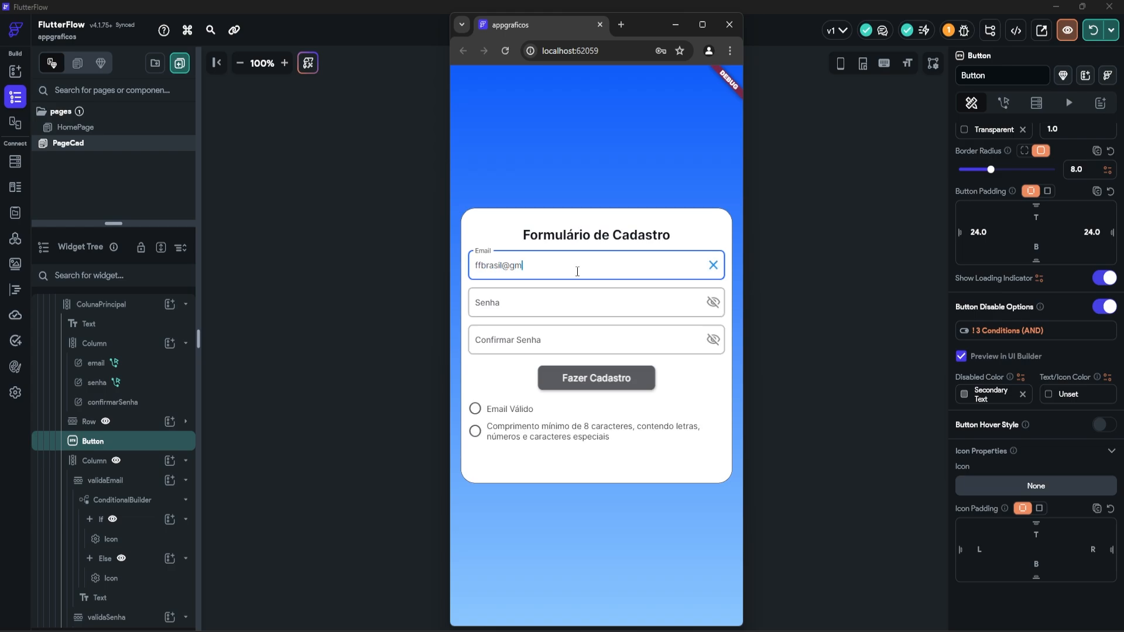
Step: Type a test password in Senha, revealing it with the eye icon
{"action": "left_click", "coordinate": [522, 305]}
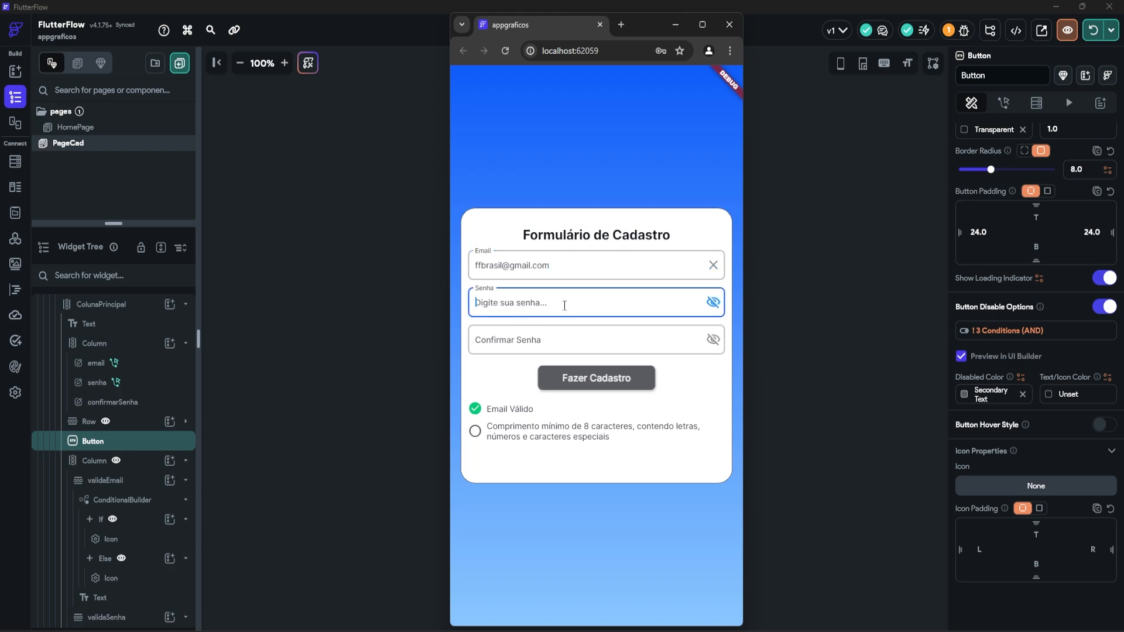
{"action": "left_click", "coordinate": [713, 339]}
{"action": "left_click", "coordinate": [713, 302]}
{"action": "type", "text": "FF"}
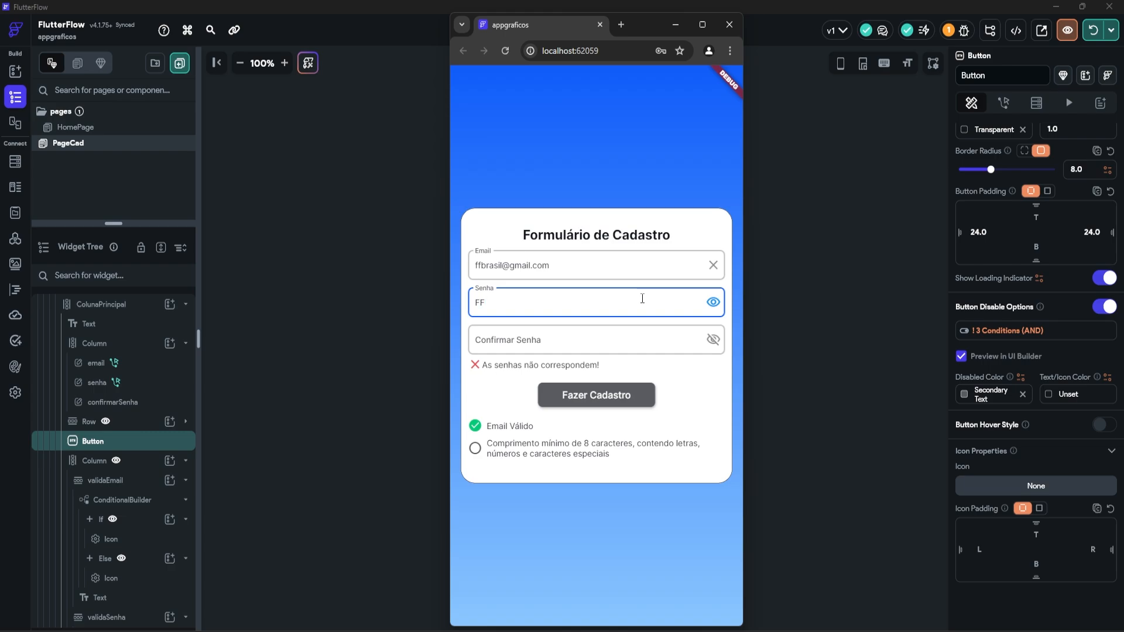
{"action": "type", "text": "brasil@123"}
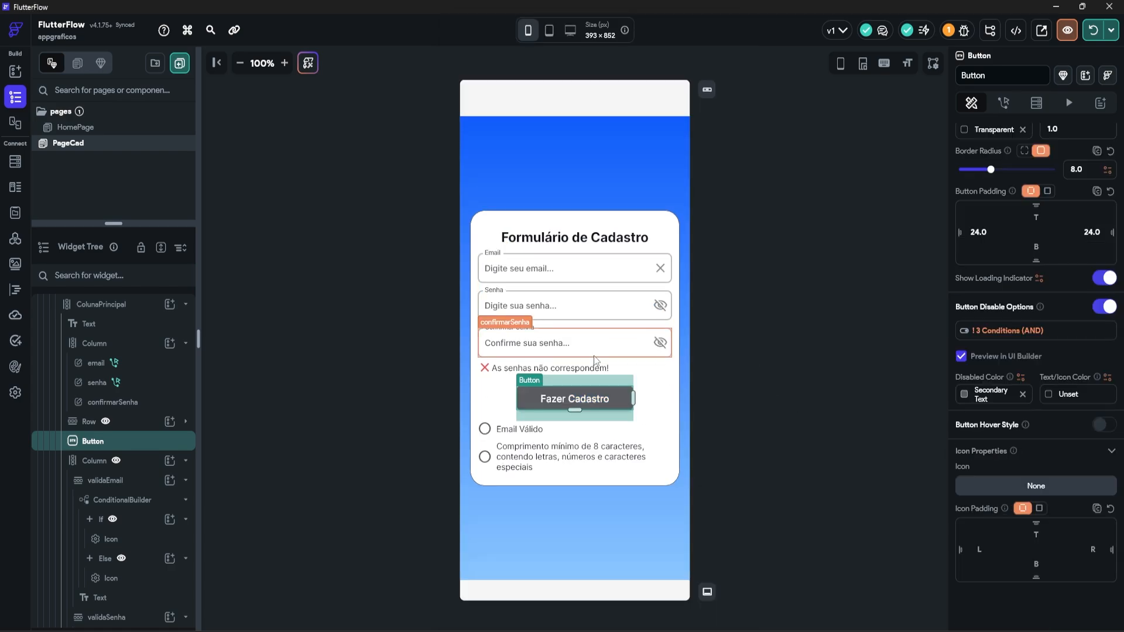
Step: Open Fazer Cadastro's '3 Conditions (AND)' disable rule
{"action": "left_click", "coordinate": [633, 369]}
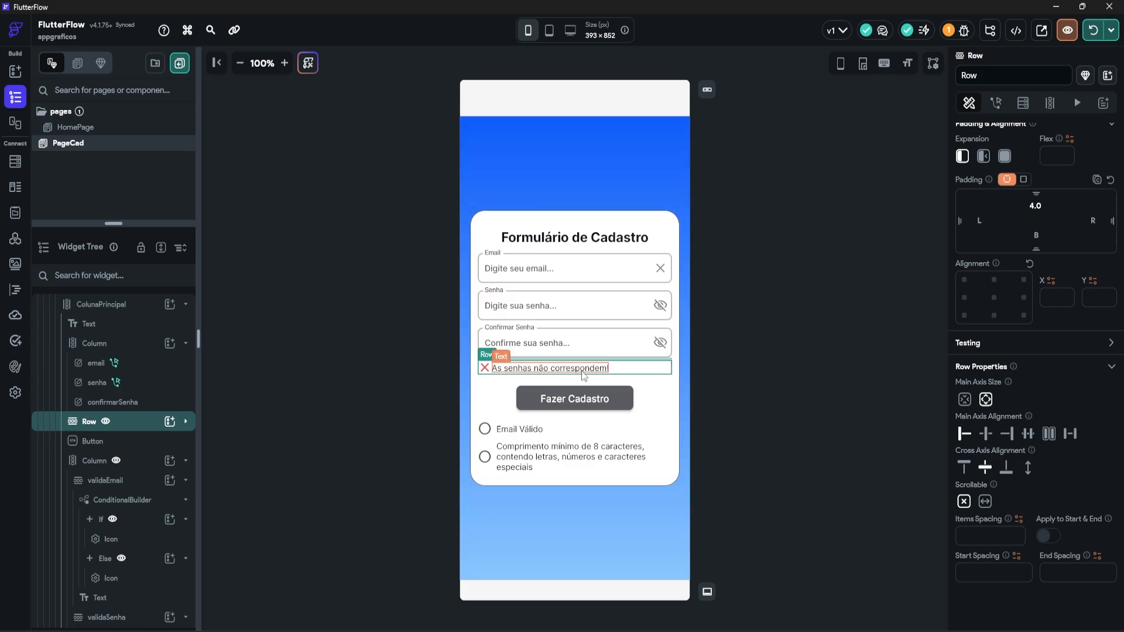
{"action": "left_click", "coordinate": [618, 402]}
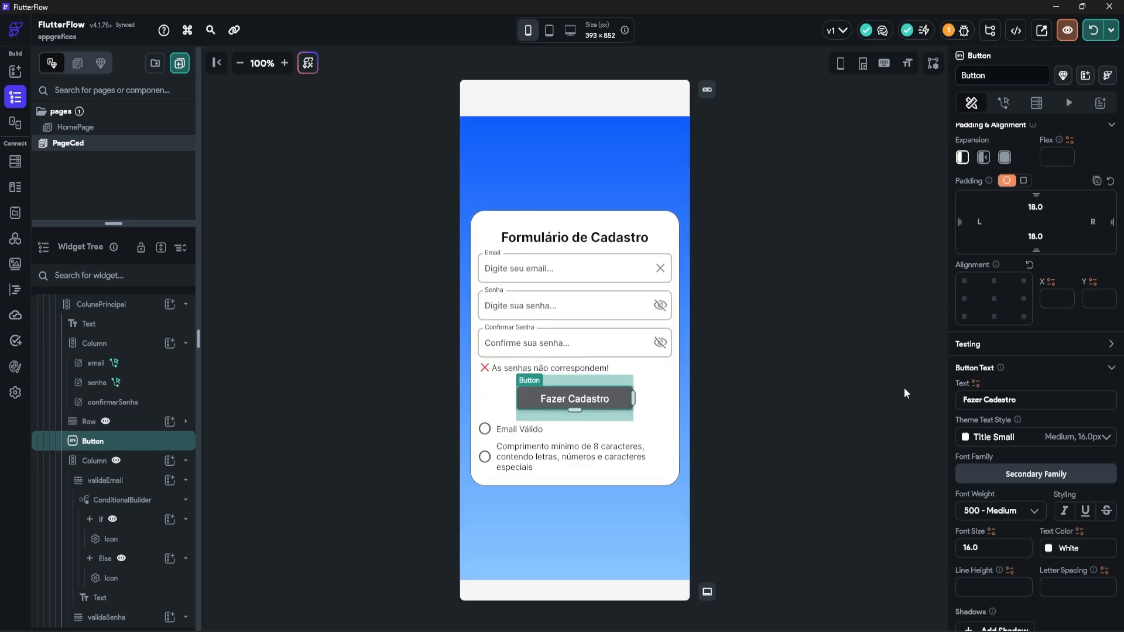
{"action": "scroll", "coordinate": [982, 410], "scroll_direction": "down", "scroll_amount": 6}
{"action": "scroll", "coordinate": [1005, 394], "scroll_direction": "down", "scroll_amount": 3}
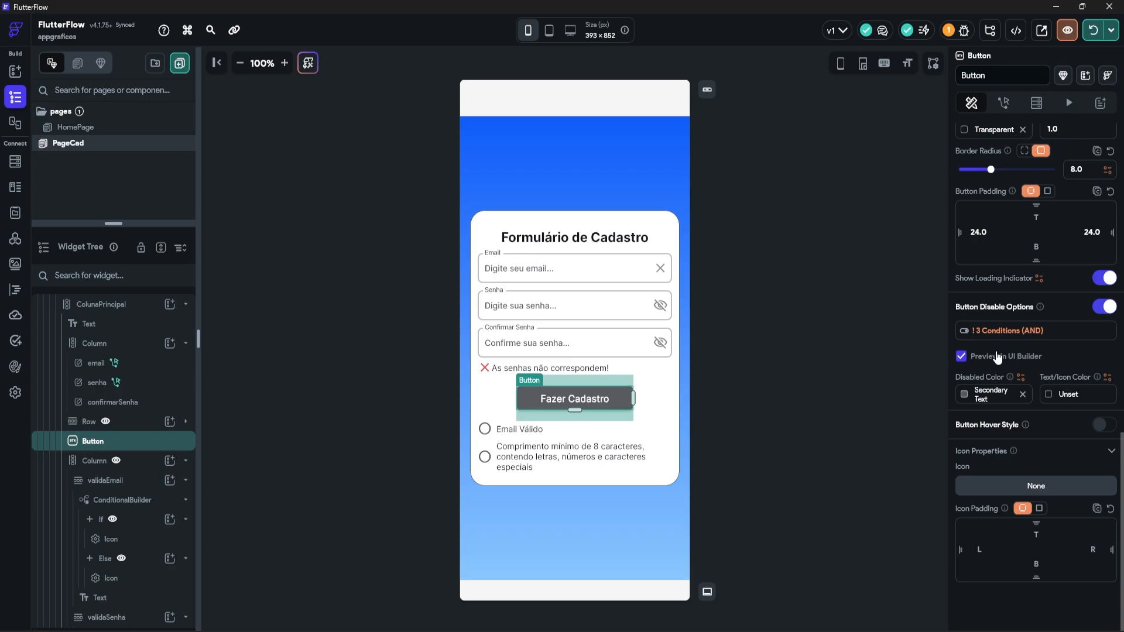
{"action": "left_click", "coordinate": [995, 330]}
{"action": "scroll", "coordinate": [841, 396], "scroll_direction": "down", "scroll_amount": 4}
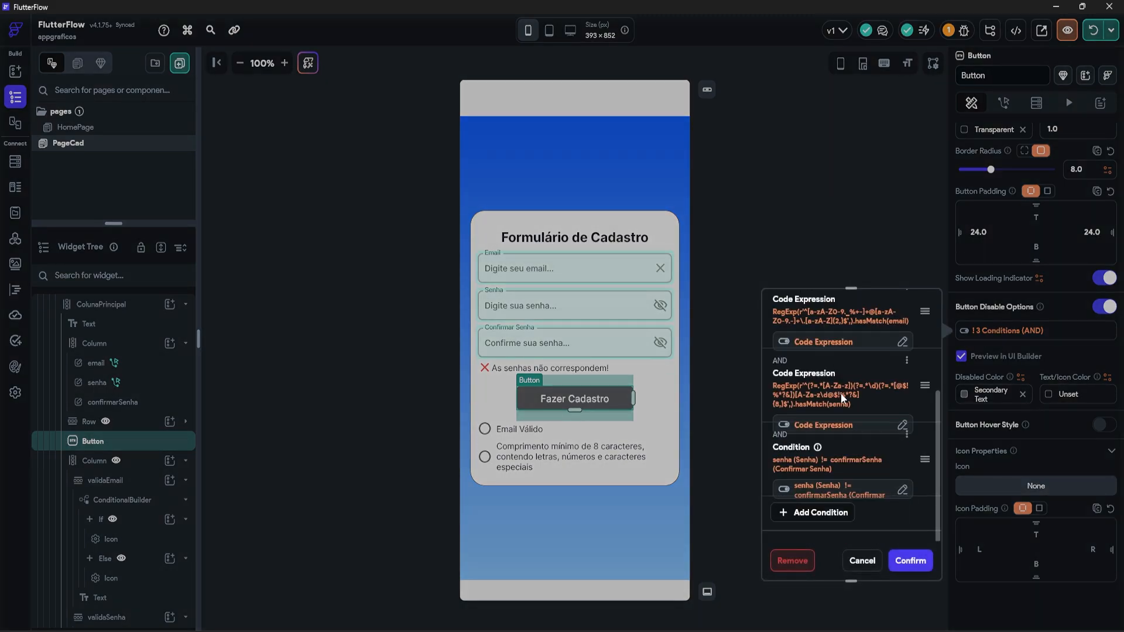
Step: Change the third condition's operator to Equal To, confirm both dialogs, and rerun the app
{"action": "left_click", "coordinate": [902, 489]}
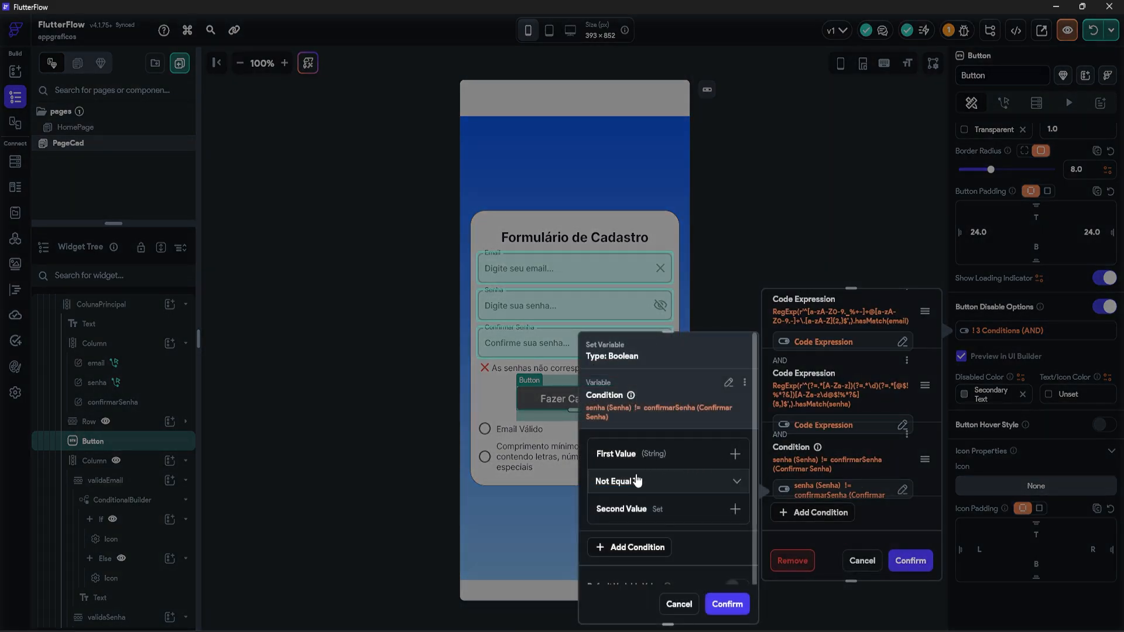
{"action": "left_click", "coordinate": [625, 481]}
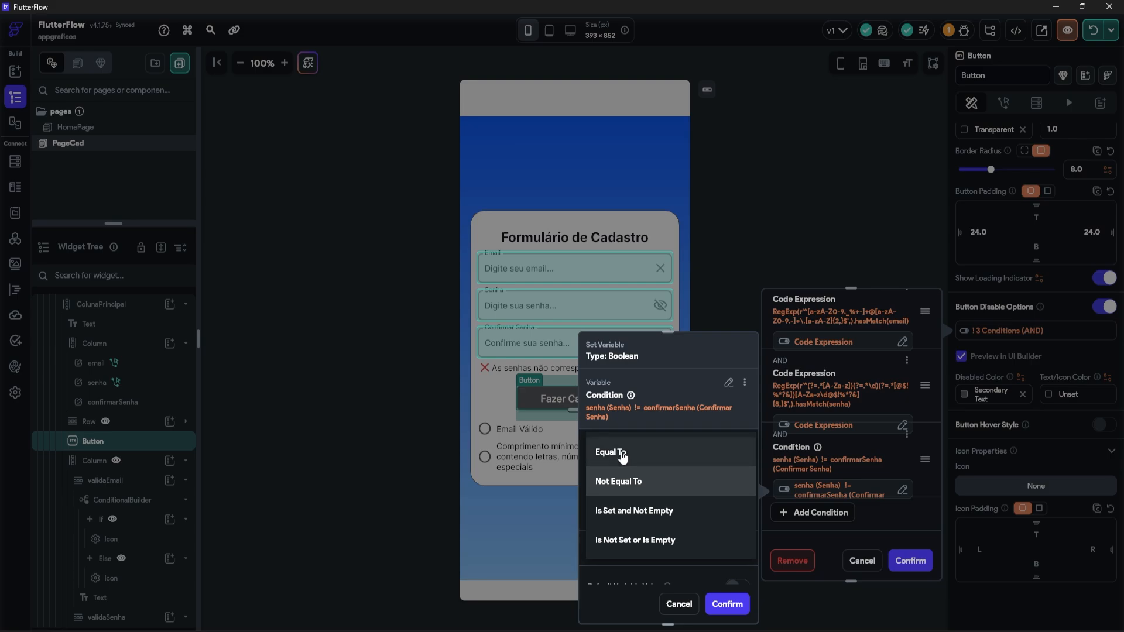
{"action": "left_click", "coordinate": [612, 453]}
{"action": "left_click", "coordinate": [728, 604]}
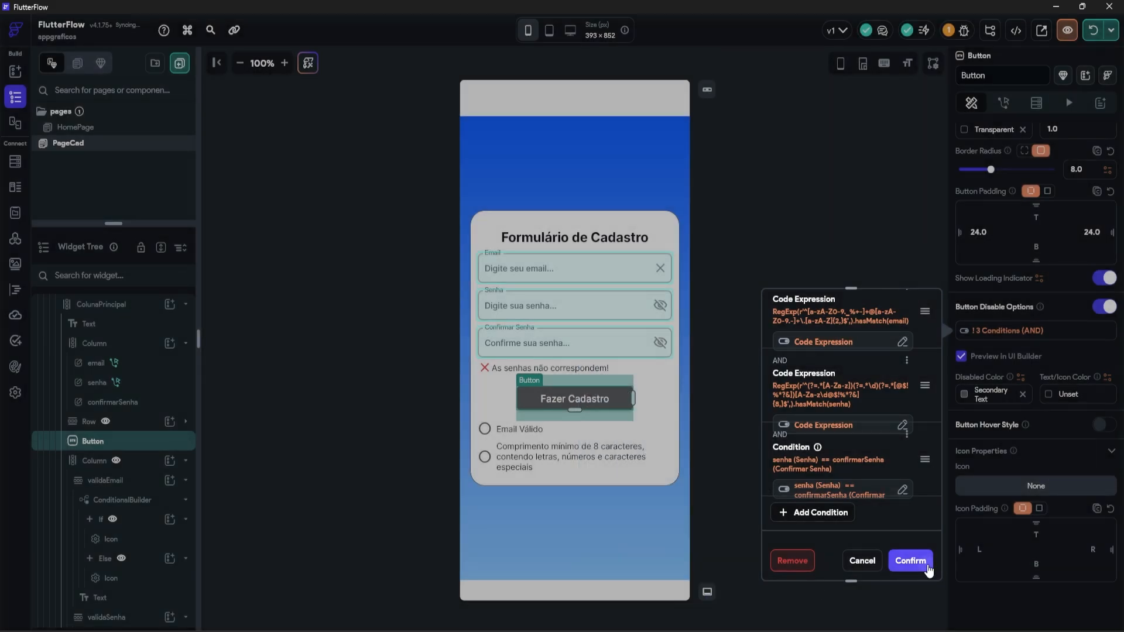
{"action": "left_click", "coordinate": [911, 560]}
{"action": "left_click", "coordinate": [1092, 32]}
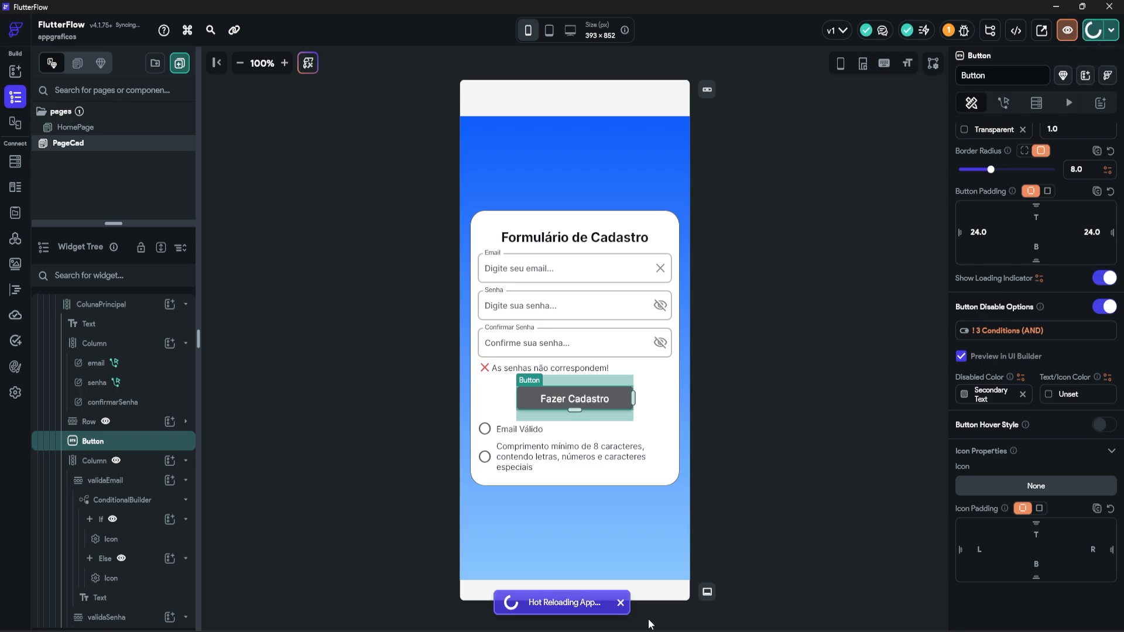
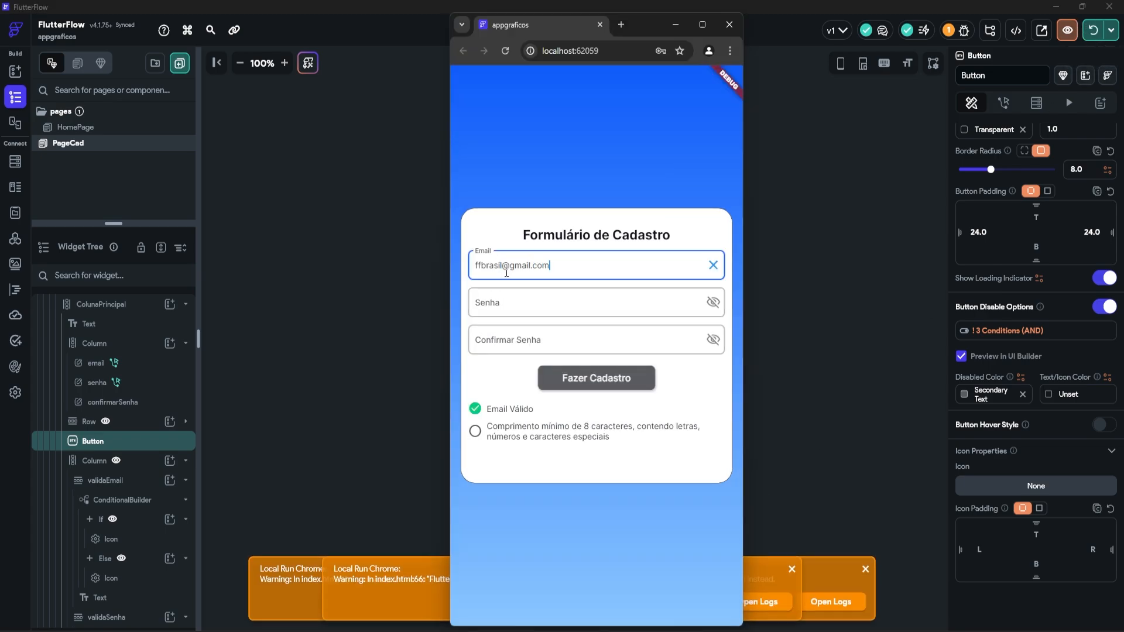
Step: Enter a valid e-mail with matching password and confirmation, then delete the e-mail's dot
{"action": "left_click", "coordinate": [552, 298]}
{"action": "type", "text": "FF"}
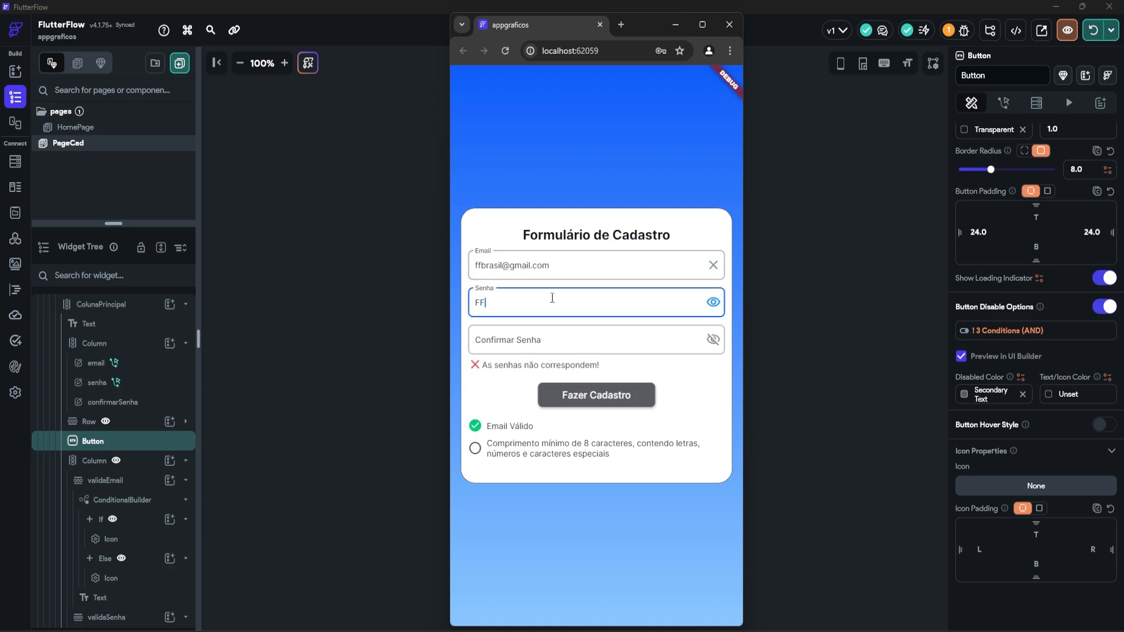
{"action": "type", "text": "brasil@1"}
{"action": "left_click", "coordinate": [521, 340]}
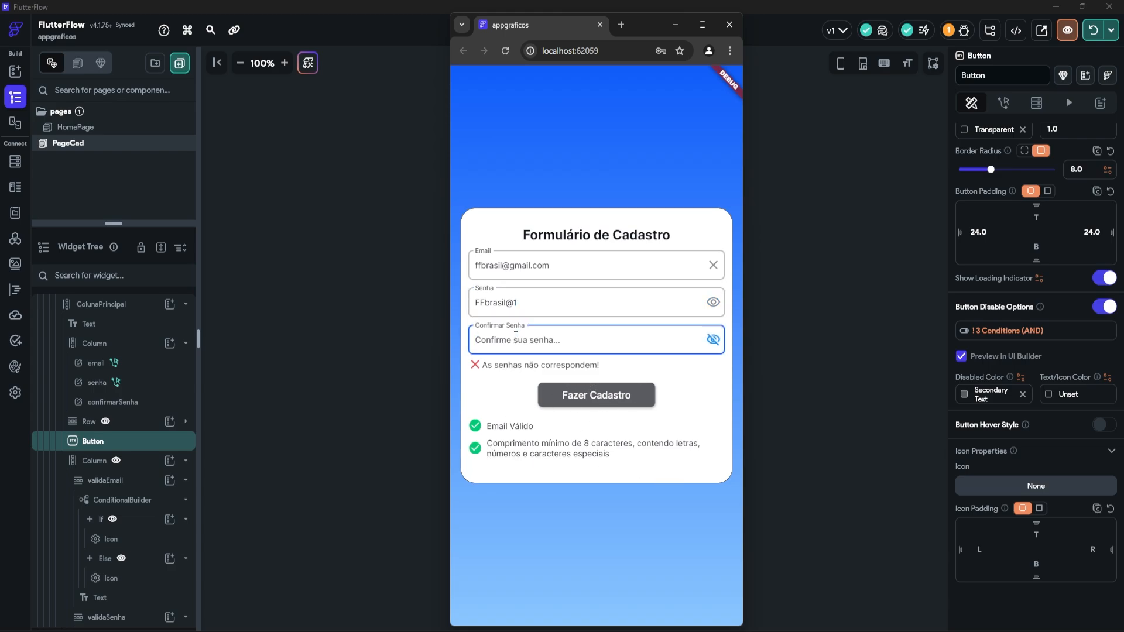
{"action": "type", "text": "F"}
{"action": "left_click", "coordinate": [713, 339]}
{"action": "type", "text": "Fbrasil@1"}
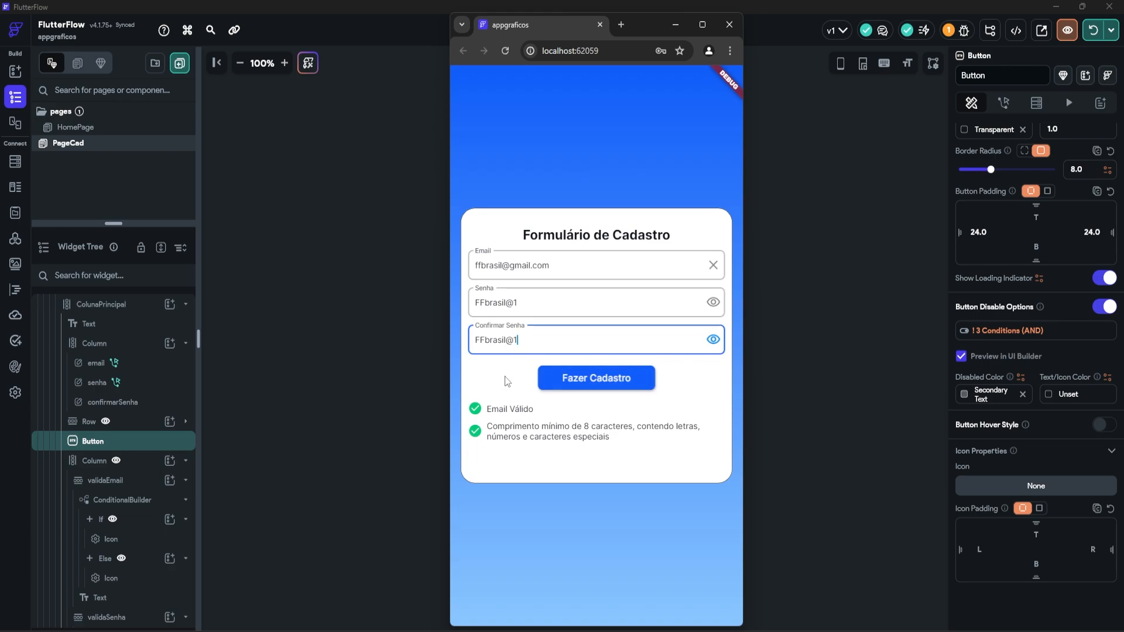
{"action": "left_click", "coordinate": [534, 266]}
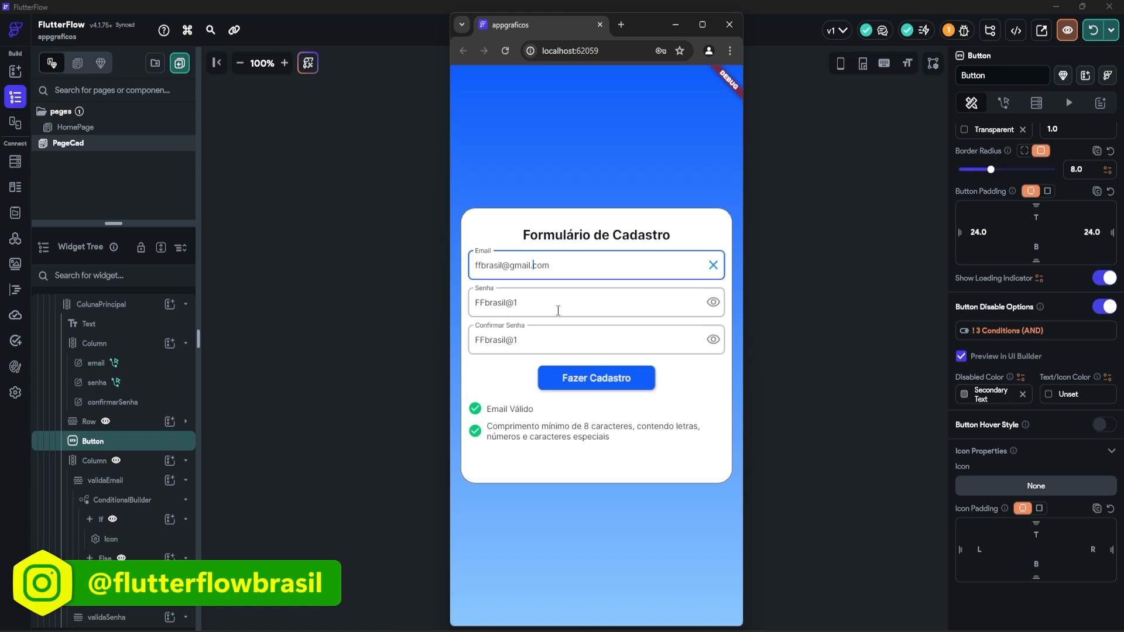
{"action": "key", "text": "BackSpace"}
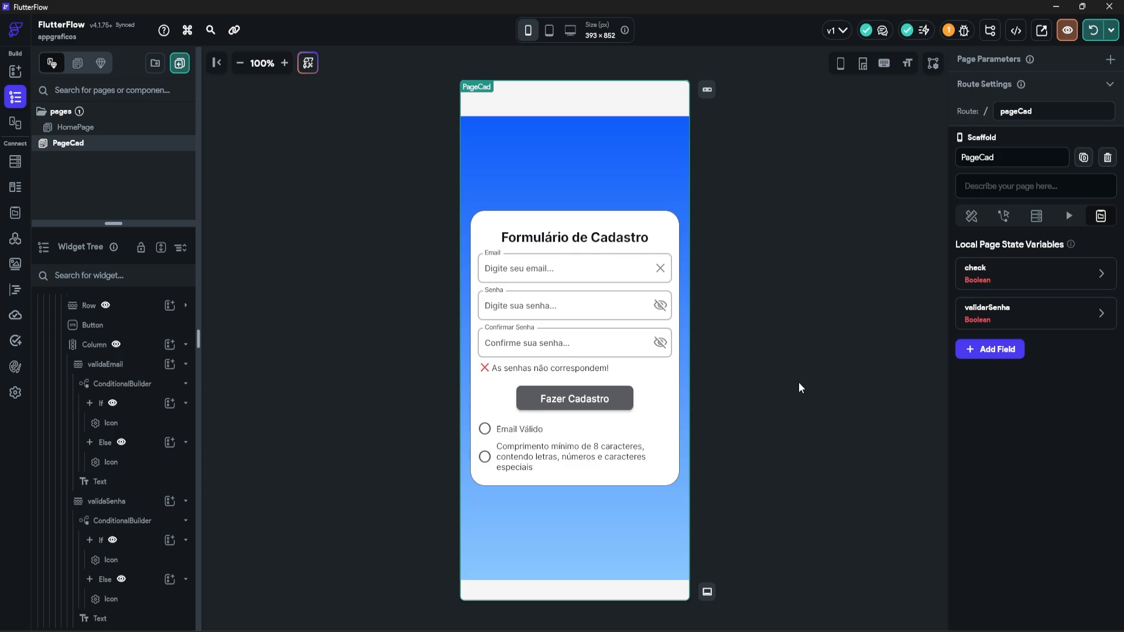
Step: Select the 'Comprimento mínimo...' password-requirements text on the PageCad canvas
{"action": "left_click", "coordinate": [576, 468]}
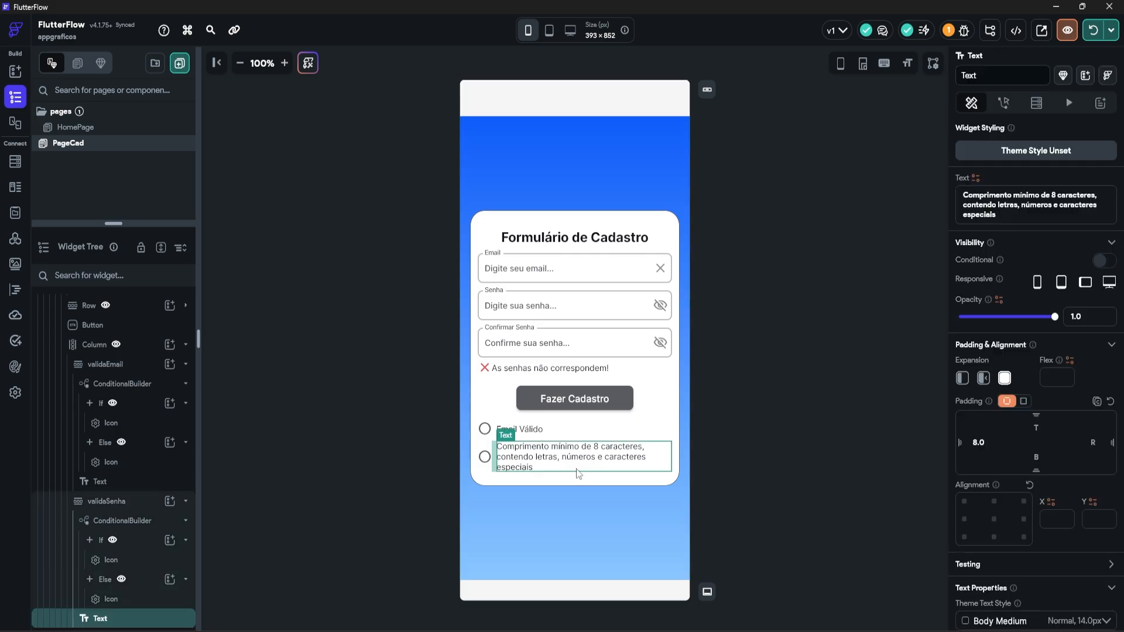